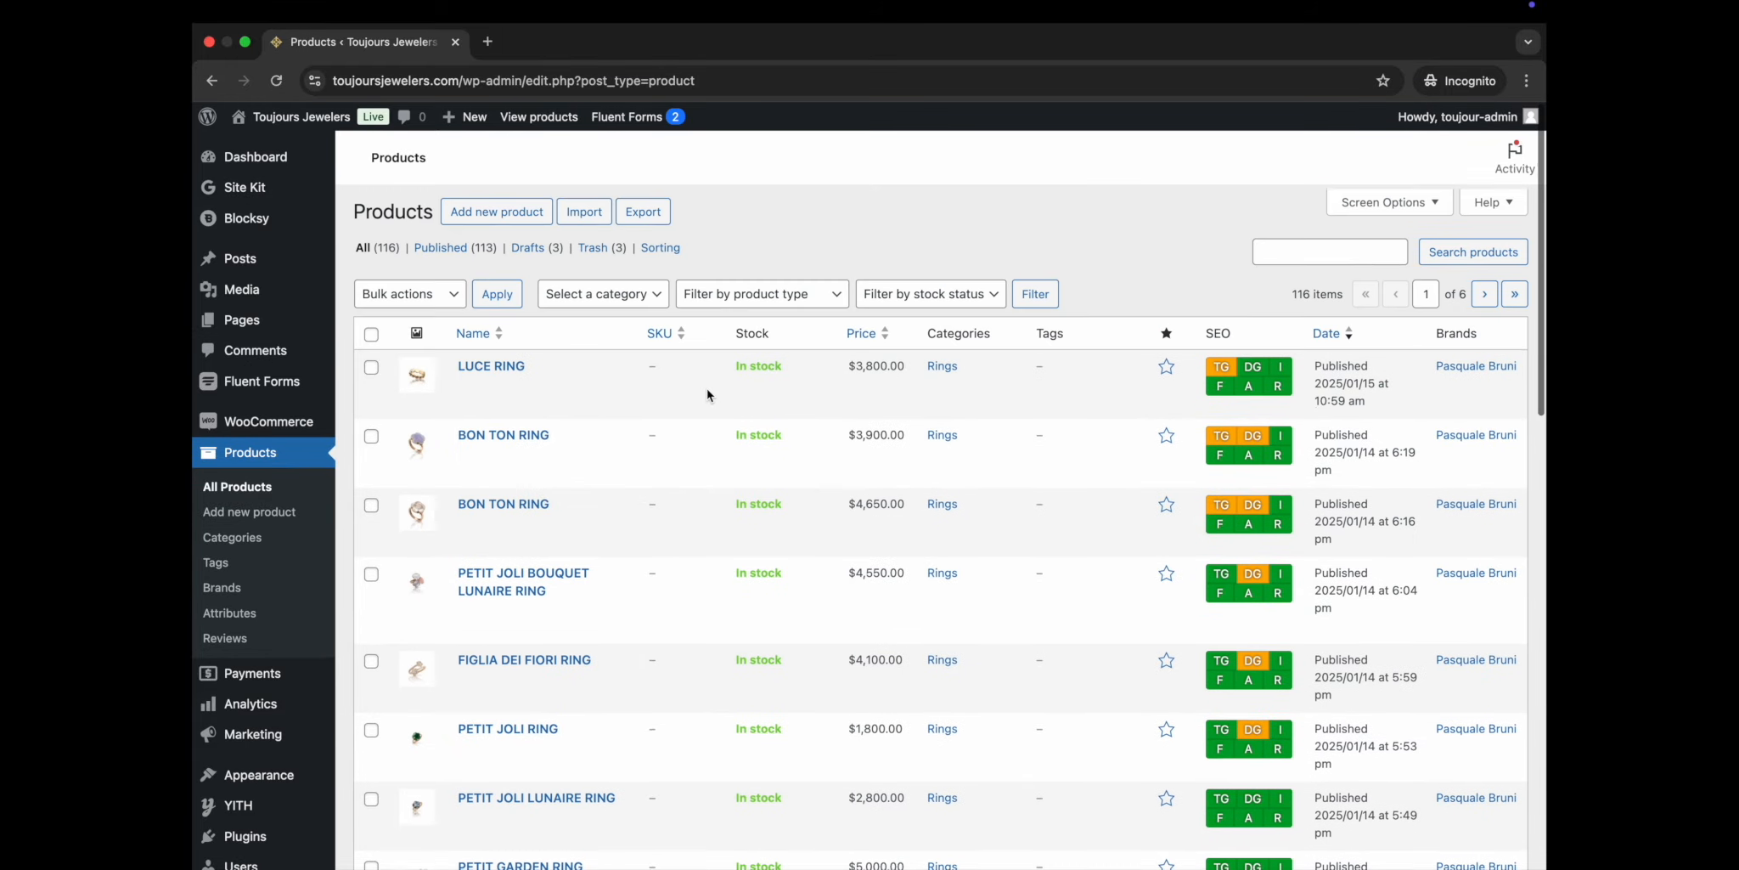
Create a new product named "Rolex Watch" with a regular price of $250.
{"action": "left_click", "coordinate": [493, 214]}
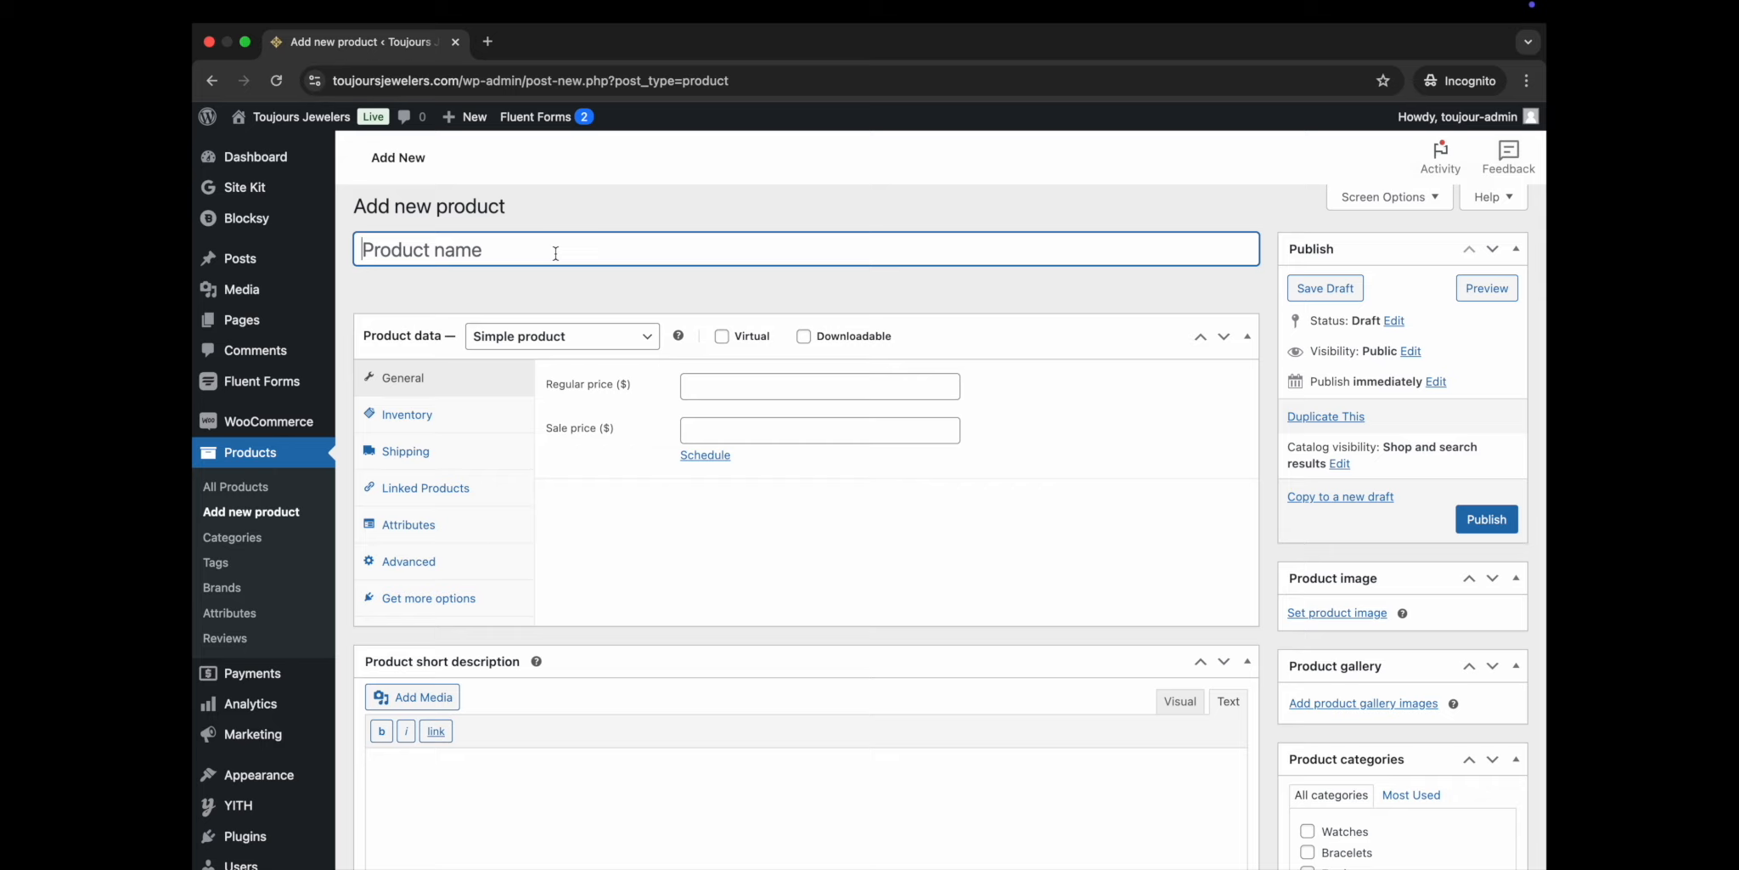
{"action": "type", "text": "Rolex Watch"}
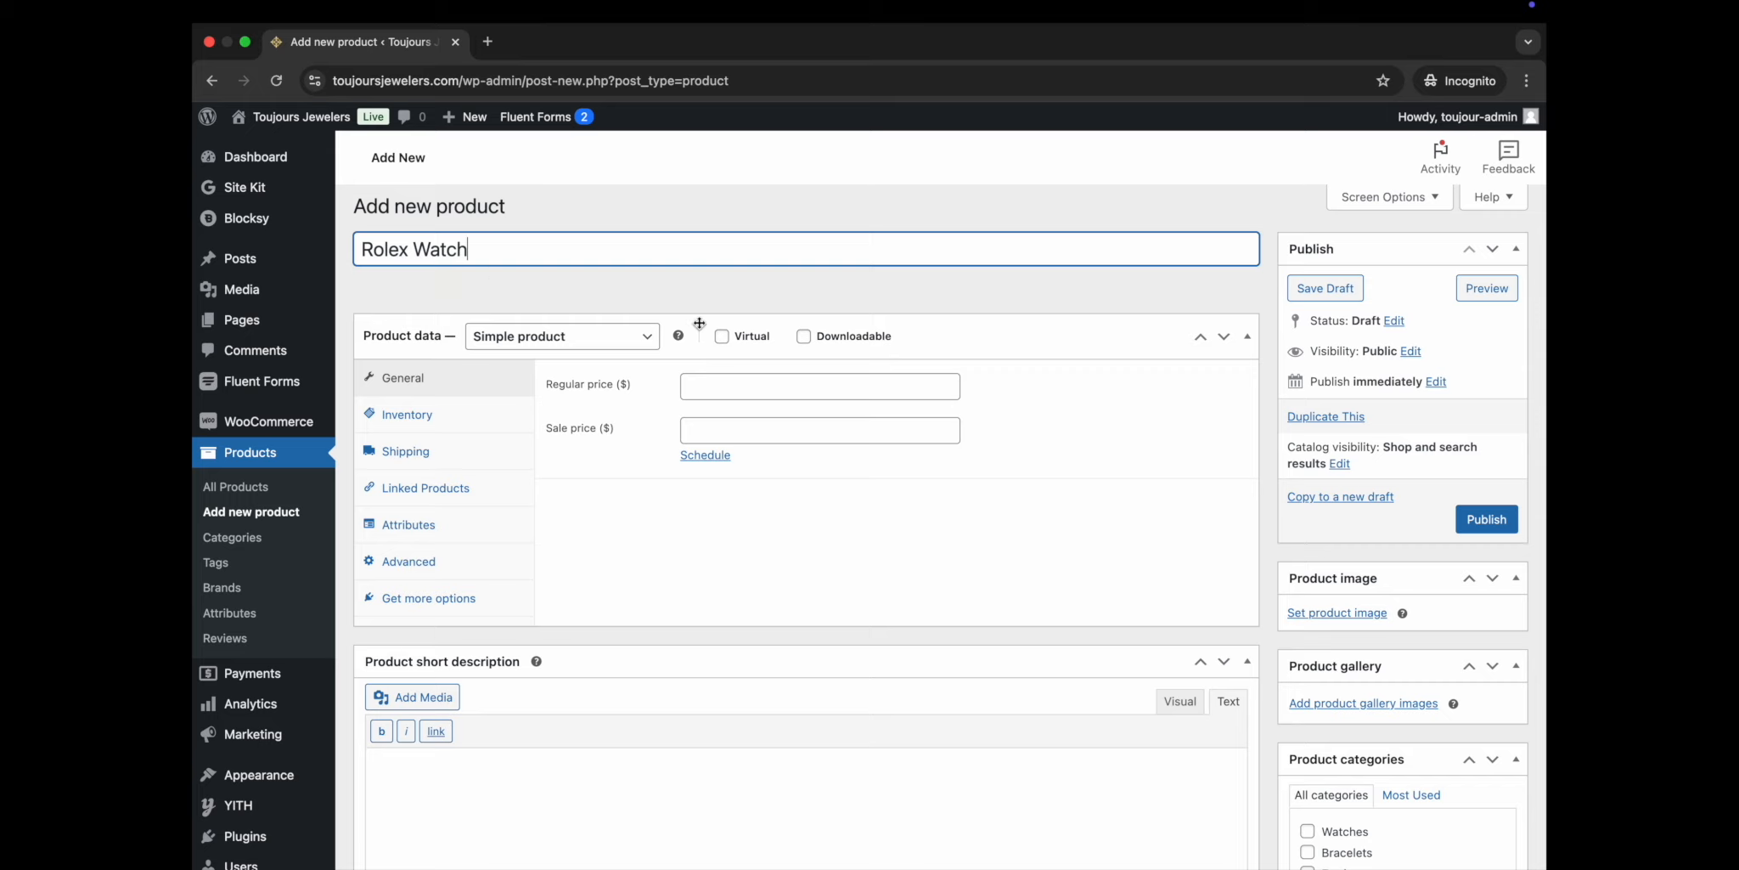
{"action": "left_click", "coordinate": [711, 382]}
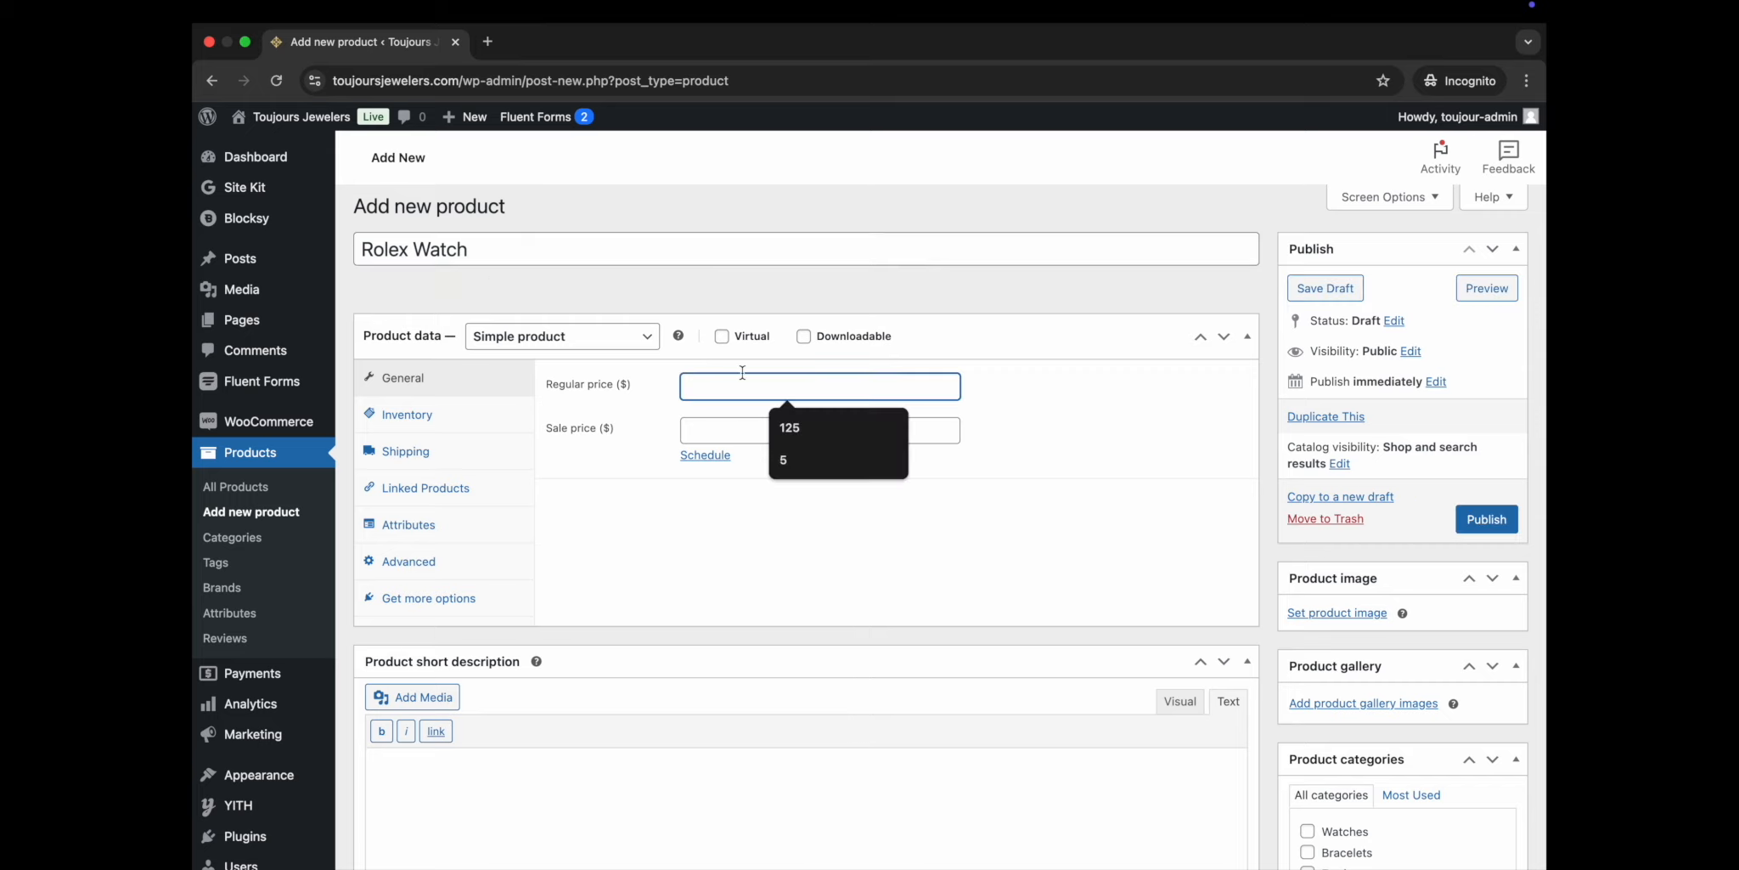
{"action": "type", "text": "250"}
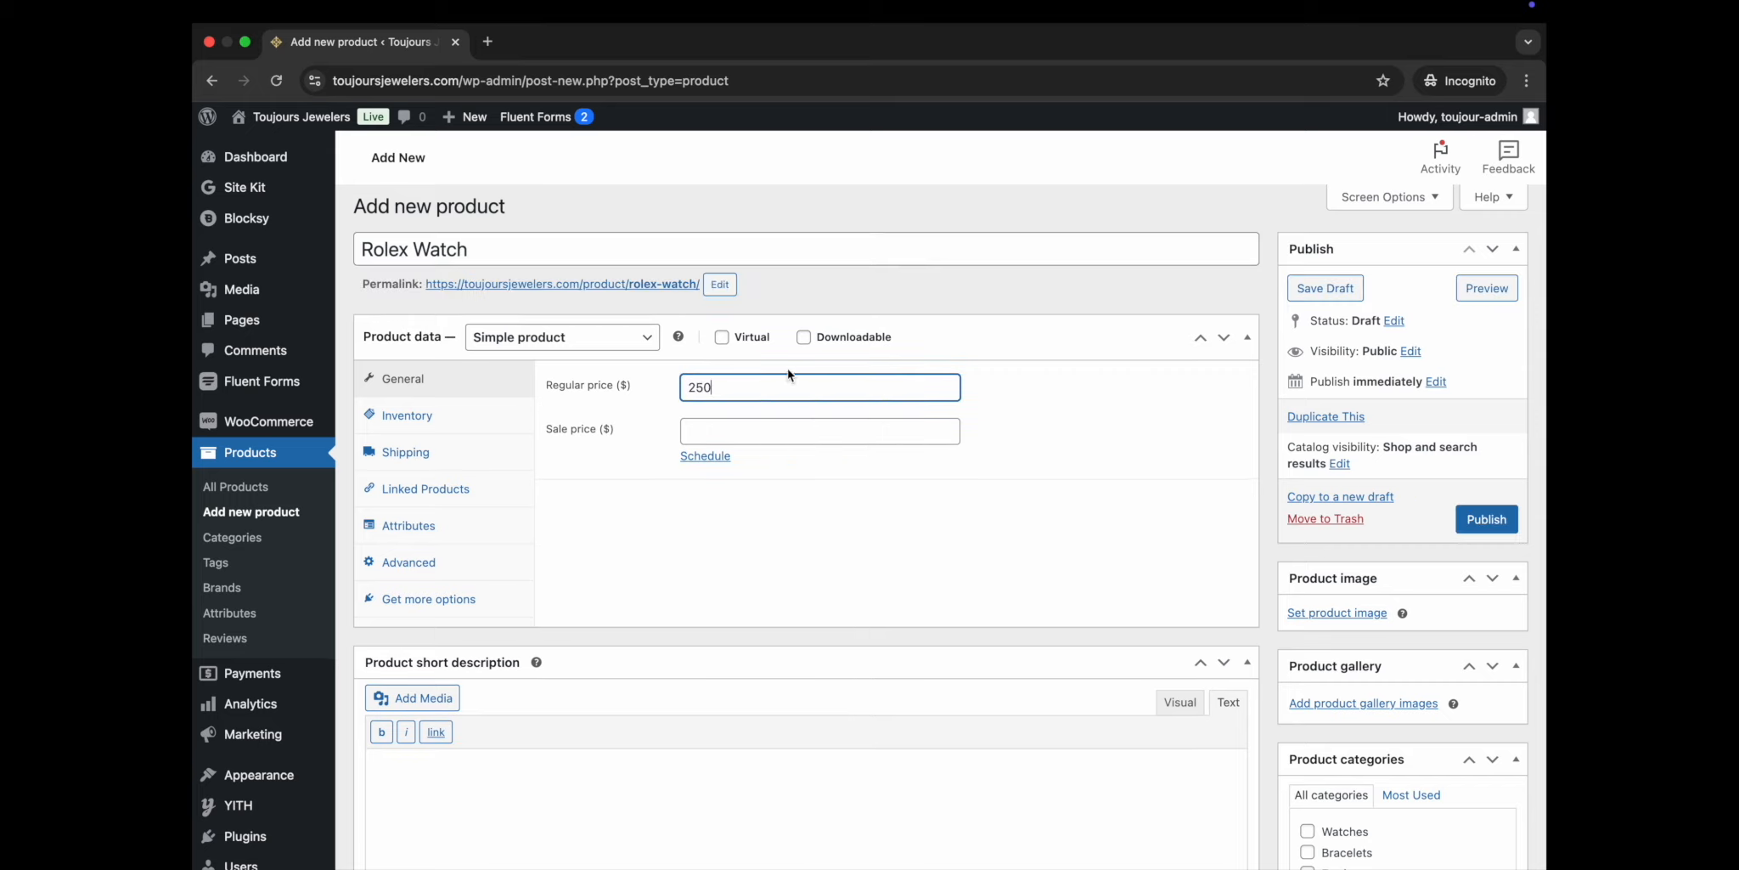
{"action": "left_click", "coordinate": [1093, 294]}
Copy the full text of Rolex Watch.txt from the Downloads folder into the product short description.
{"action": "scroll", "coordinate": [1110, 568], "scroll_direction": "down", "scroll_amount": 3}
{"action": "left_click", "coordinate": [738, 570]}
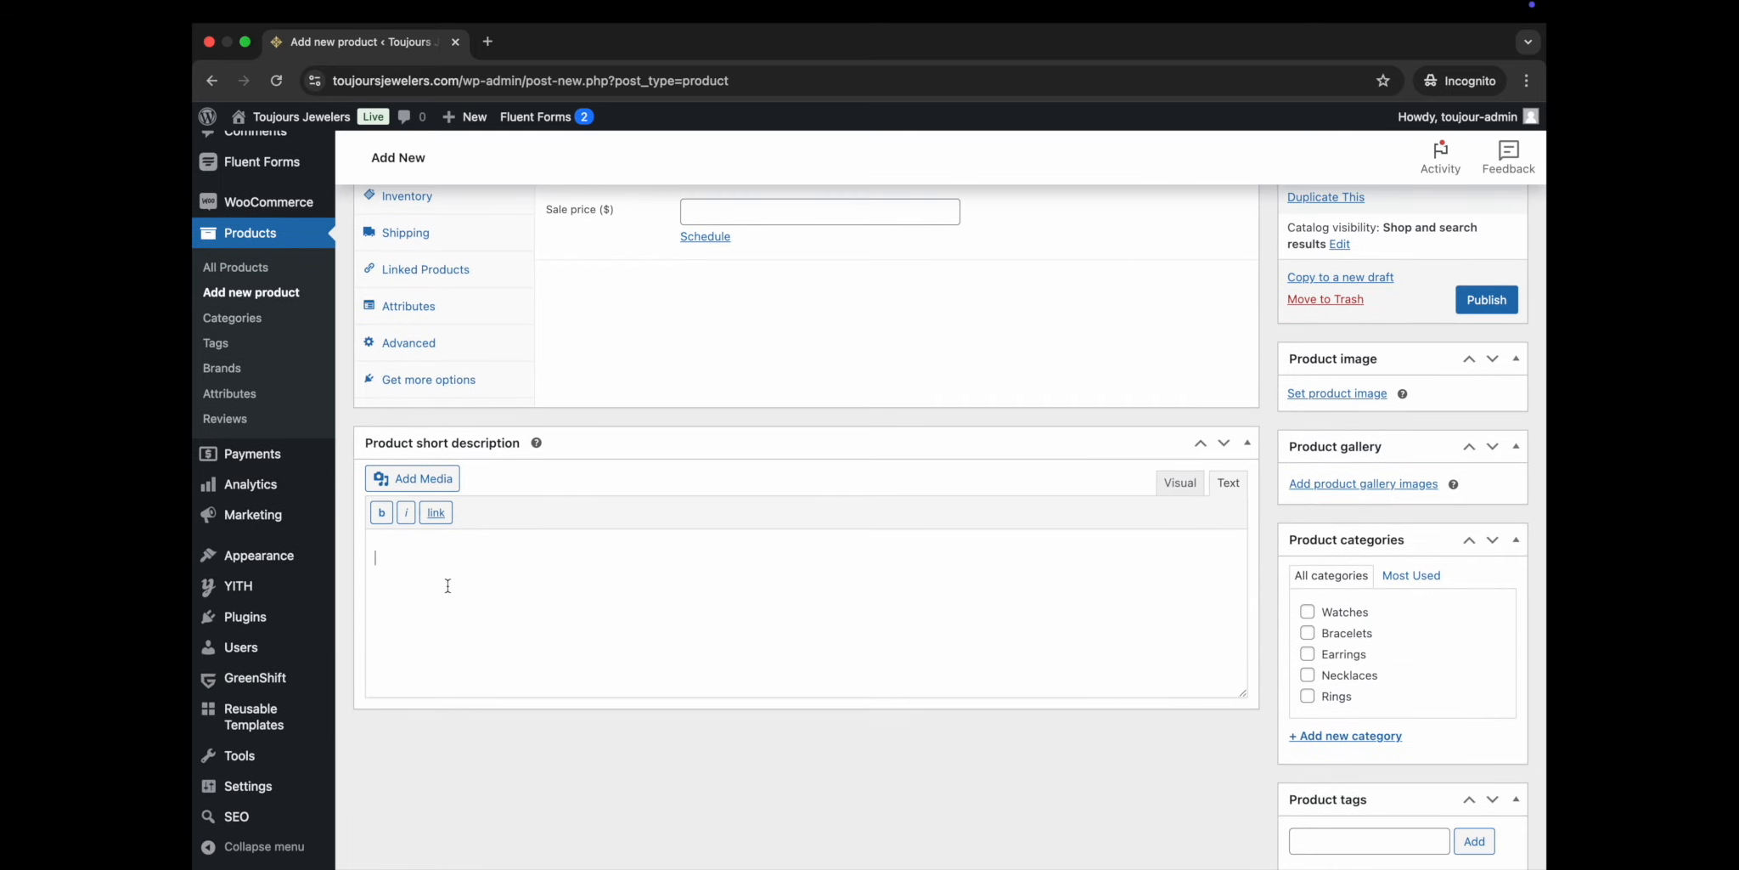
{"action": "key", "text": "ctrl+Left"}
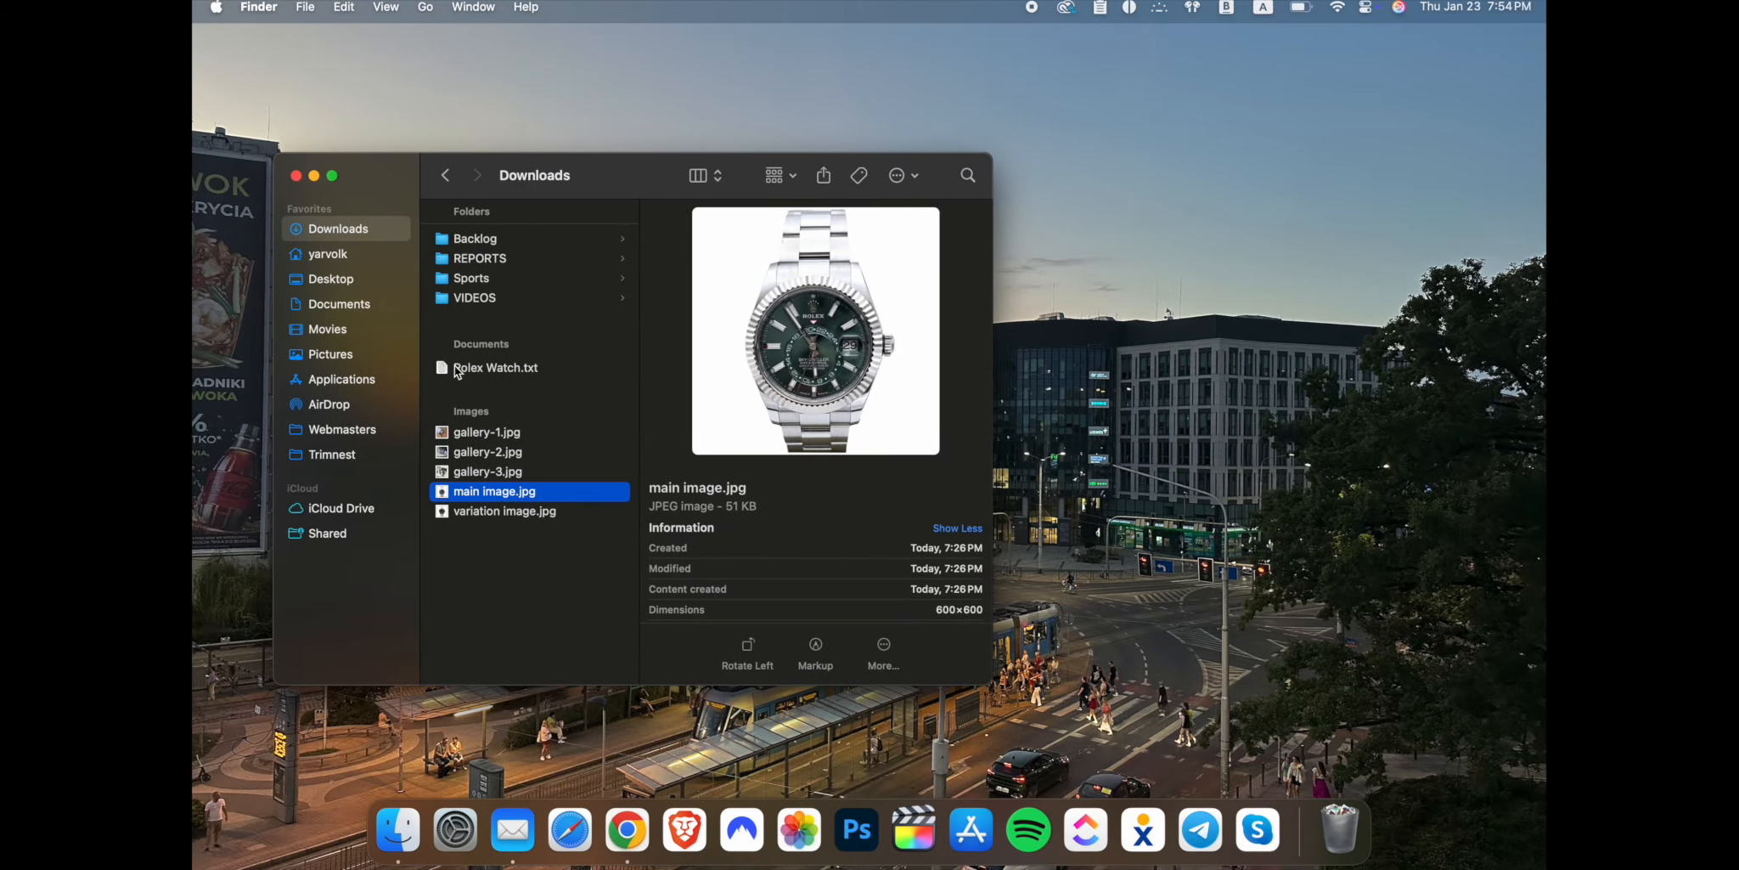
{"action": "double_click", "coordinate": [456, 368]}
{"action": "key", "text": "super+a"}
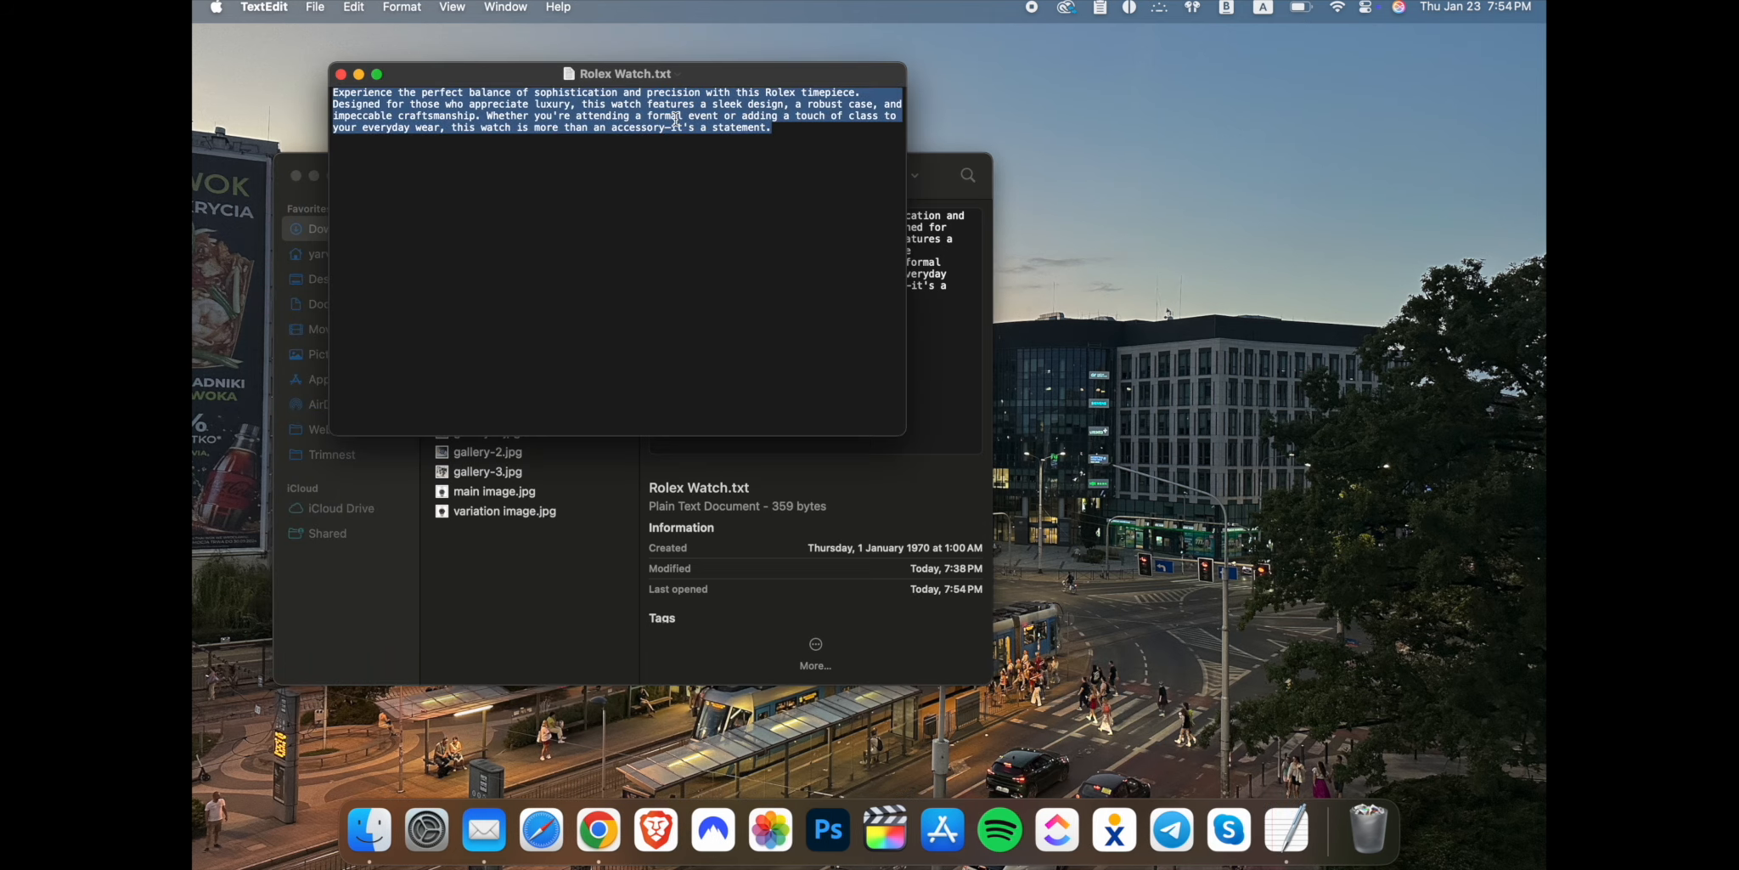
{"action": "key", "text": "super+c"}
{"action": "key", "text": "ctrl+Right"}
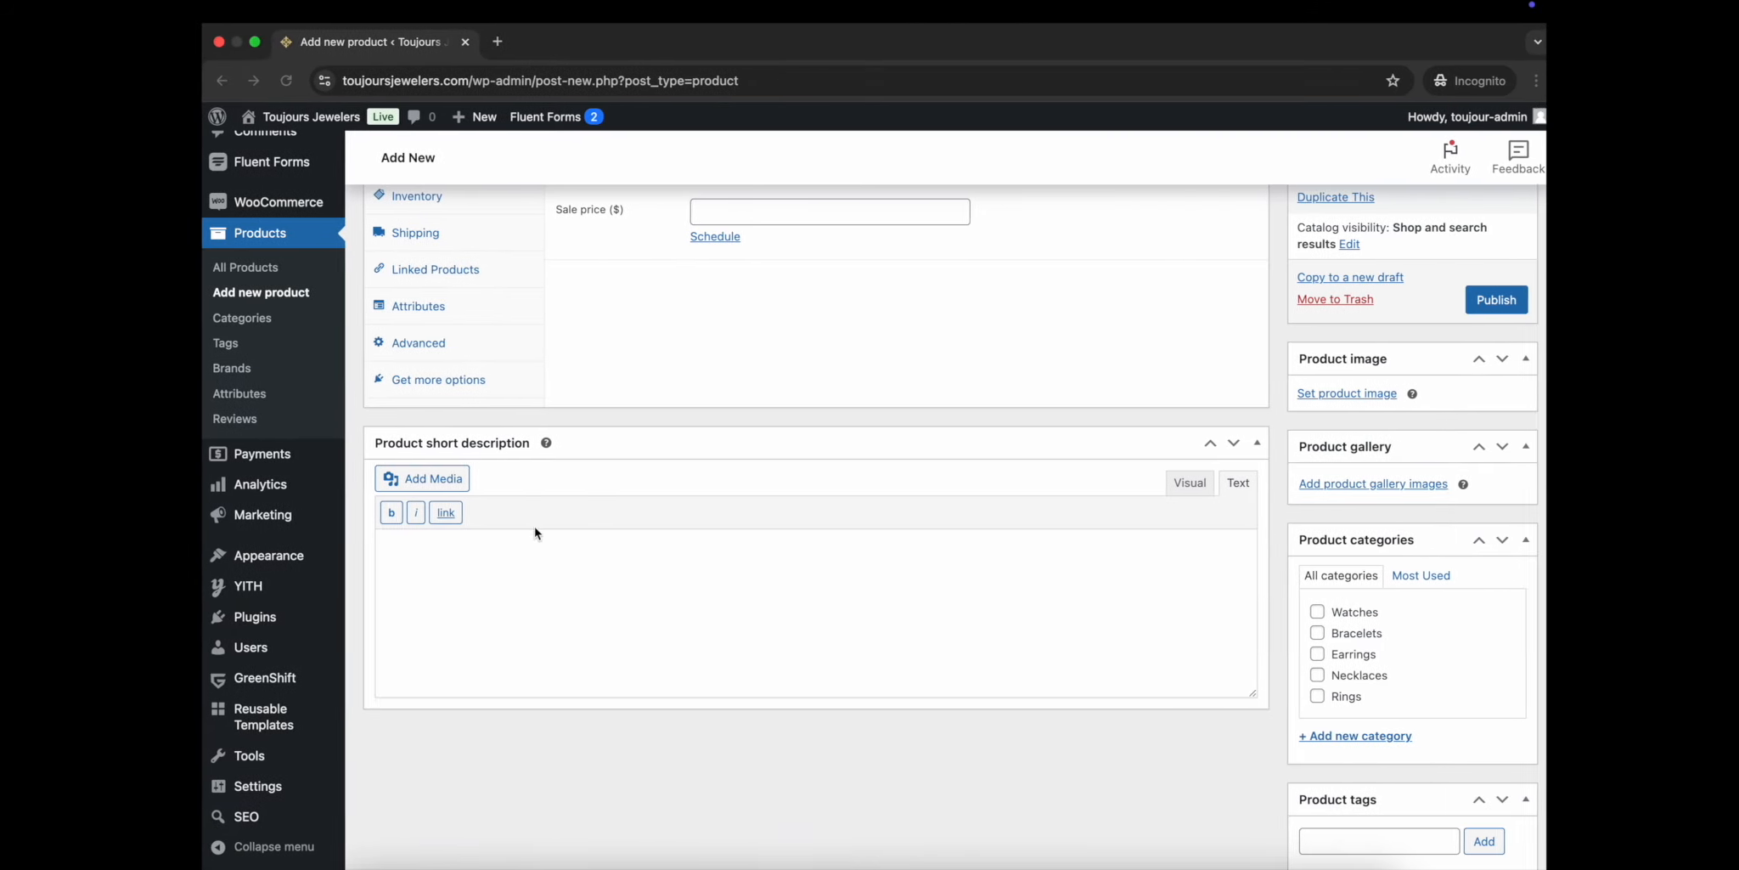
{"action": "left_click", "coordinate": [450, 556]}
{"action": "key", "text": "super+v"}
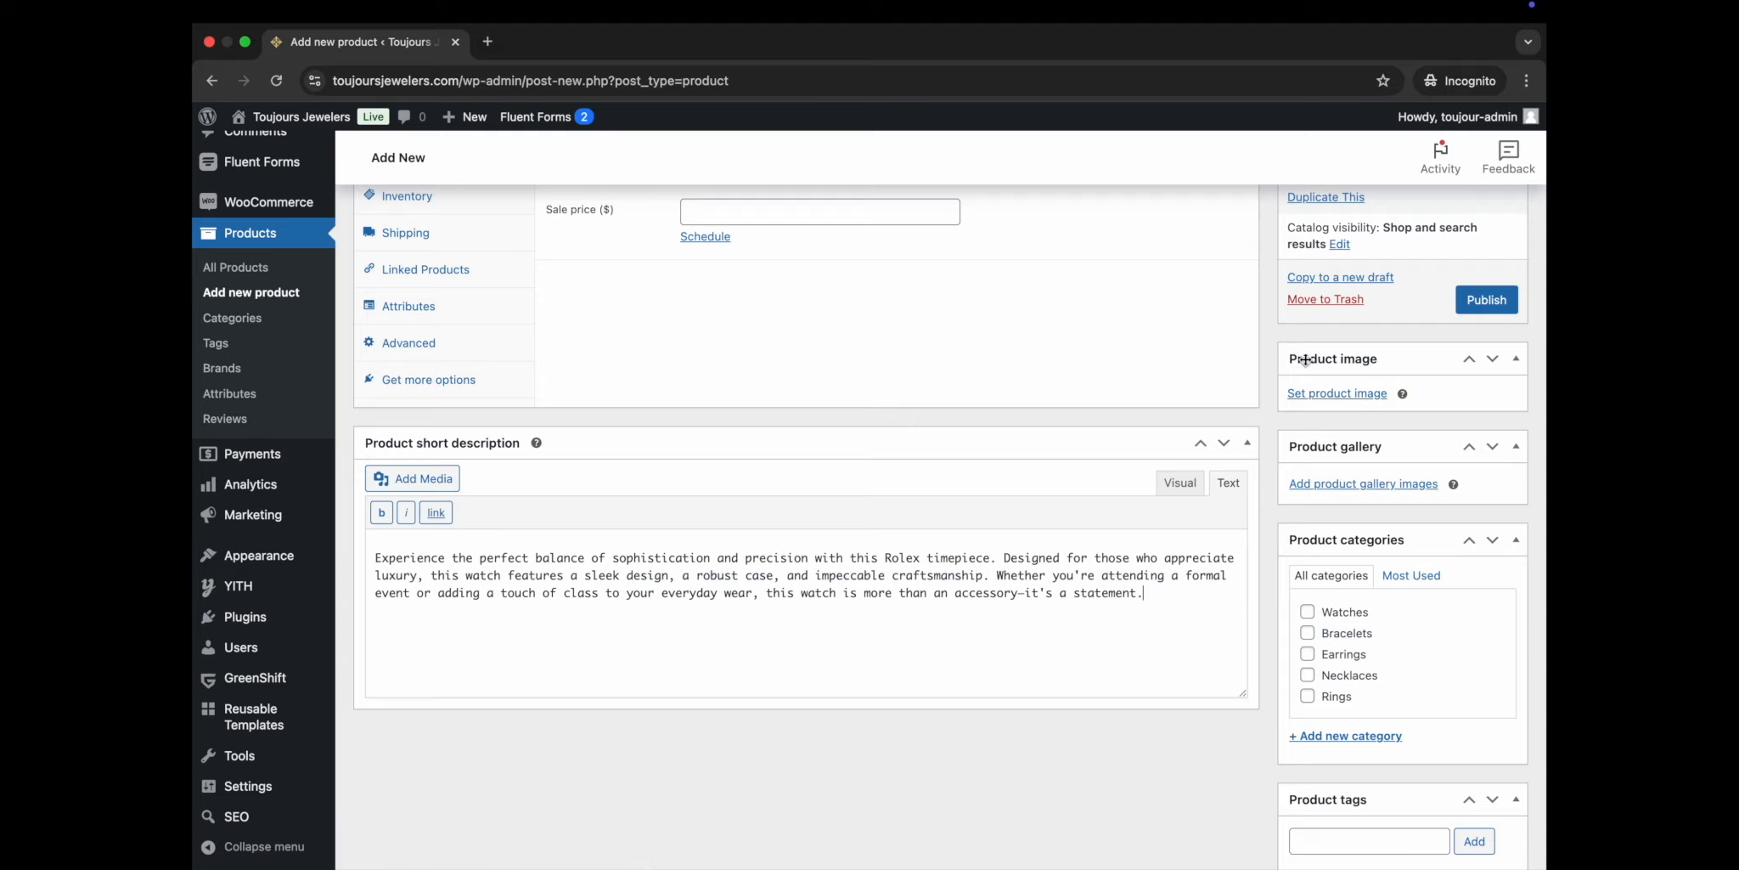
Upload main image.jpg from the Downloads folder and set it as the product image.
{"action": "scroll", "coordinate": [1306, 358], "scroll_direction": "up", "scroll_amount": 5}
{"action": "scroll", "coordinate": [1306, 359], "scroll_direction": "down", "scroll_amount": 5}
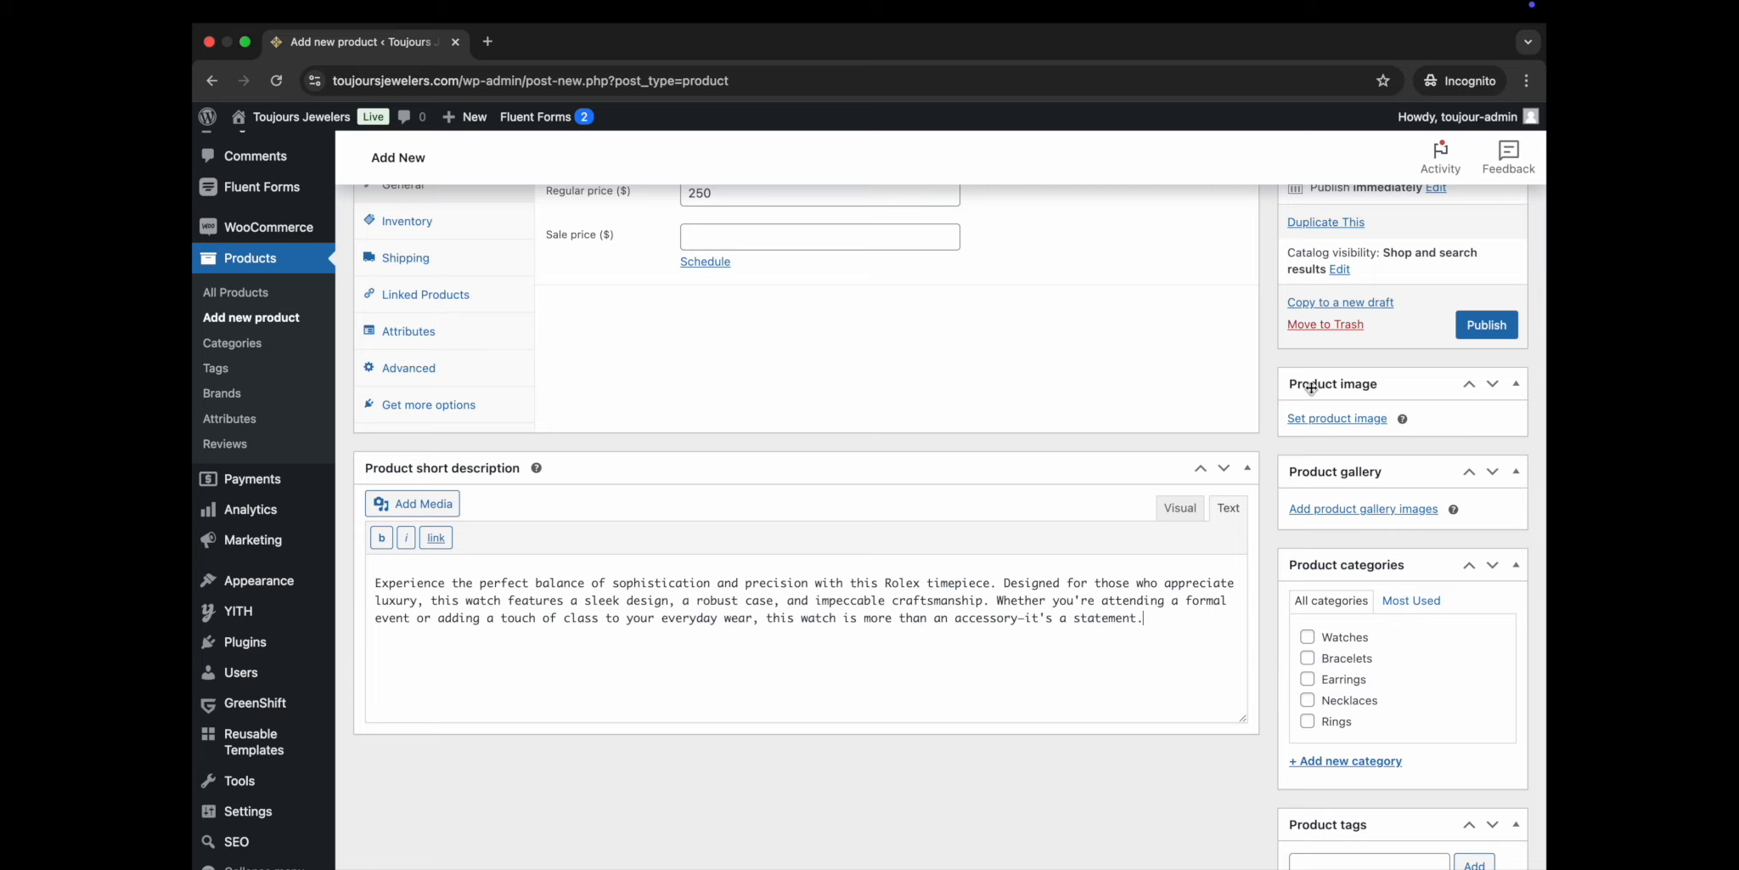
{"action": "left_click", "coordinate": [1305, 422]}
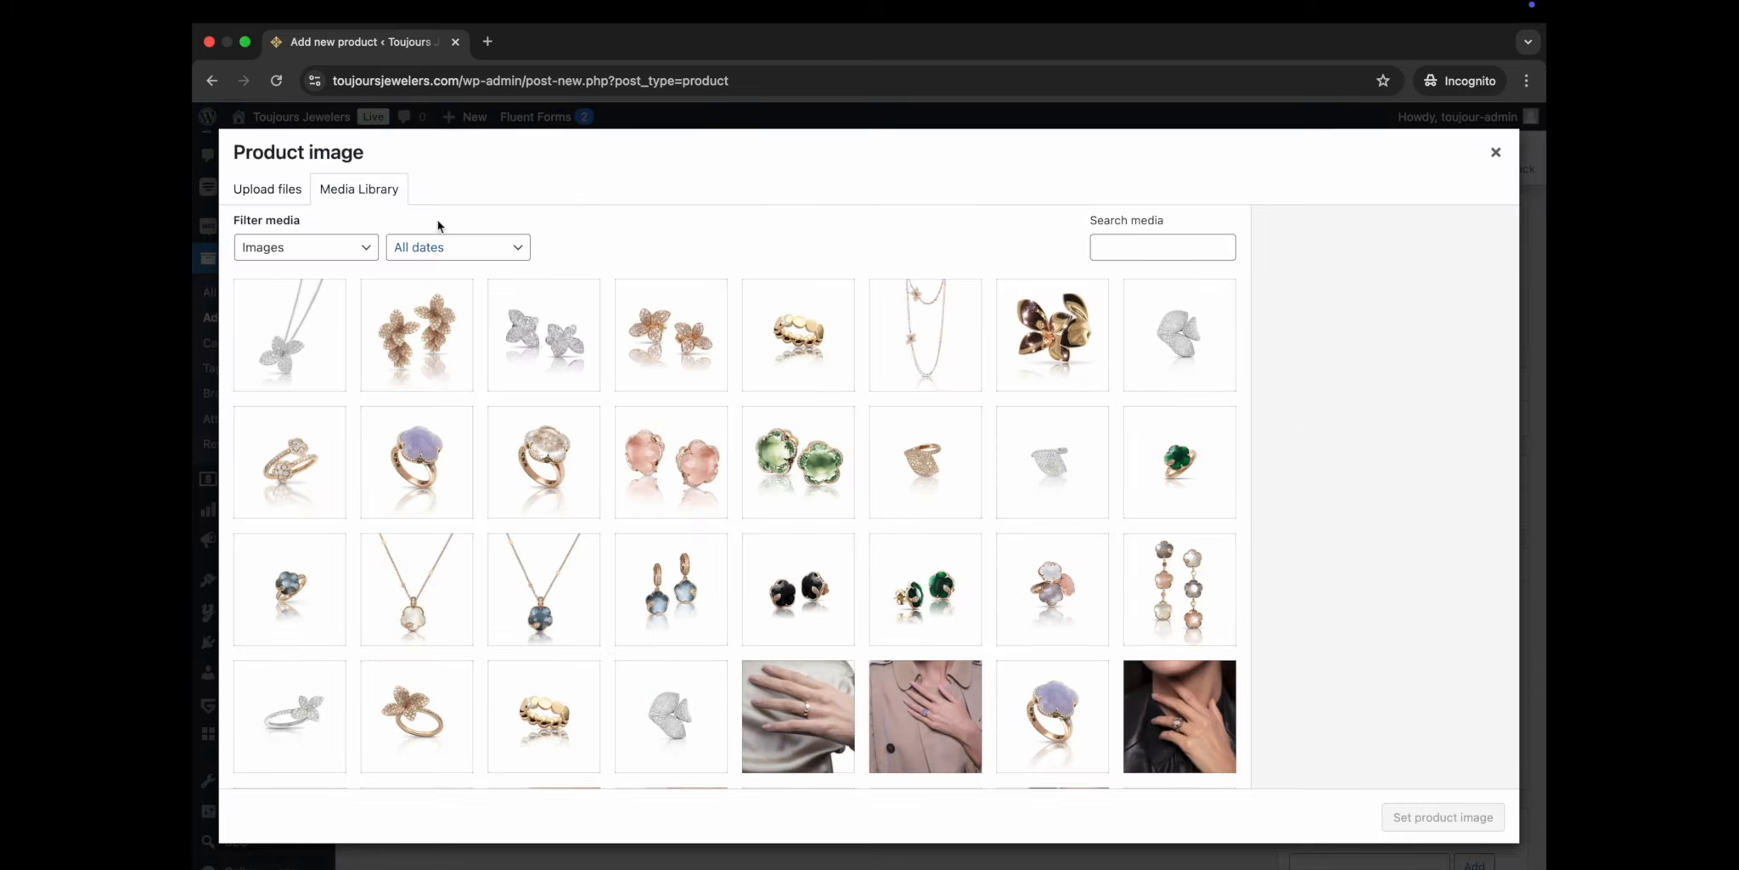
{"action": "scroll", "coordinate": [744, 495], "scroll_direction": "down", "scroll_amount": 4}
{"action": "scroll", "coordinate": [744, 495], "scroll_direction": "down", "scroll_amount": 6}
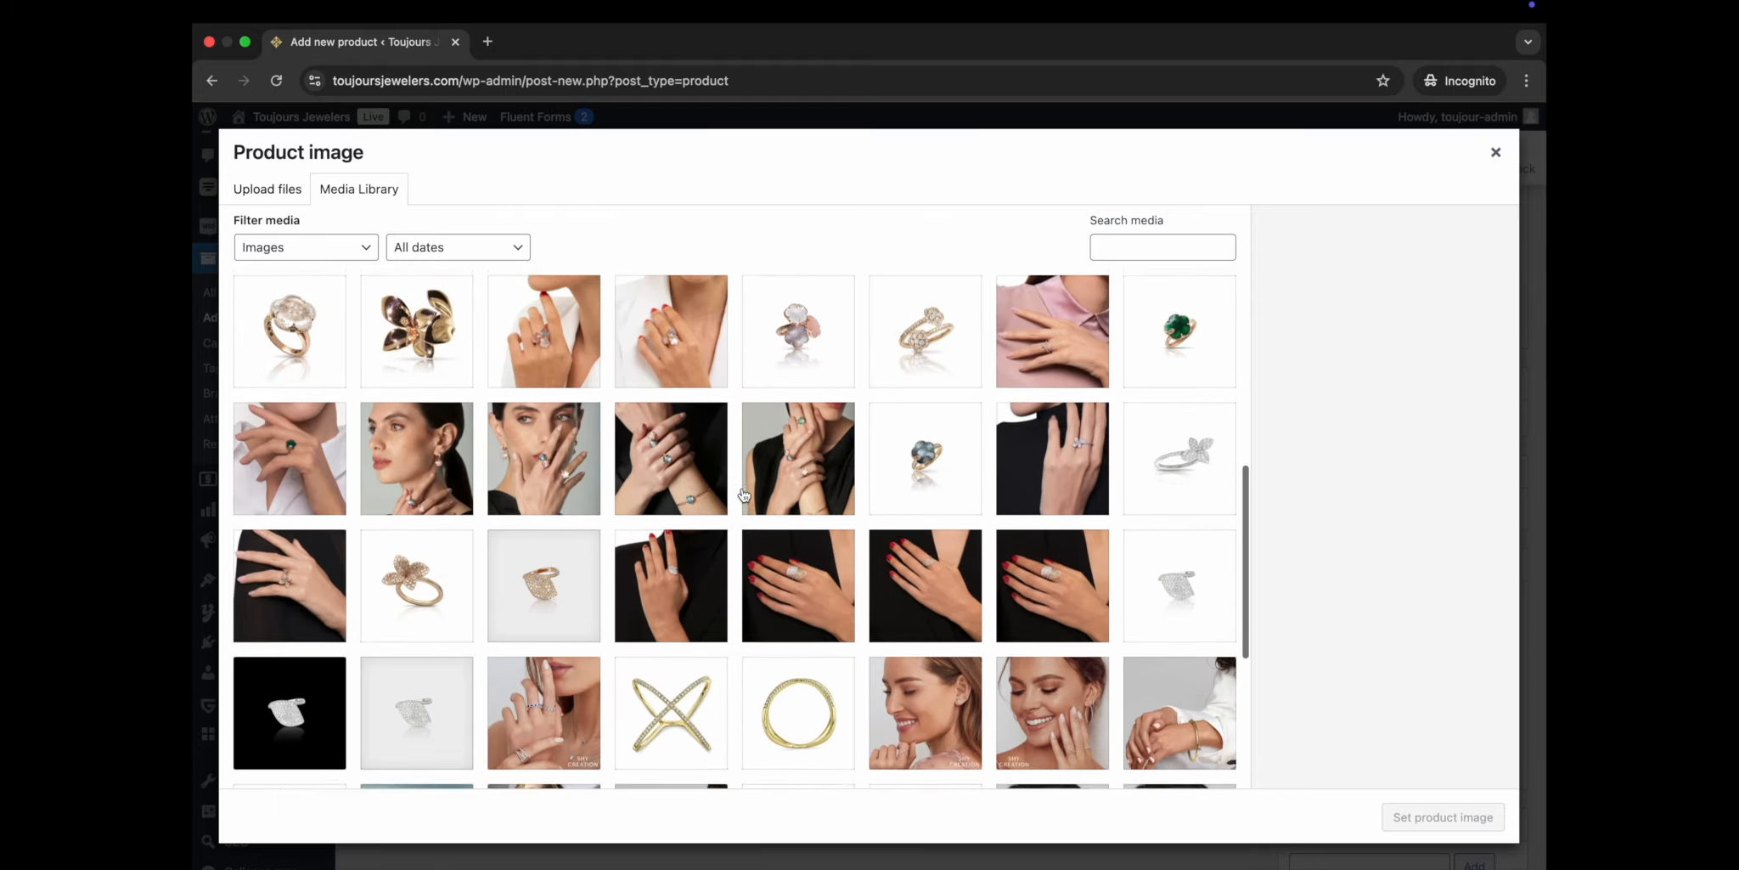
{"action": "scroll", "coordinate": [744, 496], "scroll_direction": "up", "scroll_amount": 10}
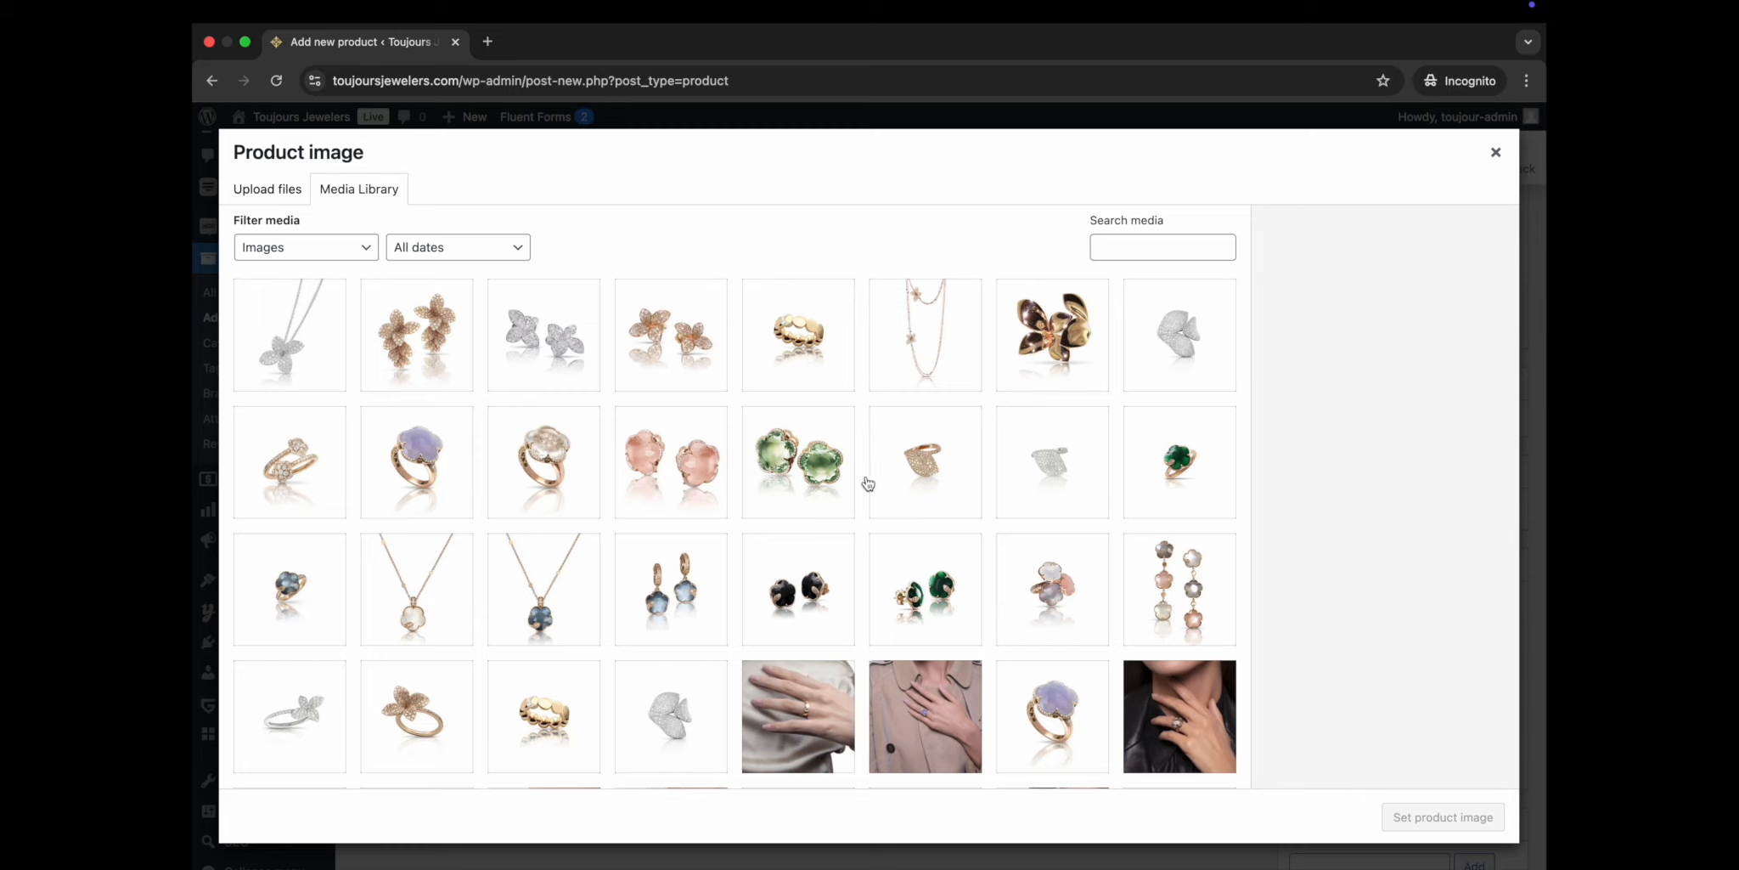
{"action": "left_click", "coordinate": [261, 199]}
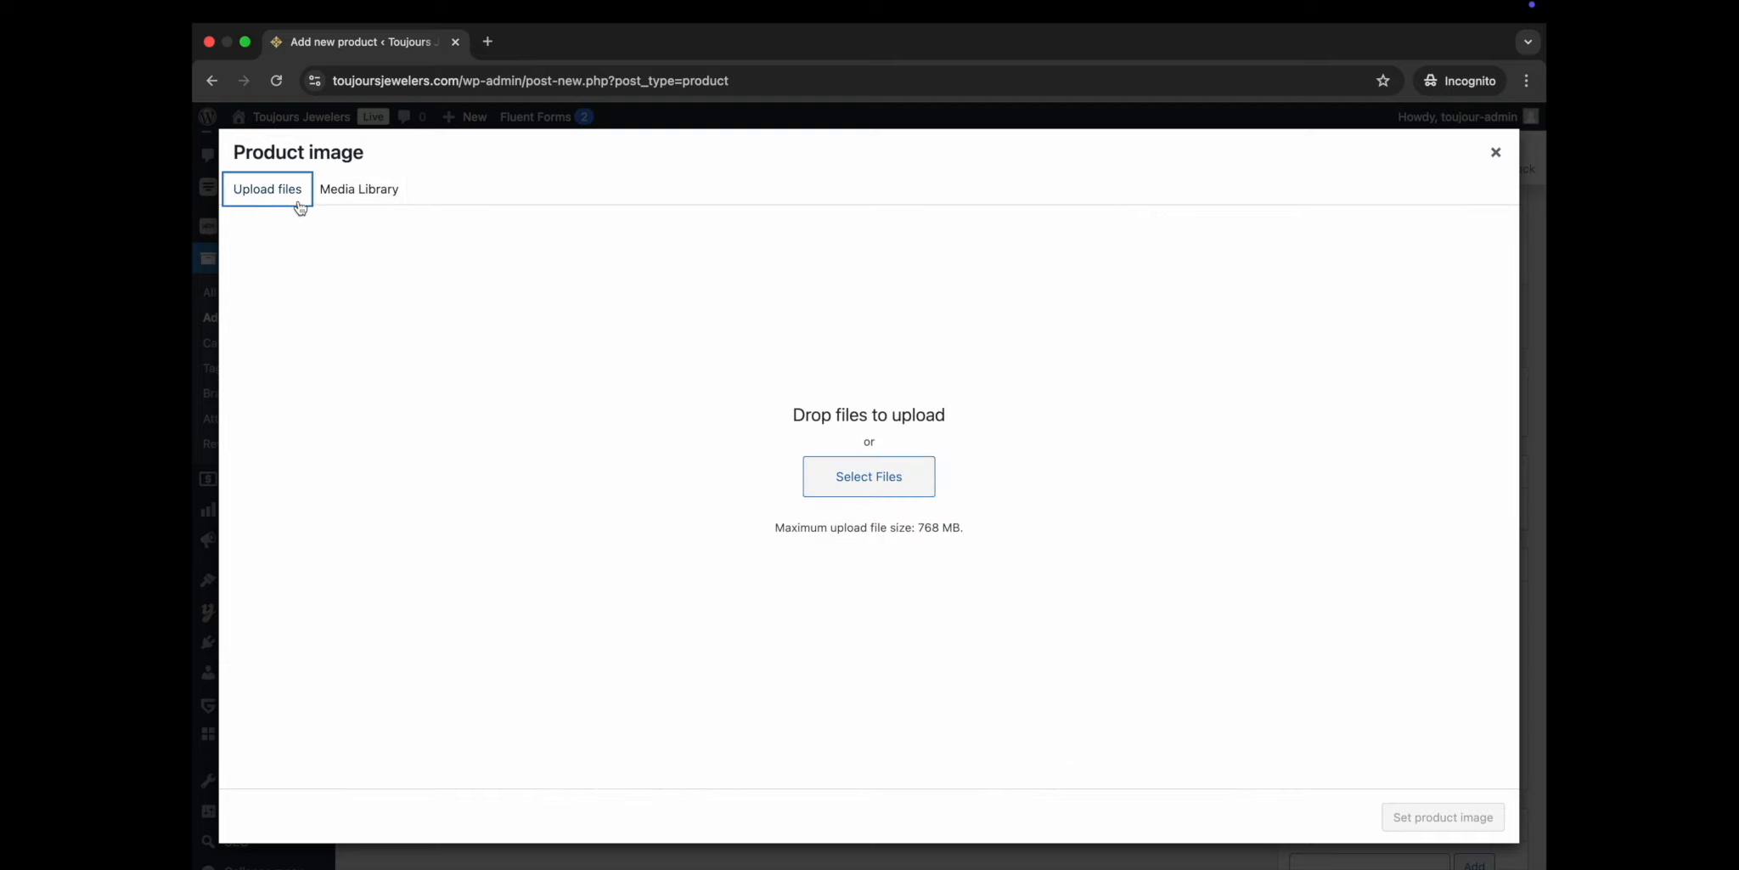
{"action": "left_click", "coordinate": [869, 476]}
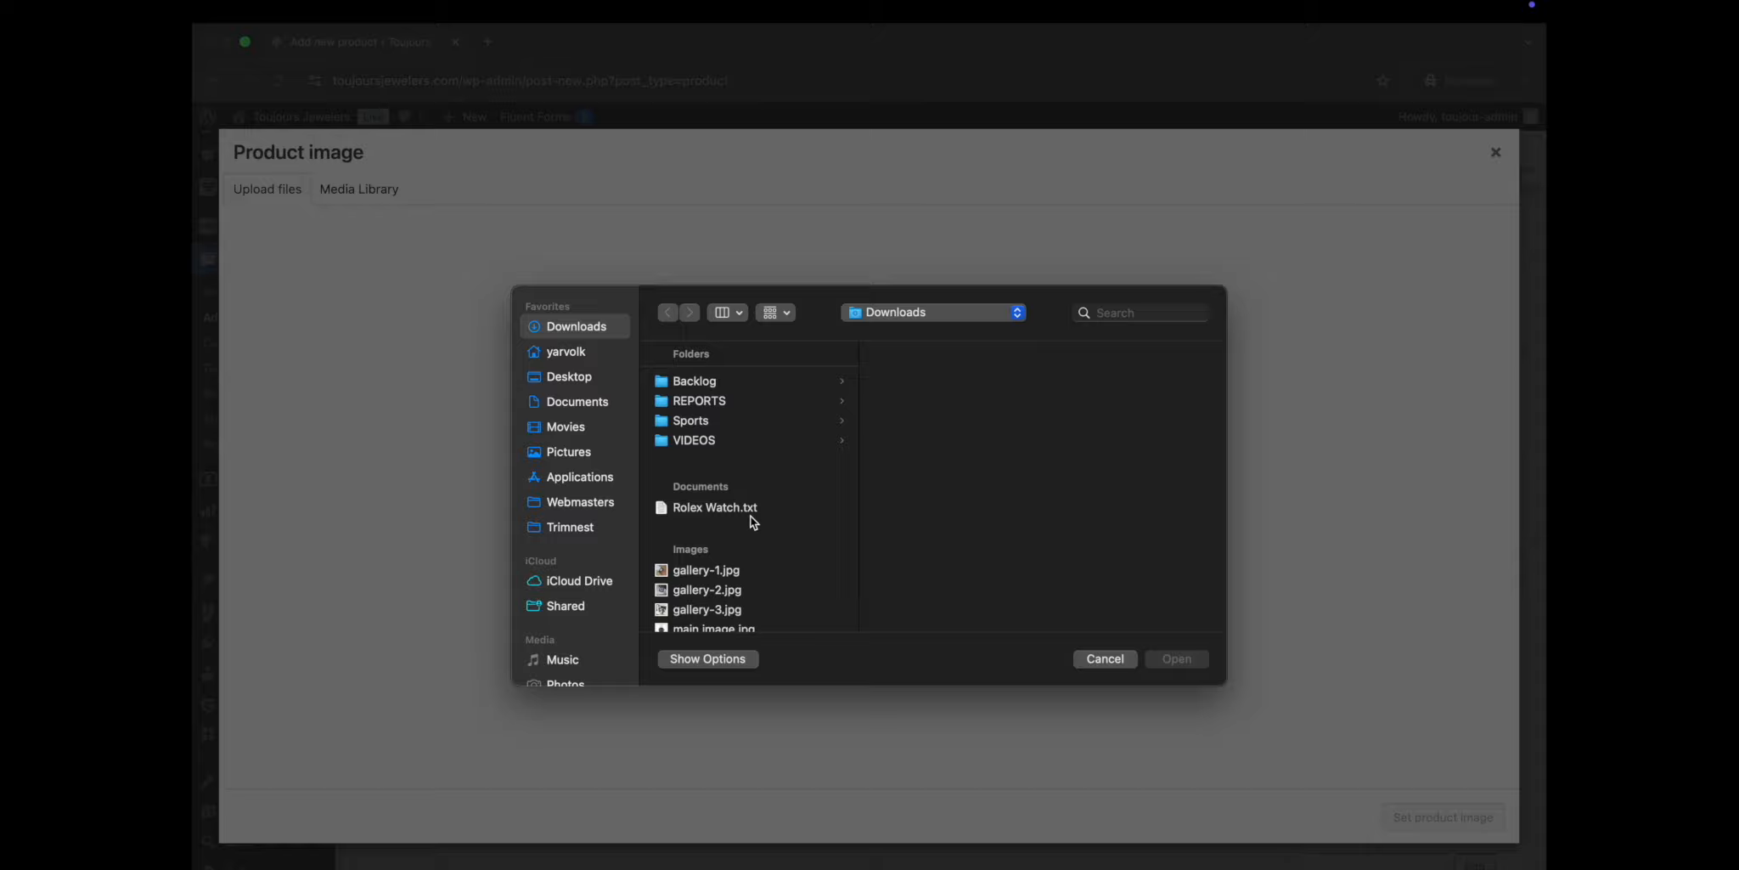
{"action": "scroll", "coordinate": [751, 521], "scroll_direction": "down", "scroll_amount": 2}
{"action": "left_click", "coordinate": [716, 598]}
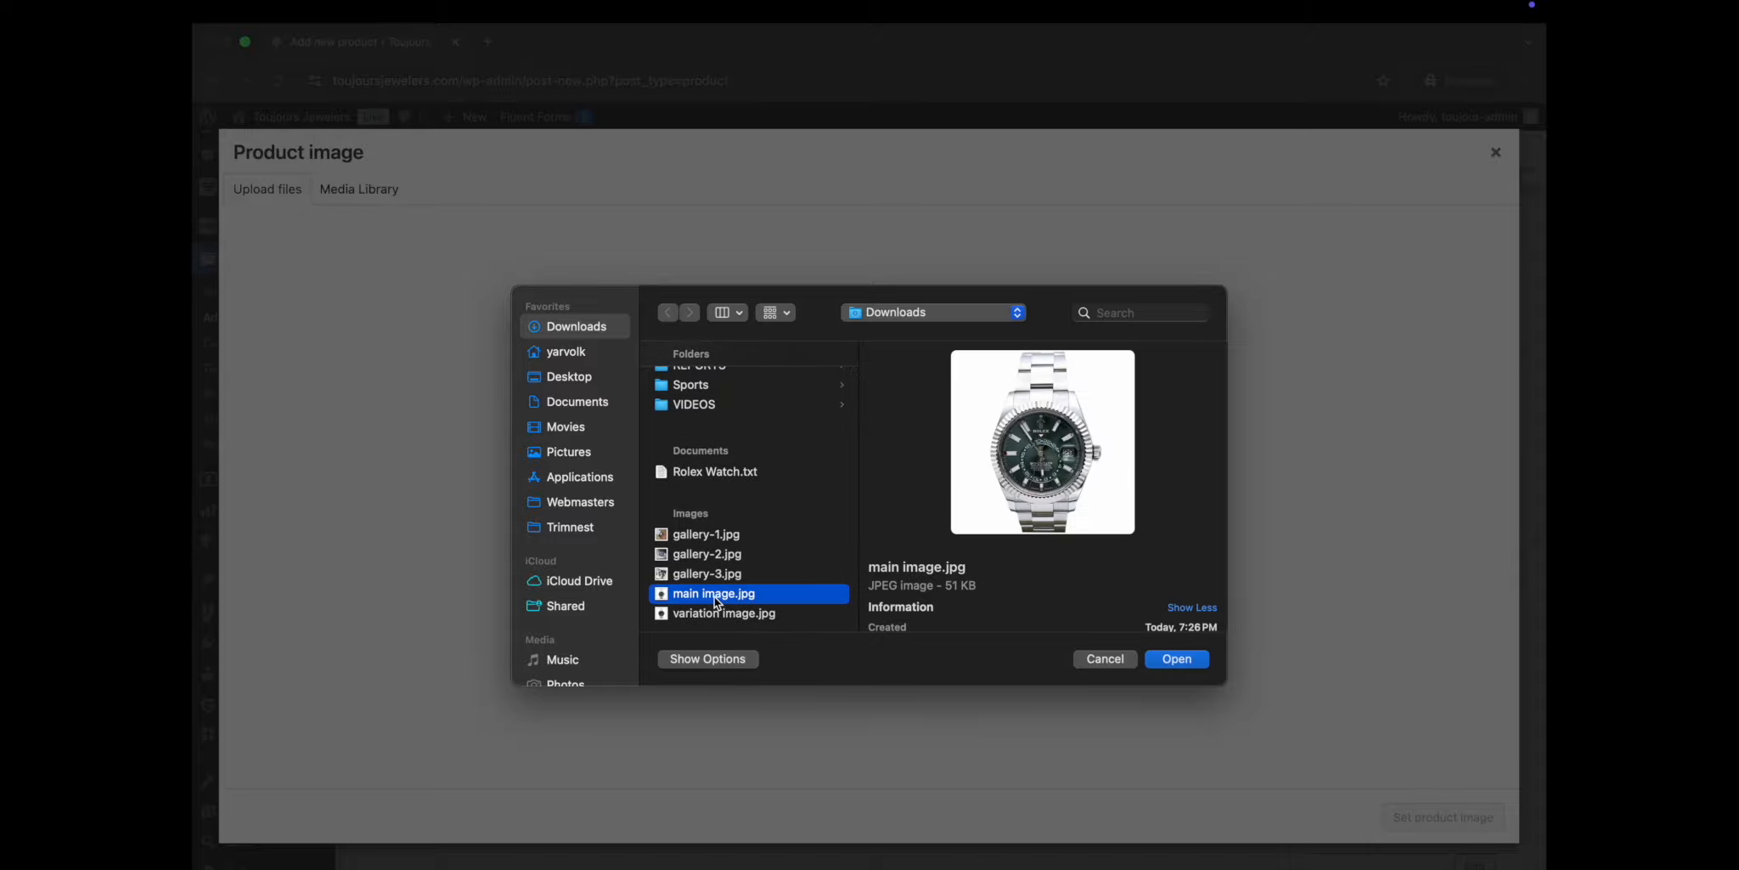
{"action": "left_click", "coordinate": [1176, 658]}
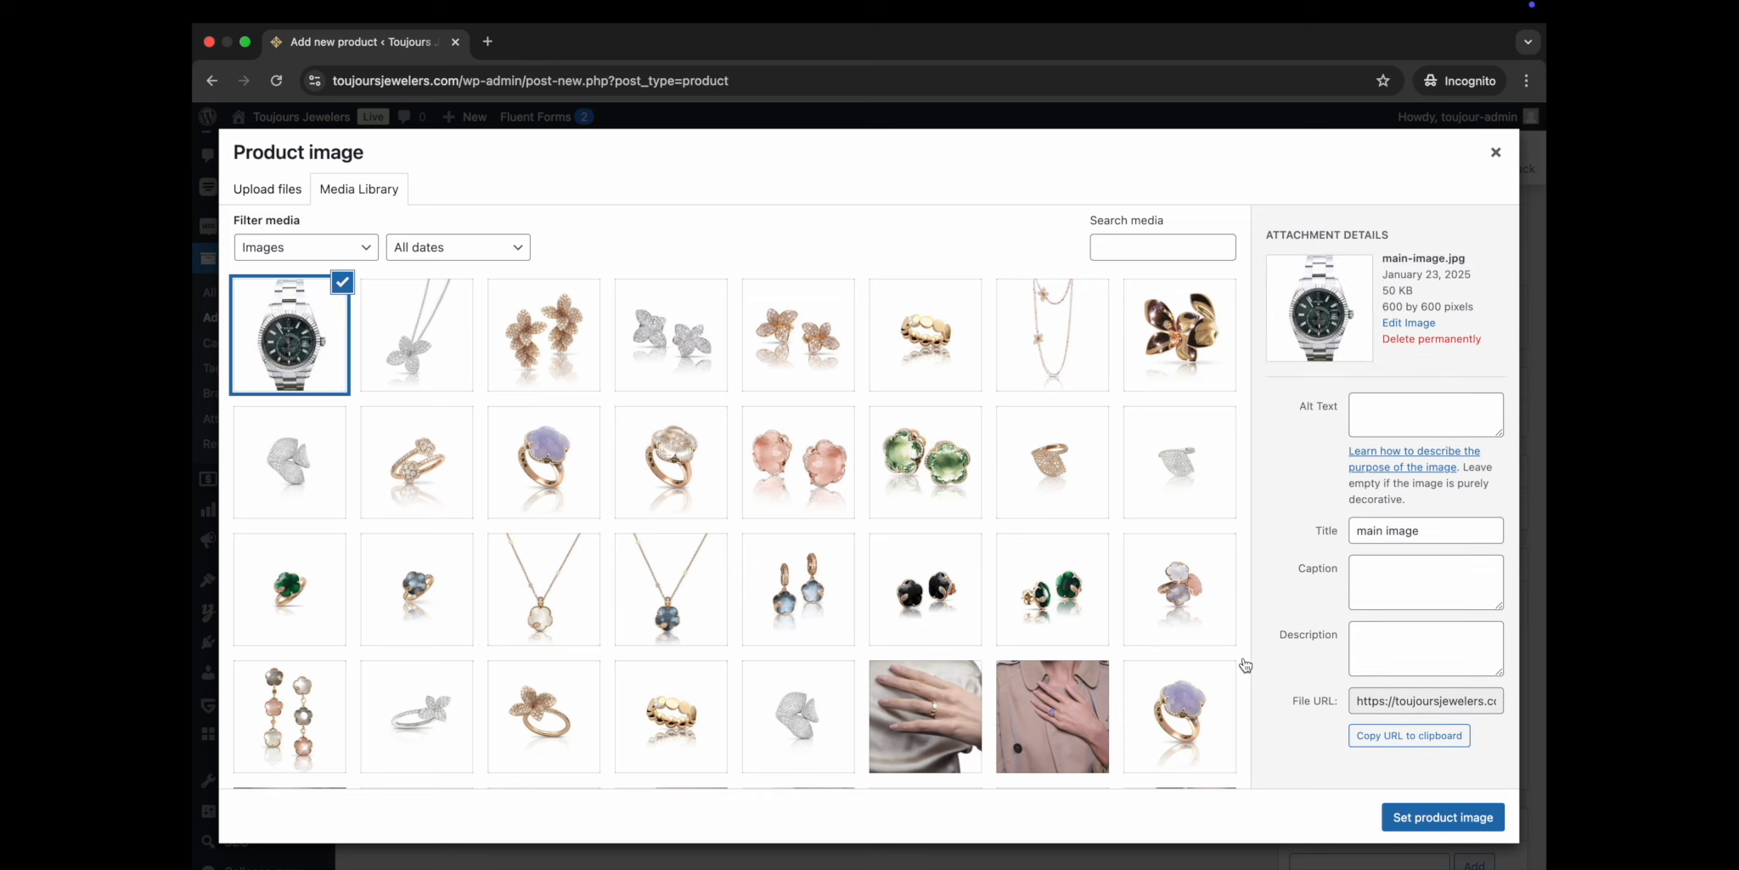
{"action": "left_click", "coordinate": [1414, 819]}
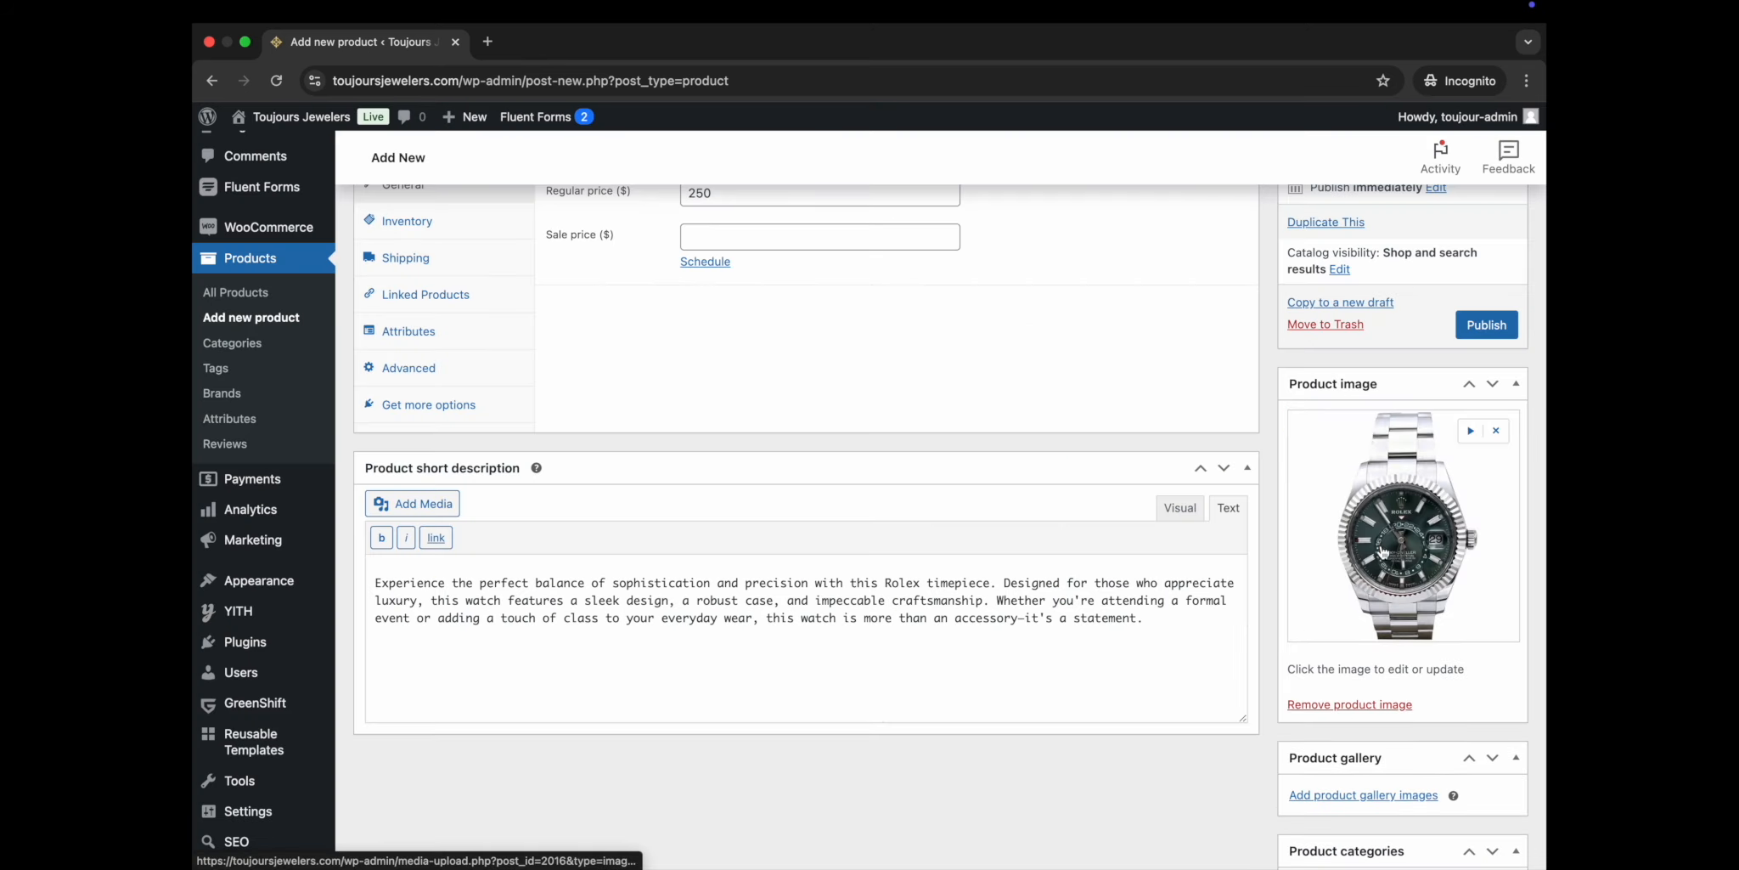
Assign the product to the Watches category and the Pre-Owned Rolex Watches brand.
{"action": "scroll", "coordinate": [1282, 416], "scroll_direction": "down", "scroll_amount": 5}
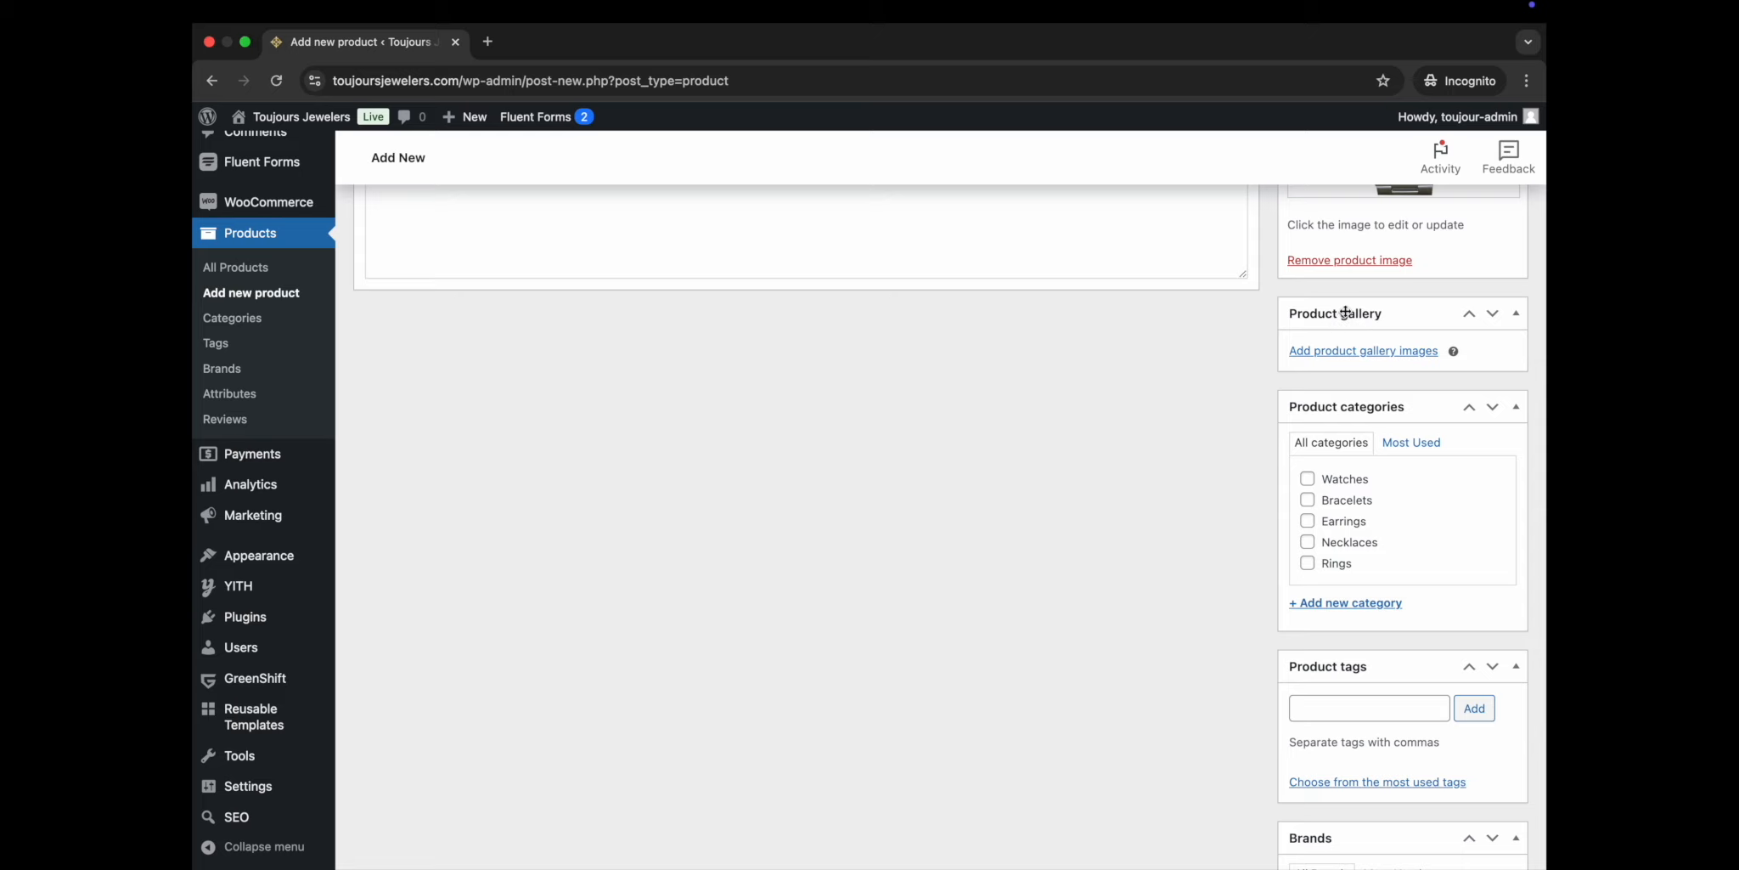
{"action": "scroll", "coordinate": [1368, 369], "scroll_direction": "down", "scroll_amount": 3}
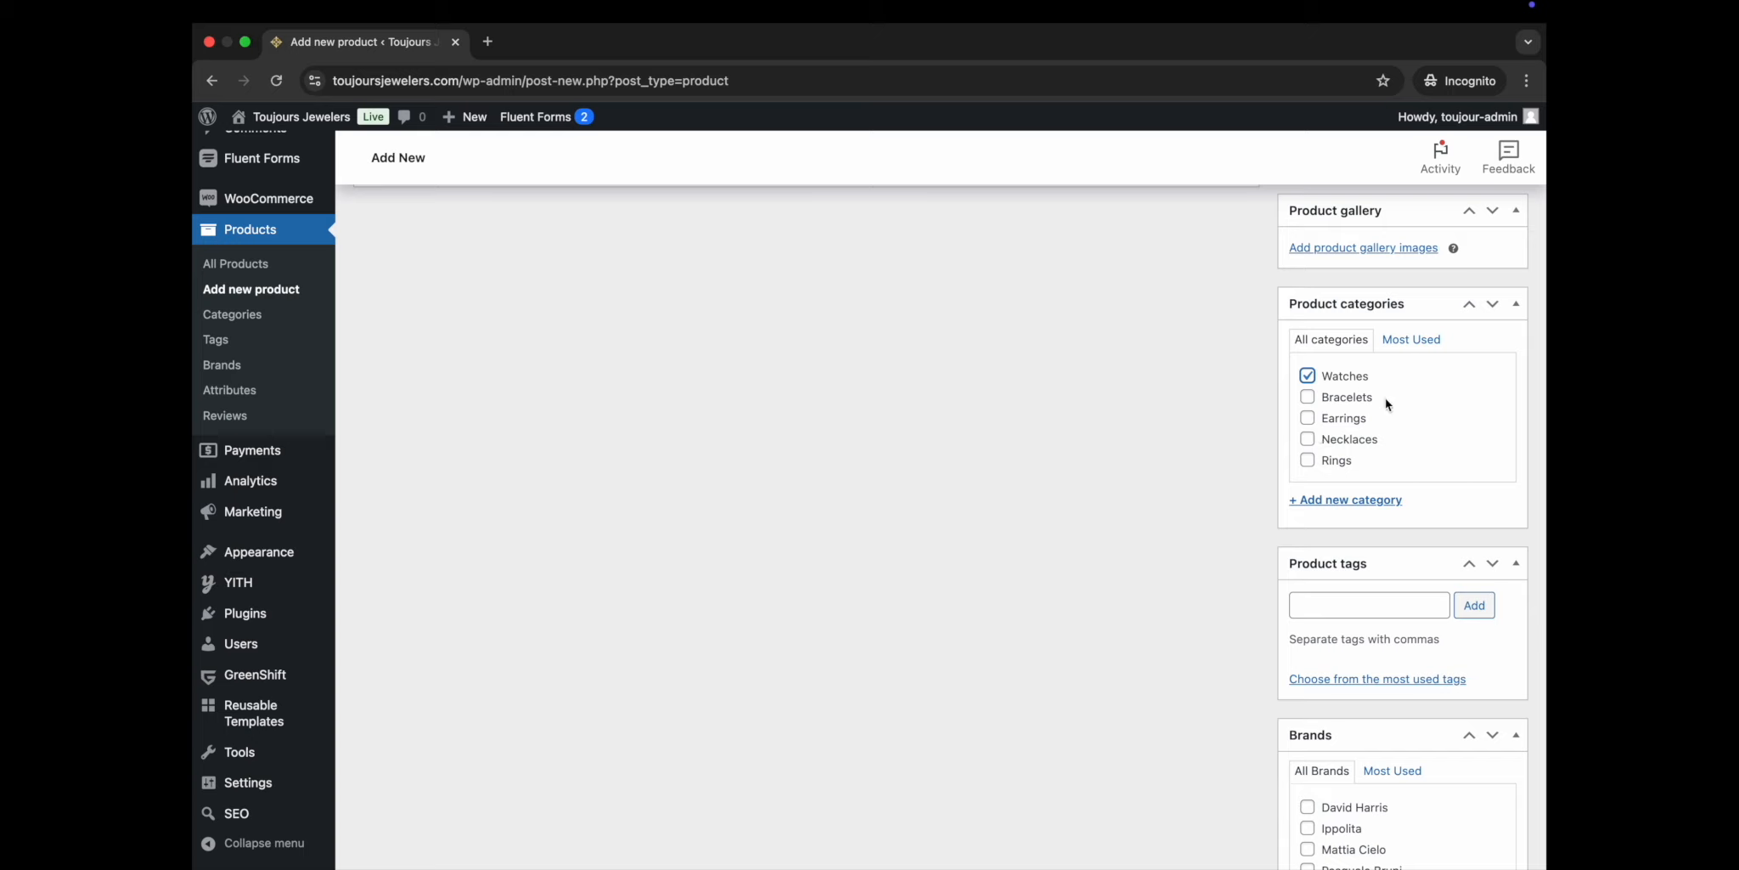
{"action": "scroll", "coordinate": [1359, 421], "scroll_direction": "down", "scroll_amount": 3}
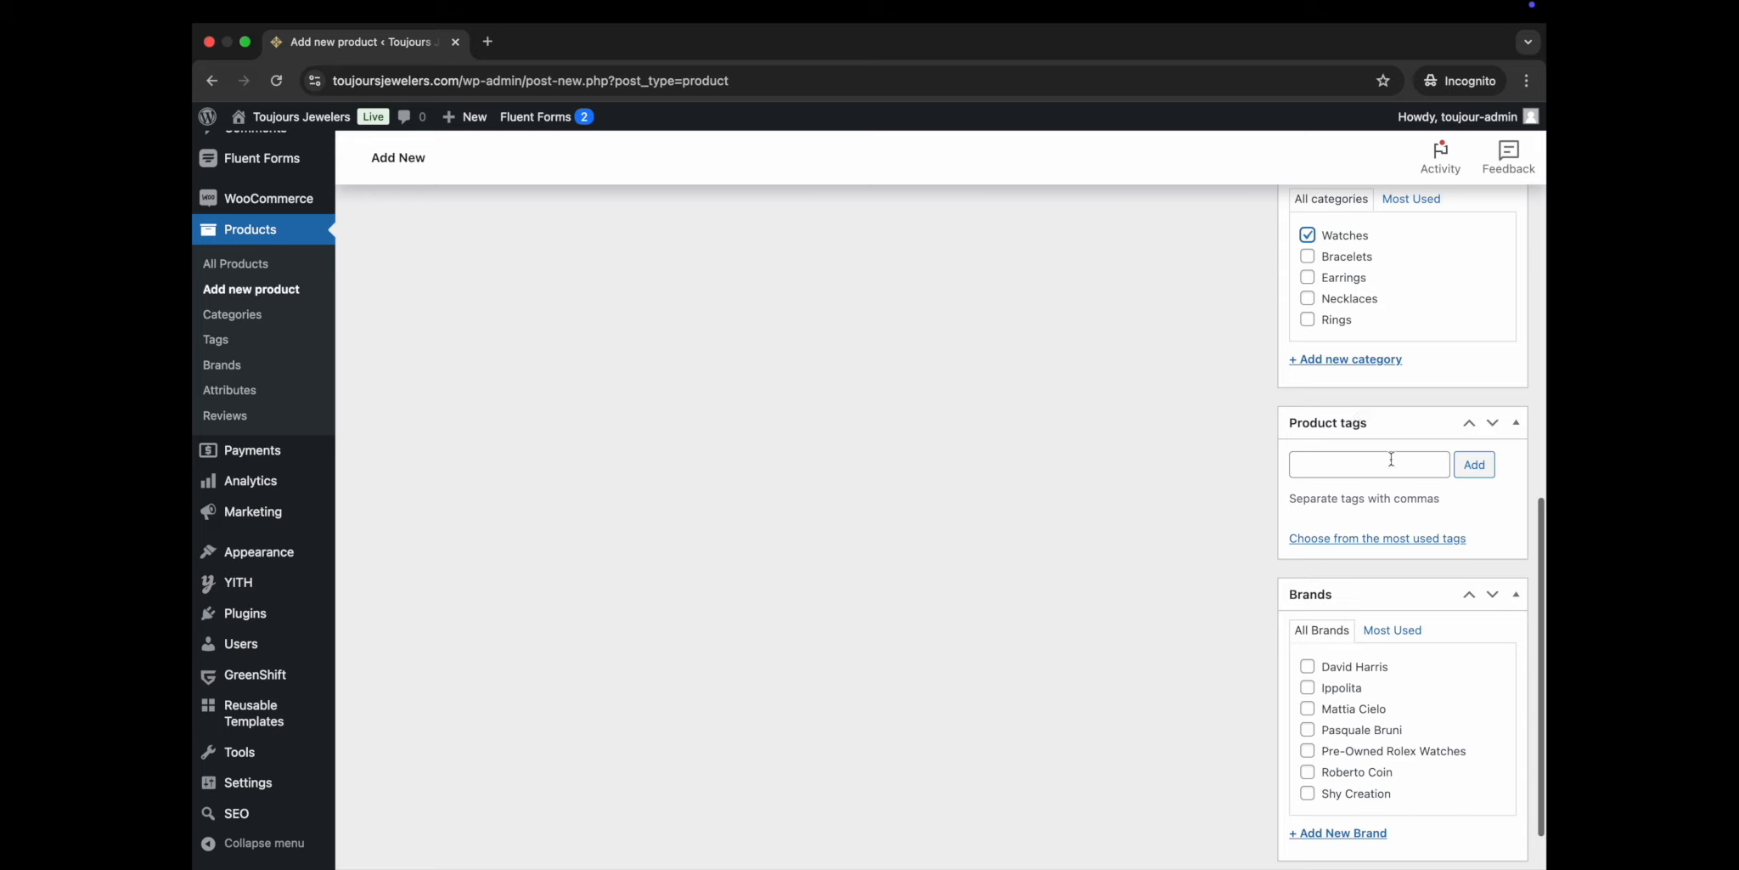
{"action": "scroll", "coordinate": [1386, 442], "scroll_direction": "down", "scroll_amount": 2}
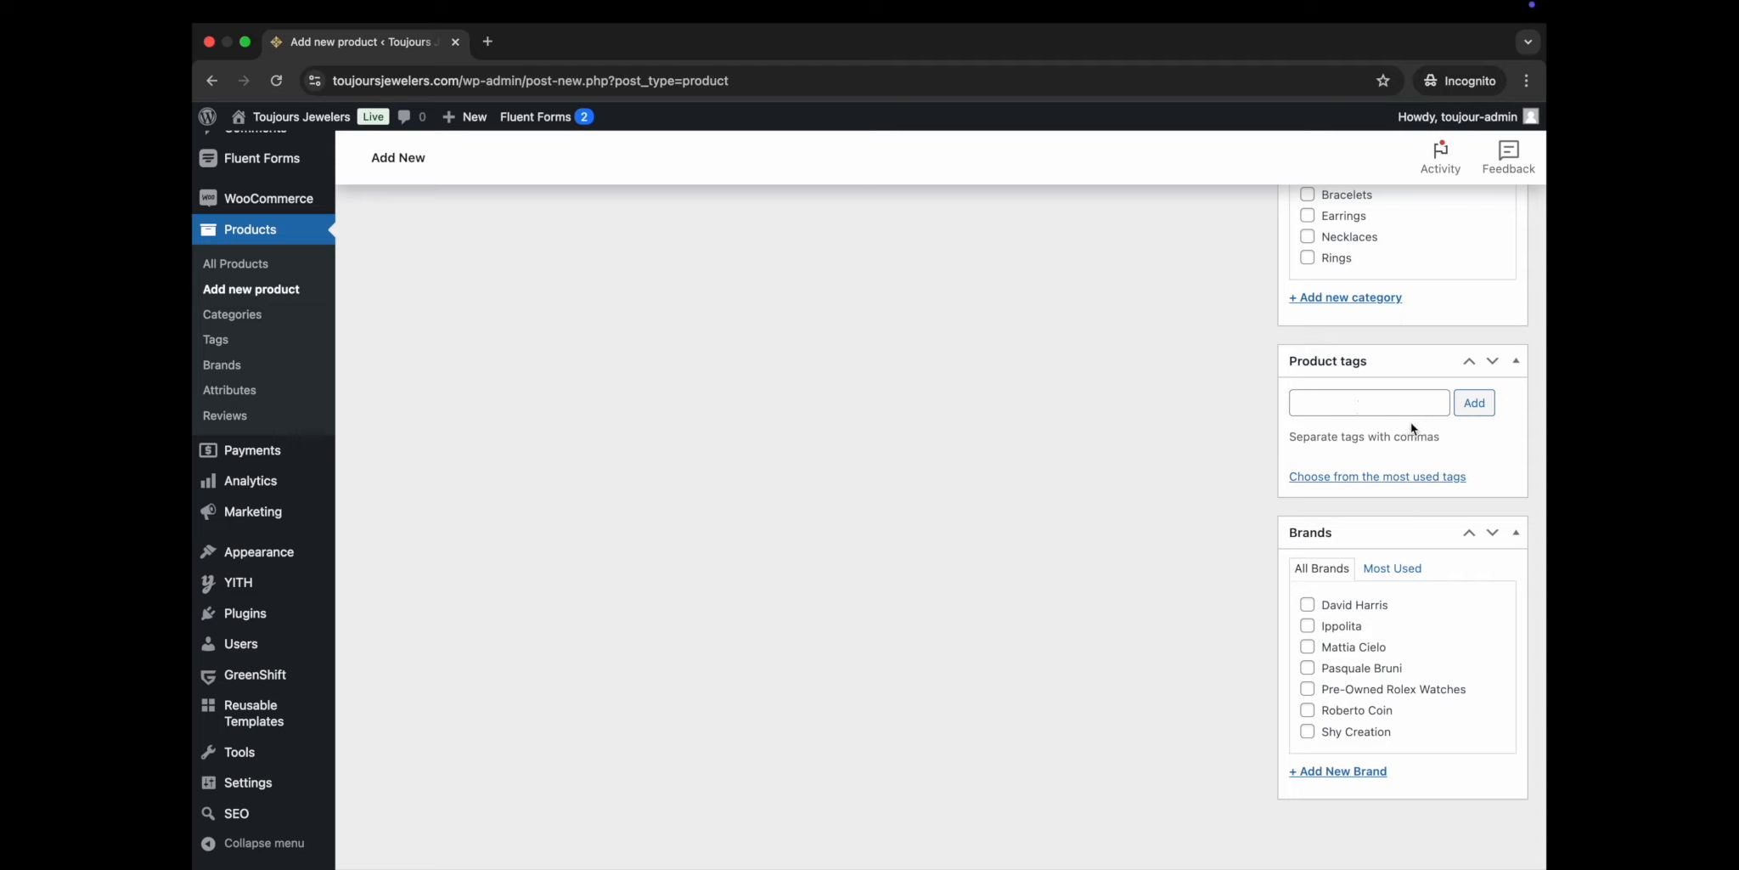
{"action": "left_click", "coordinate": [1361, 408]}
{"action": "scroll", "coordinate": [1349, 401], "scroll_direction": "up", "scroll_amount": 5}
{"action": "scroll", "coordinate": [1349, 399], "scroll_direction": "down", "scroll_amount": 5}
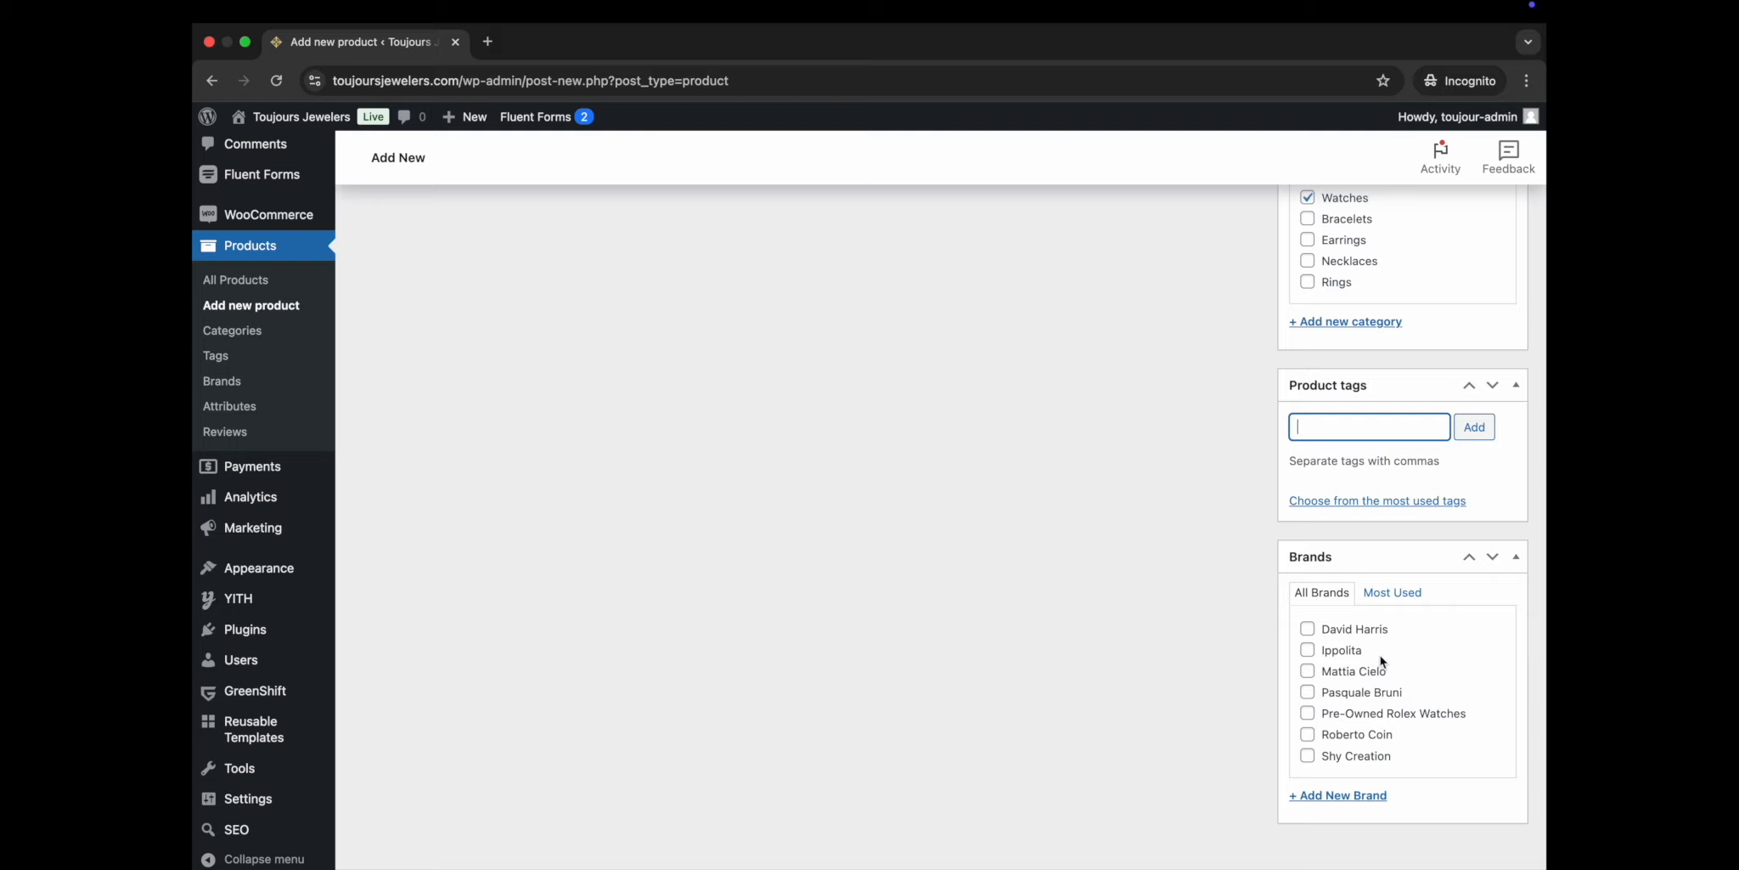
{"action": "left_click", "coordinate": [1308, 713]}
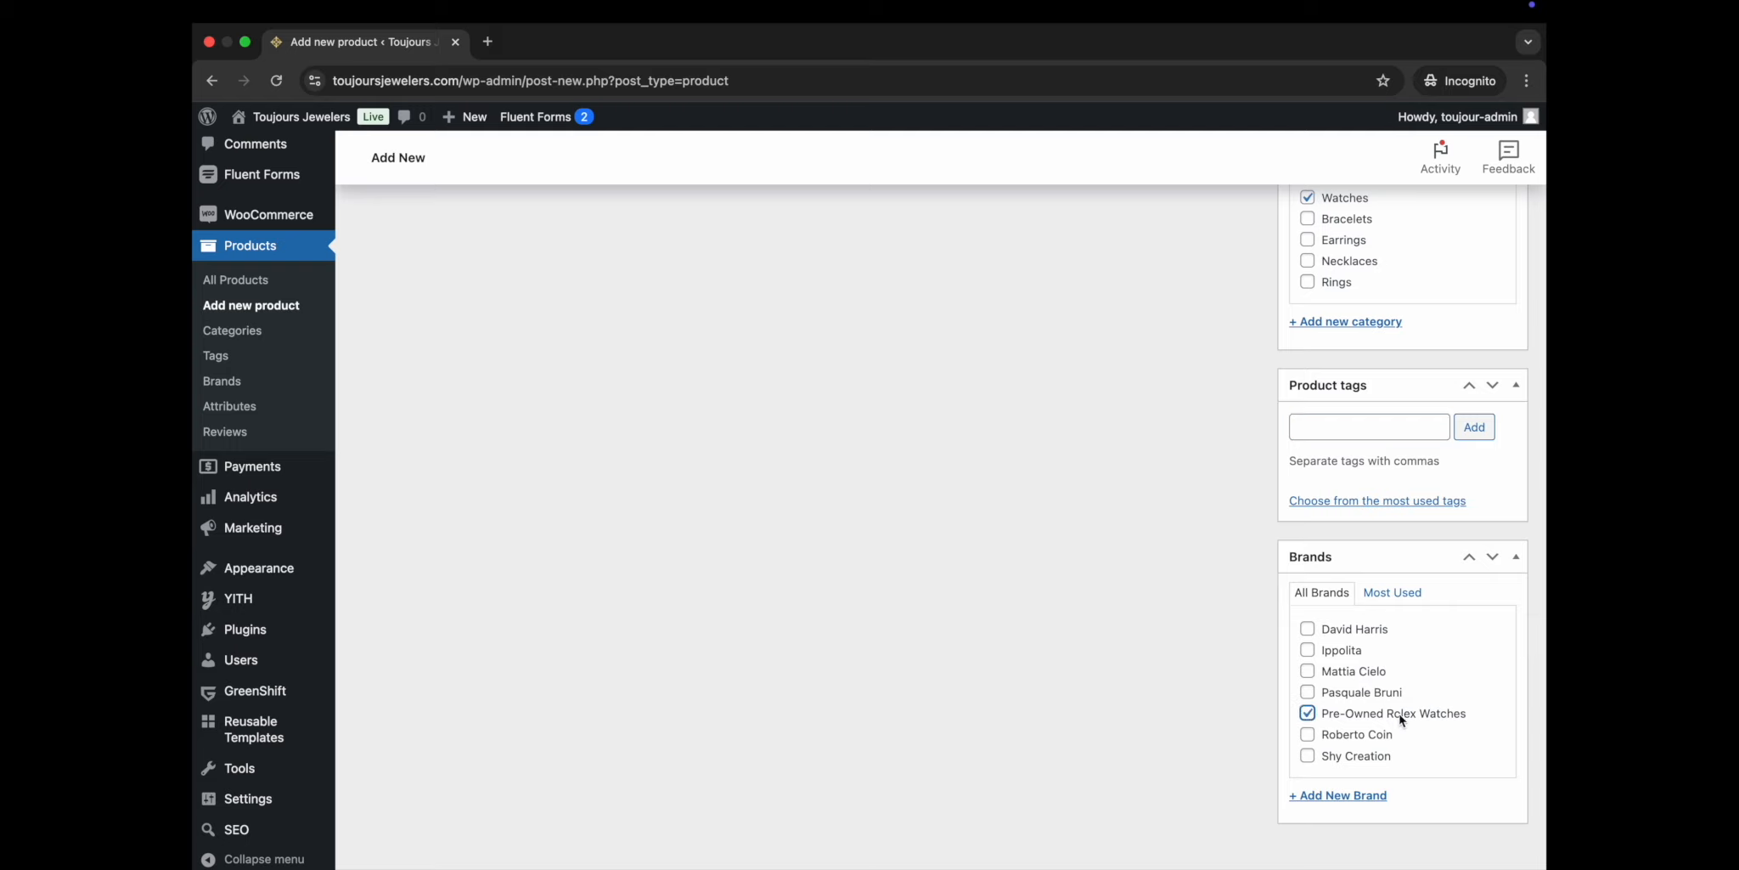
Publish the Rolex Watch product.
{"action": "scroll", "coordinate": [1275, 556], "scroll_direction": "up", "scroll_amount": 5}
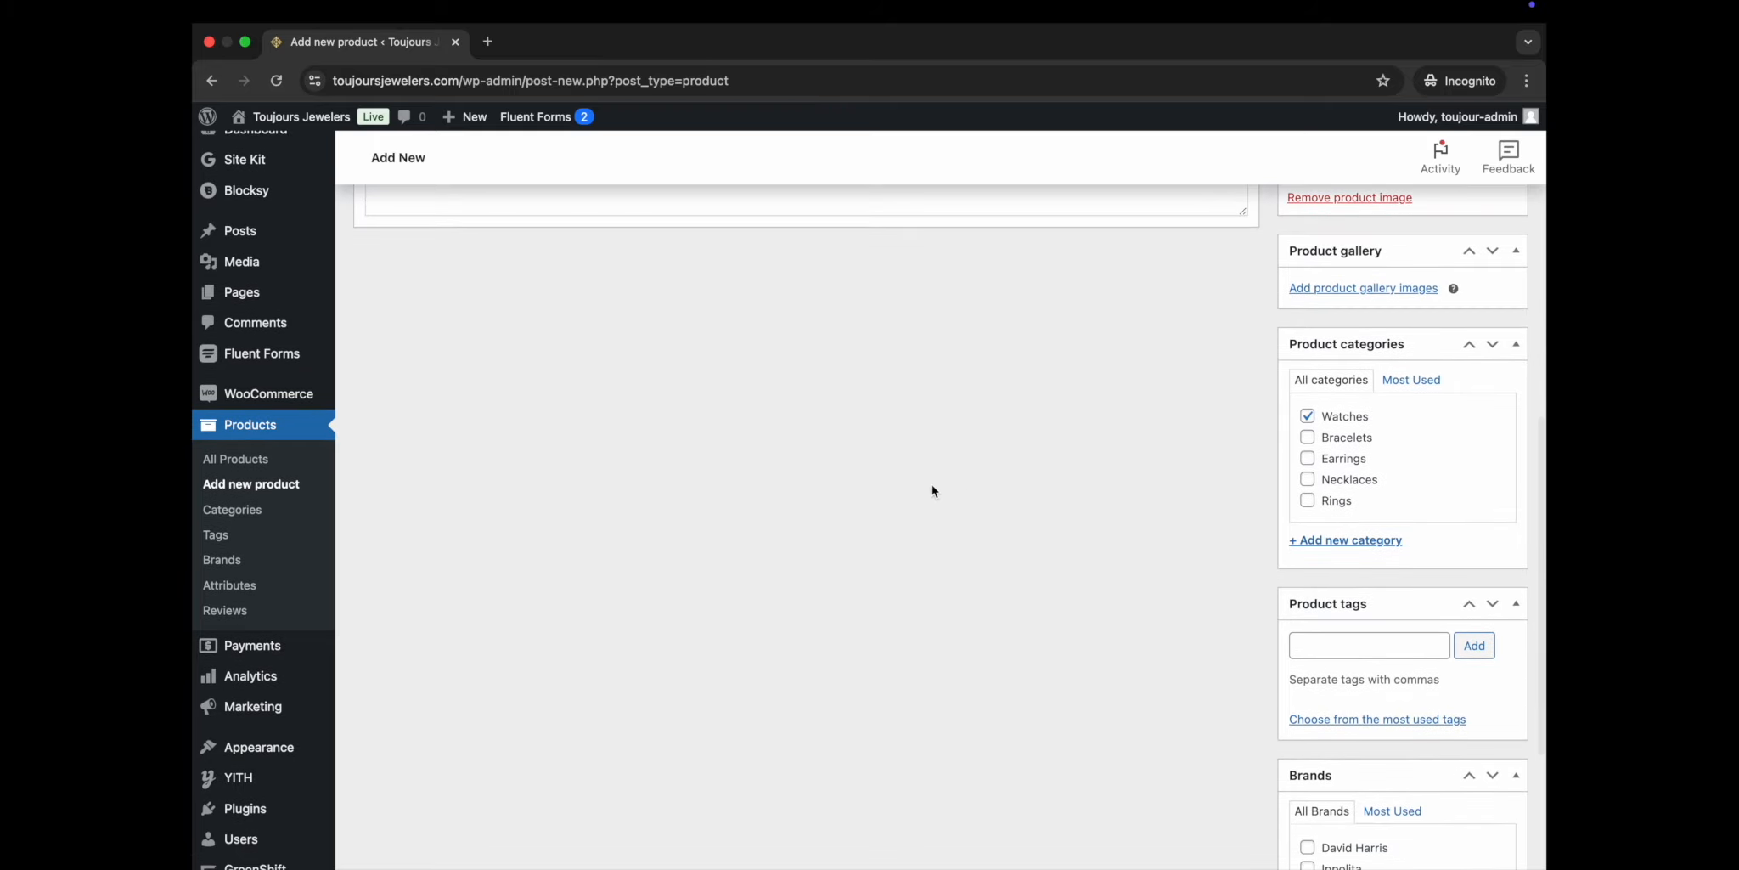
{"action": "scroll", "coordinate": [1211, 474], "scroll_direction": "up", "scroll_amount": 10}
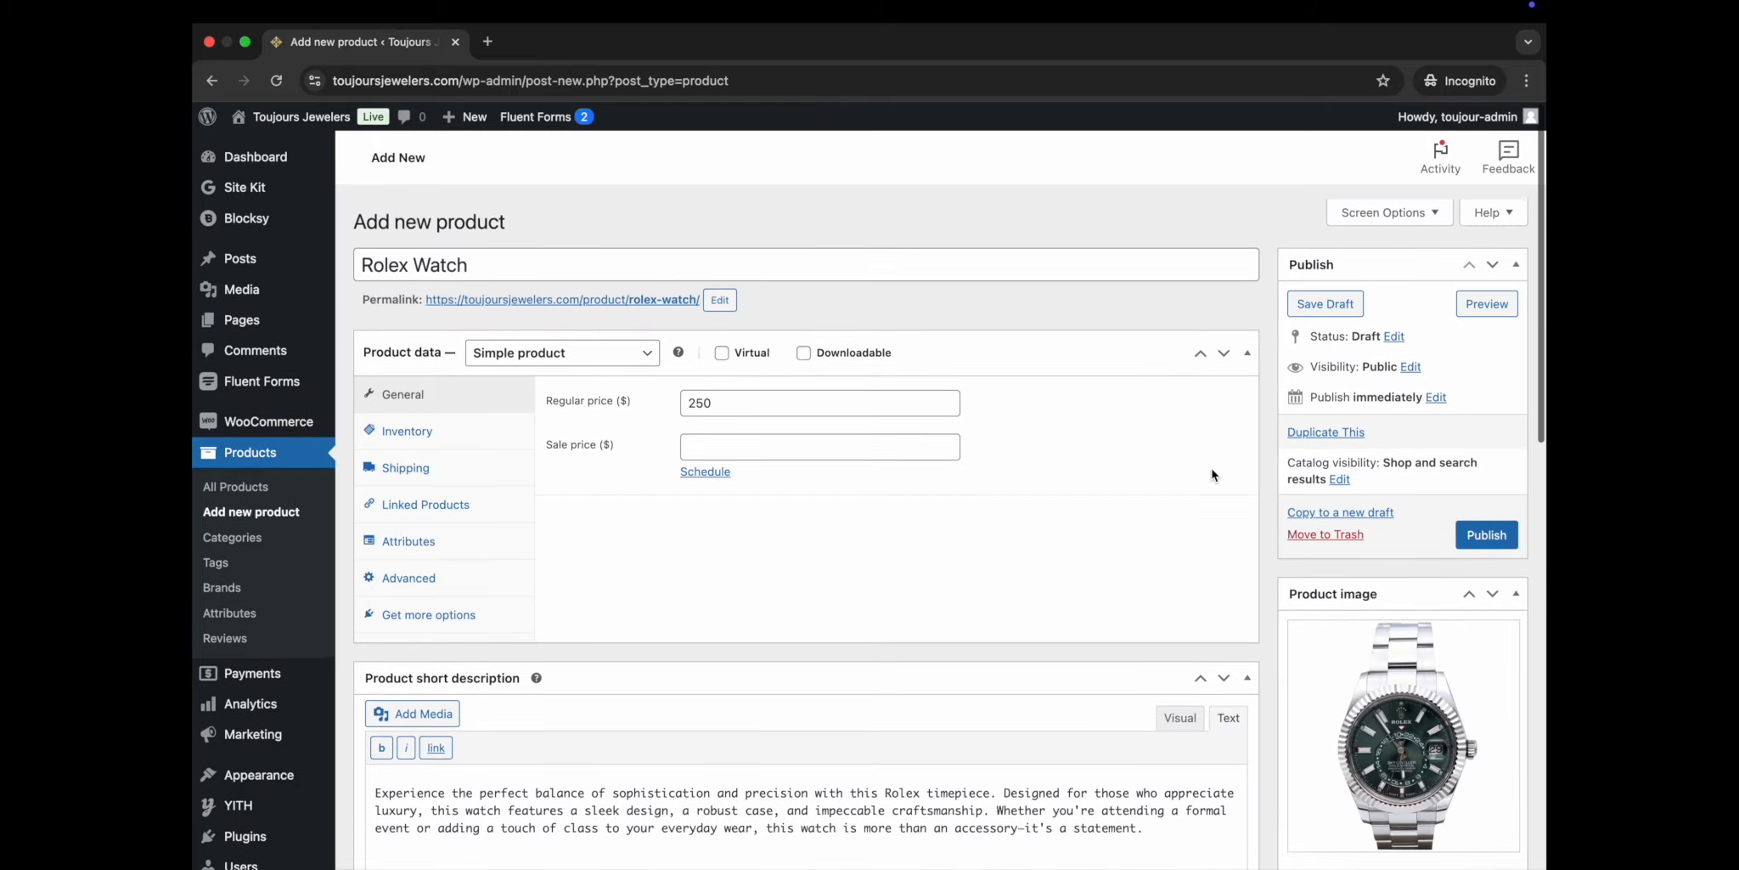
{"action": "left_click", "coordinate": [1488, 521]}
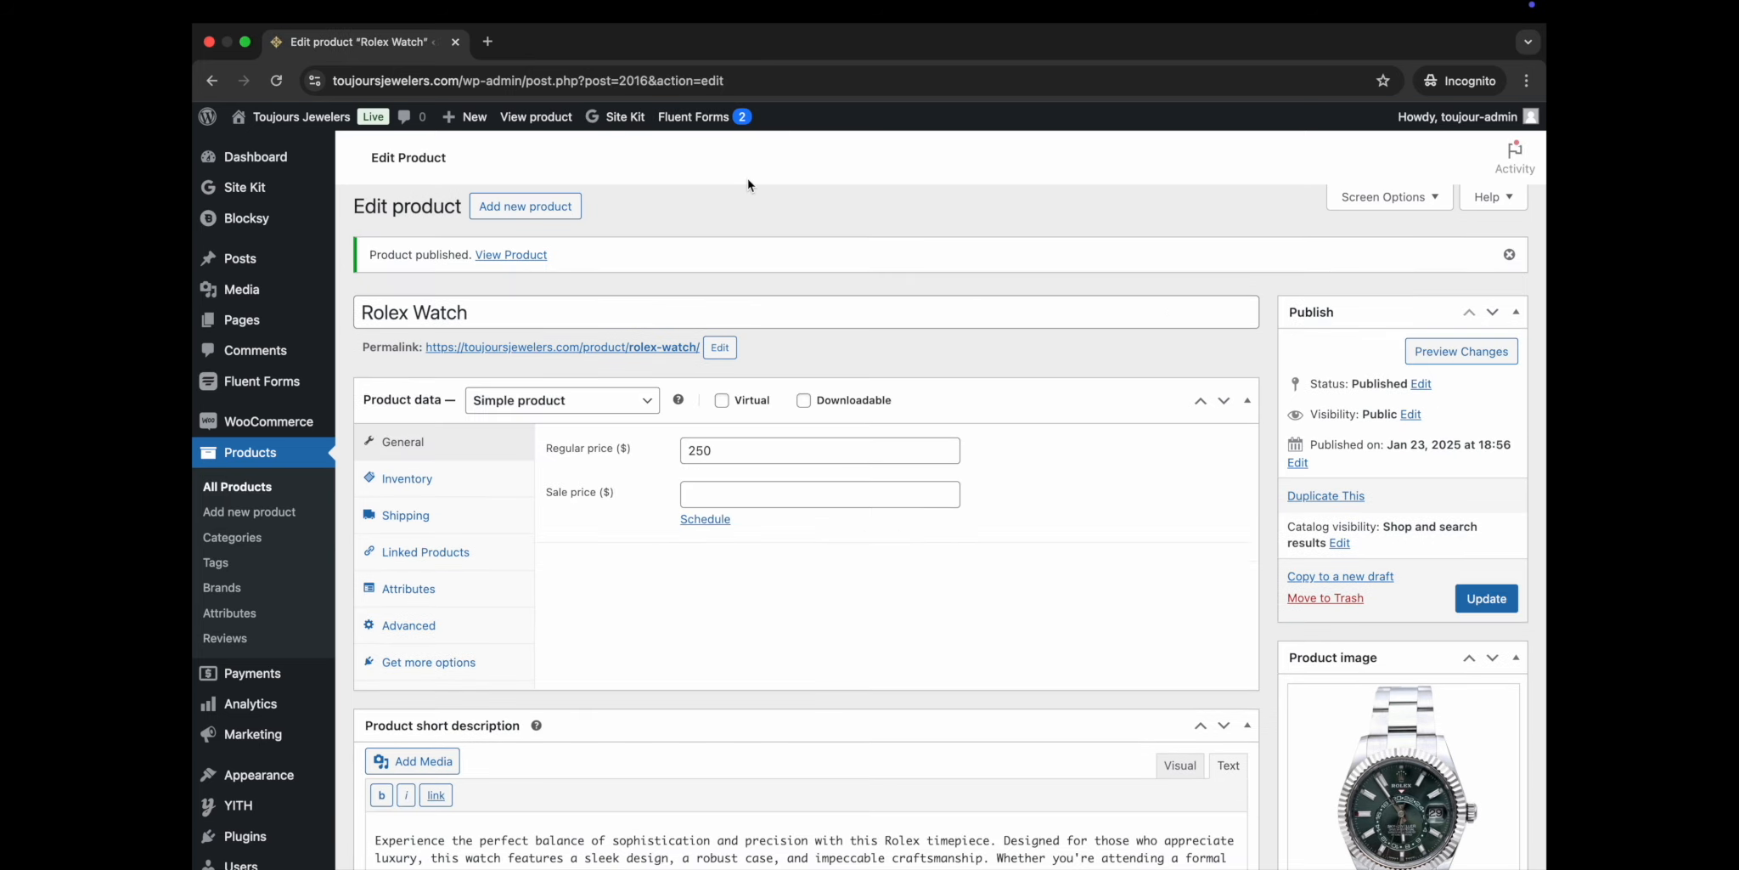
Open the live storefront in a new browser tab and look over its home page.
{"action": "mouse_move", "coordinate": [306, 123]}
{"action": "left_click", "coordinate": [267, 147], "text": "super"}
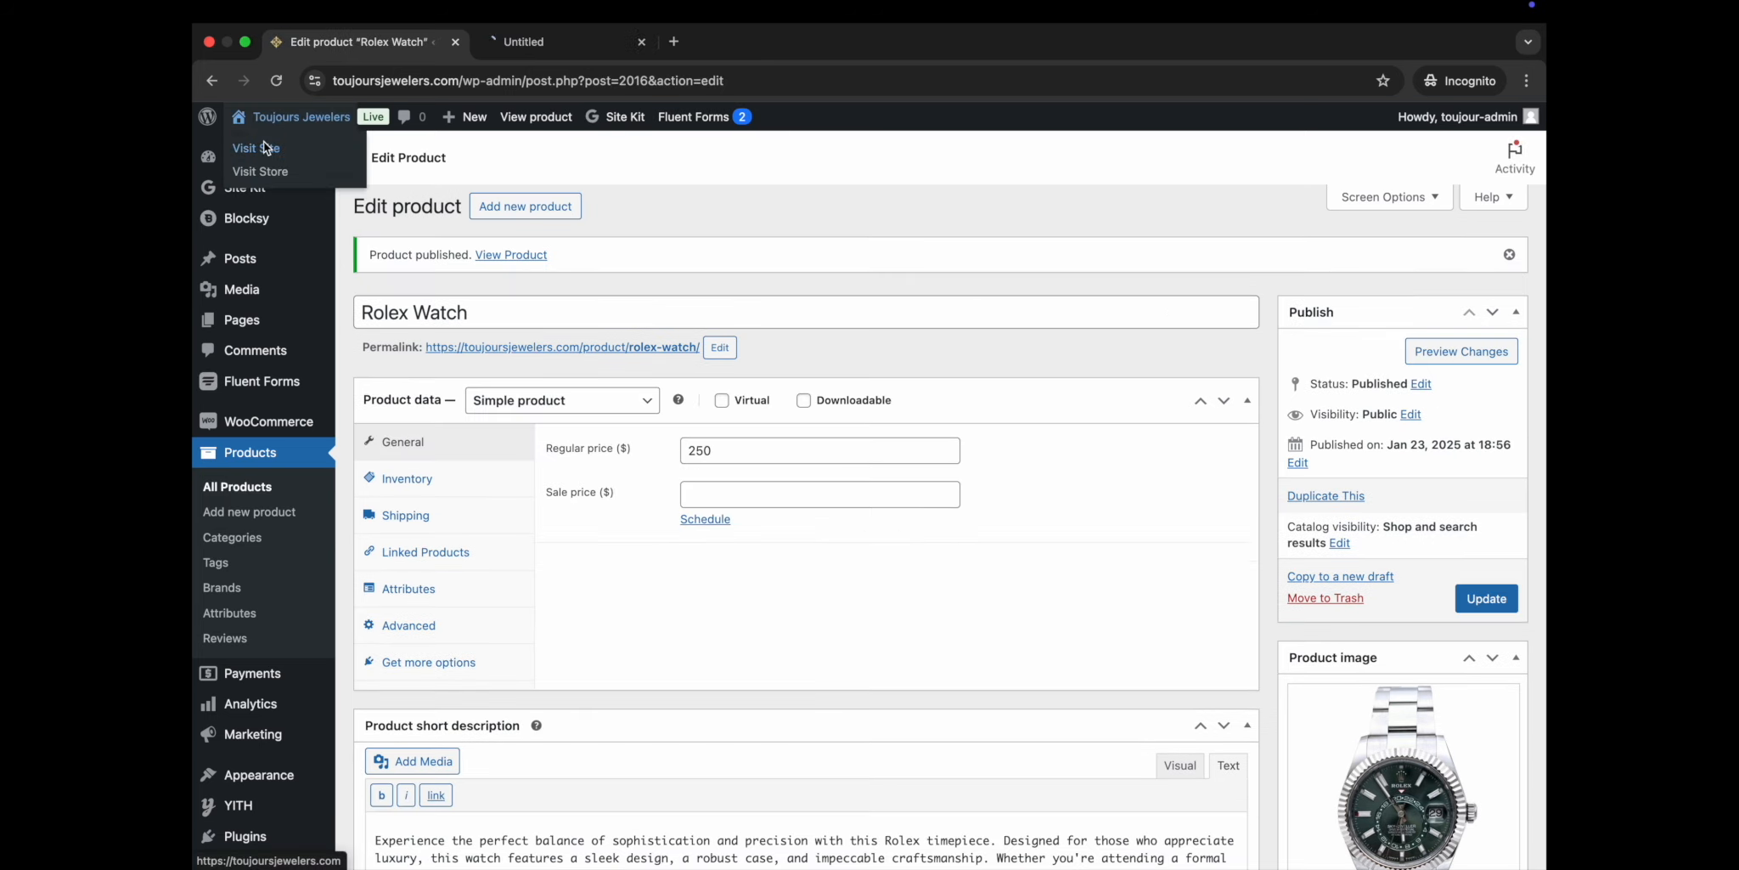
{"action": "left_click", "coordinate": [553, 43]}
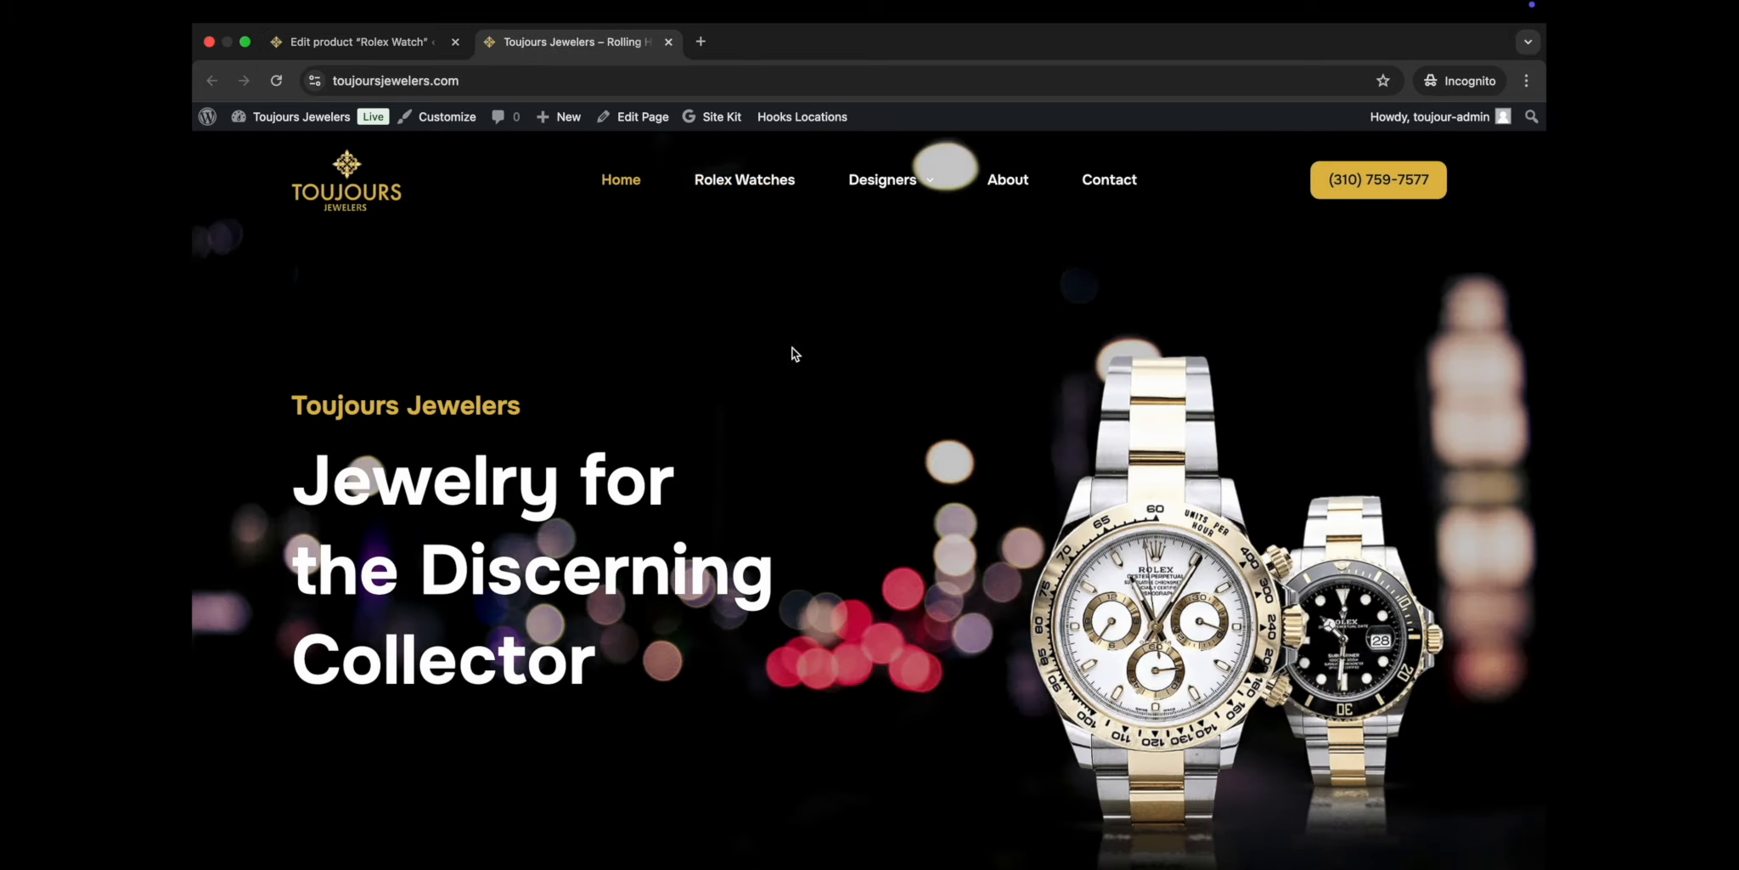
{"action": "scroll", "coordinate": [792, 352], "scroll_direction": "down", "scroll_amount": 15}
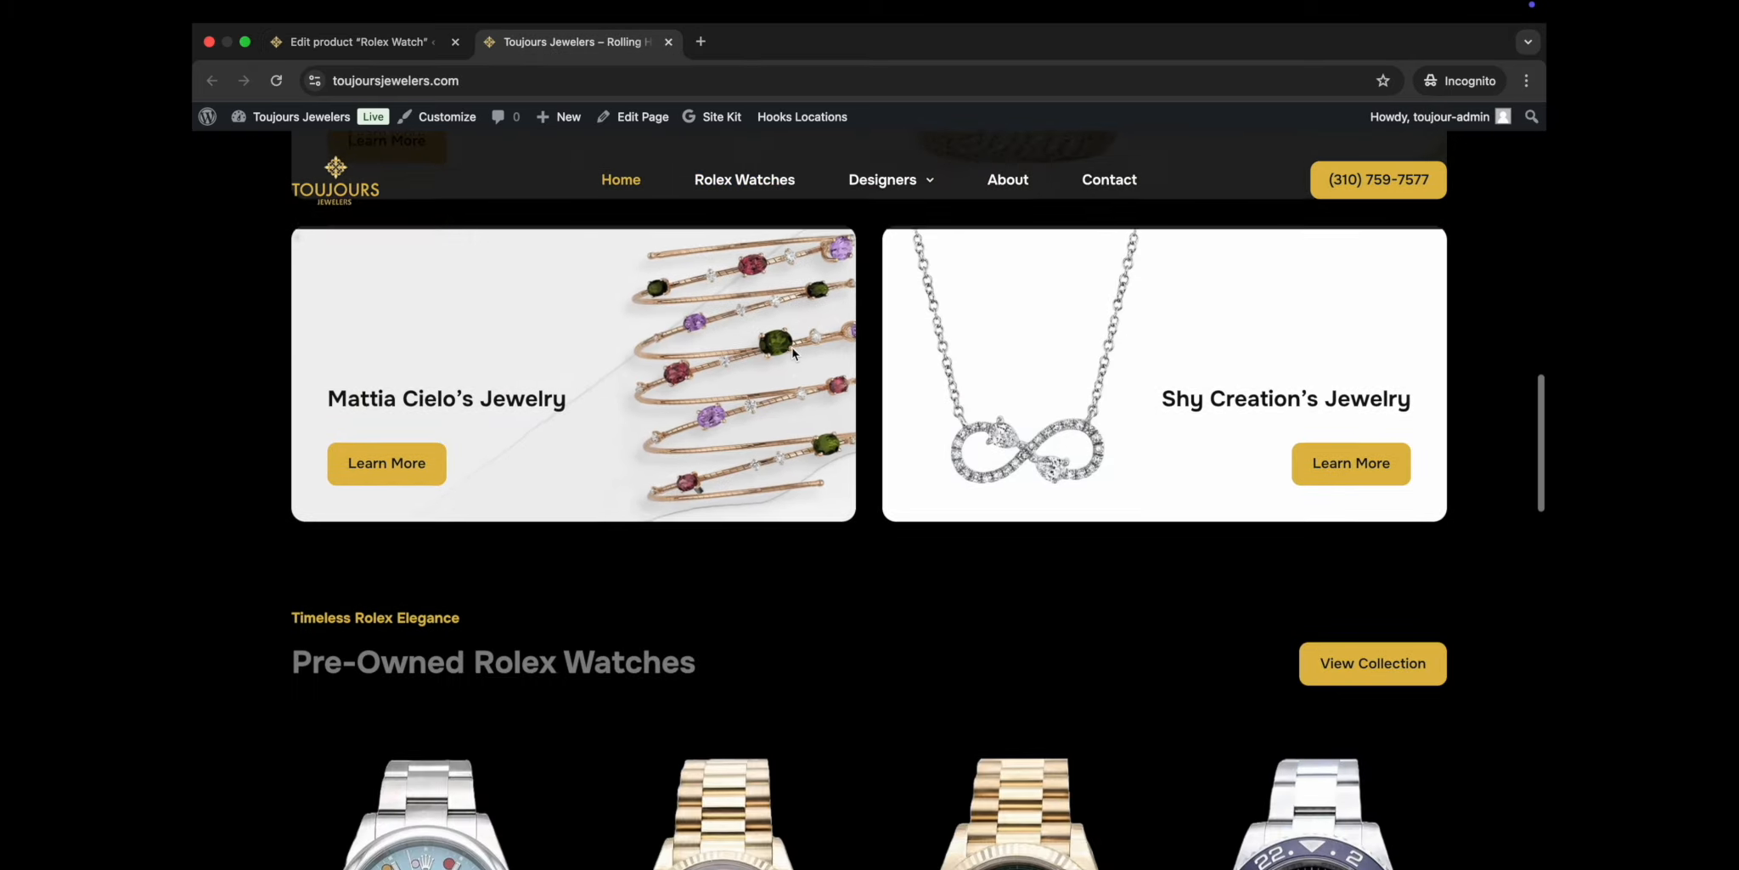
{"action": "scroll", "coordinate": [791, 347], "scroll_direction": "up", "scroll_amount": 15}
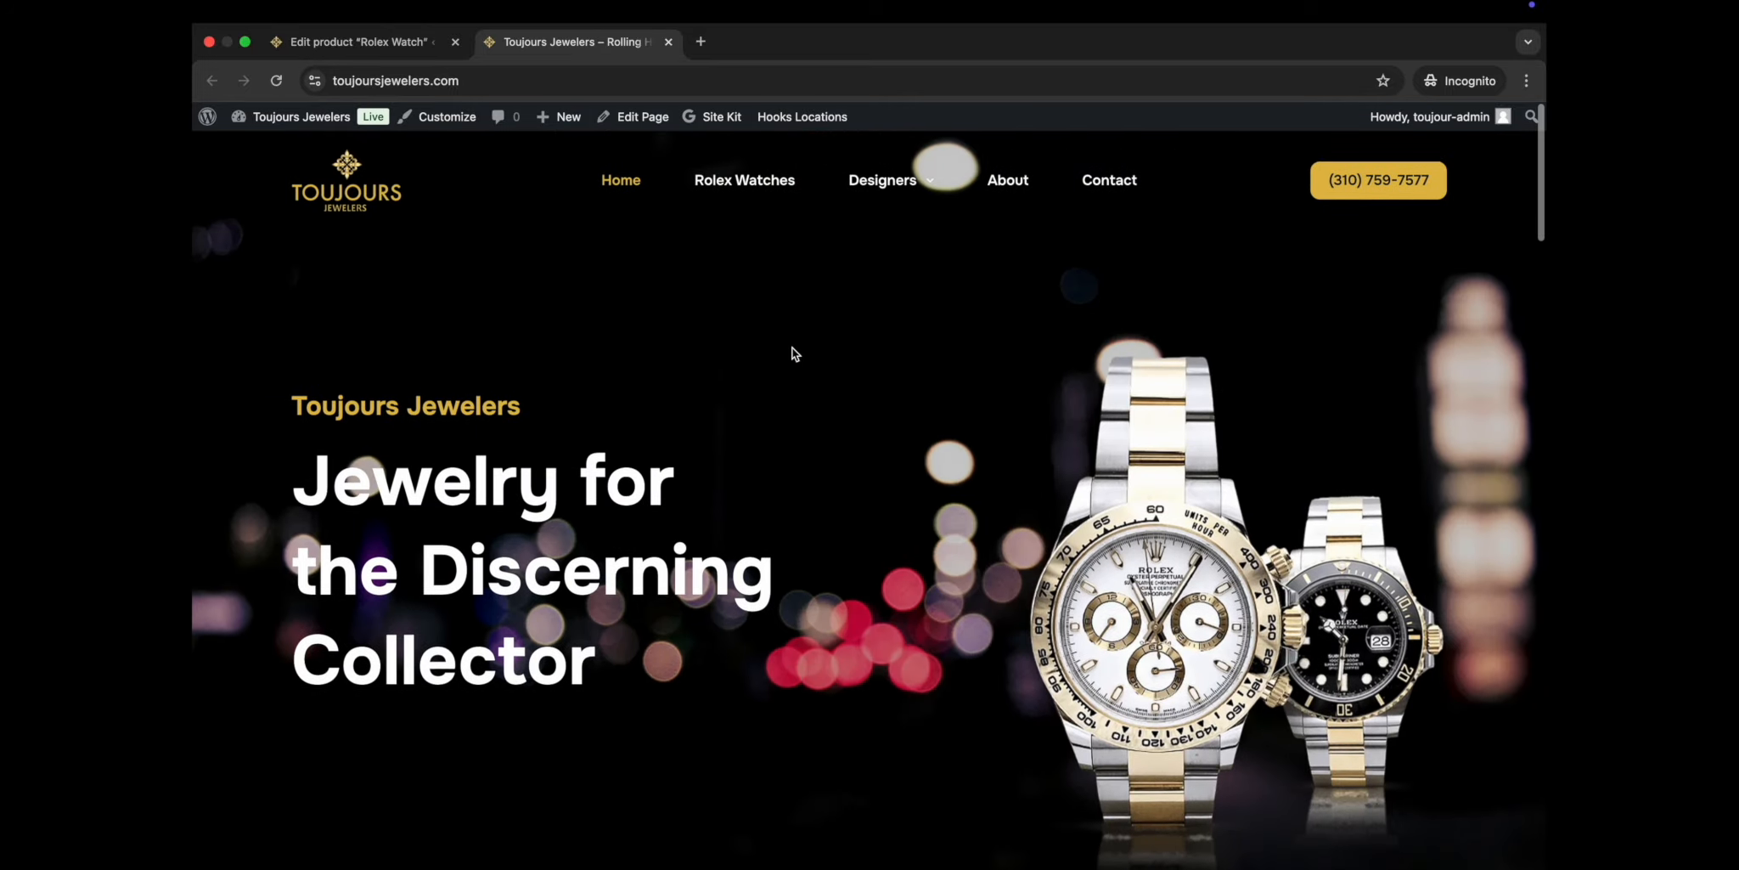
Check the product's brand assignment, and open the Rolex Watch product from the storefront's Rolex Watches page.
{"action": "left_click", "coordinate": [385, 42]}
{"action": "scroll", "coordinate": [1307, 616], "scroll_direction": "down", "scroll_amount": 15}
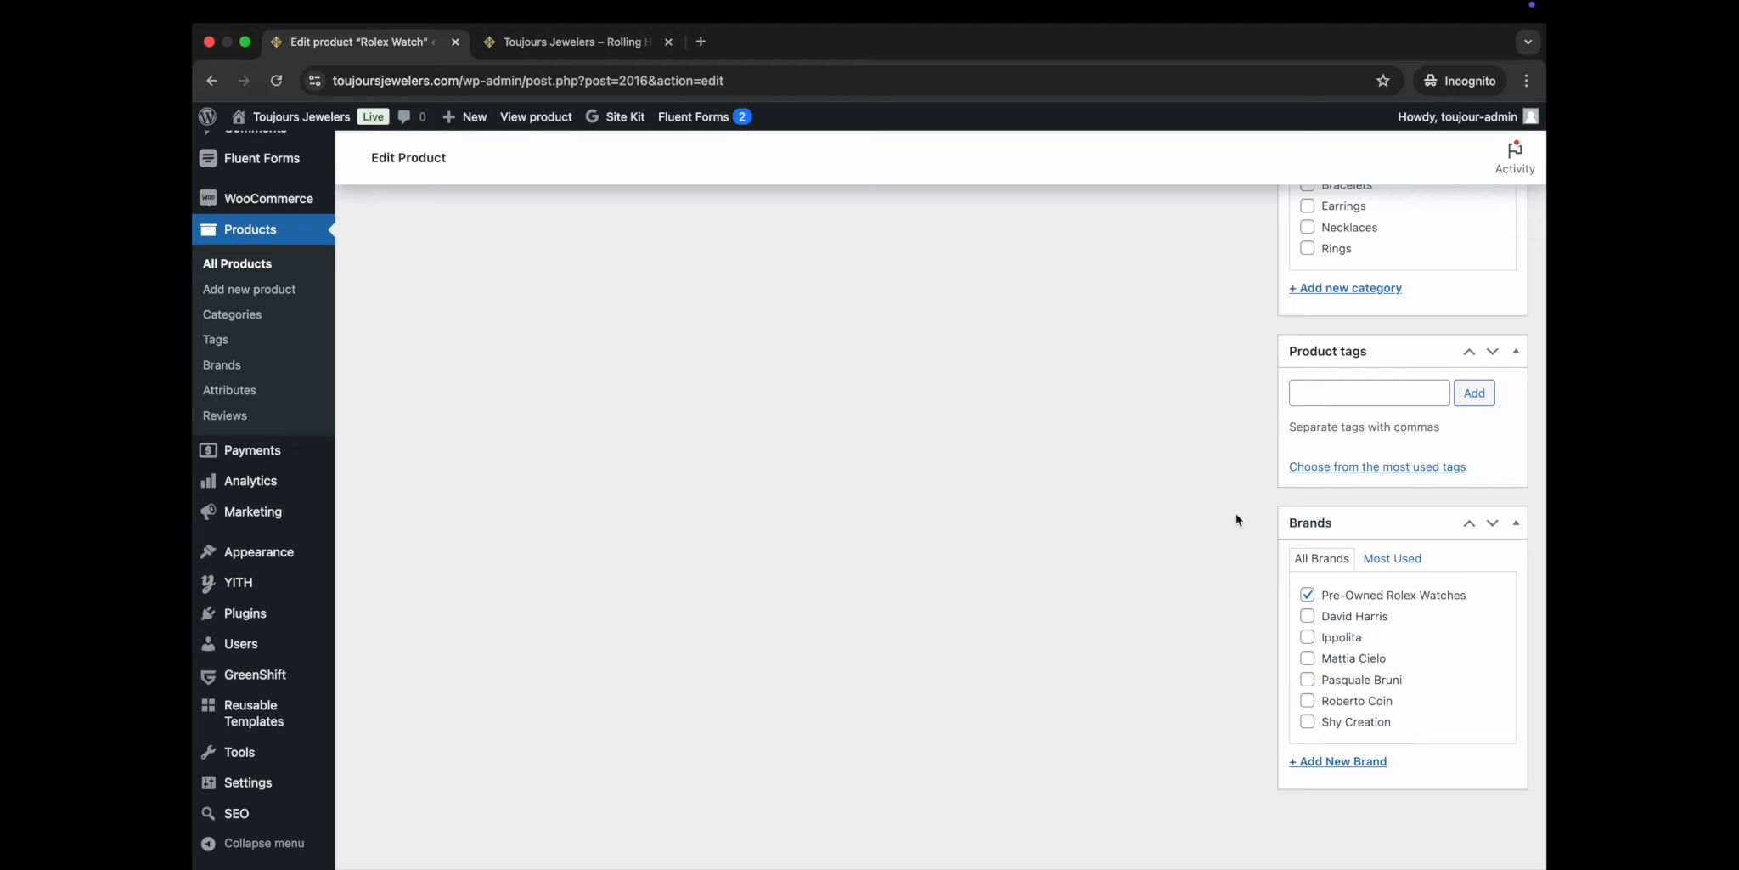
{"action": "left_click", "coordinate": [594, 43]}
{"action": "left_click", "coordinate": [740, 181]}
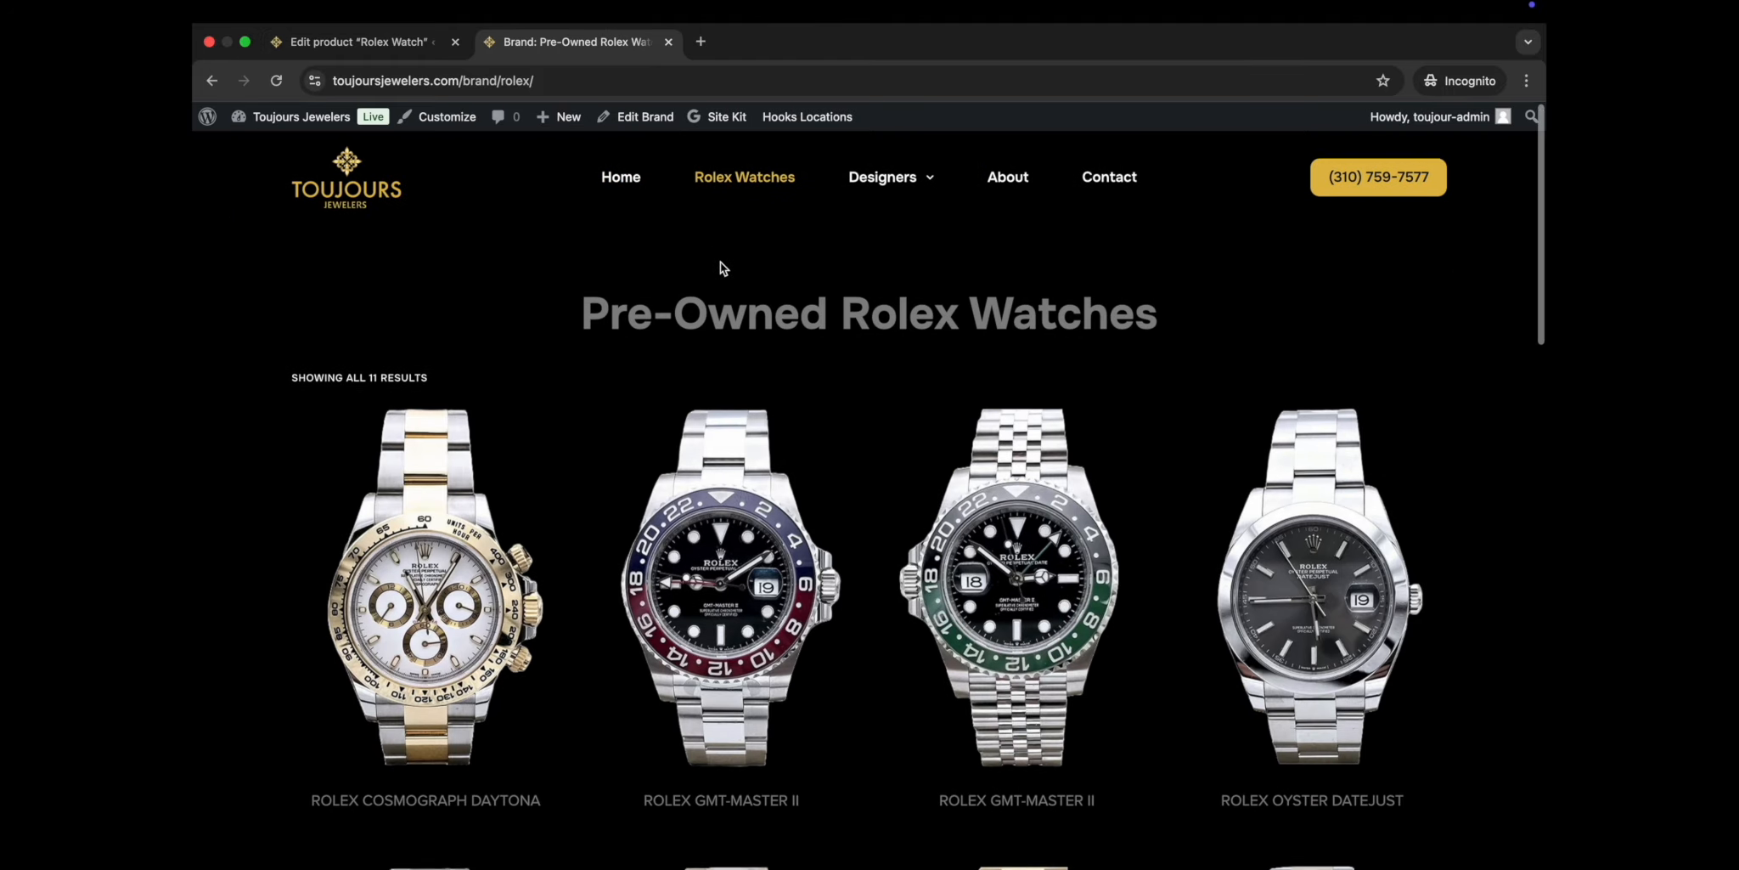
{"action": "scroll", "coordinate": [722, 268], "scroll_direction": "down", "scroll_amount": 6}
{"action": "scroll", "coordinate": [720, 268], "scroll_direction": "down", "scroll_amount": 5}
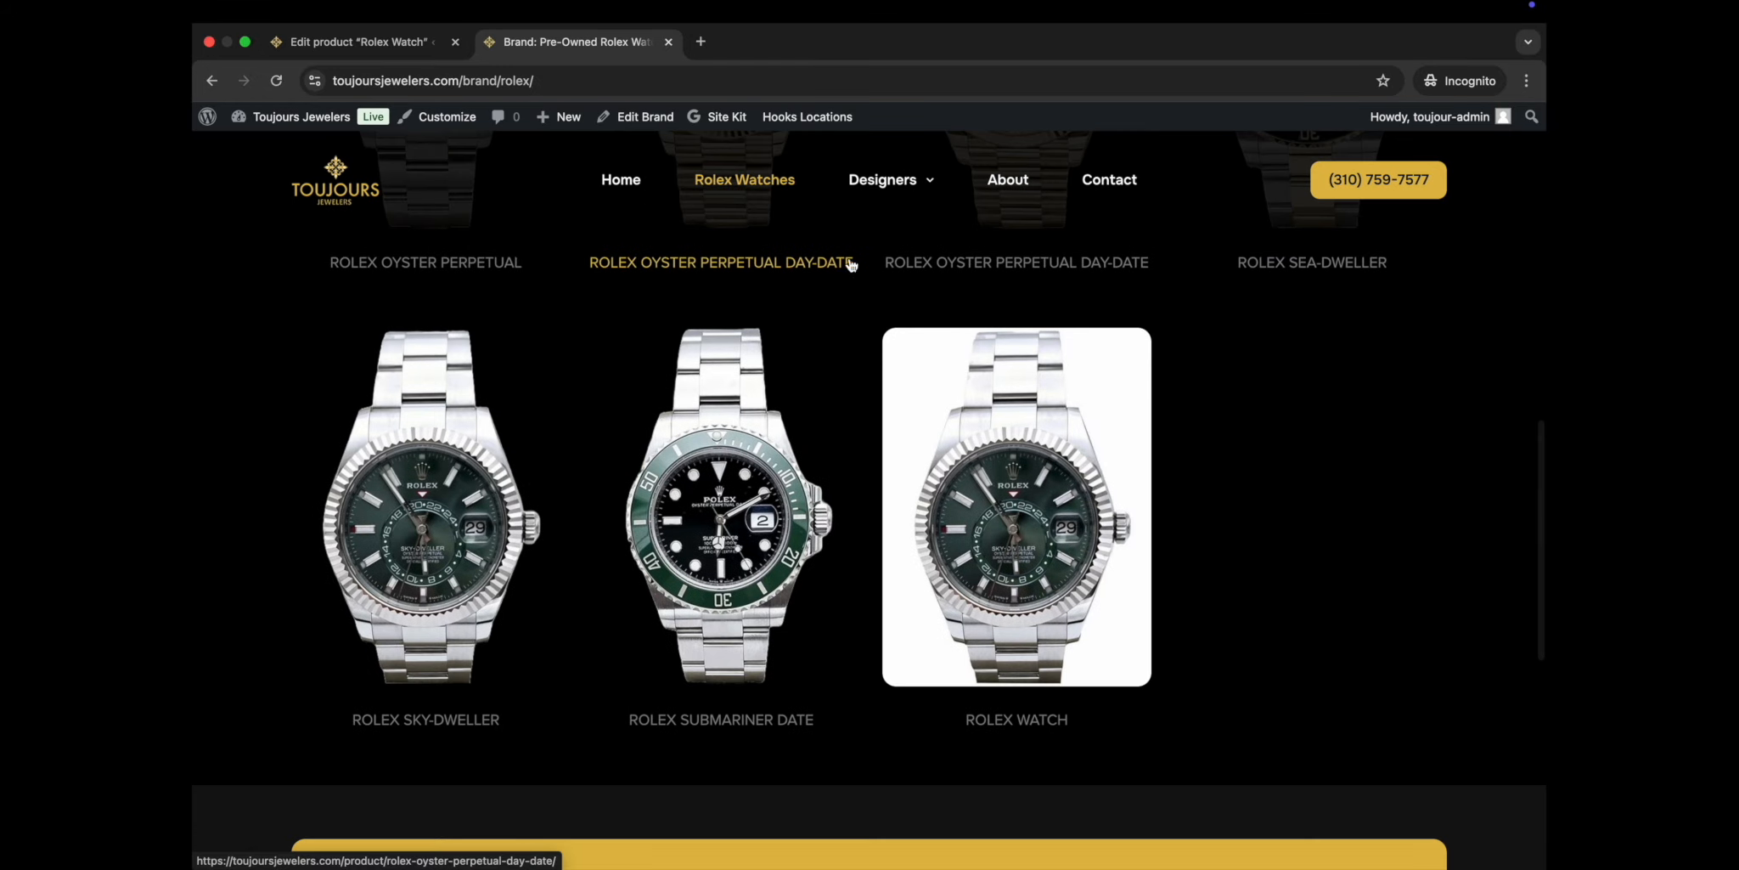
{"action": "left_click", "coordinate": [1039, 471]}
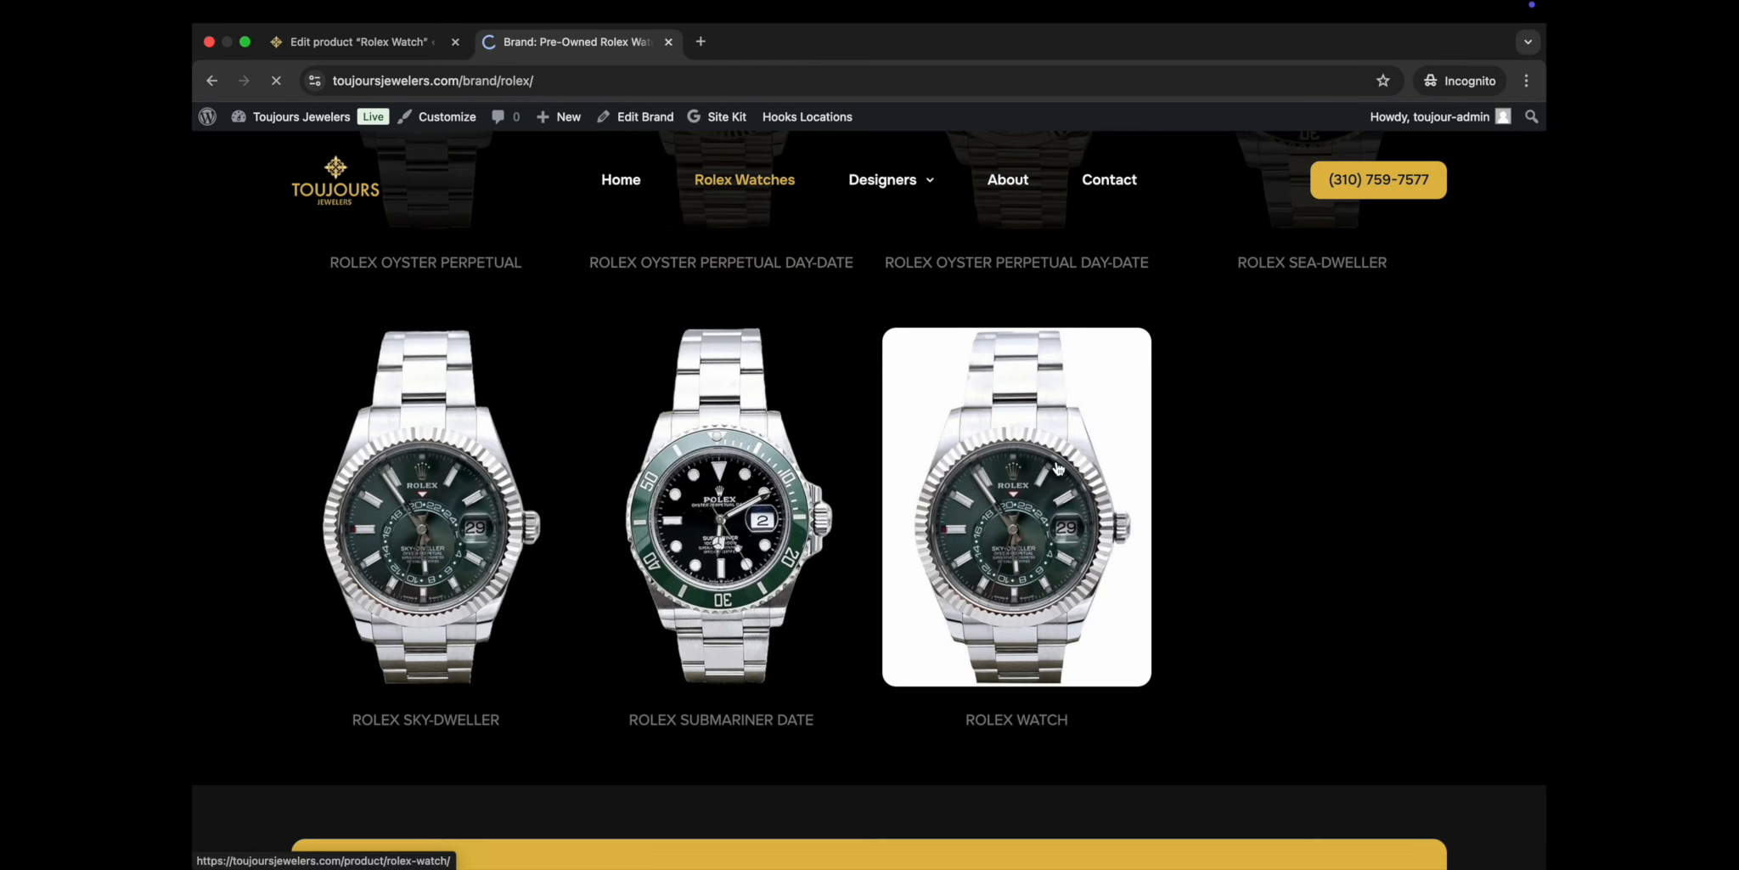
Review the Rolex Watch product page on the storefront, checking its price, description and related products.
{"action": "scroll", "coordinate": [983, 429], "scroll_direction": "down", "scroll_amount": 3}
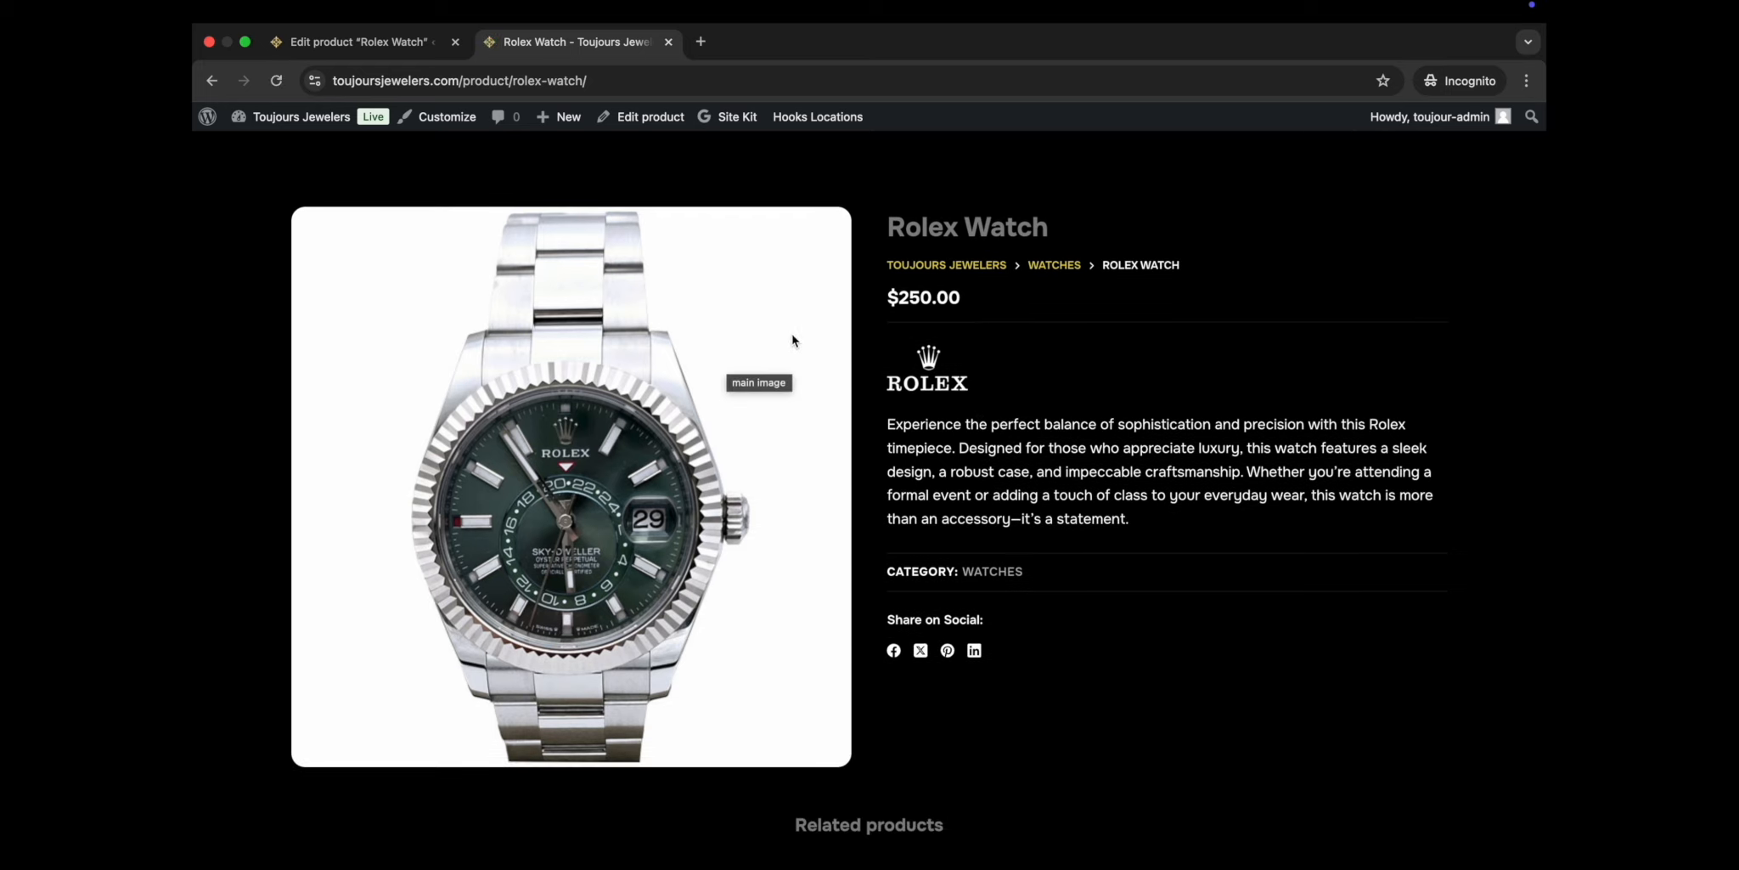
{"action": "left_click_drag", "start_coordinate": [900, 298], "coordinate": [961, 299]}
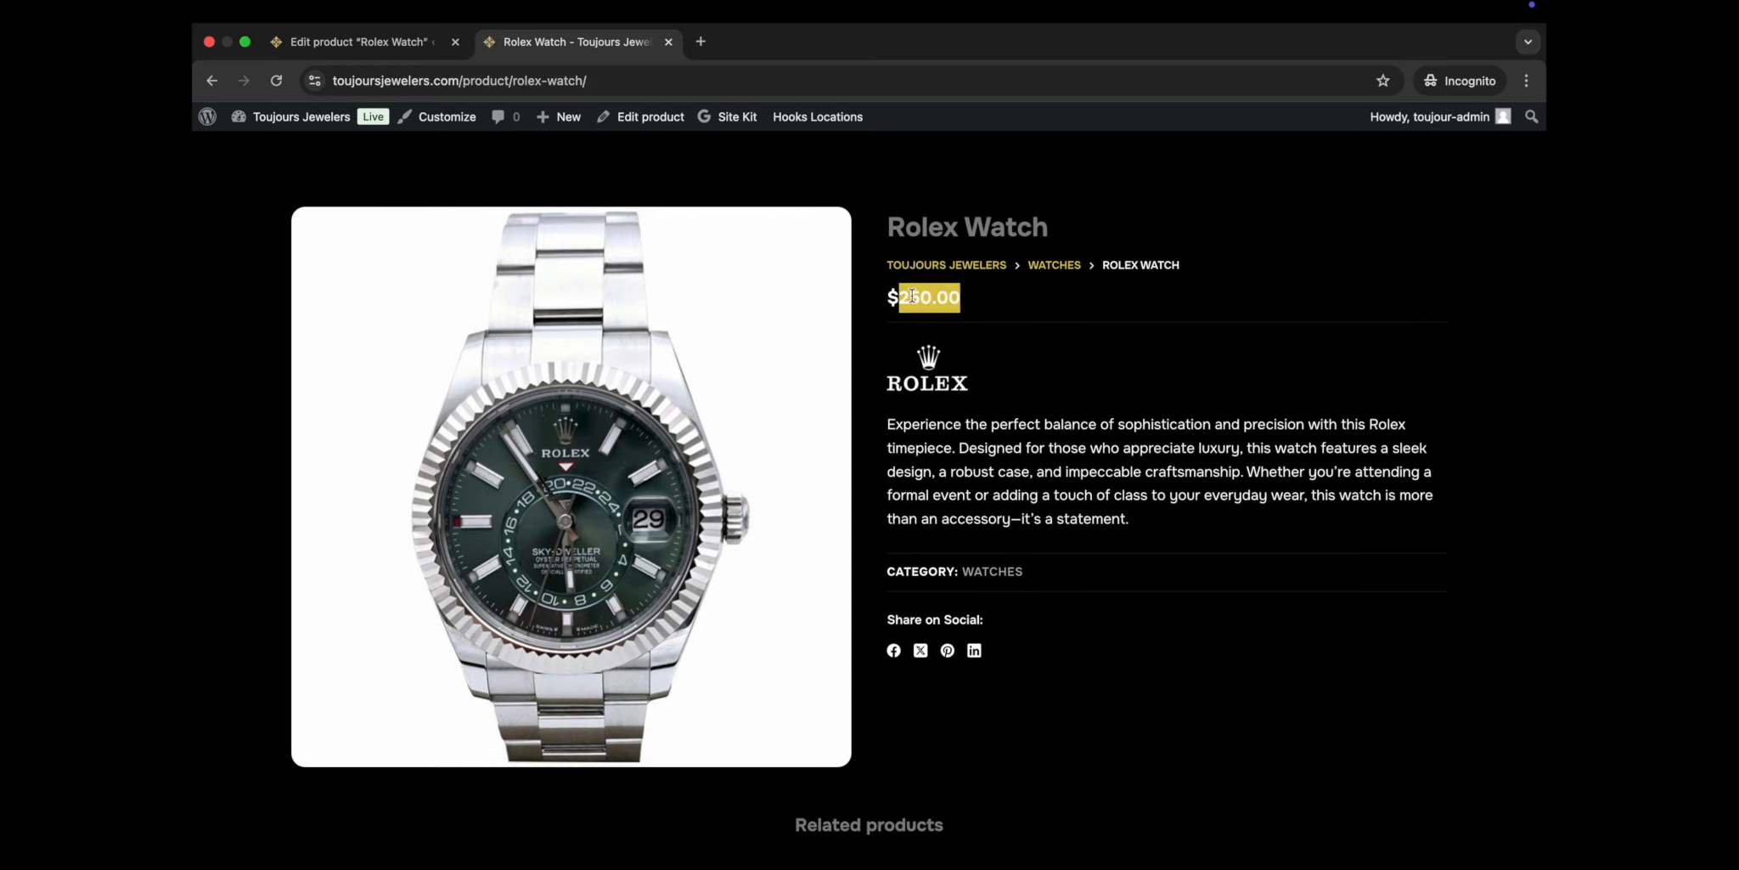
{"action": "triple_click", "coordinate": [953, 459]}
{"action": "scroll", "coordinate": [1034, 558], "scroll_direction": "down", "scroll_amount": 8}
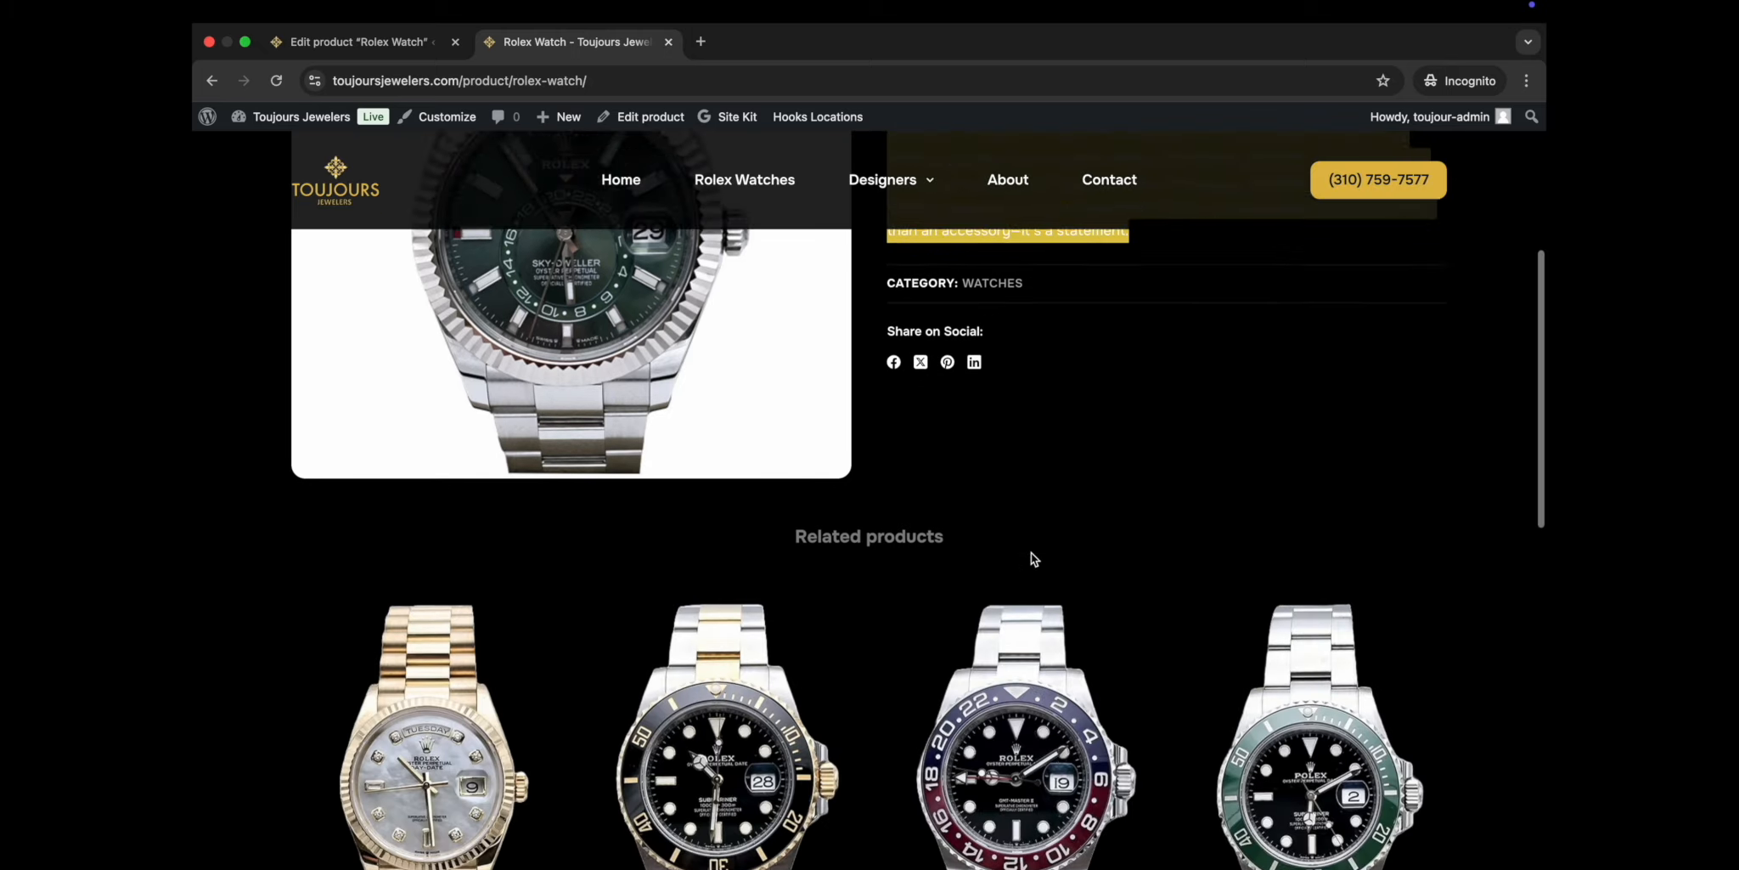
{"action": "scroll", "coordinate": [1034, 558], "scroll_direction": "up", "scroll_amount": 5}
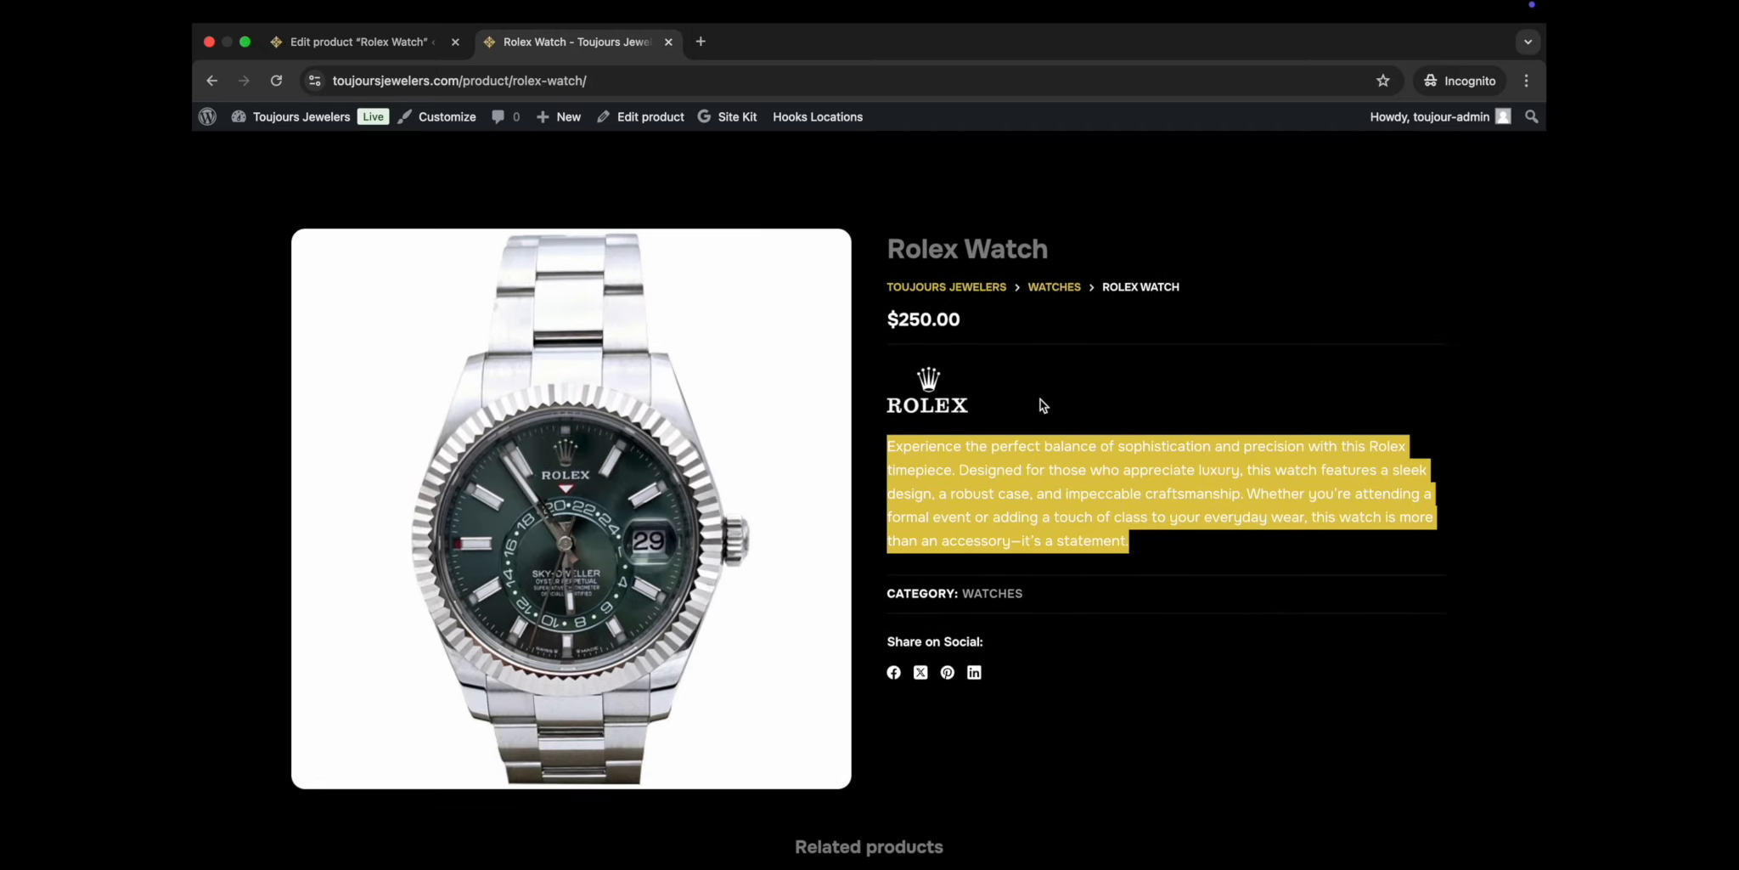
{"action": "left_click", "coordinate": [1053, 408]}
{"action": "scroll", "coordinate": [1067, 412], "scroll_direction": "up", "scroll_amount": 3}
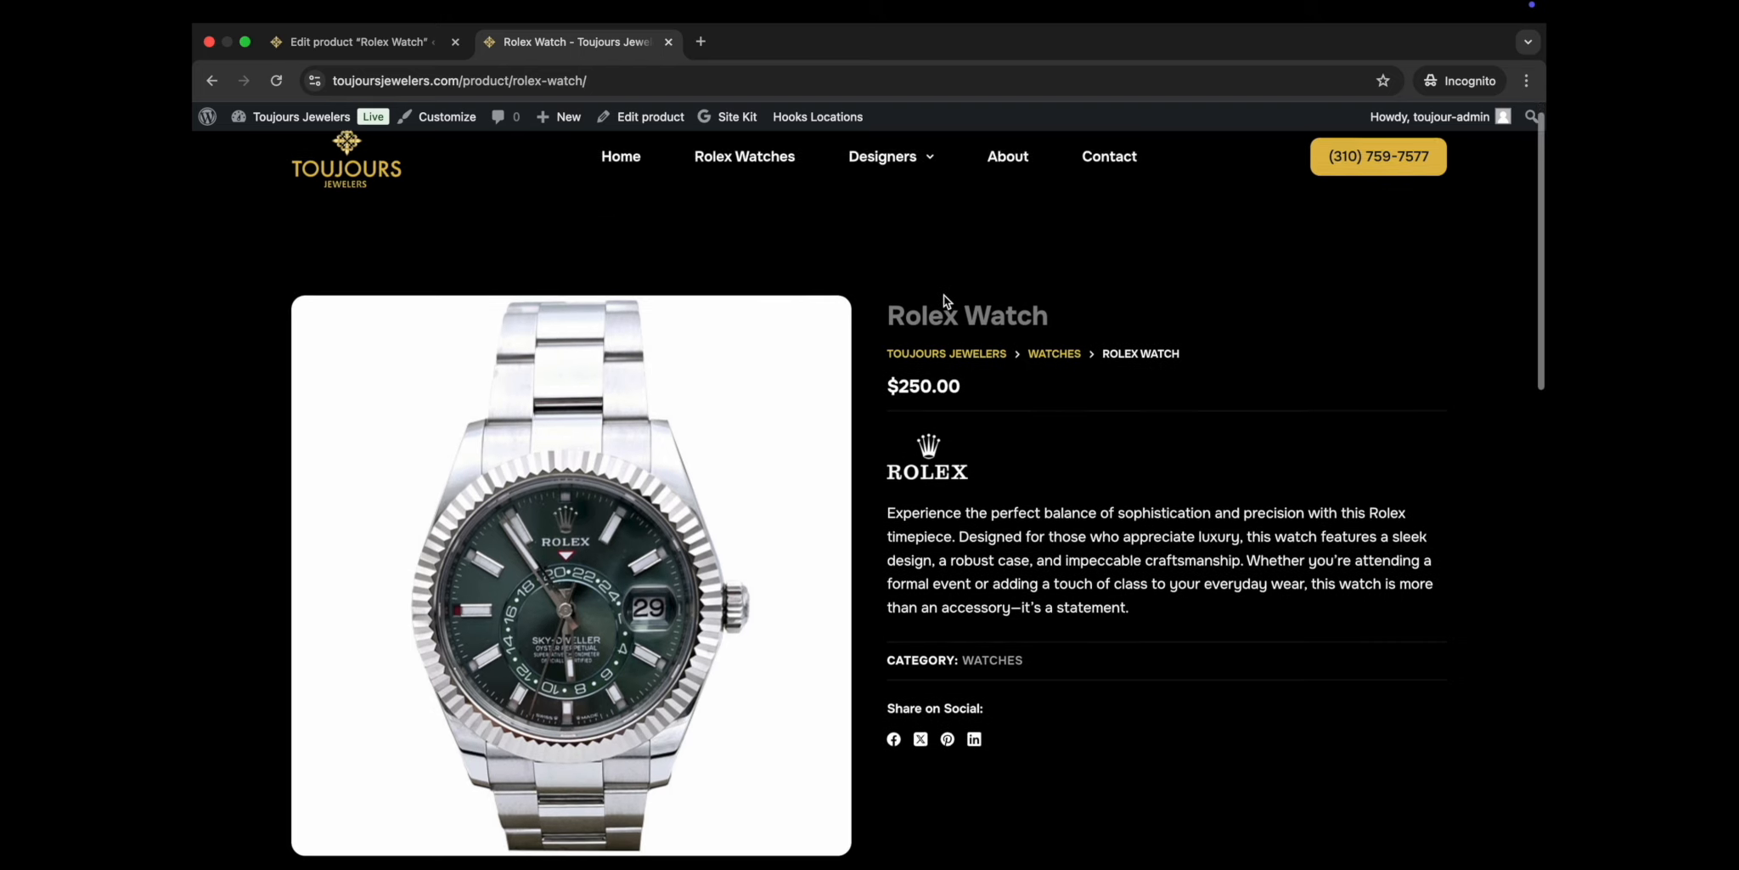
{"action": "scroll", "coordinate": [944, 302], "scroll_direction": "down", "scroll_amount": 2}
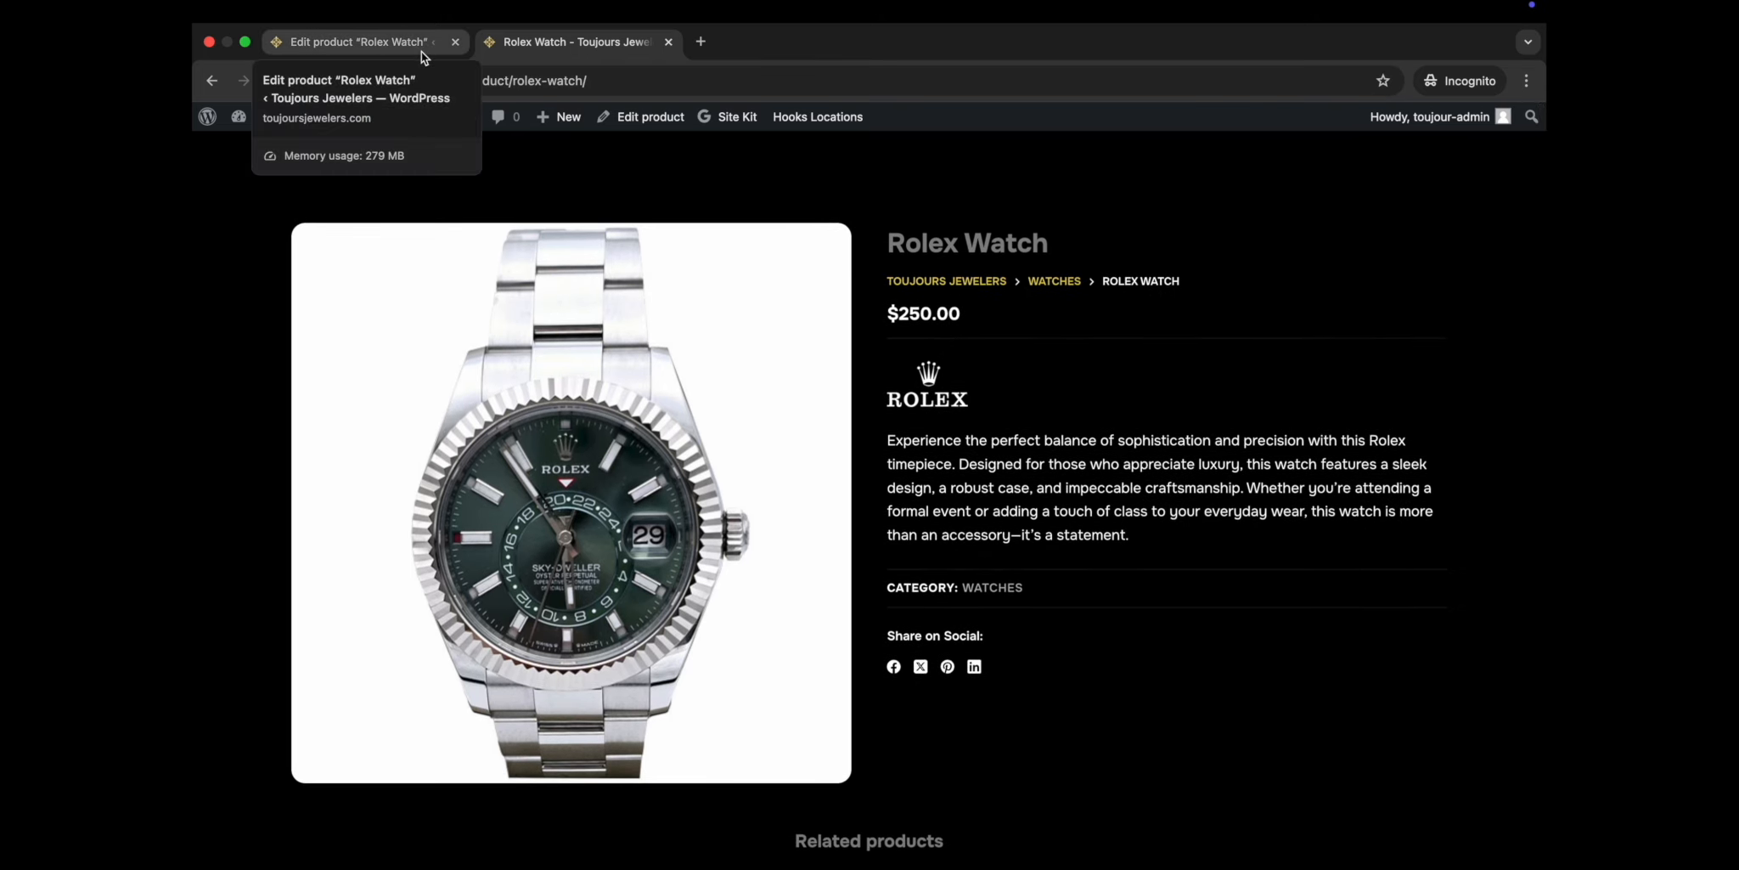
Return to the product editor and upload gallery-1.jpg, gallery-2.jpg and gallery-3.jpg from Downloads for the product gallery.
{"action": "left_click", "coordinate": [424, 58]}
{"action": "scroll", "coordinate": [872, 409], "scroll_direction": "up", "scroll_amount": 10}
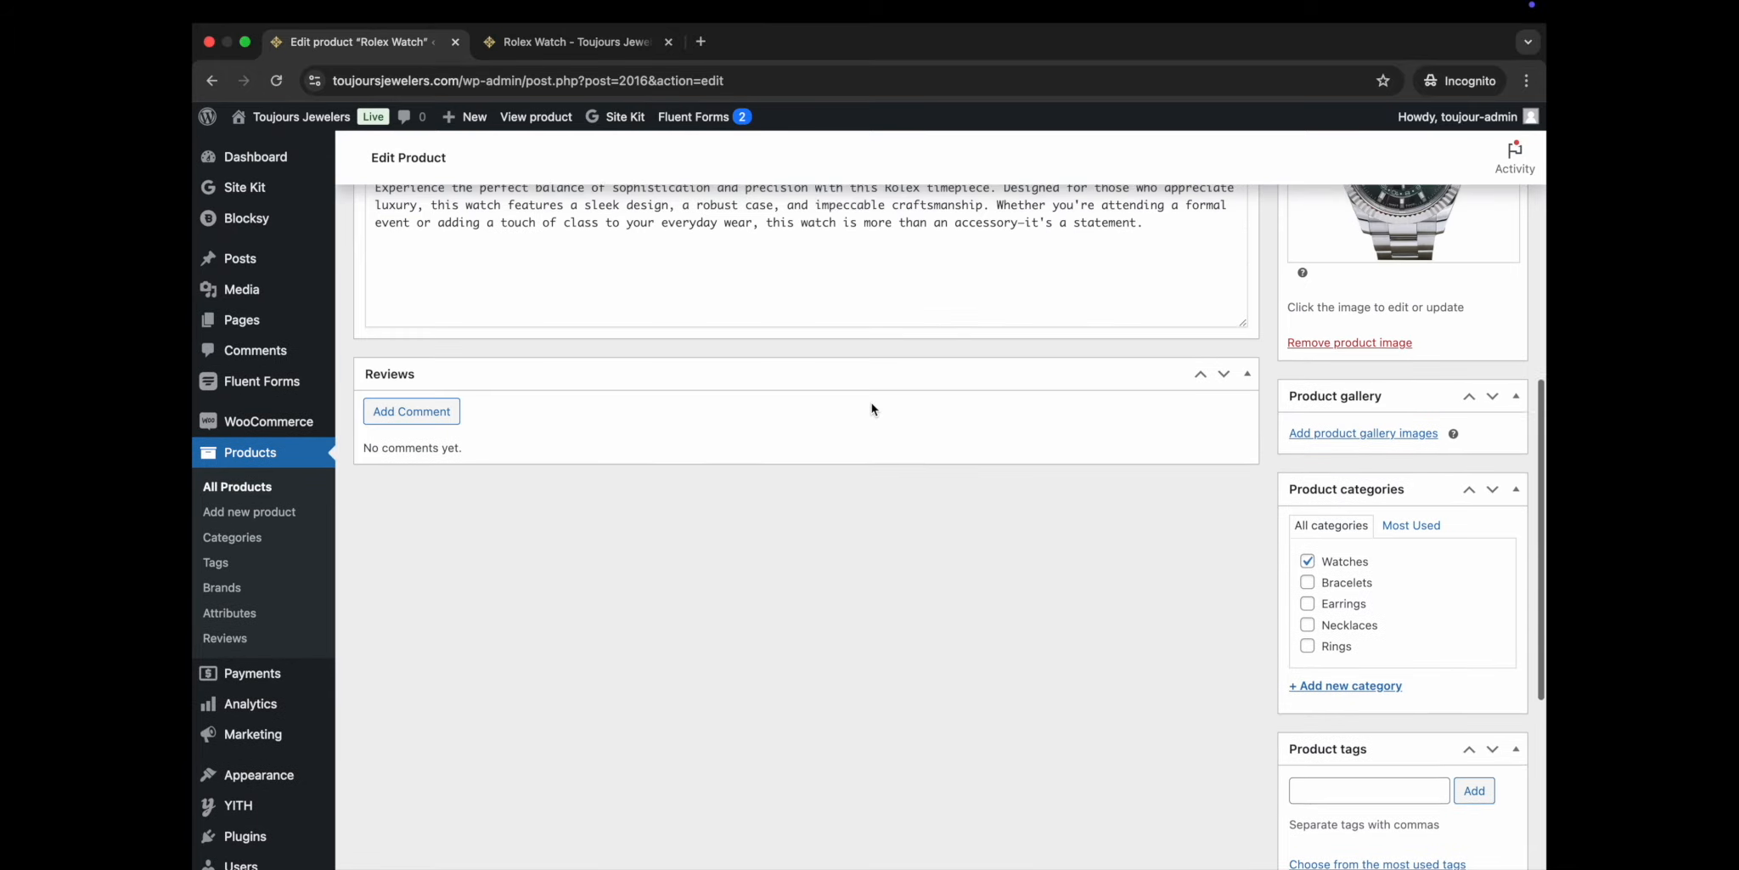
{"action": "scroll", "coordinate": [871, 402], "scroll_direction": "down", "scroll_amount": 3}
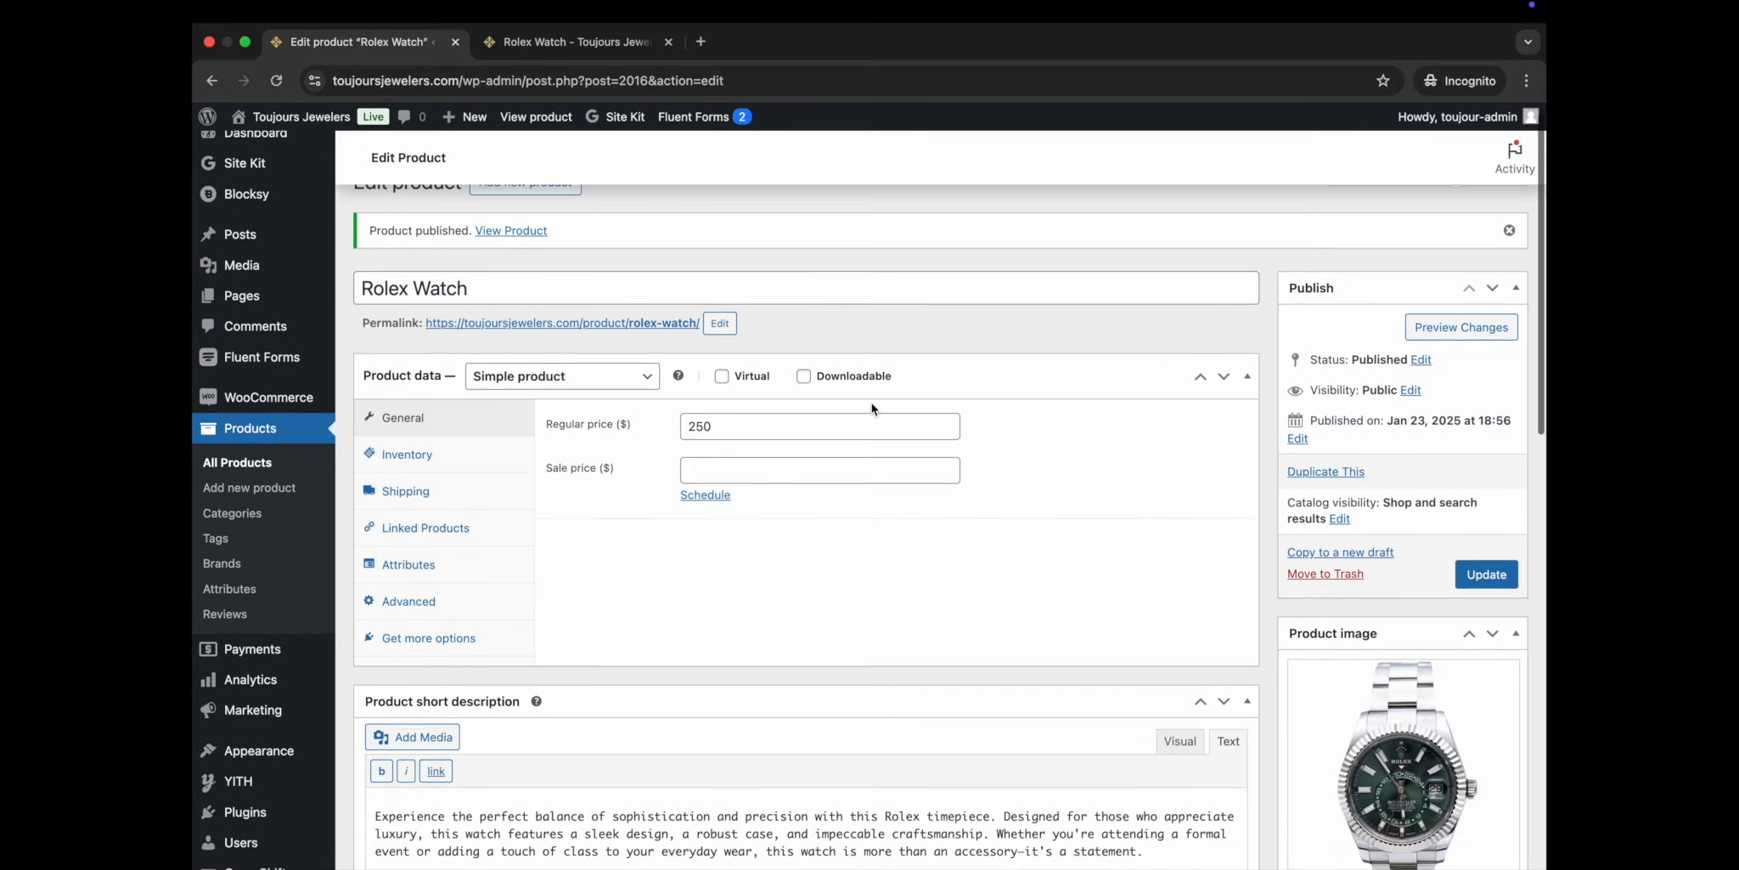
{"action": "scroll", "coordinate": [1143, 470], "scroll_direction": "down", "scroll_amount": 3}
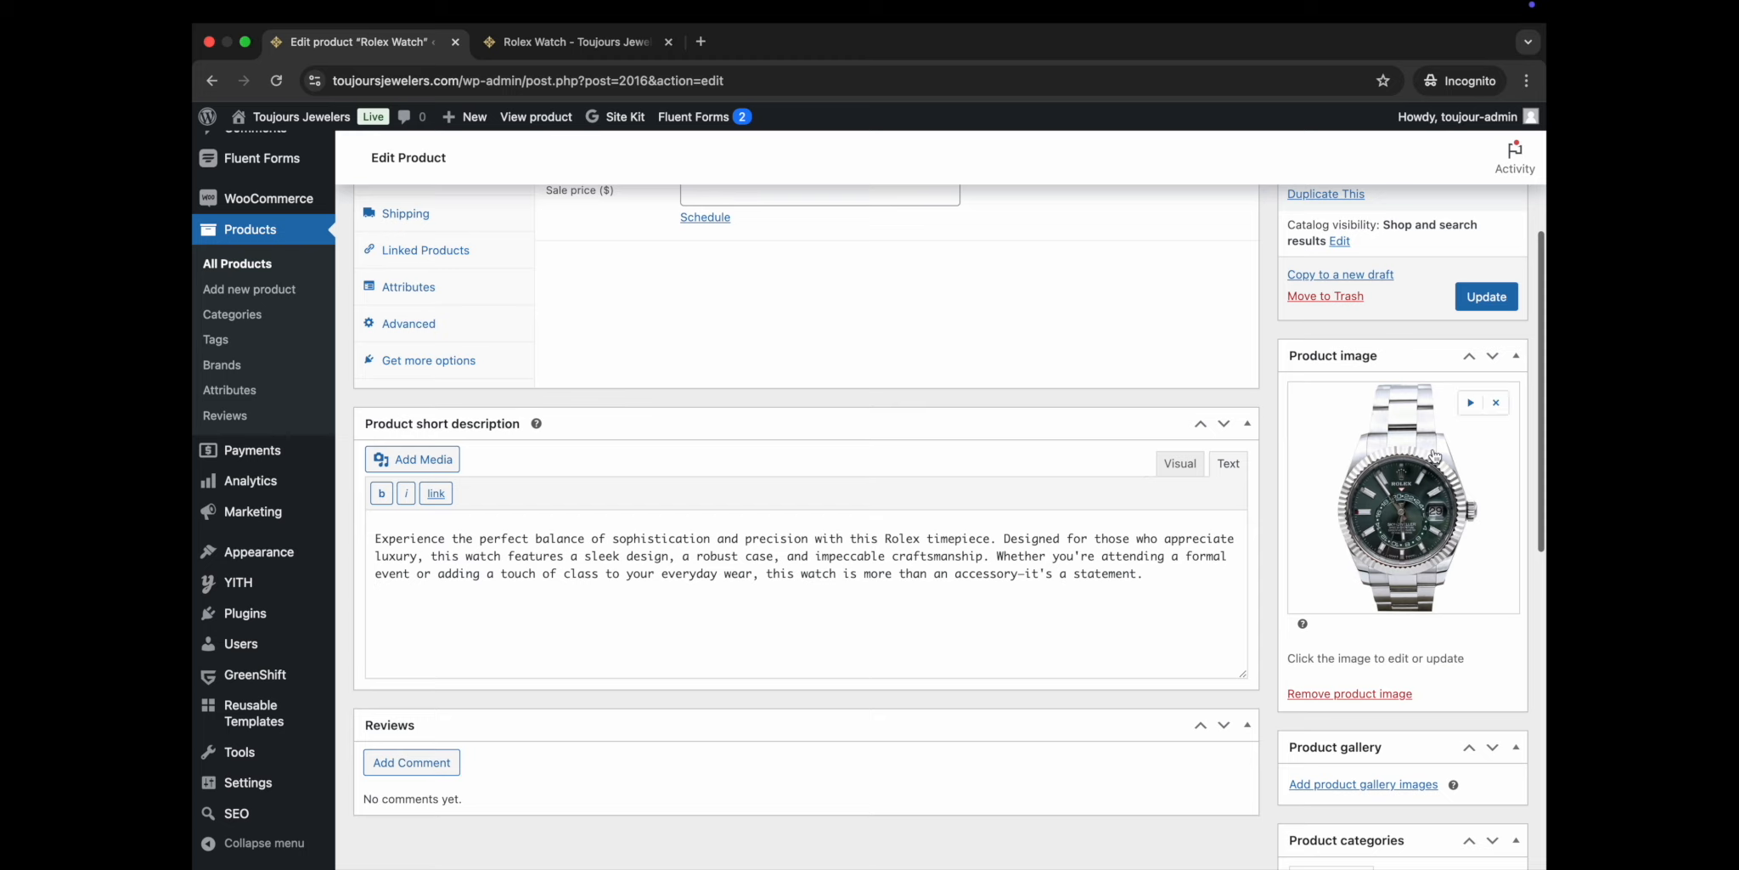
{"action": "scroll", "coordinate": [1295, 595], "scroll_direction": "down", "scroll_amount": 3}
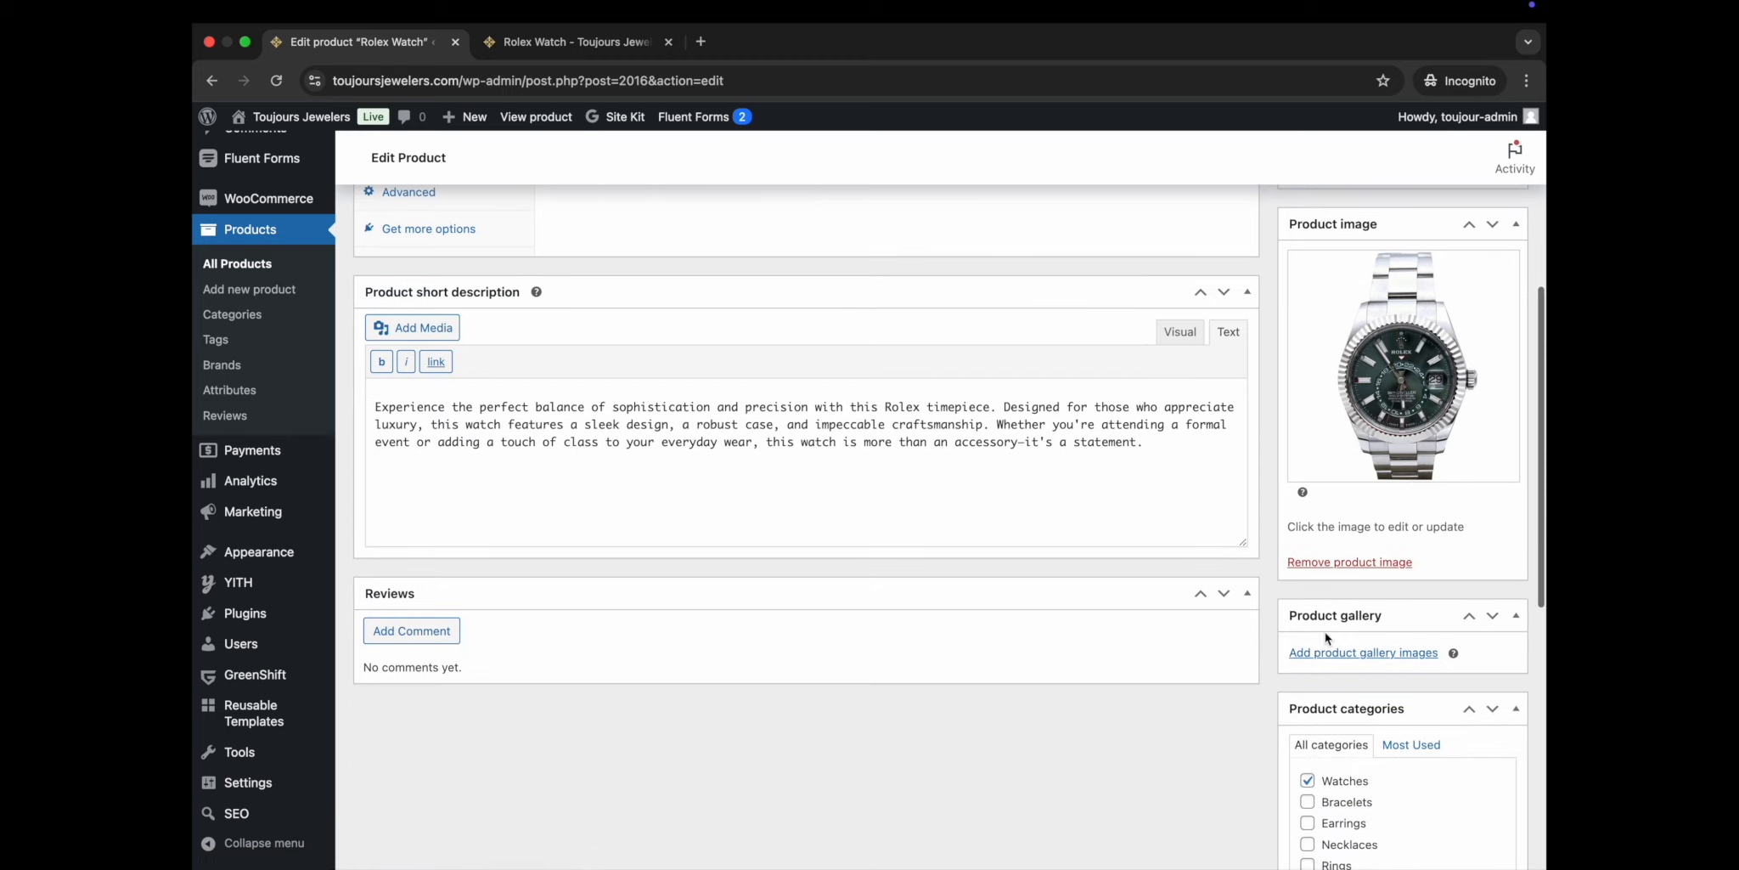
{"action": "left_click", "coordinate": [1322, 653]}
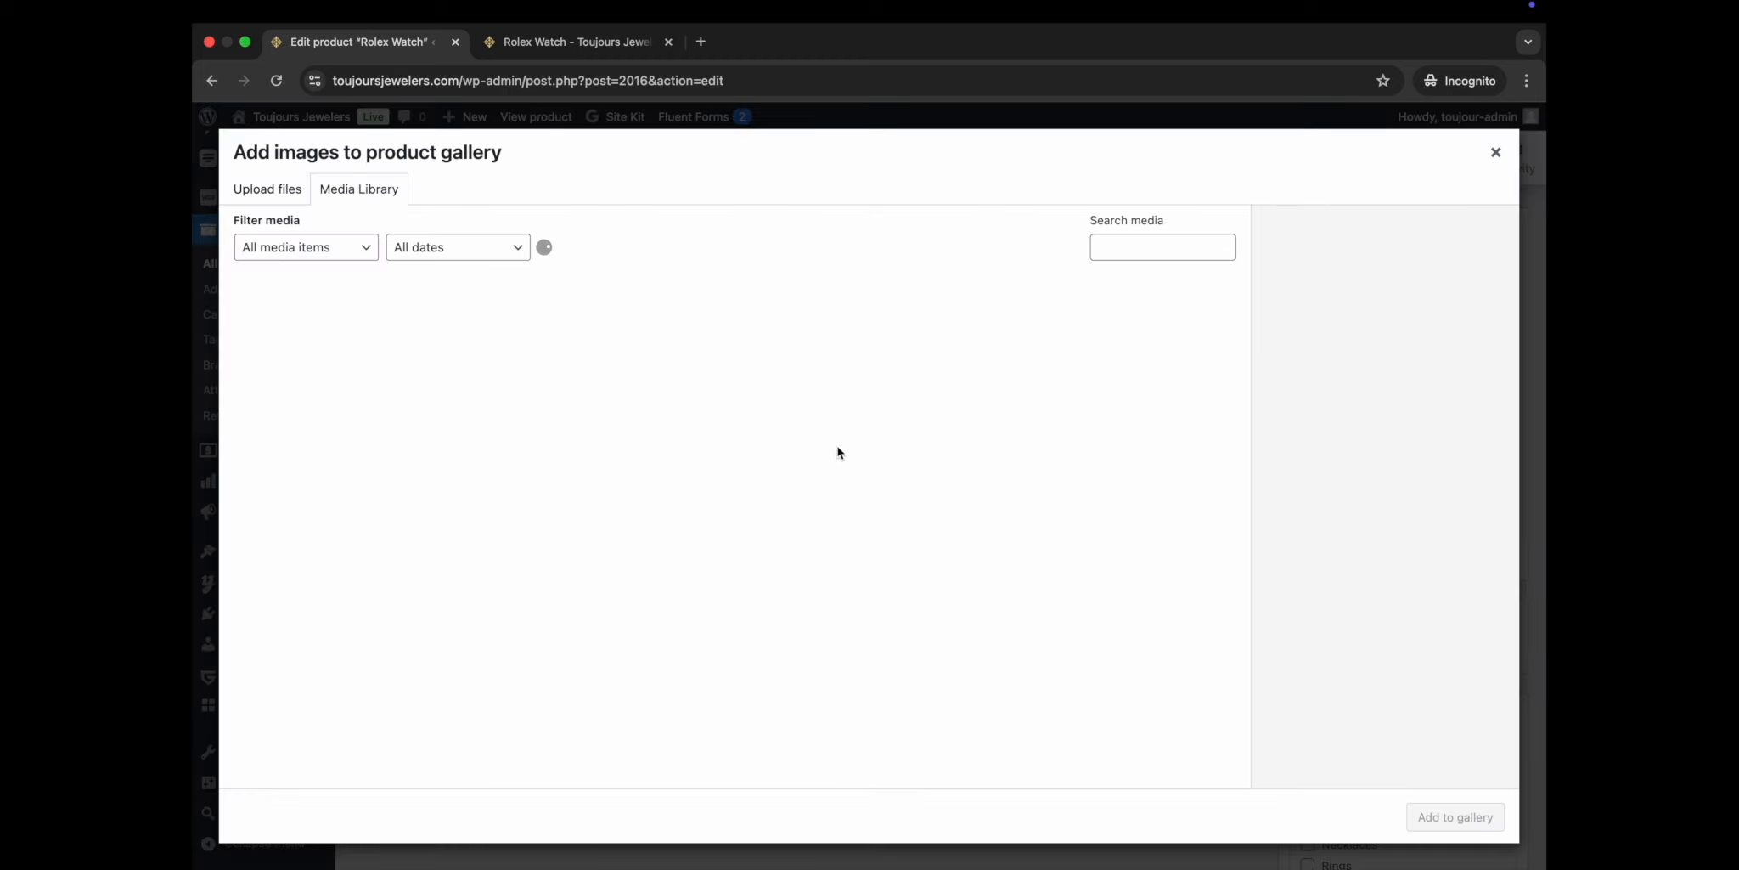
{"action": "left_click", "coordinate": [289, 204]}
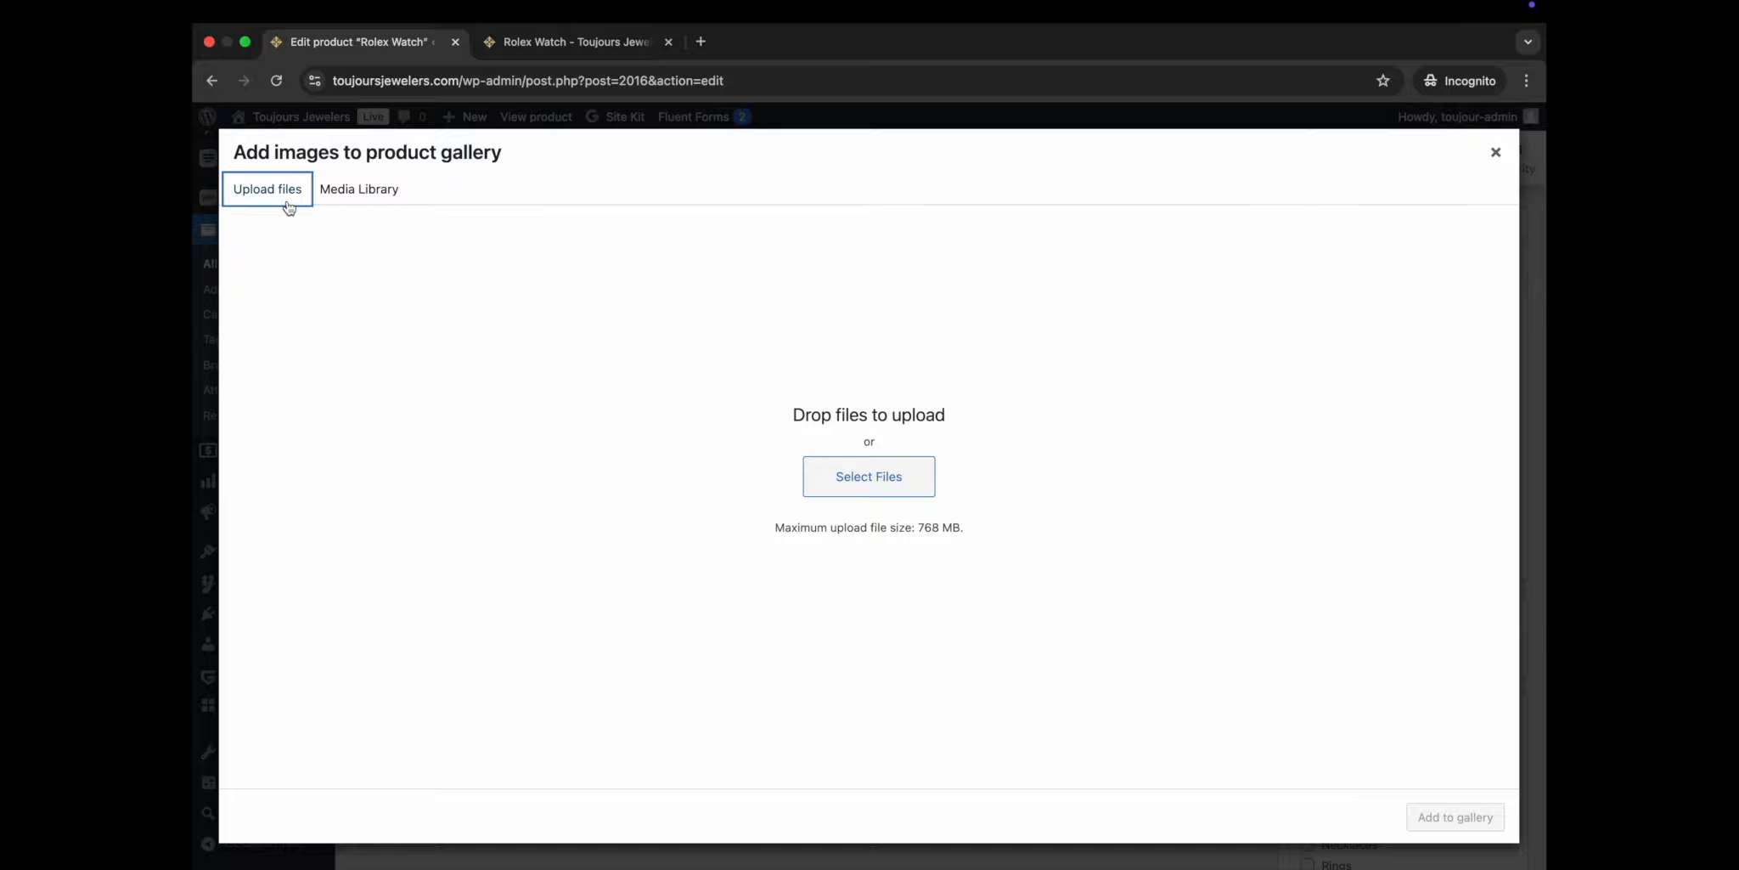
{"action": "left_click", "coordinate": [856, 486]}
{"action": "scroll", "coordinate": [724, 515], "scroll_direction": "down", "scroll_amount": 3}
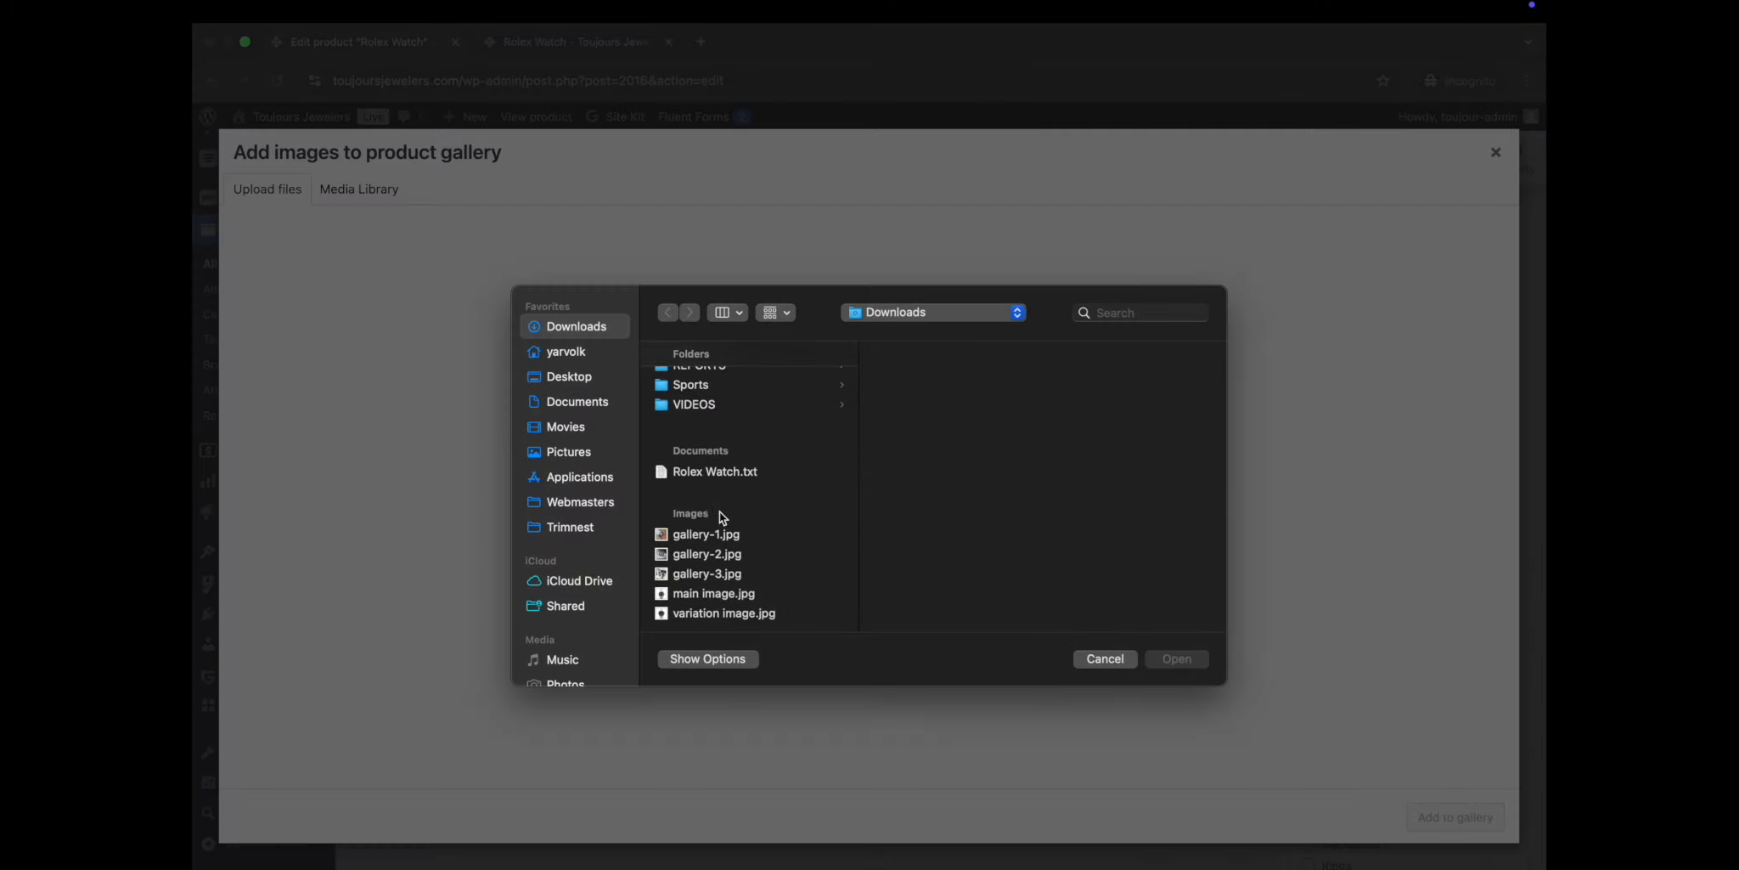
{"action": "left_click", "coordinate": [680, 535]}
{"action": "left_click", "coordinate": [677, 582], "text": "shift"}
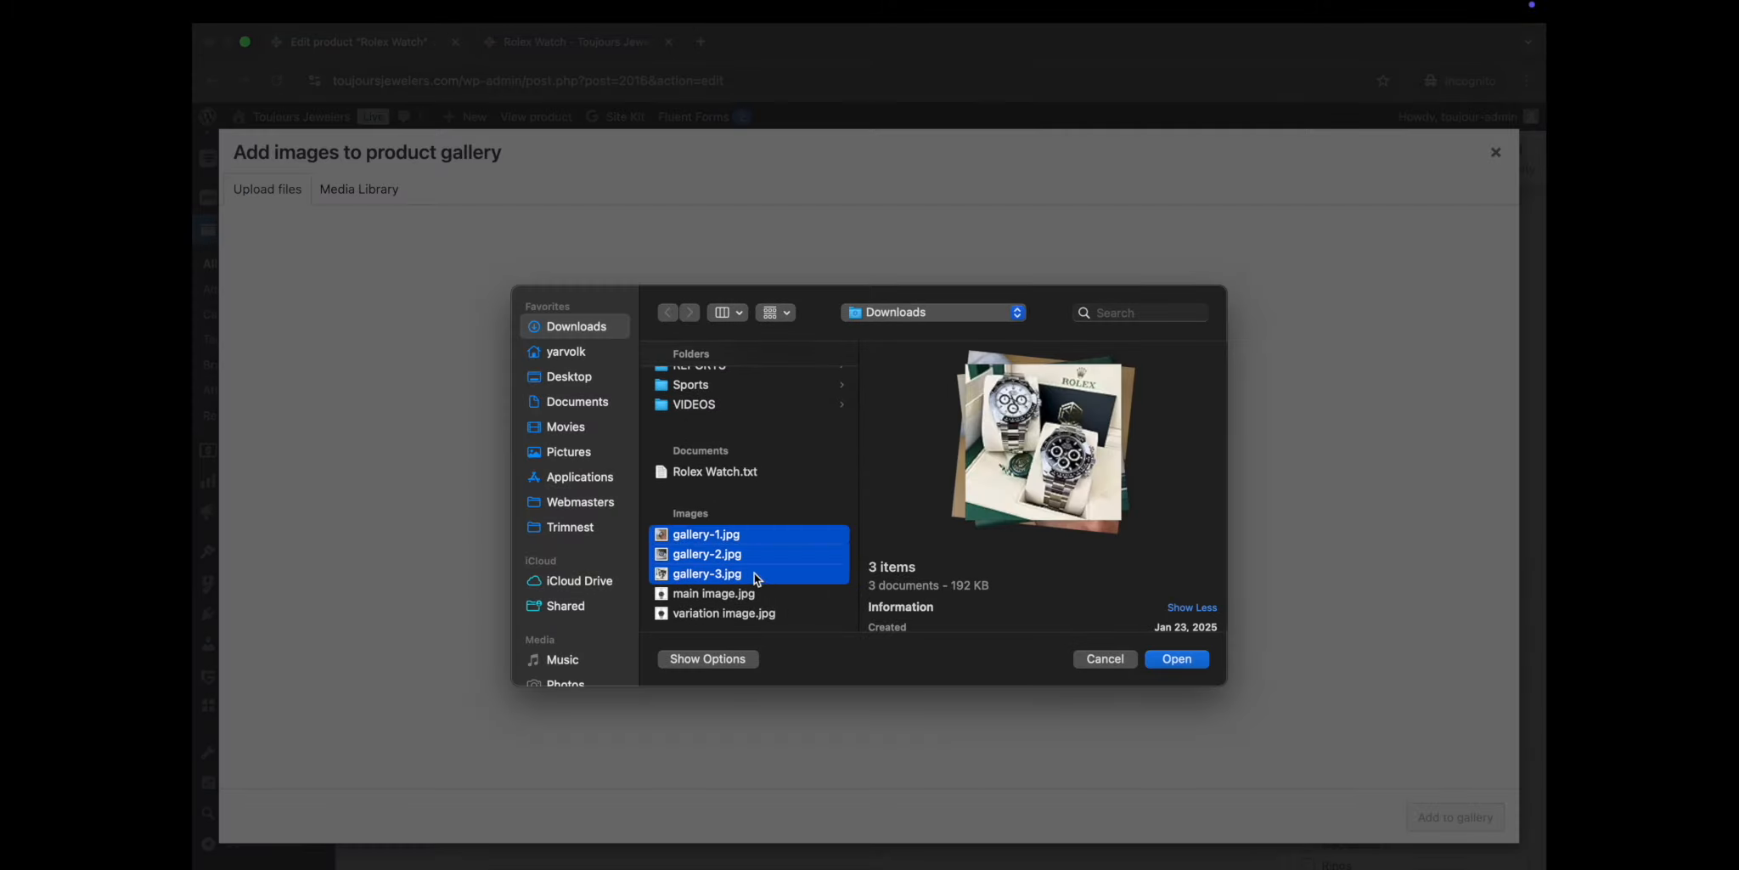
{"action": "left_click", "coordinate": [1176, 661]}
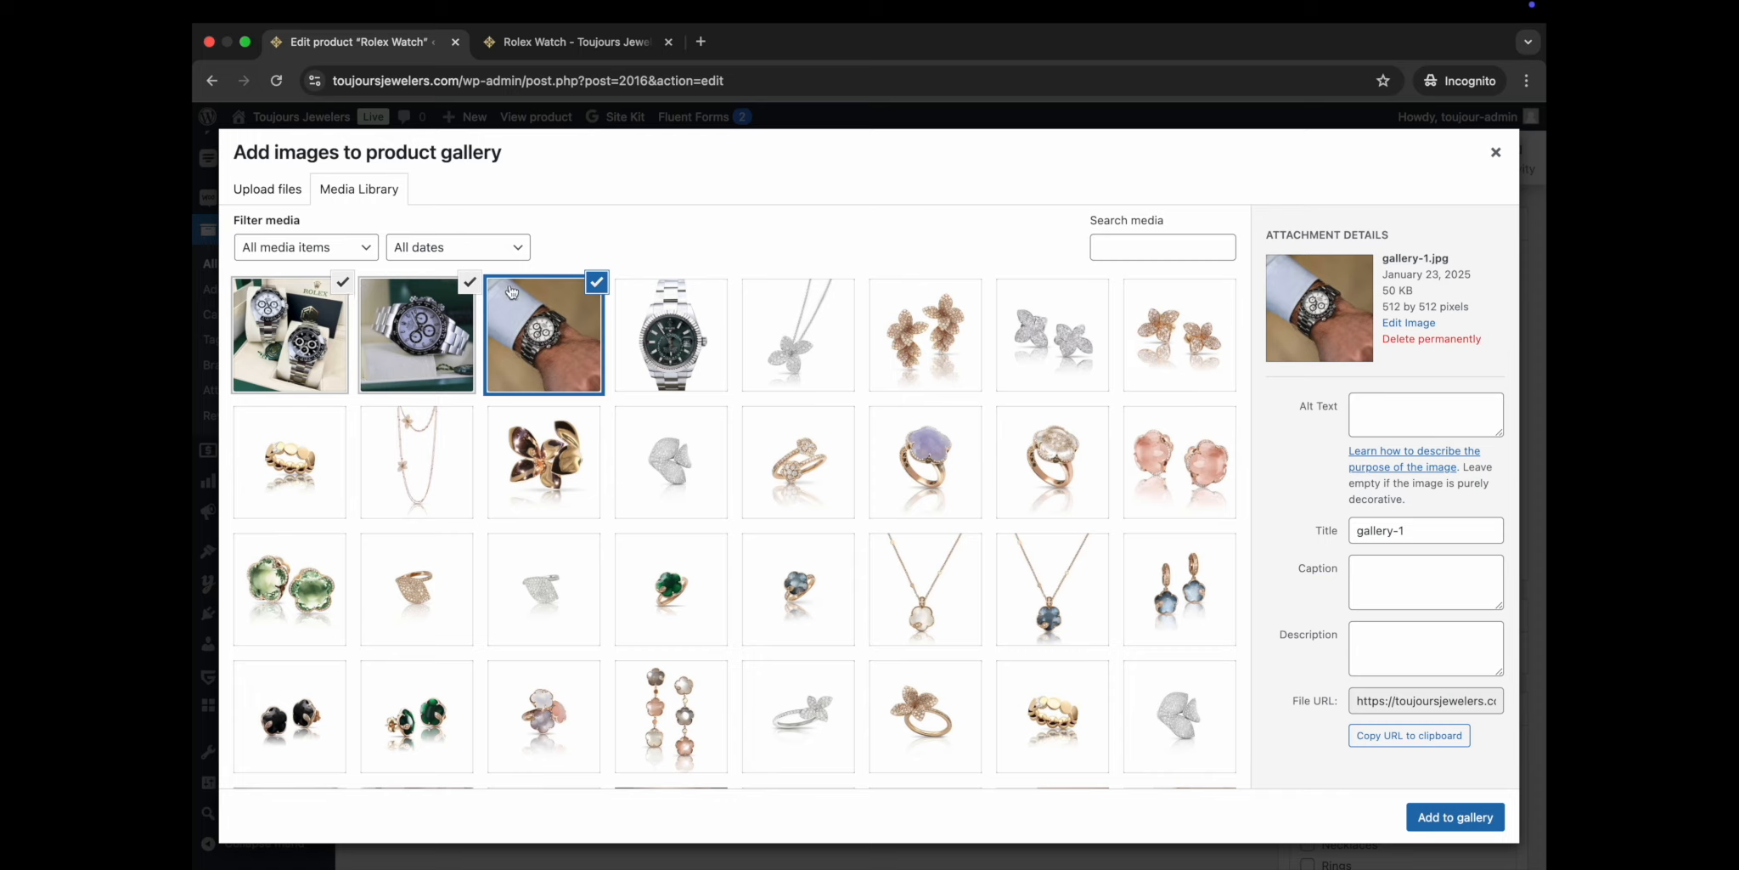
Add the three uploaded watch images to the product gallery and update the product.
{"action": "left_click", "coordinate": [599, 283]}
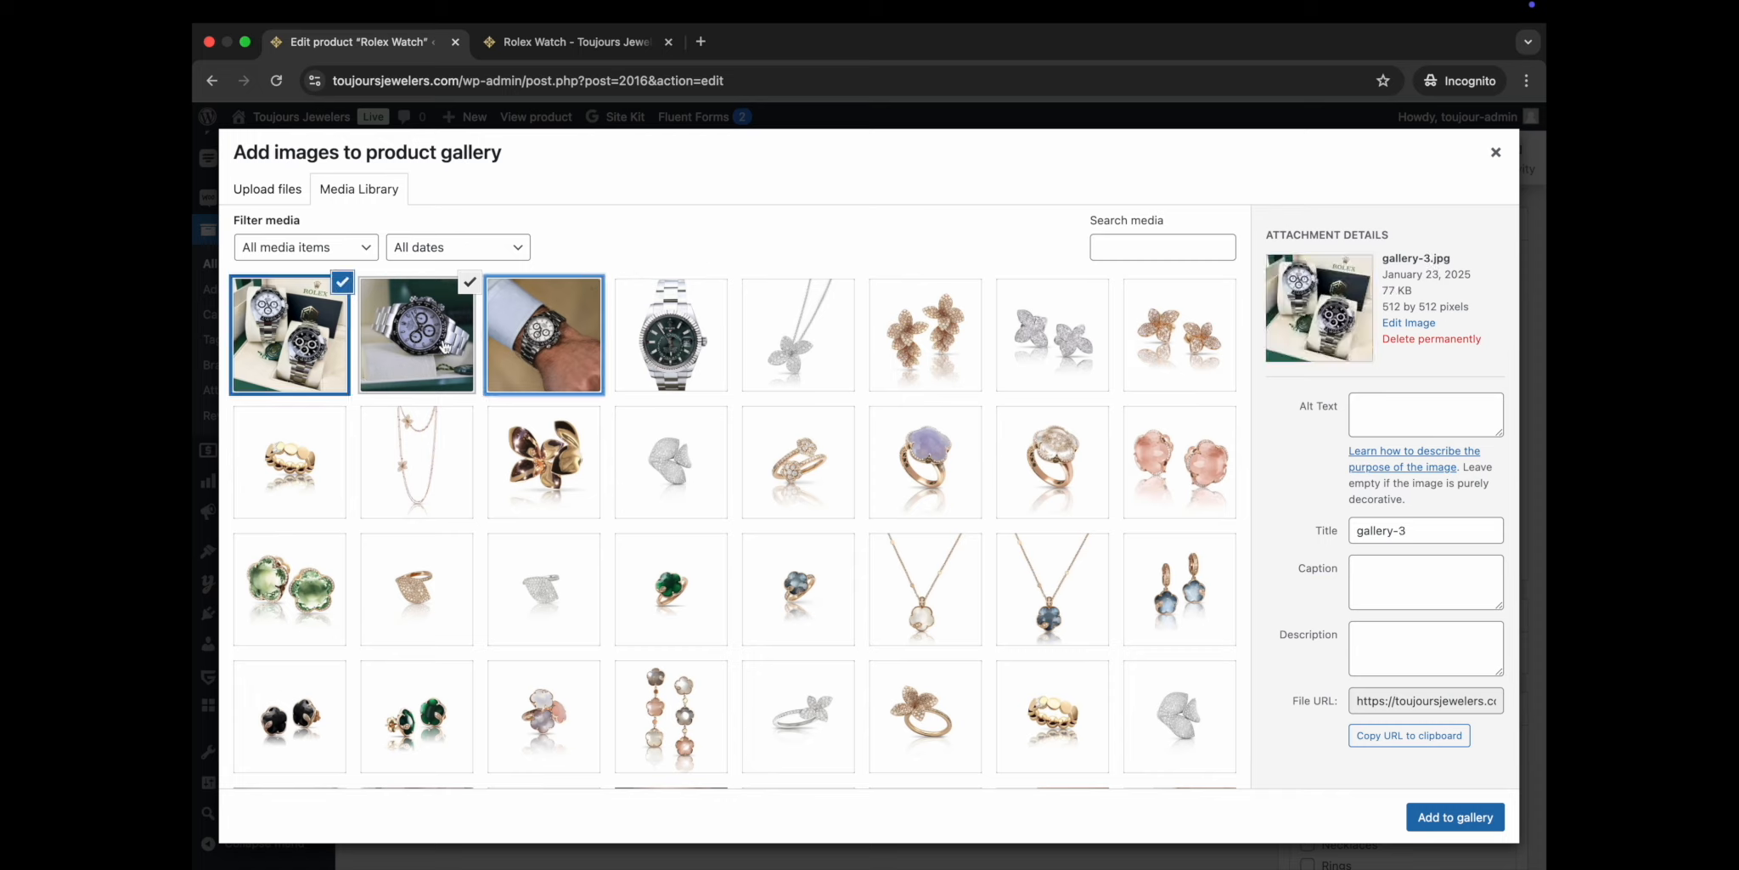
{"action": "left_click", "coordinate": [583, 304]}
{"action": "left_click", "coordinate": [311, 327], "text": "shift"}
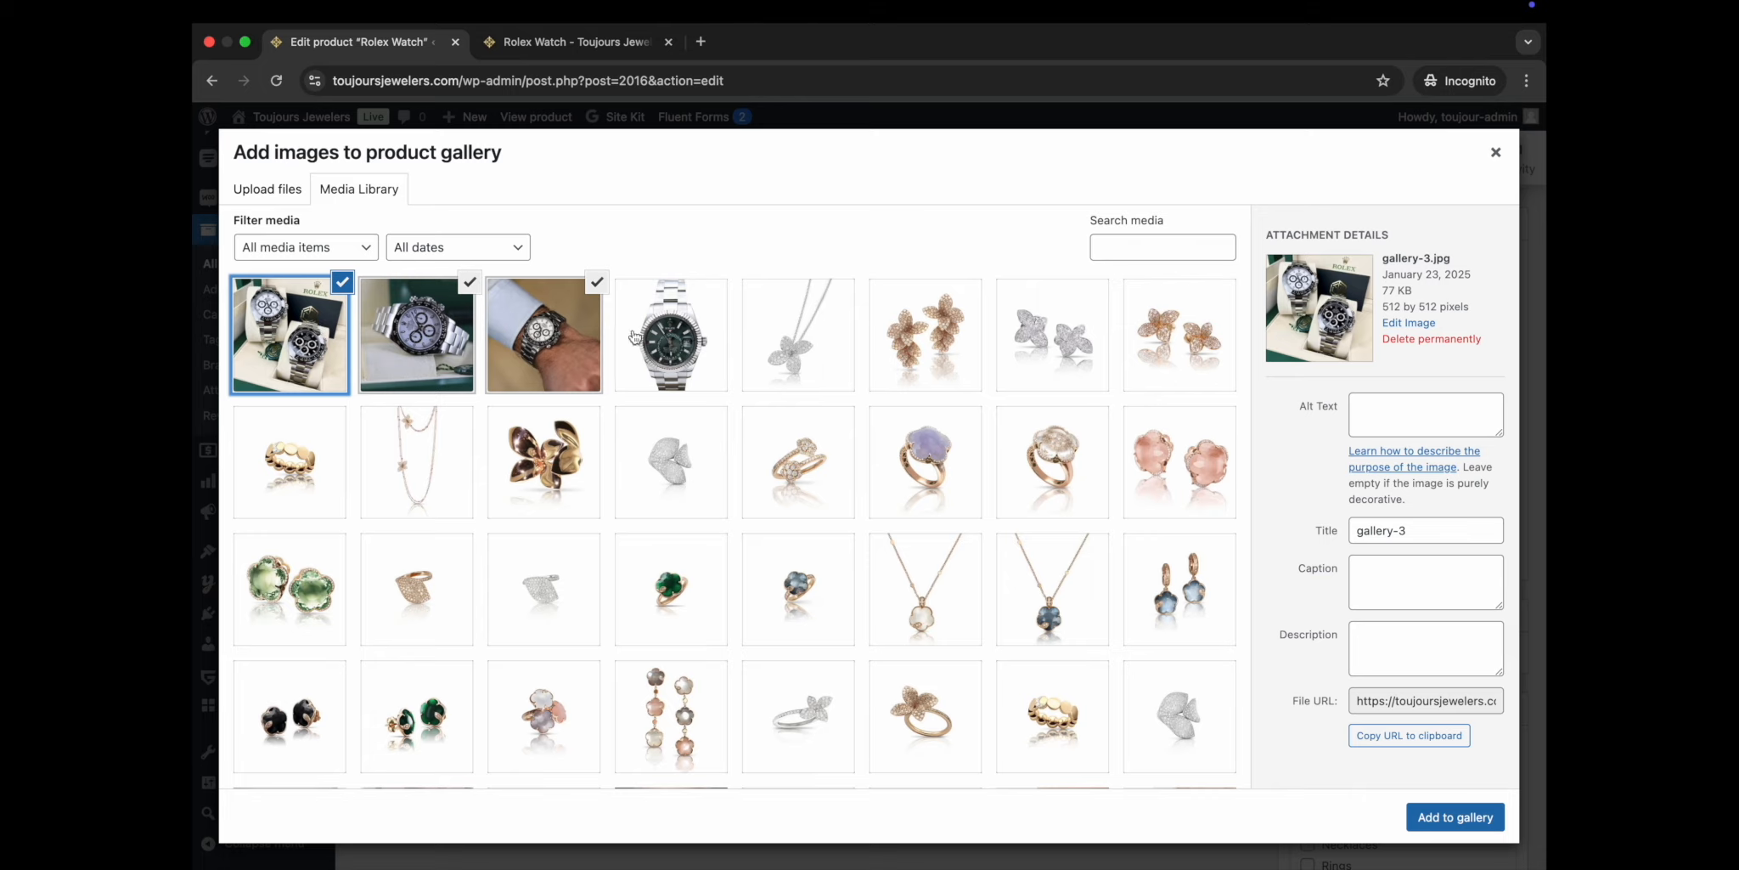
{"action": "left_click", "coordinate": [1435, 816]}
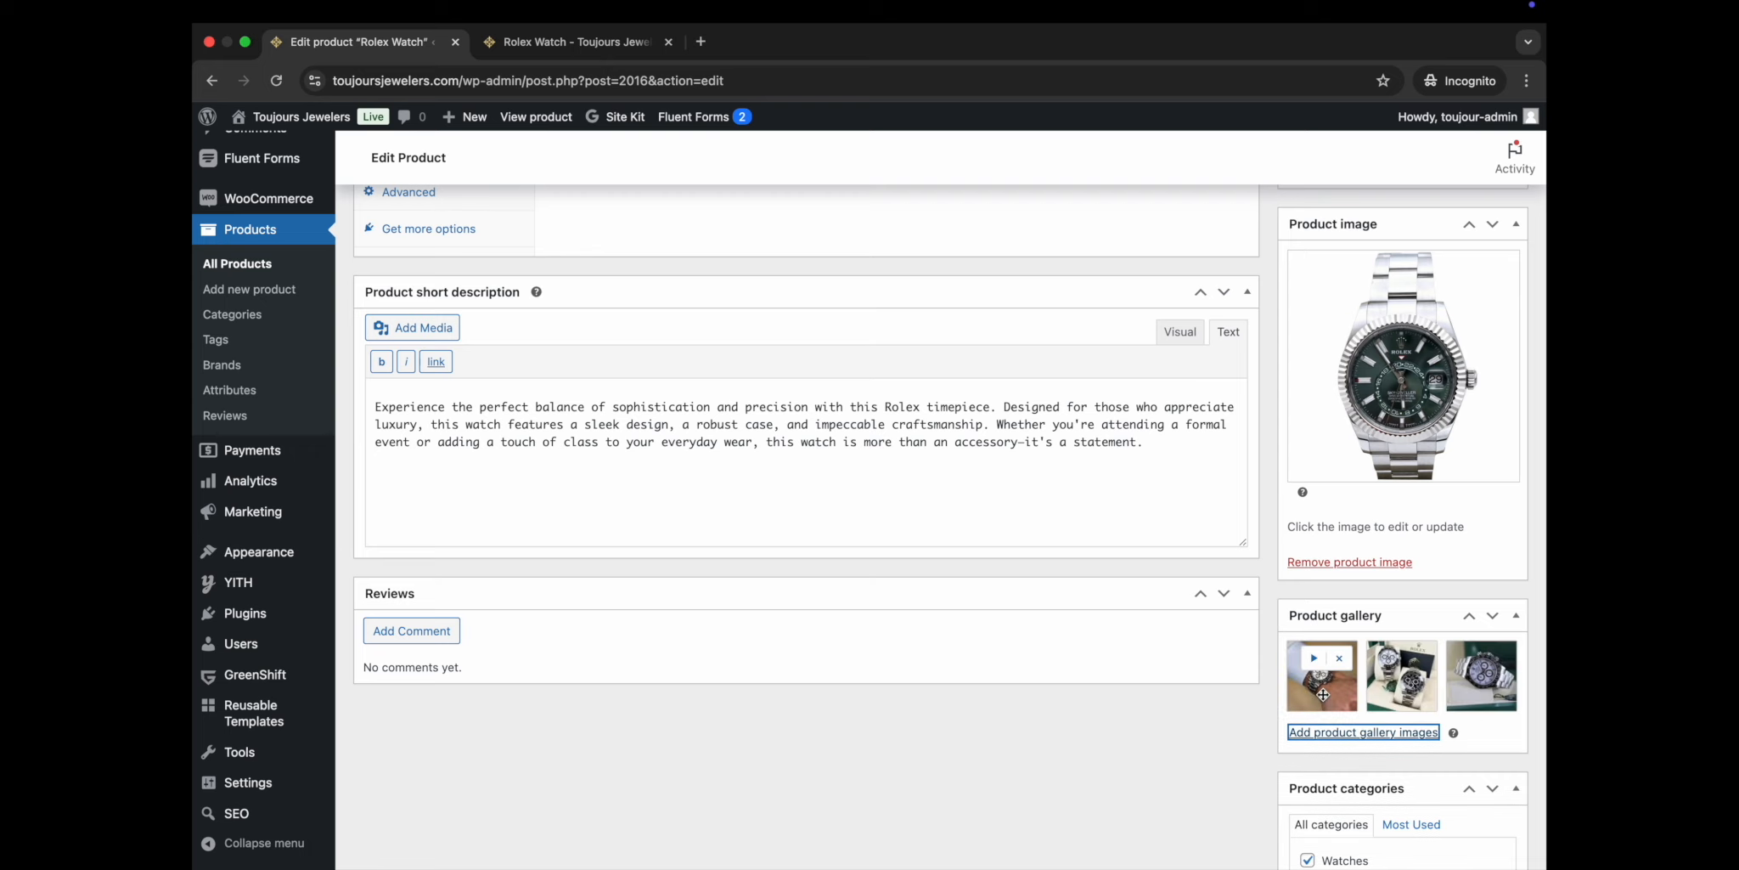
{"action": "scroll", "coordinate": [1222, 722], "scroll_direction": "up", "scroll_amount": 5}
{"action": "left_click", "coordinate": [1486, 593]}
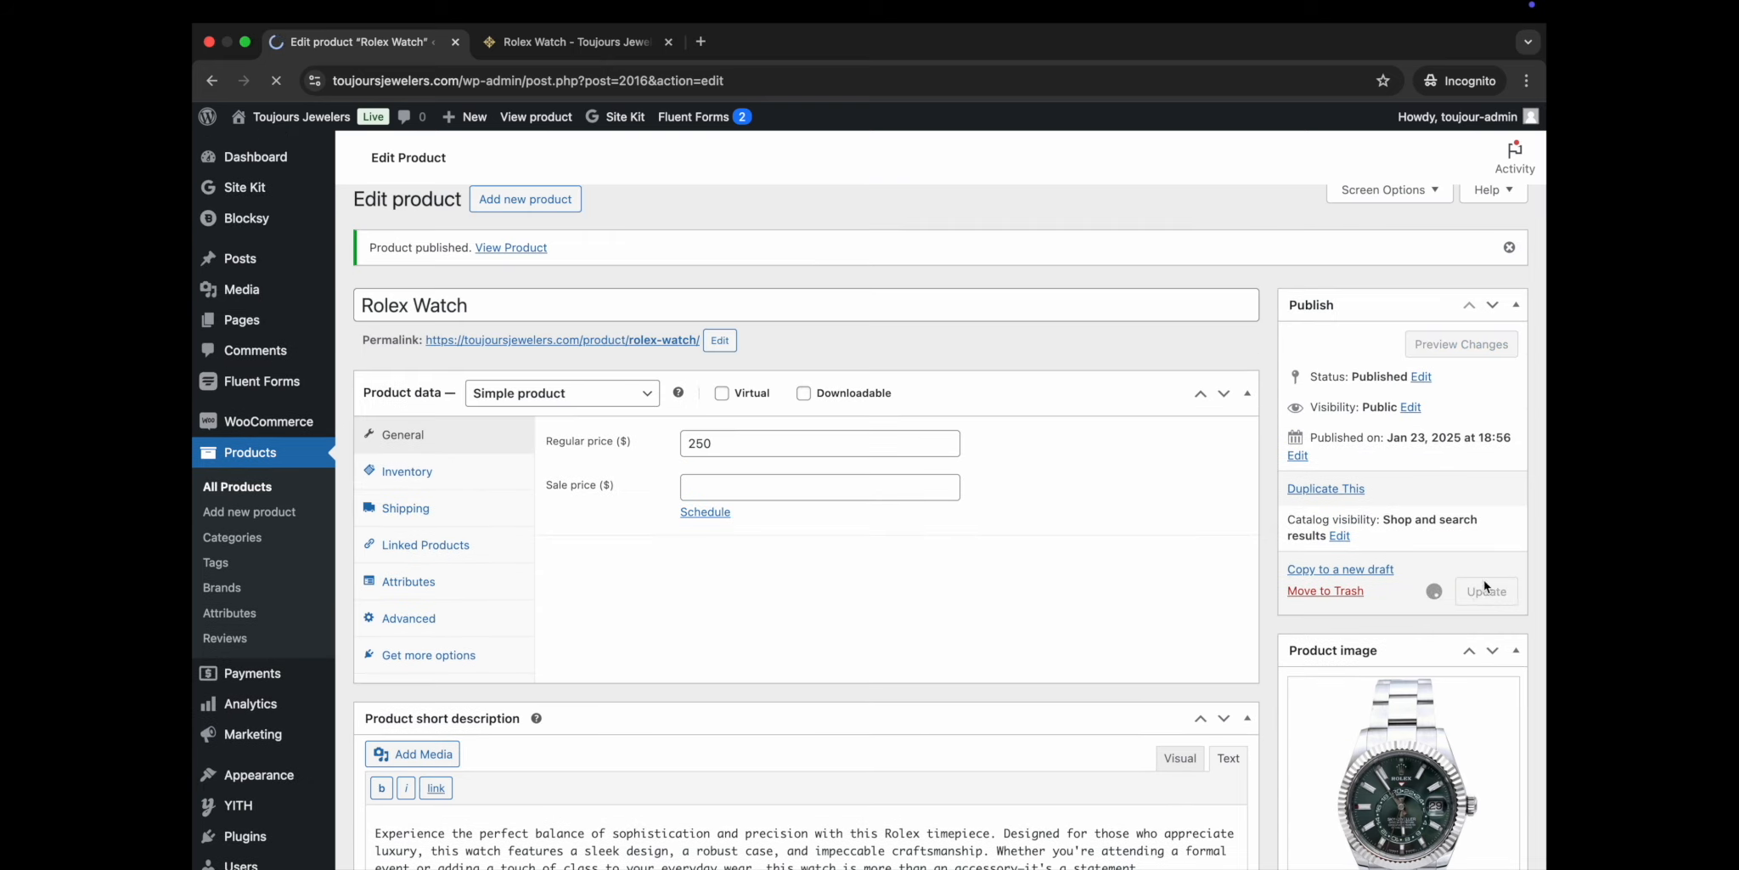
Reload the storefront's Rolex Watch page and view each of the gallery images.
{"action": "left_click", "coordinate": [568, 47]}
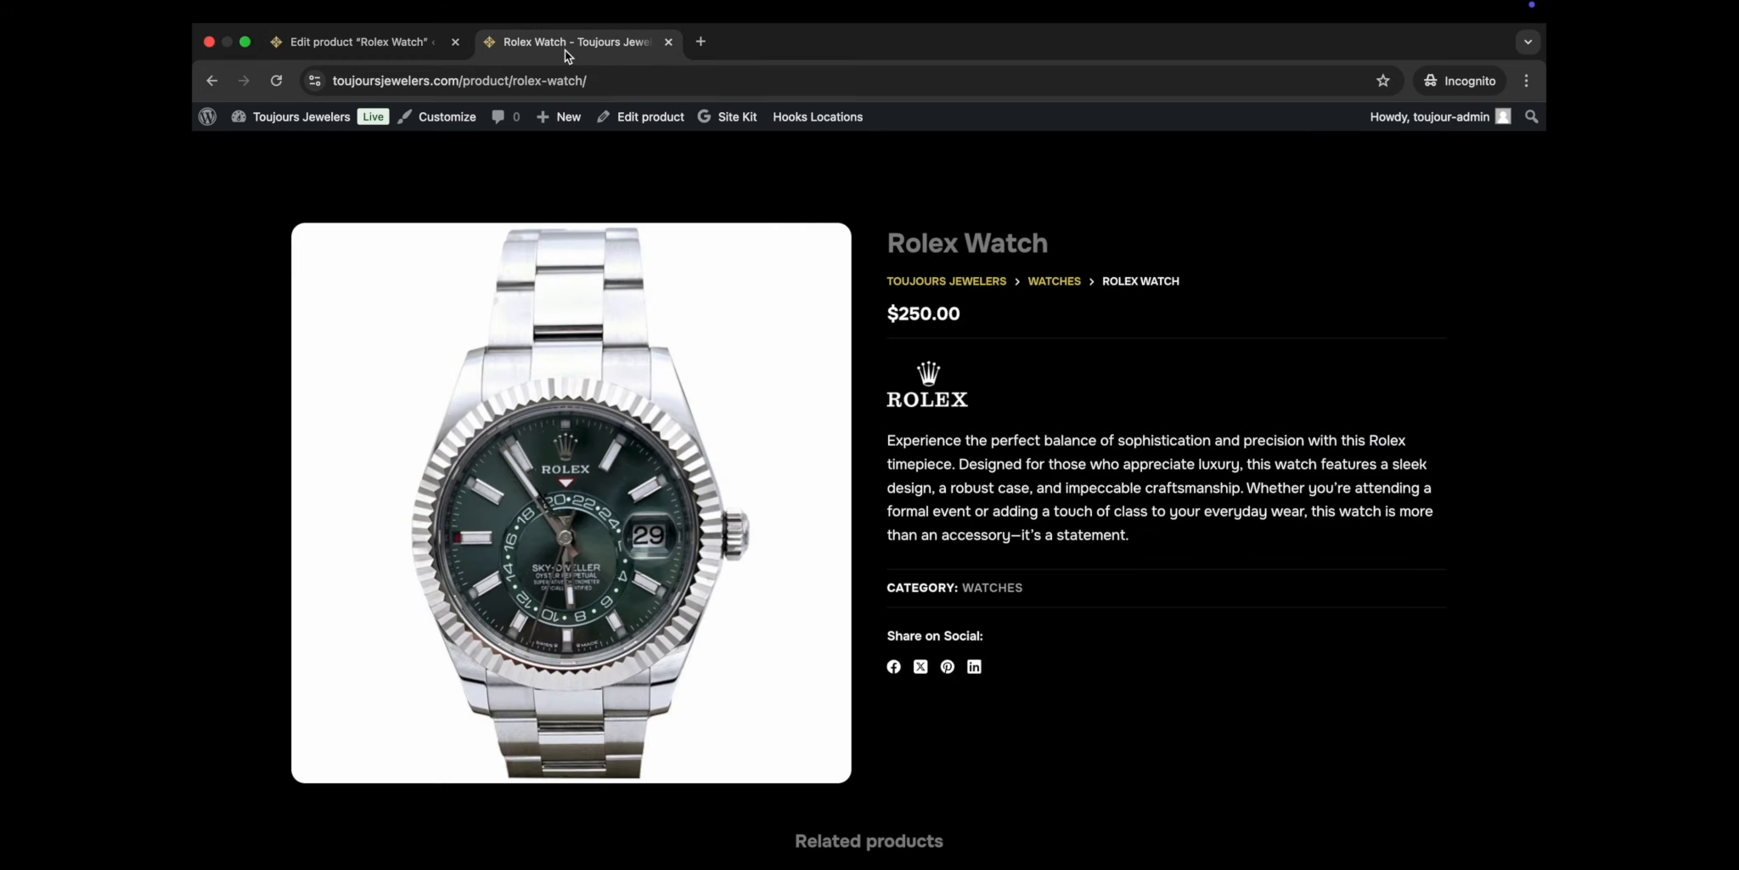
{"action": "key", "text": "super+r"}
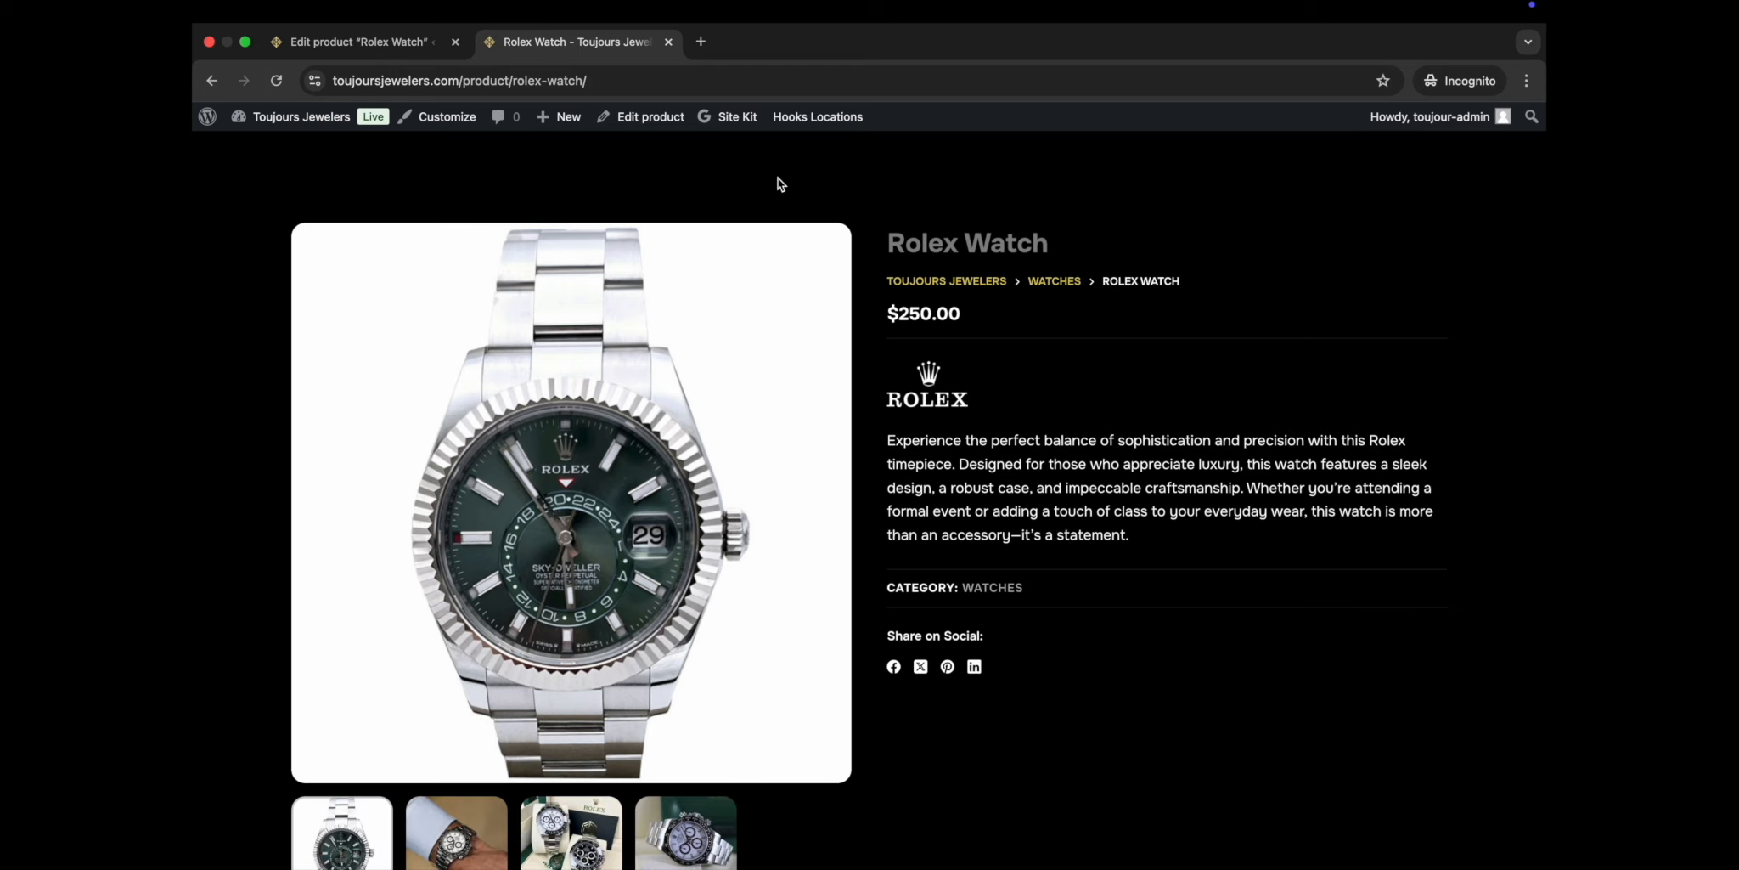
{"action": "scroll", "coordinate": [895, 270], "scroll_direction": "down", "scroll_amount": 3}
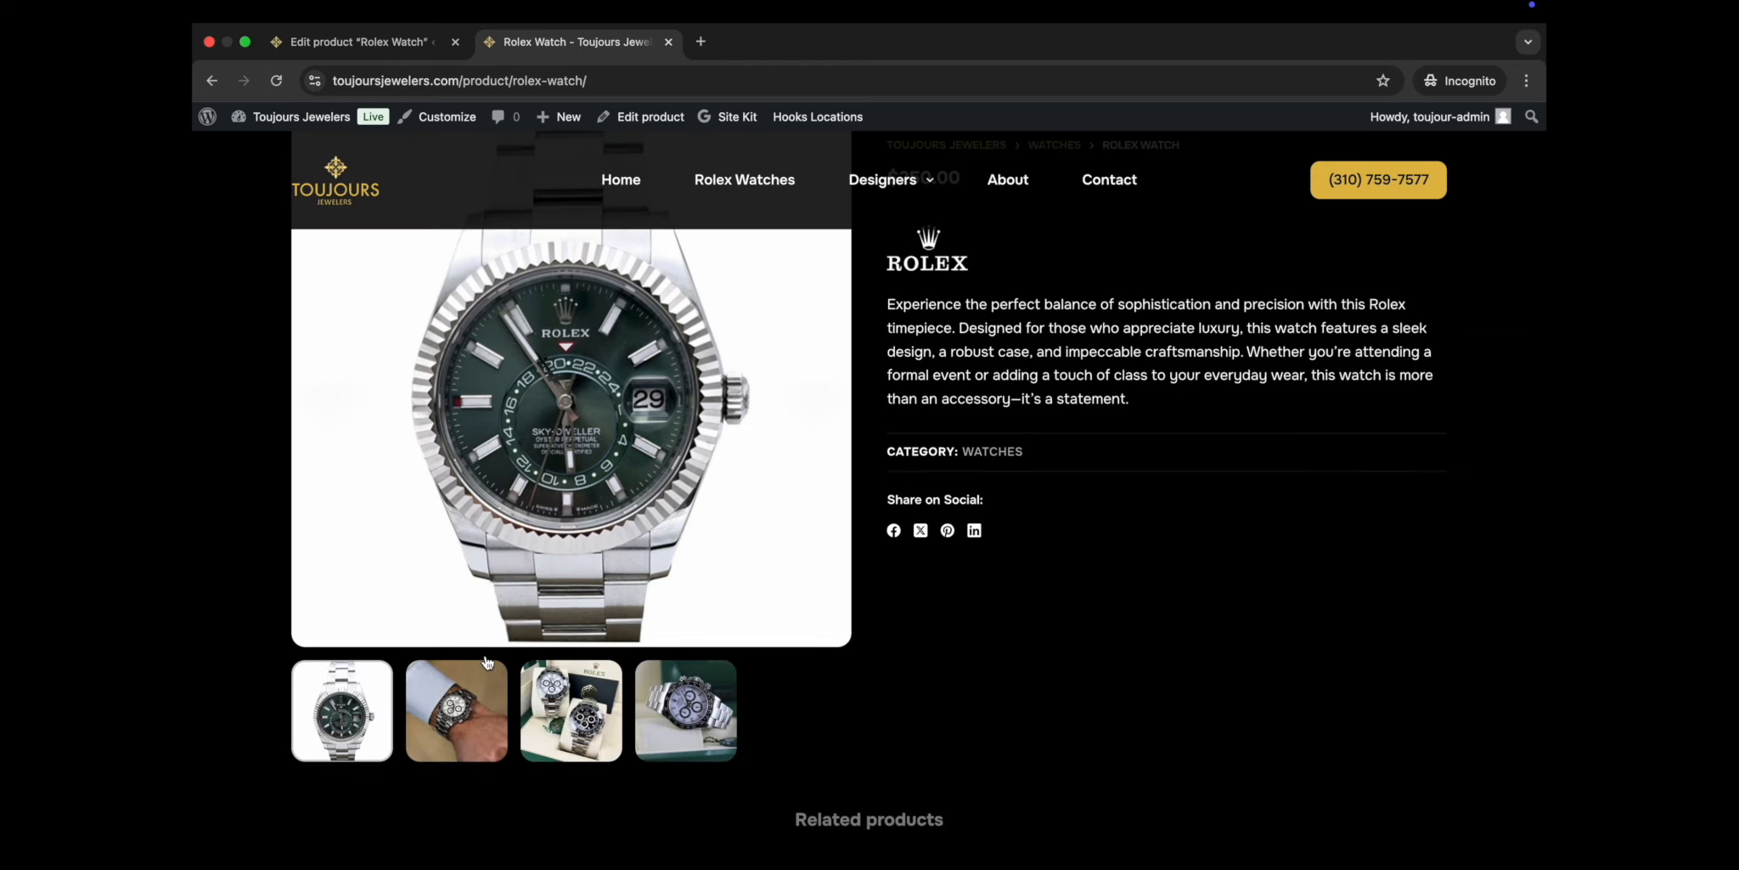
{"action": "left_click", "coordinate": [457, 710]}
{"action": "left_click", "coordinate": [571, 709]}
{"action": "left_click", "coordinate": [702, 705]}
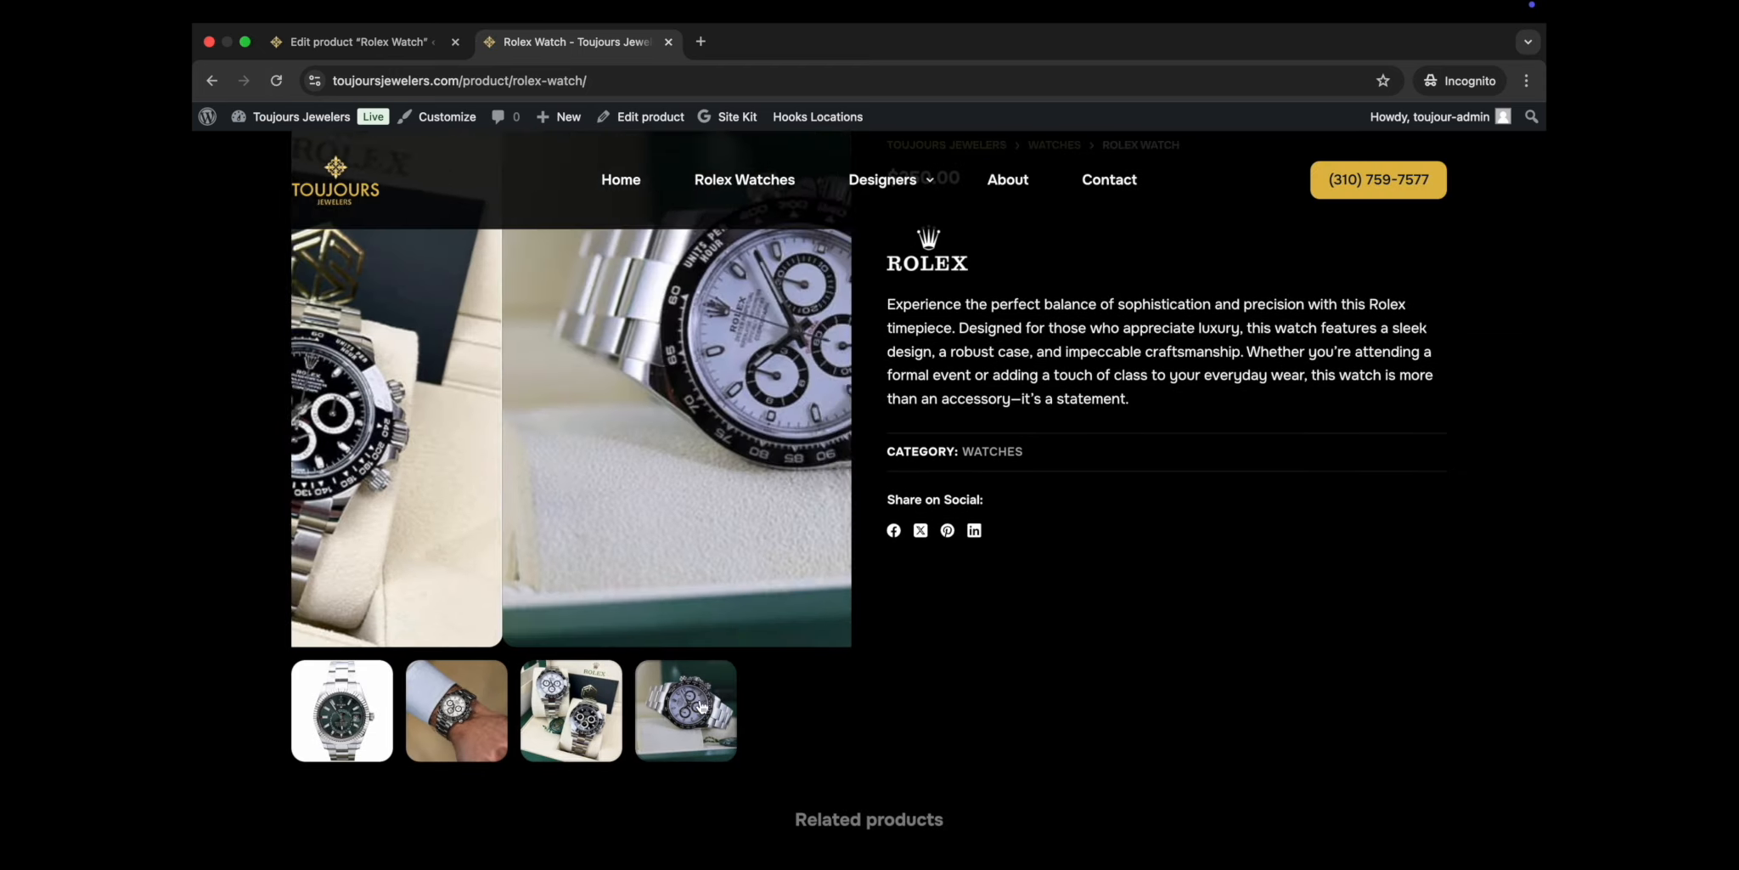
{"action": "left_click", "coordinate": [539, 748]}
{"action": "scroll", "coordinate": [538, 747], "scroll_direction": "up", "scroll_amount": 2}
{"action": "left_click", "coordinate": [457, 790]}
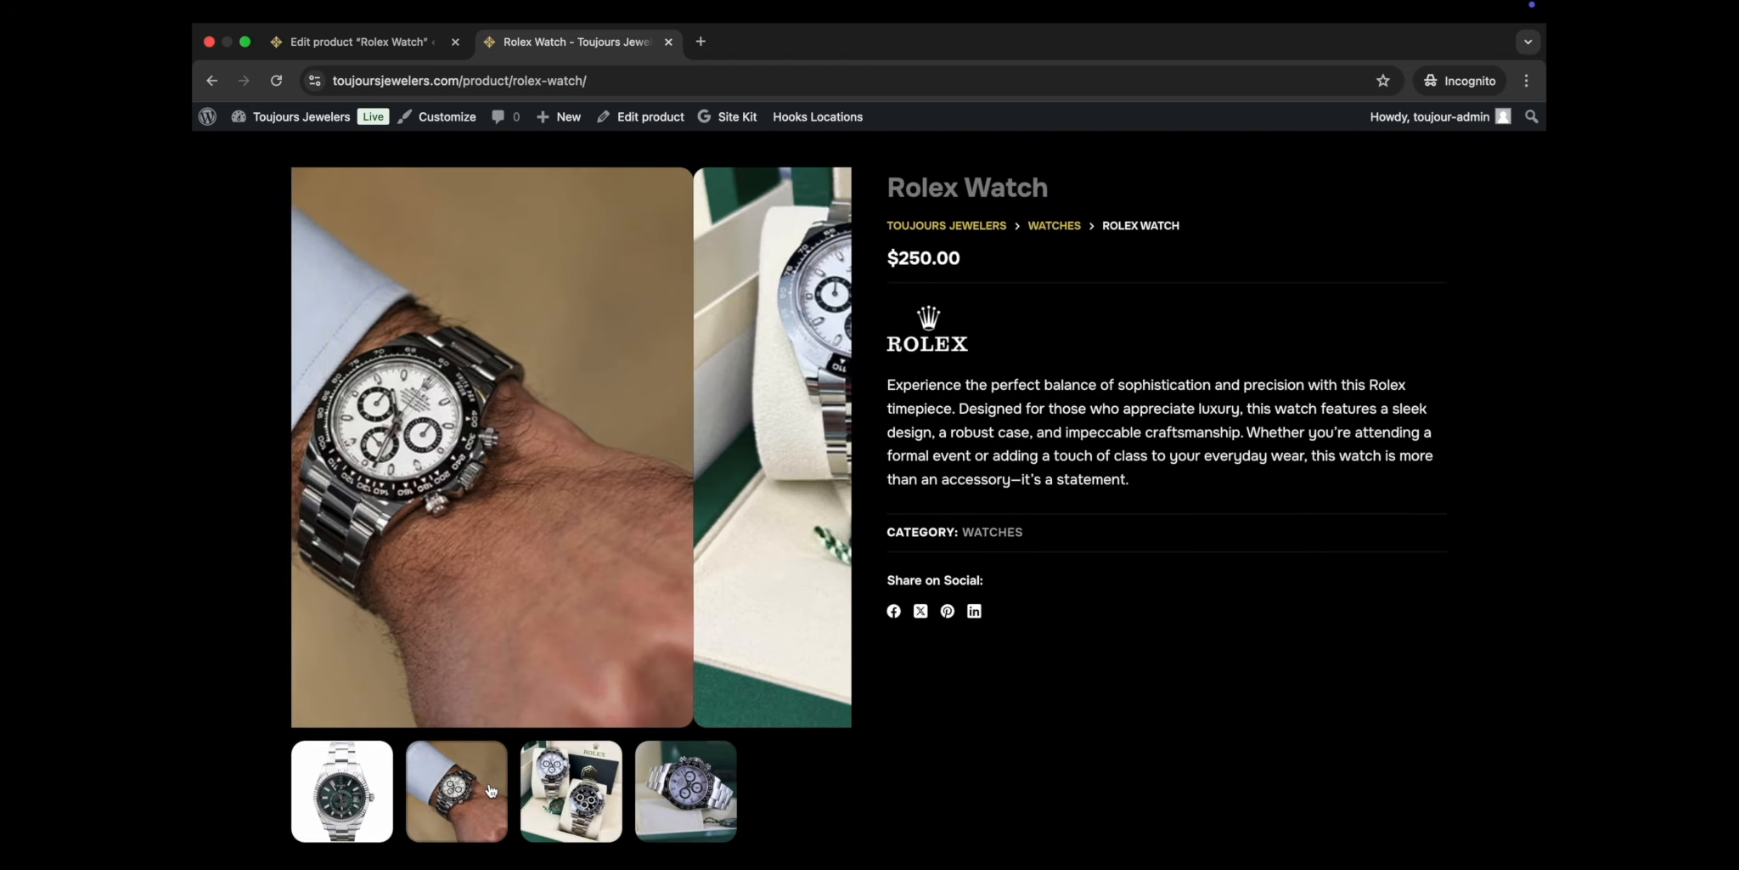
{"action": "scroll", "coordinate": [900, 552], "scroll_direction": "up", "scroll_amount": 2}
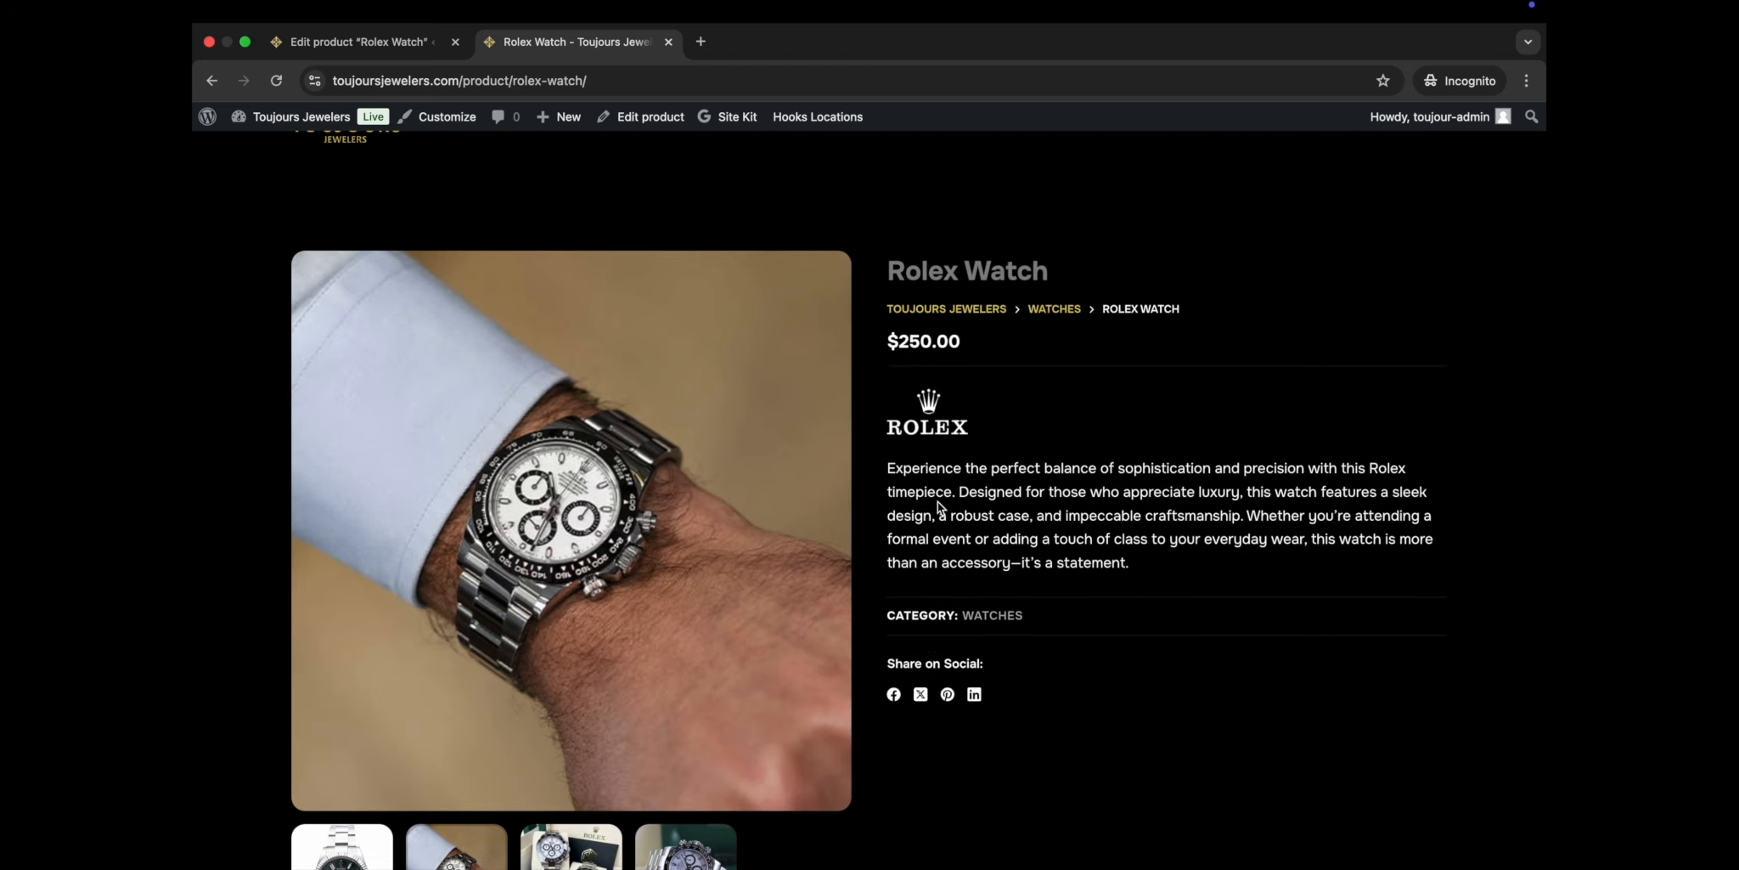
Return to the product editor and change the product type to Variable product.
{"action": "left_click", "coordinate": [378, 51]}
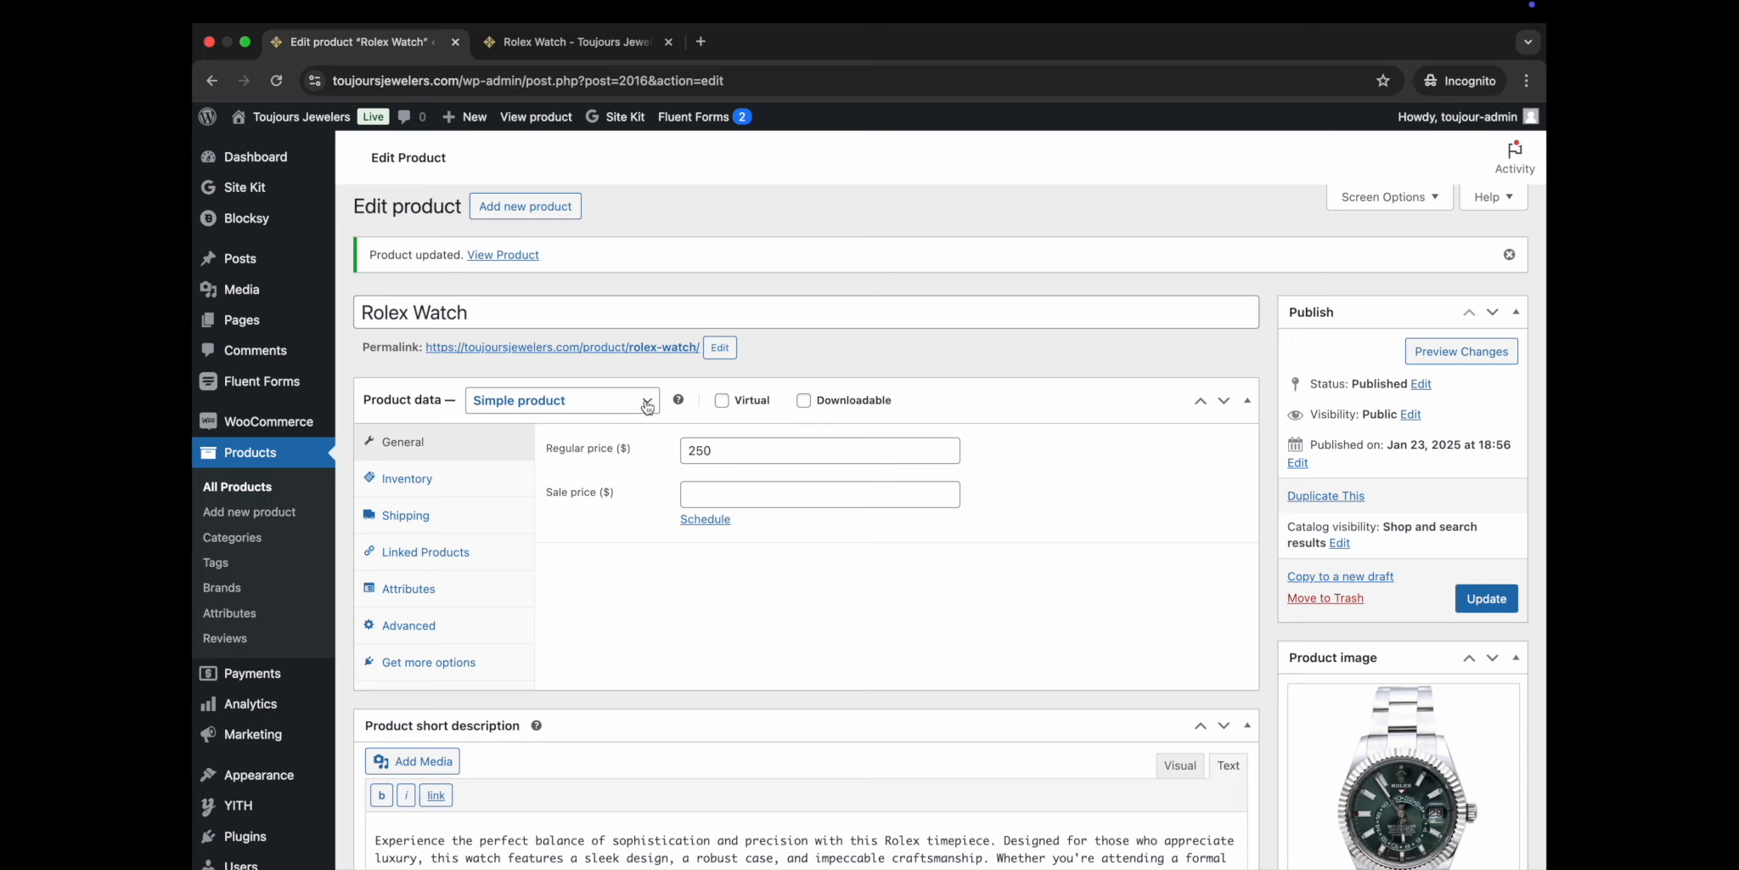
{"action": "left_click", "coordinate": [605, 41]}
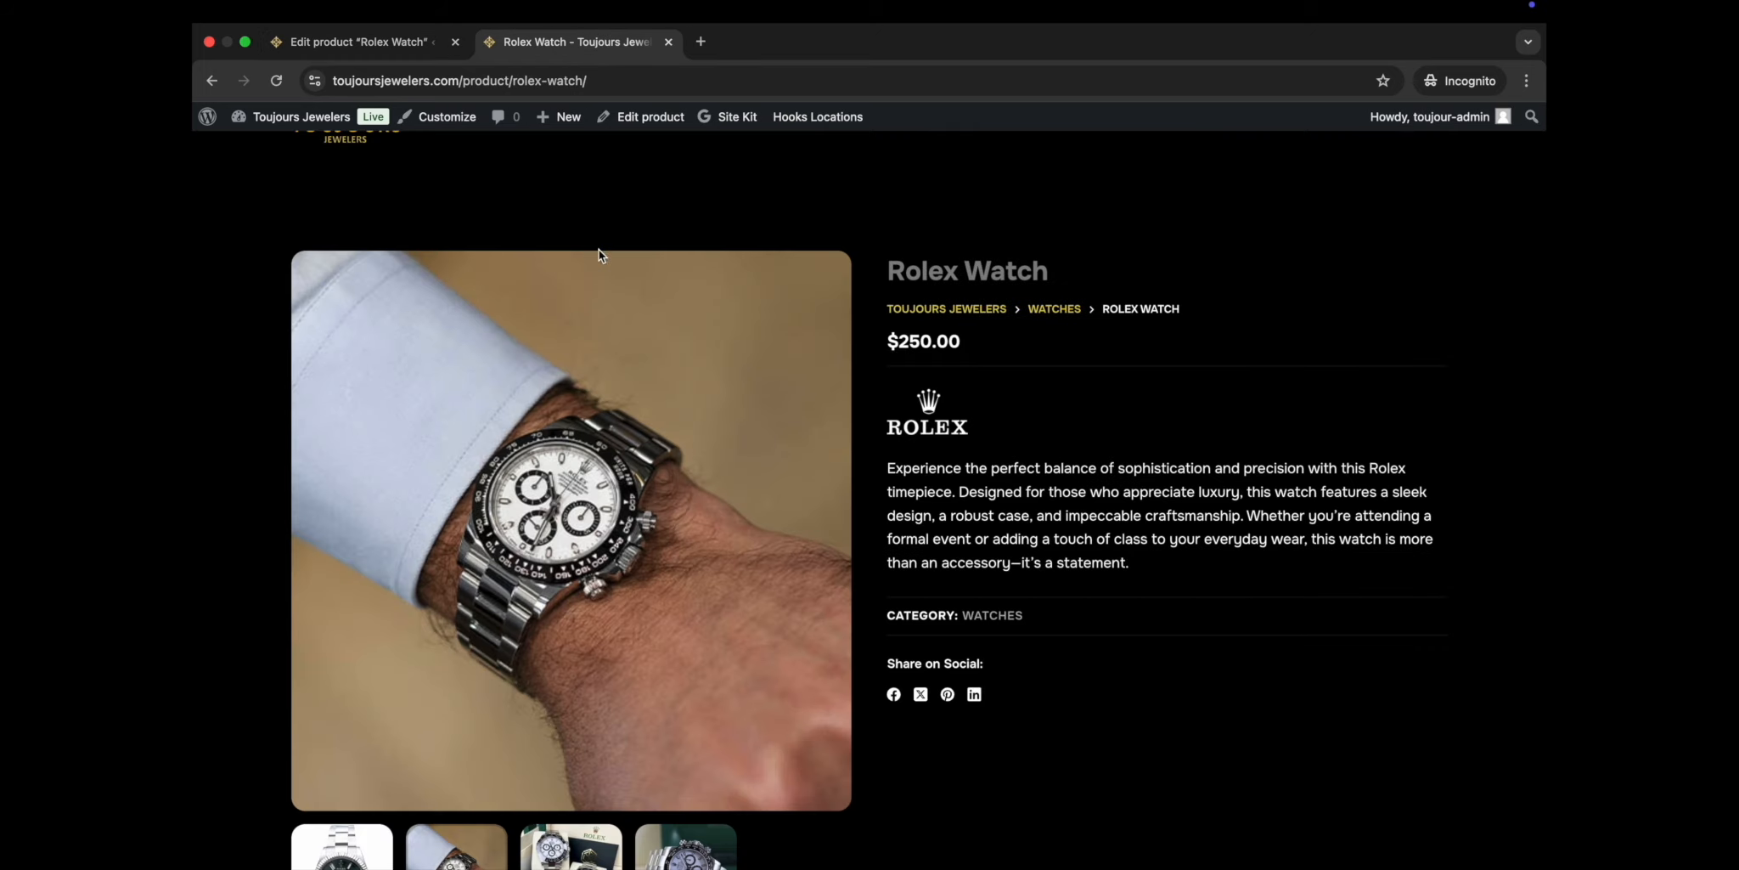
{"action": "left_click", "coordinate": [366, 42]}
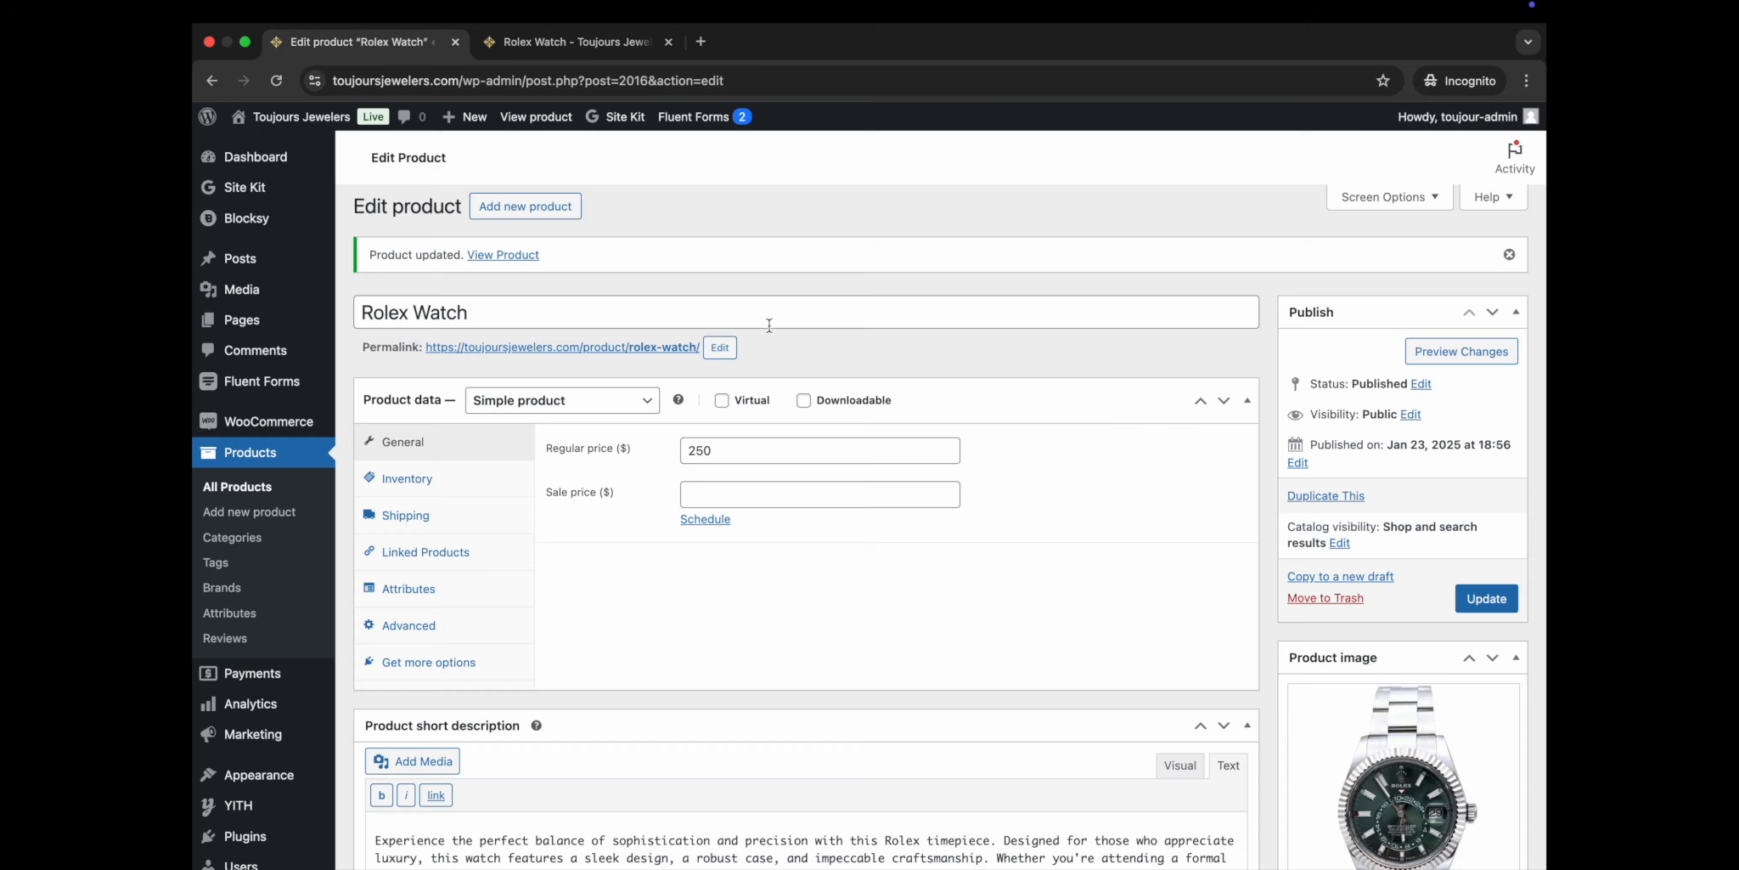
{"action": "left_click", "coordinate": [507, 410]}
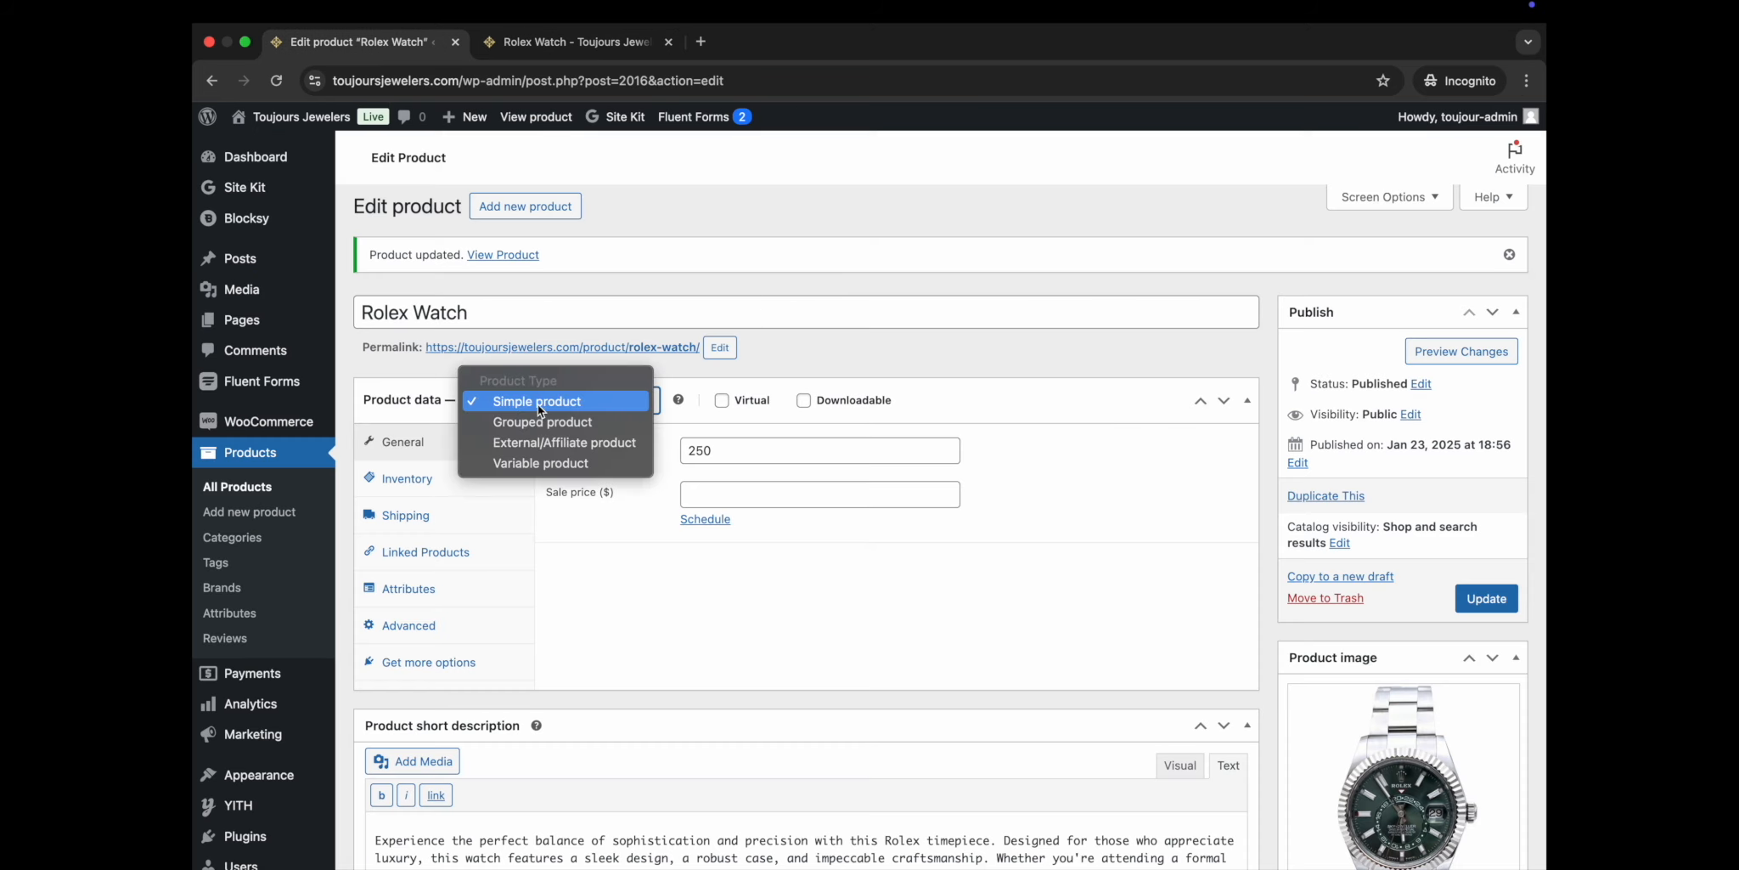
{"action": "left_click", "coordinate": [506, 461]}
{"action": "left_click", "coordinate": [562, 730]}
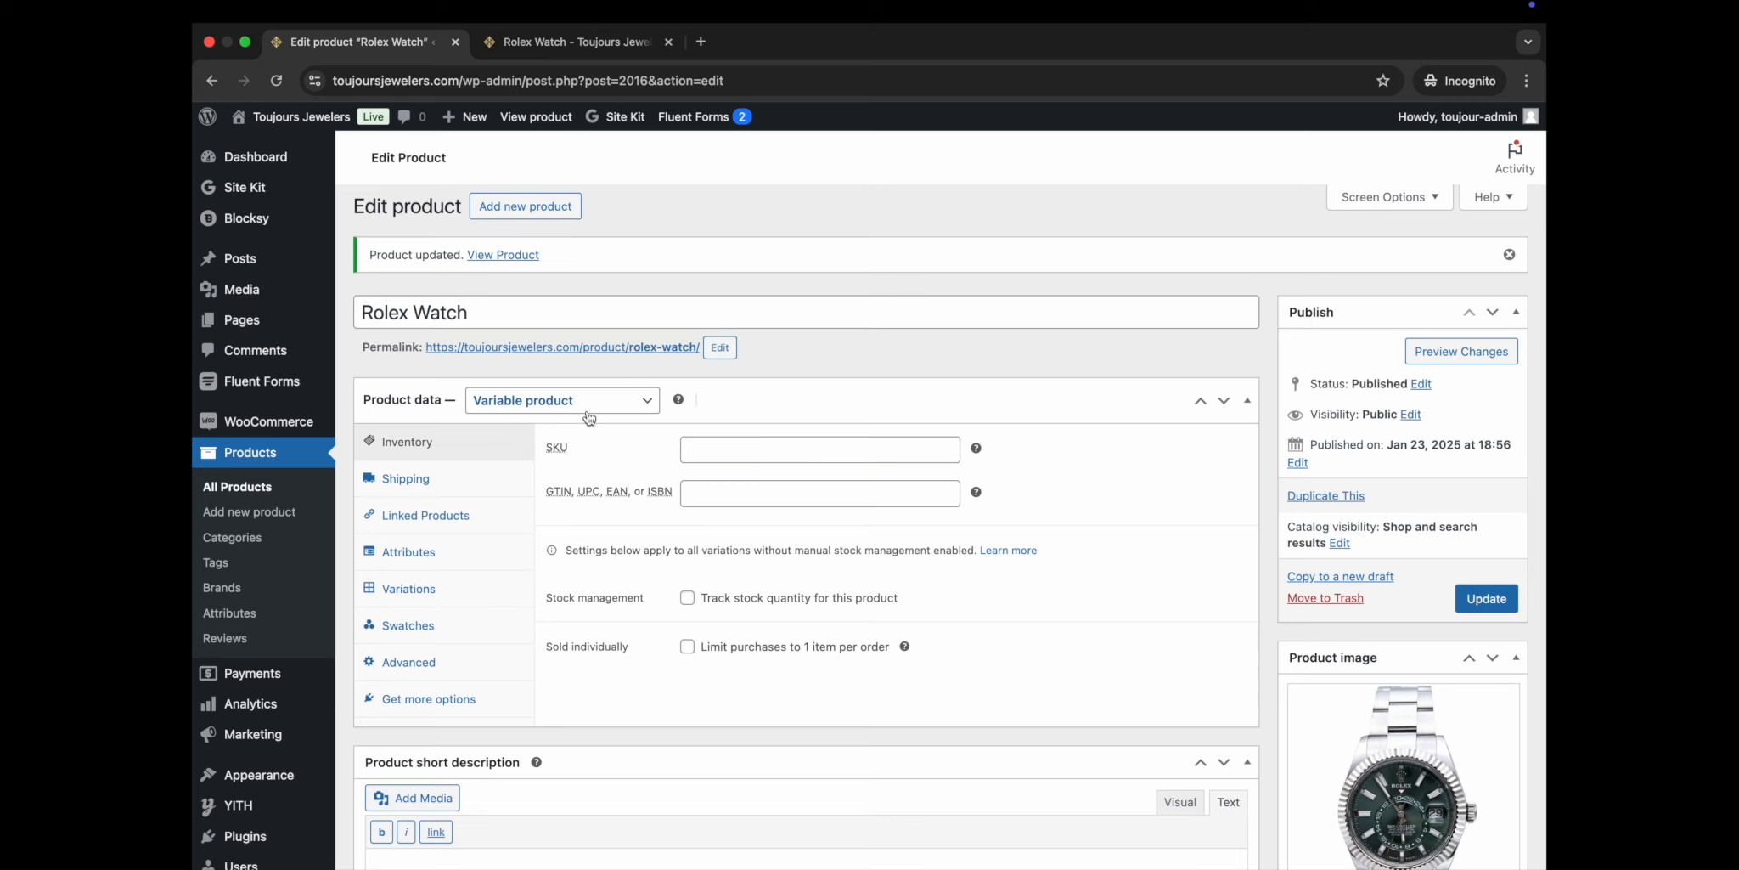
Open the product's attributes and check which existing attributes can be added.
{"action": "scroll", "coordinate": [521, 501], "scroll_direction": "down", "scroll_amount": 1}
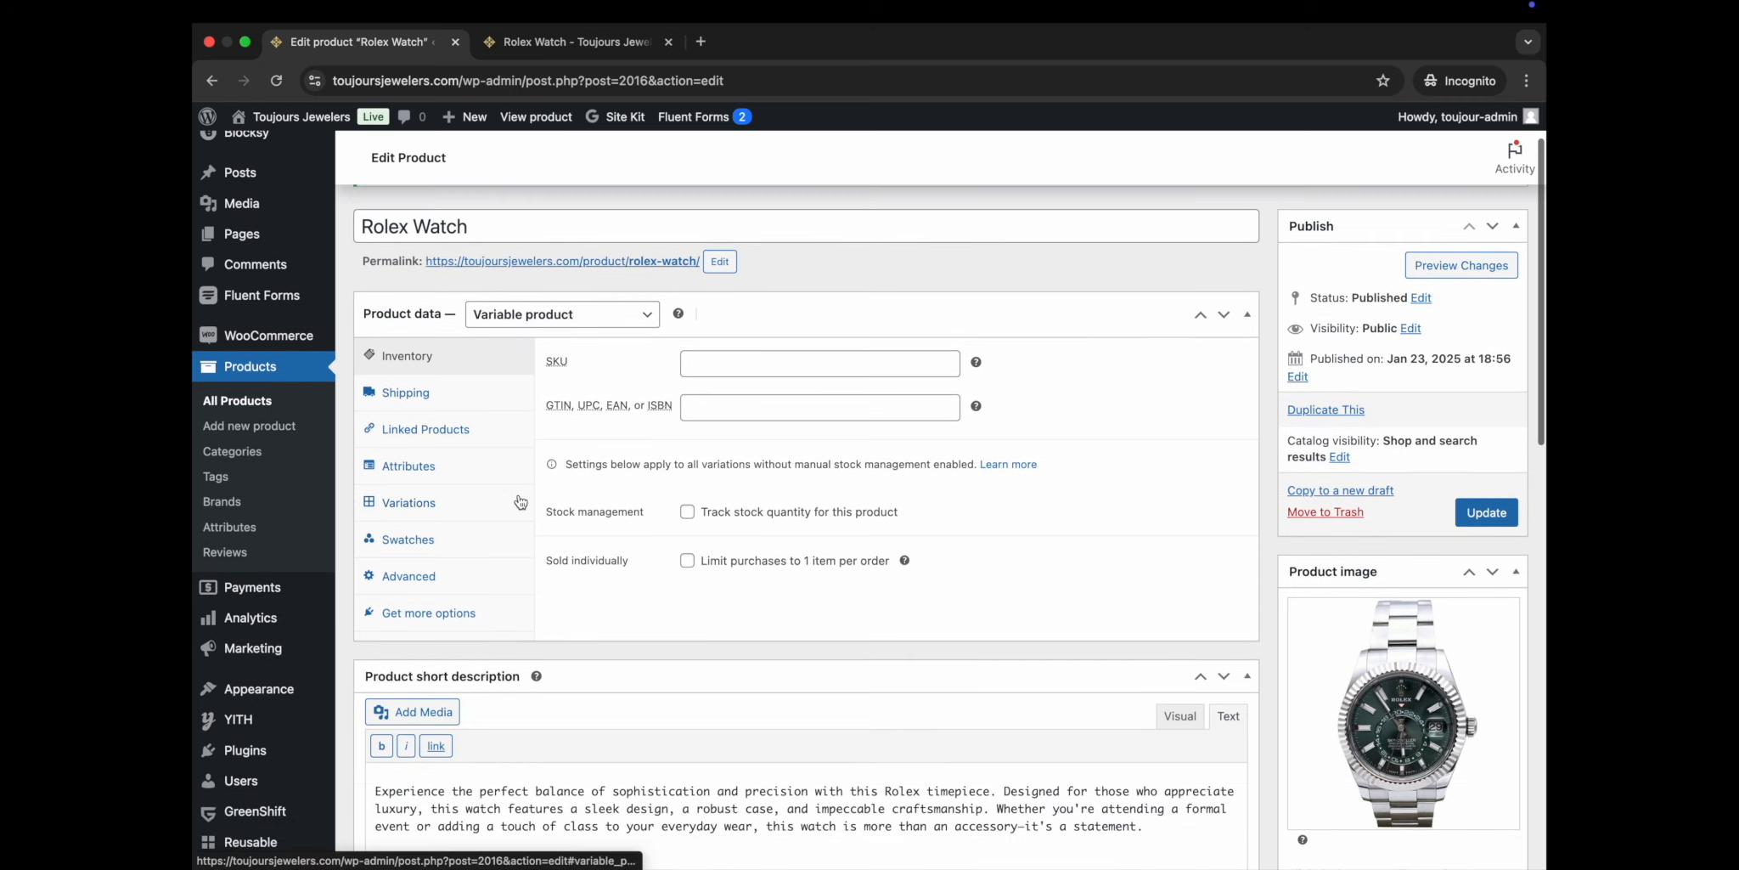
{"action": "left_click", "coordinate": [416, 467]}
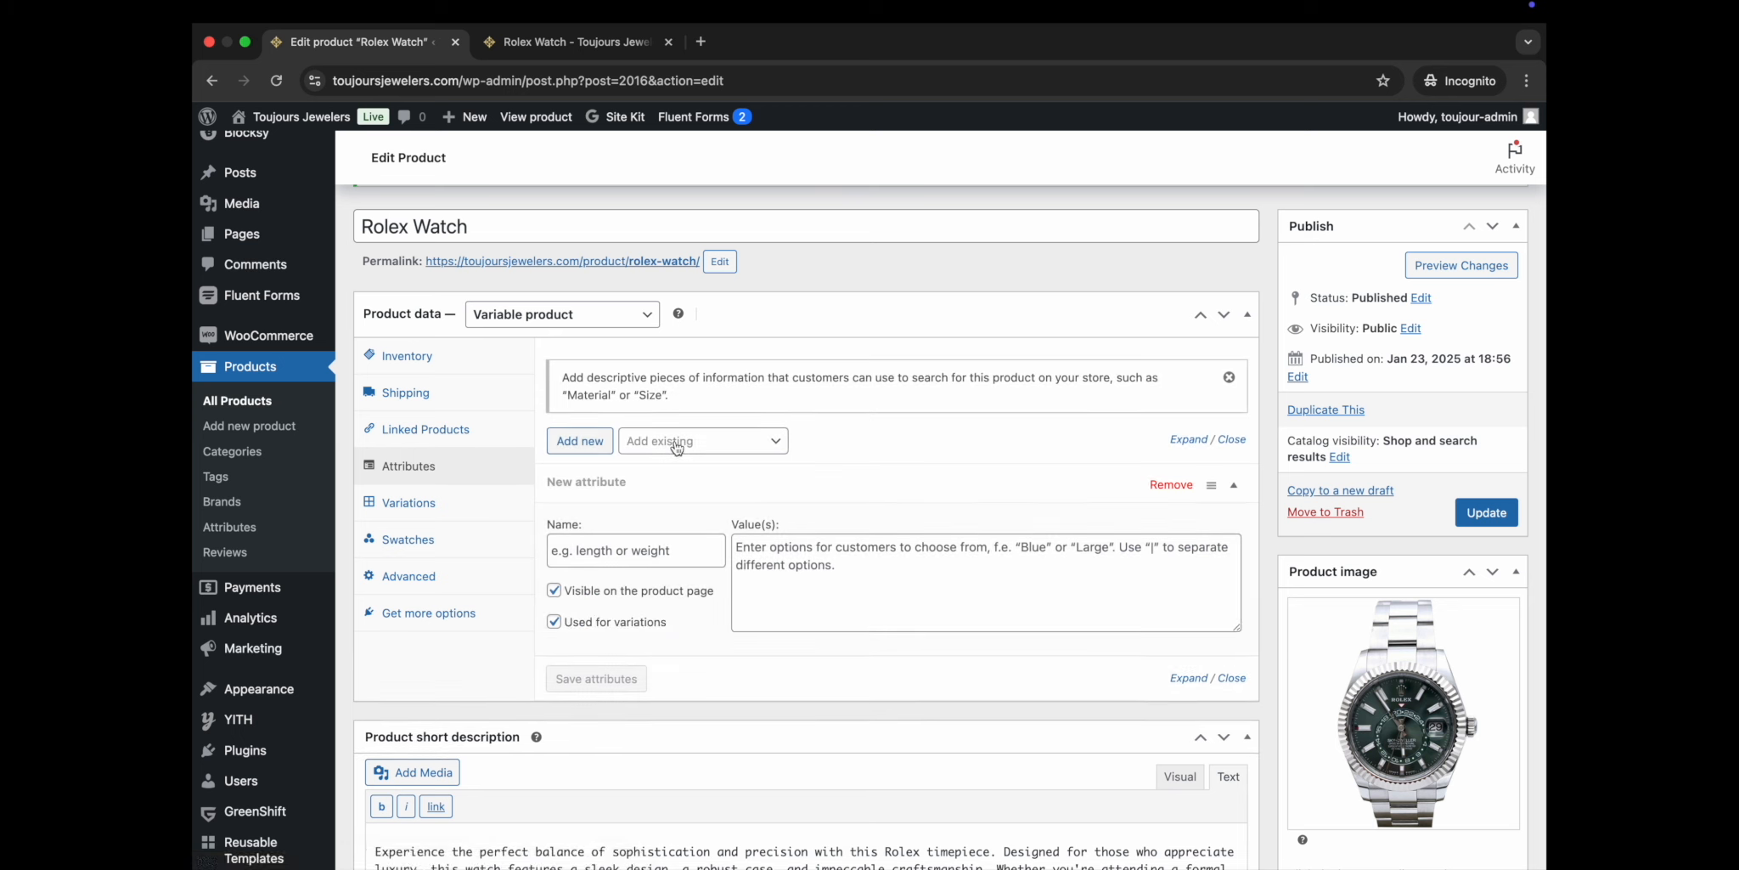
{"action": "left_click", "coordinate": [759, 445]}
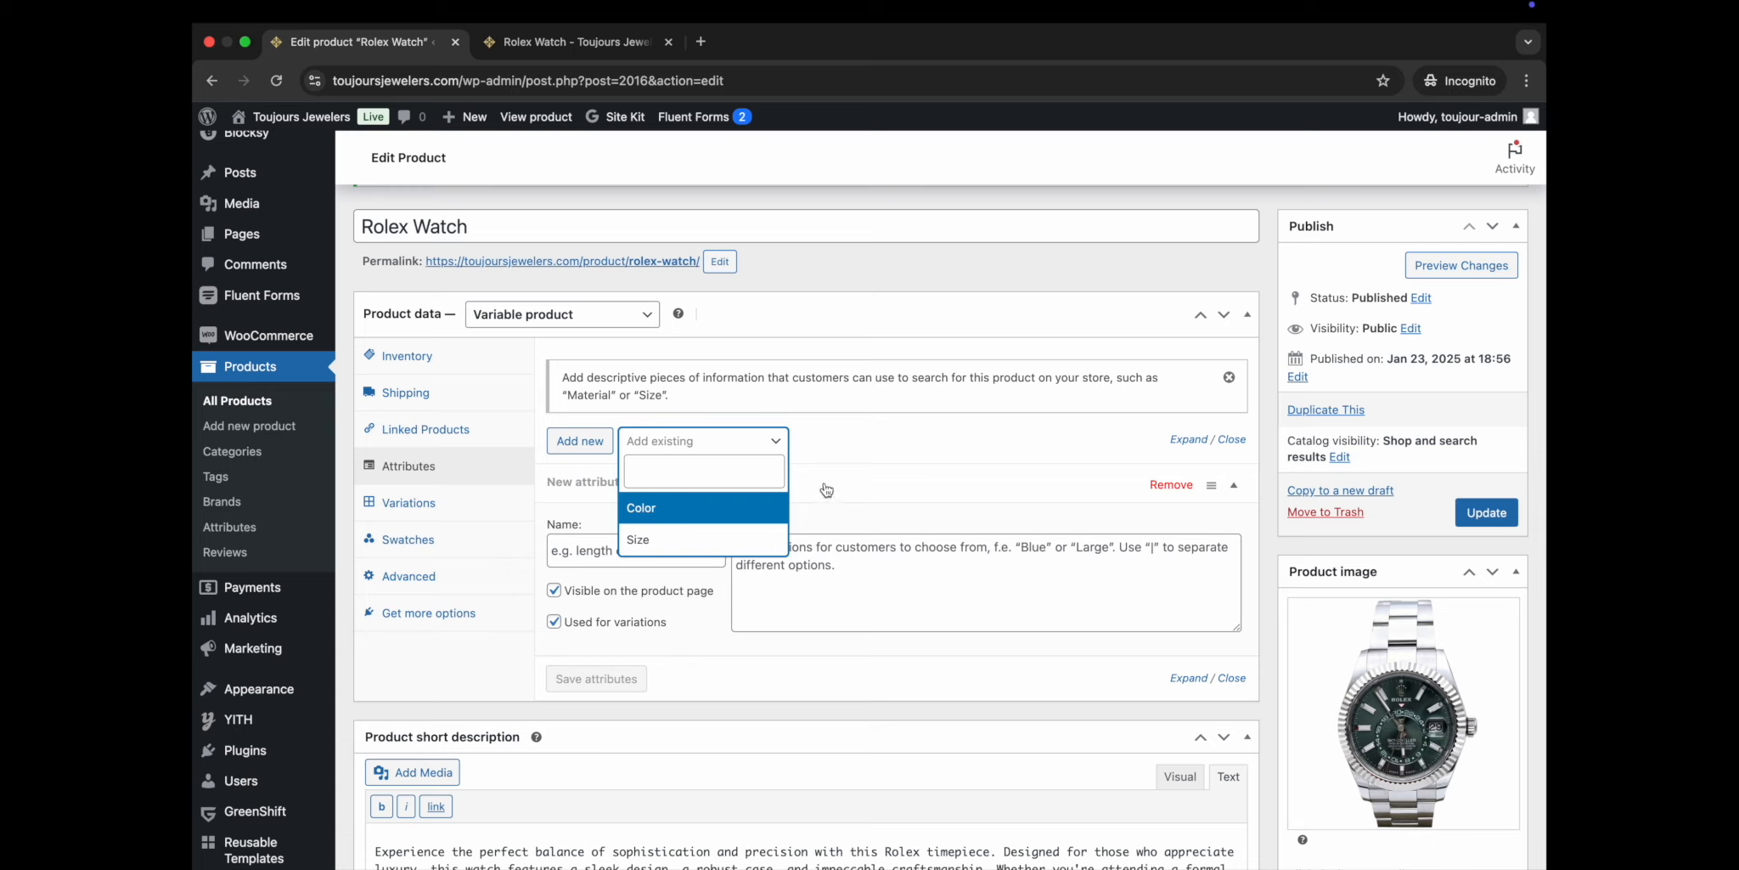
{"action": "left_click", "coordinate": [837, 331]}
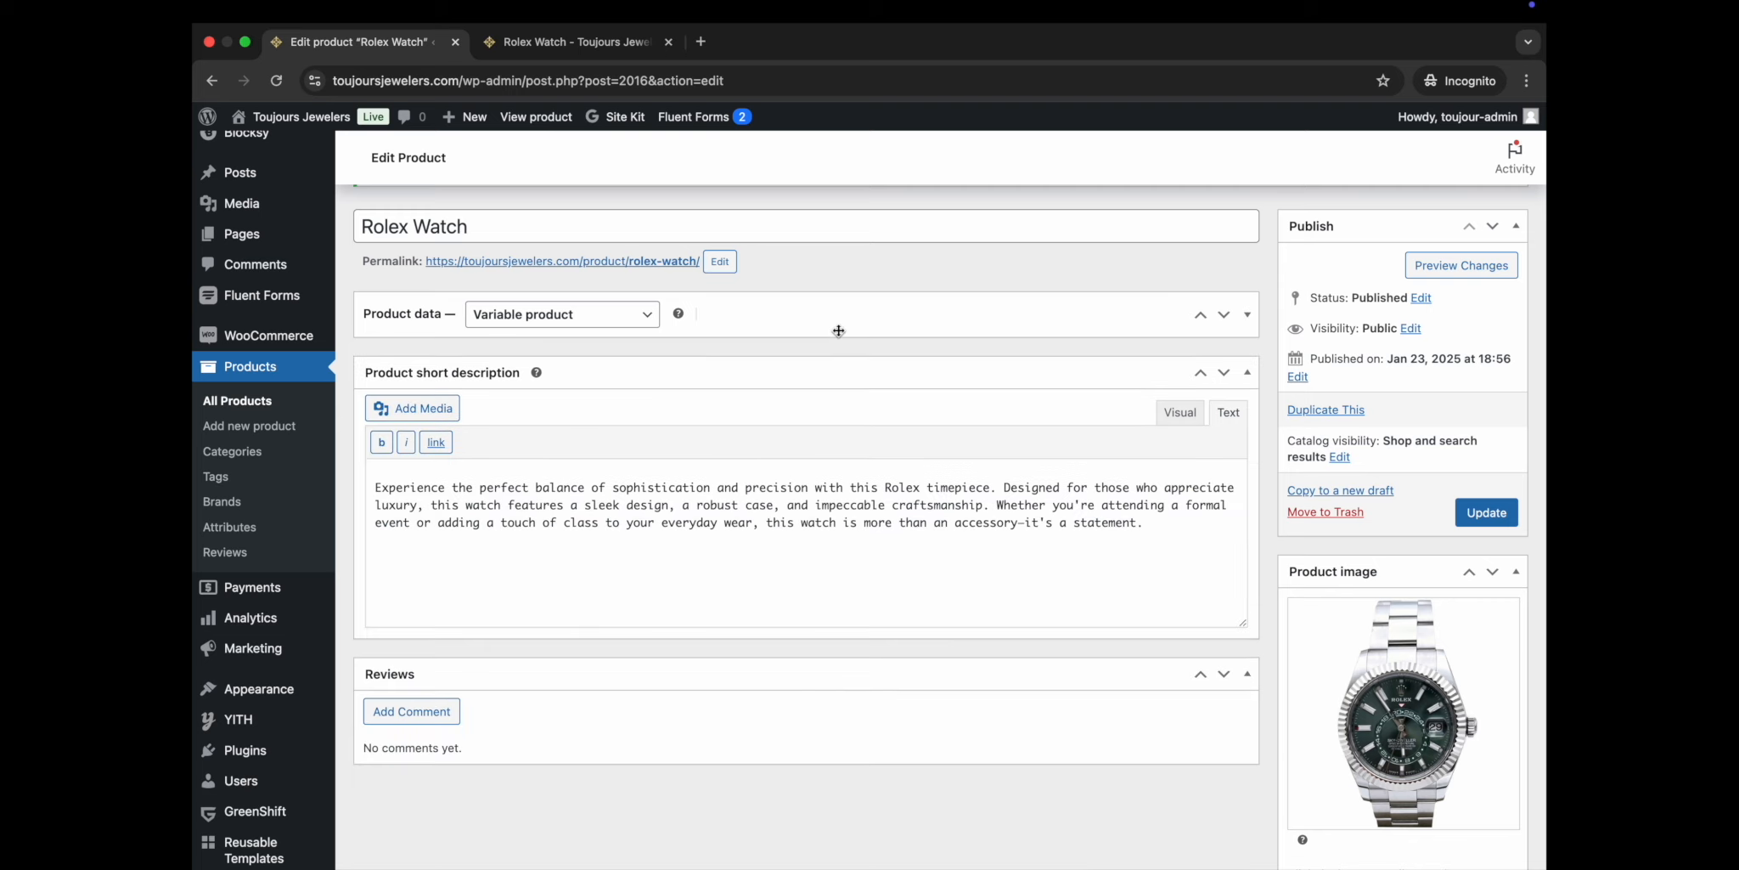
{"action": "left_click", "coordinate": [836, 331]}
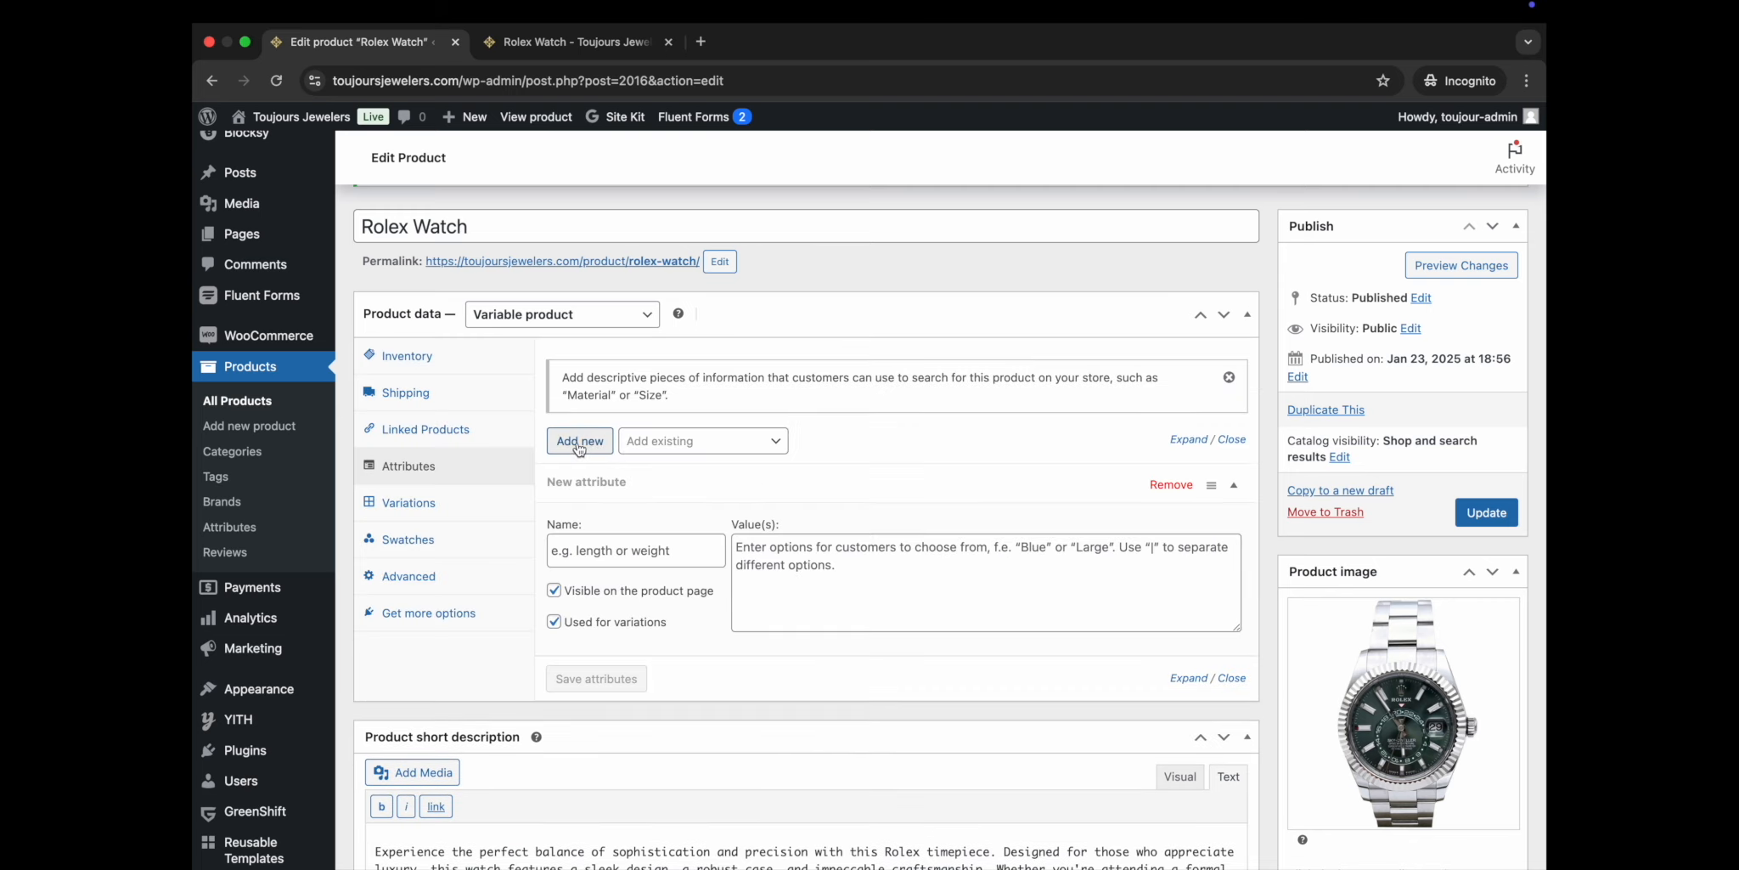
Add the existing Color attribute to the product with the values Gold, Silver and Rose.
{"action": "left_click", "coordinate": [690, 443]}
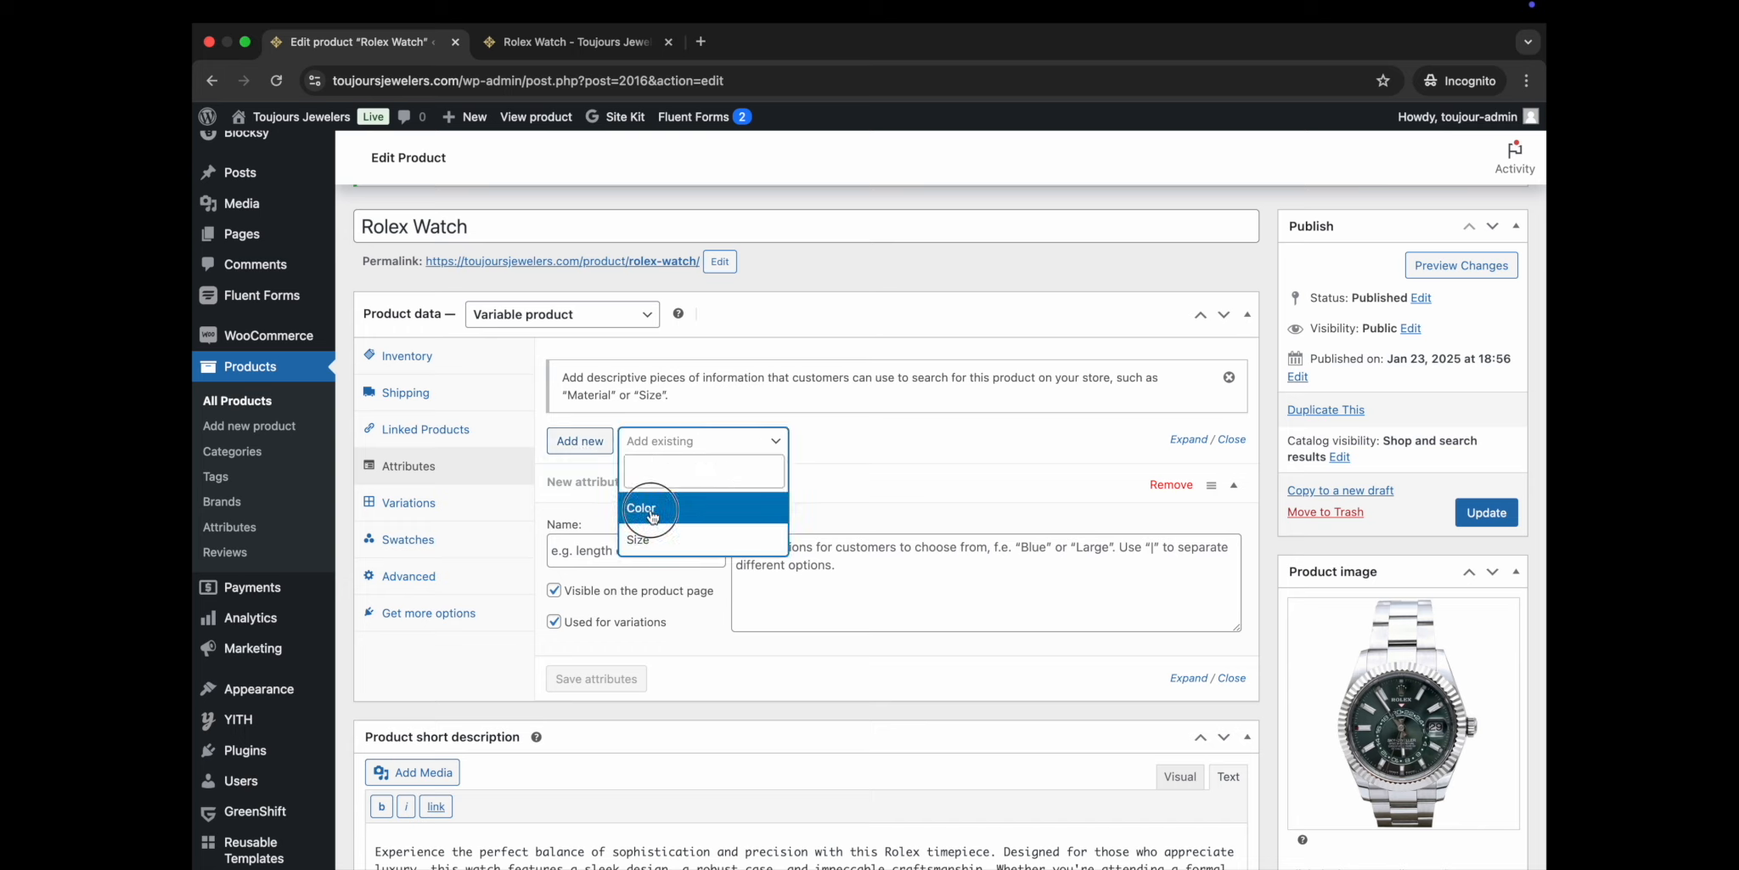
{"action": "left_click", "coordinate": [650, 509]}
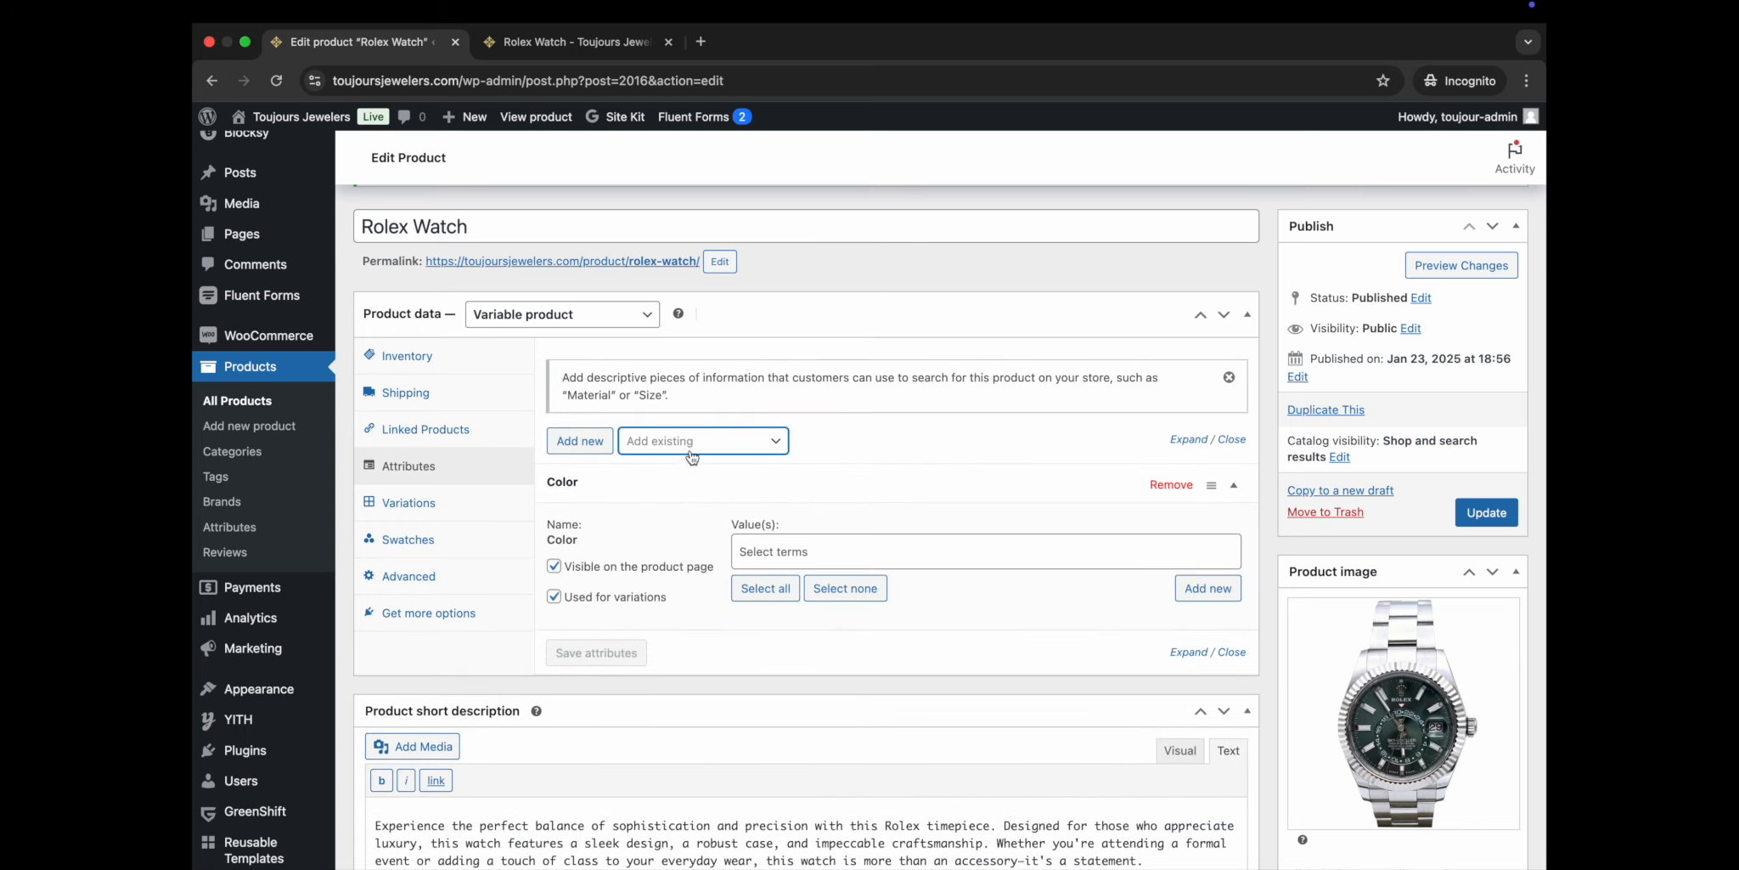
{"action": "left_click", "coordinate": [783, 553]}
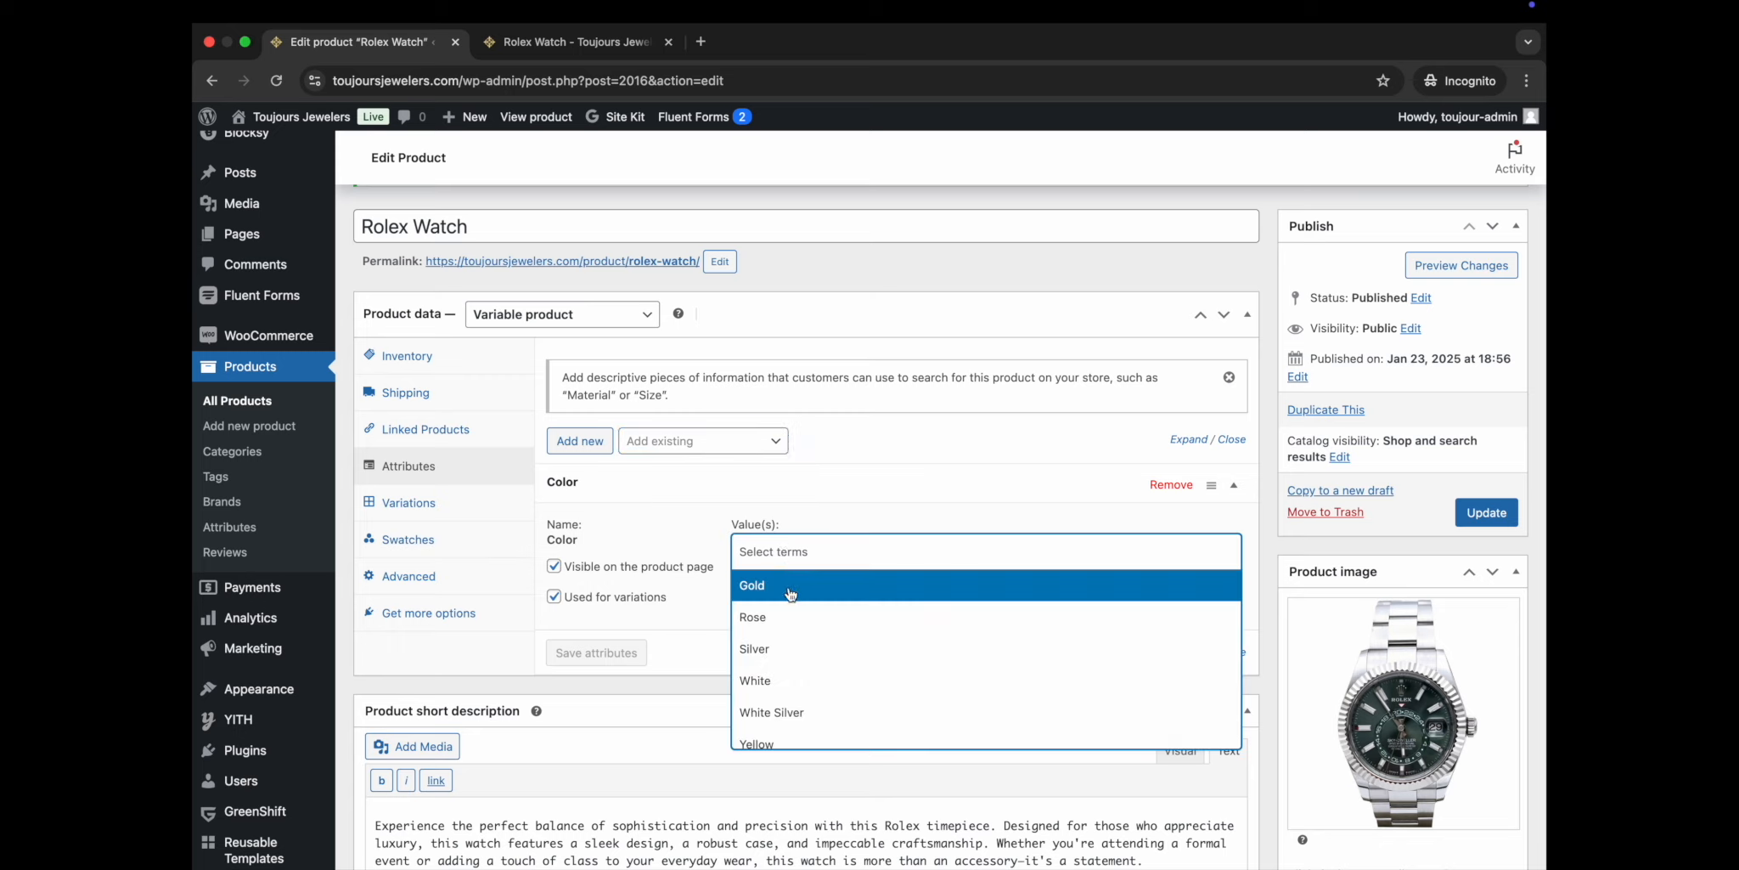
{"action": "left_click", "coordinate": [790, 594]}
{"action": "left_click", "coordinate": [841, 553]}
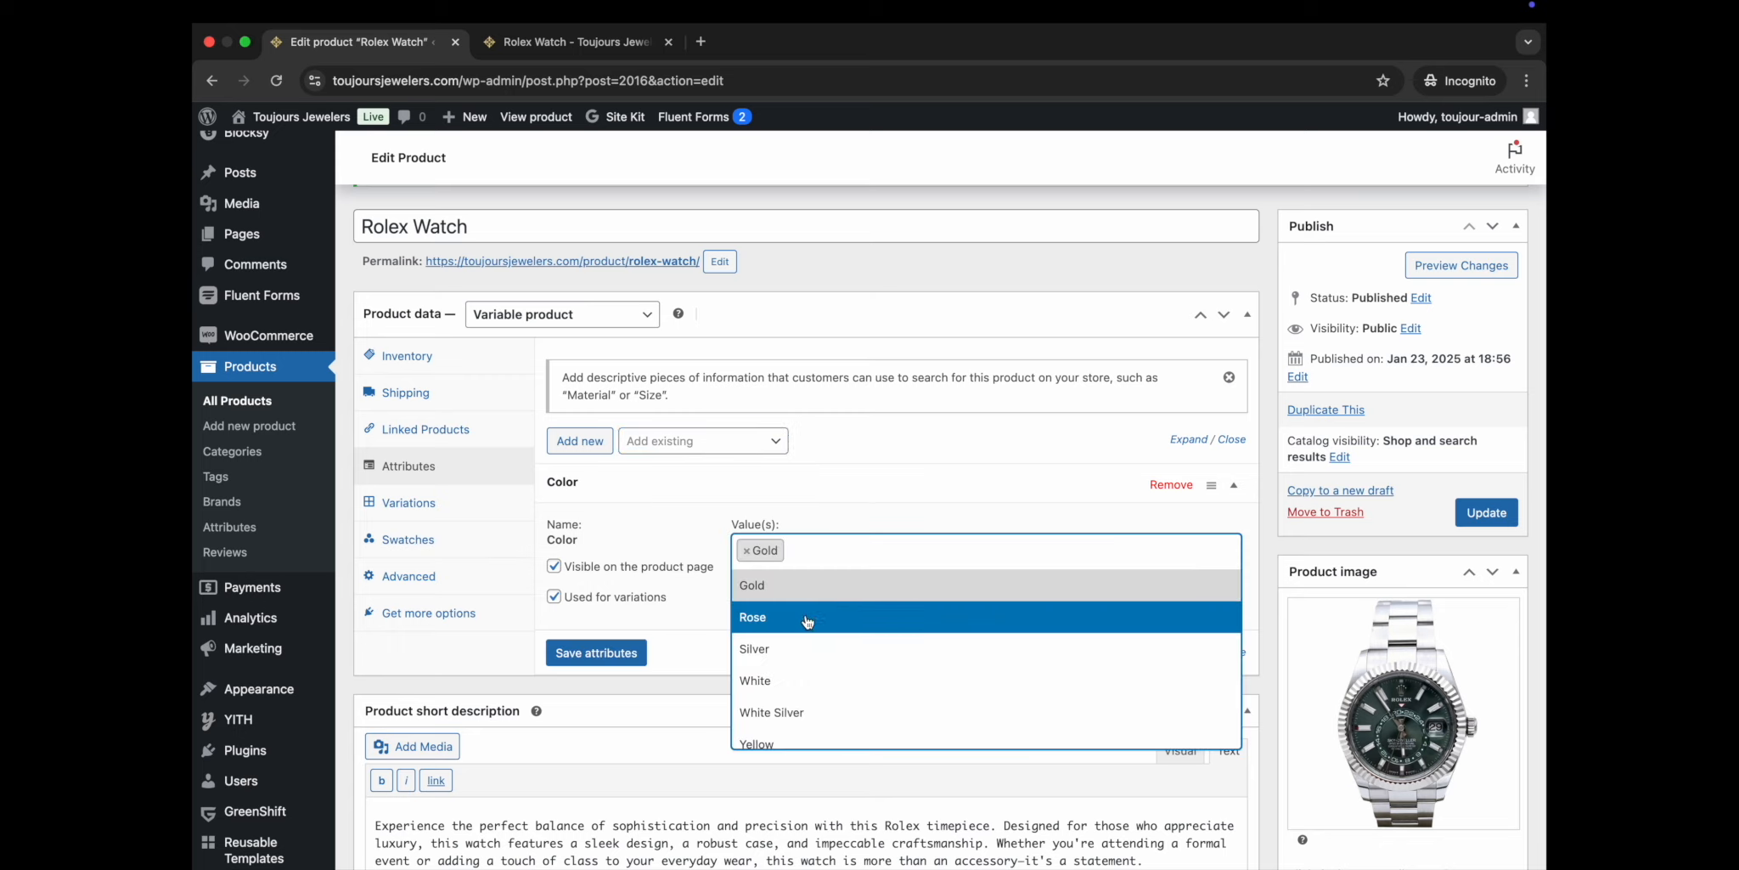
{"action": "left_click", "coordinate": [782, 643]}
{"action": "left_click", "coordinate": [880, 559]}
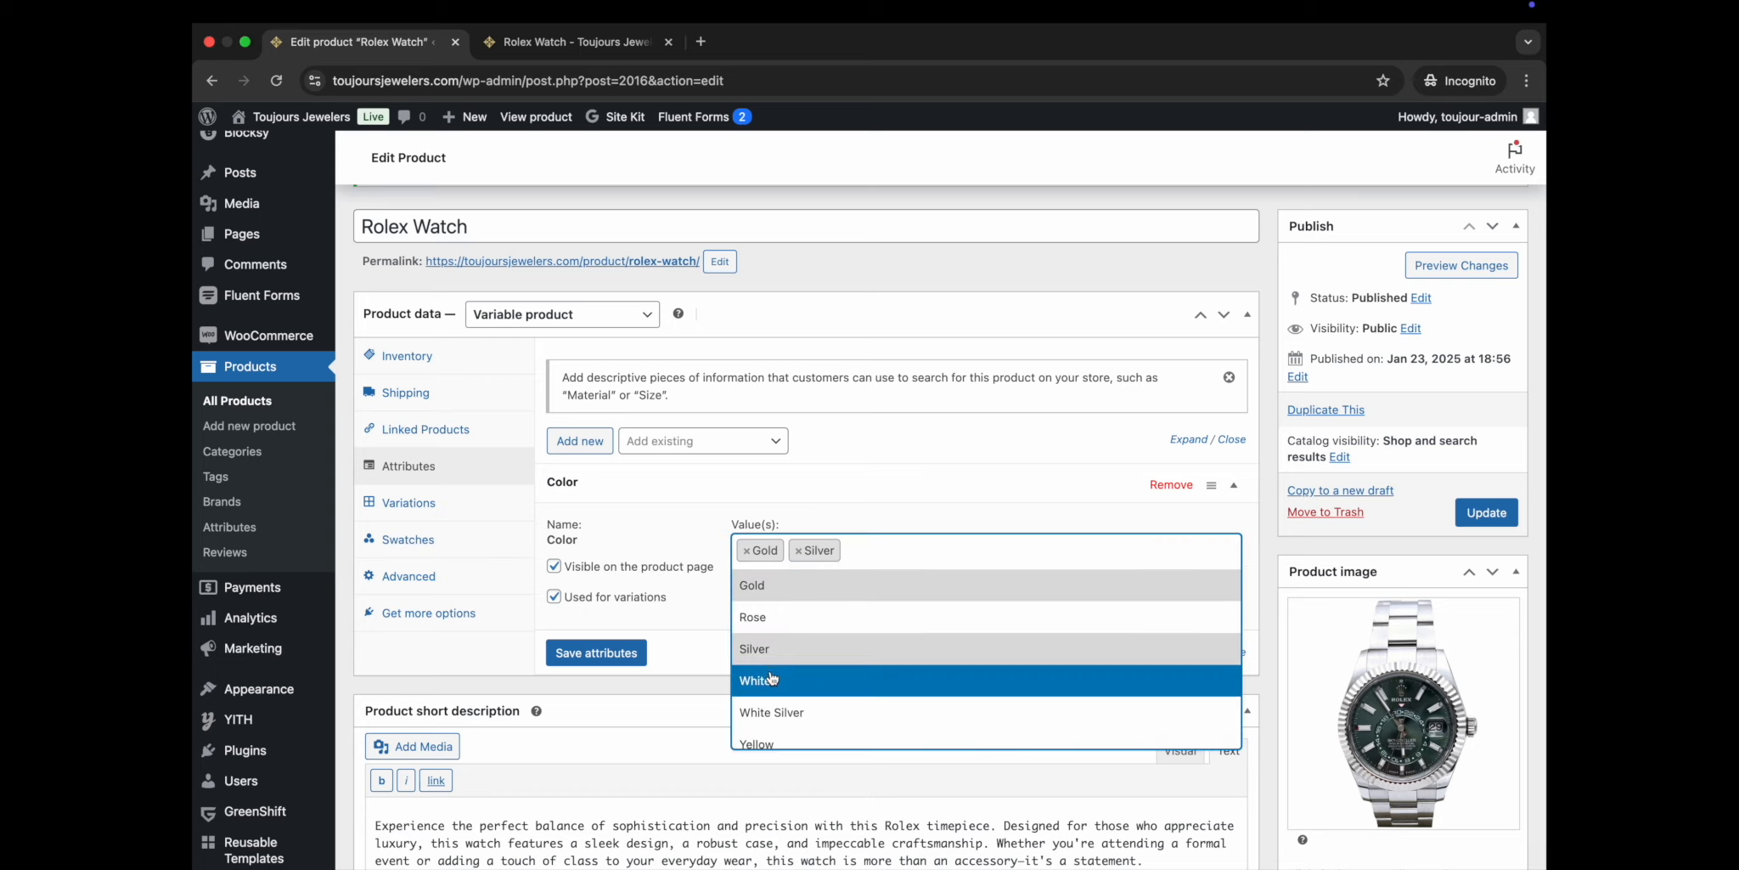
{"action": "scroll", "coordinate": [824, 688], "scroll_direction": "down", "scroll_amount": 1}
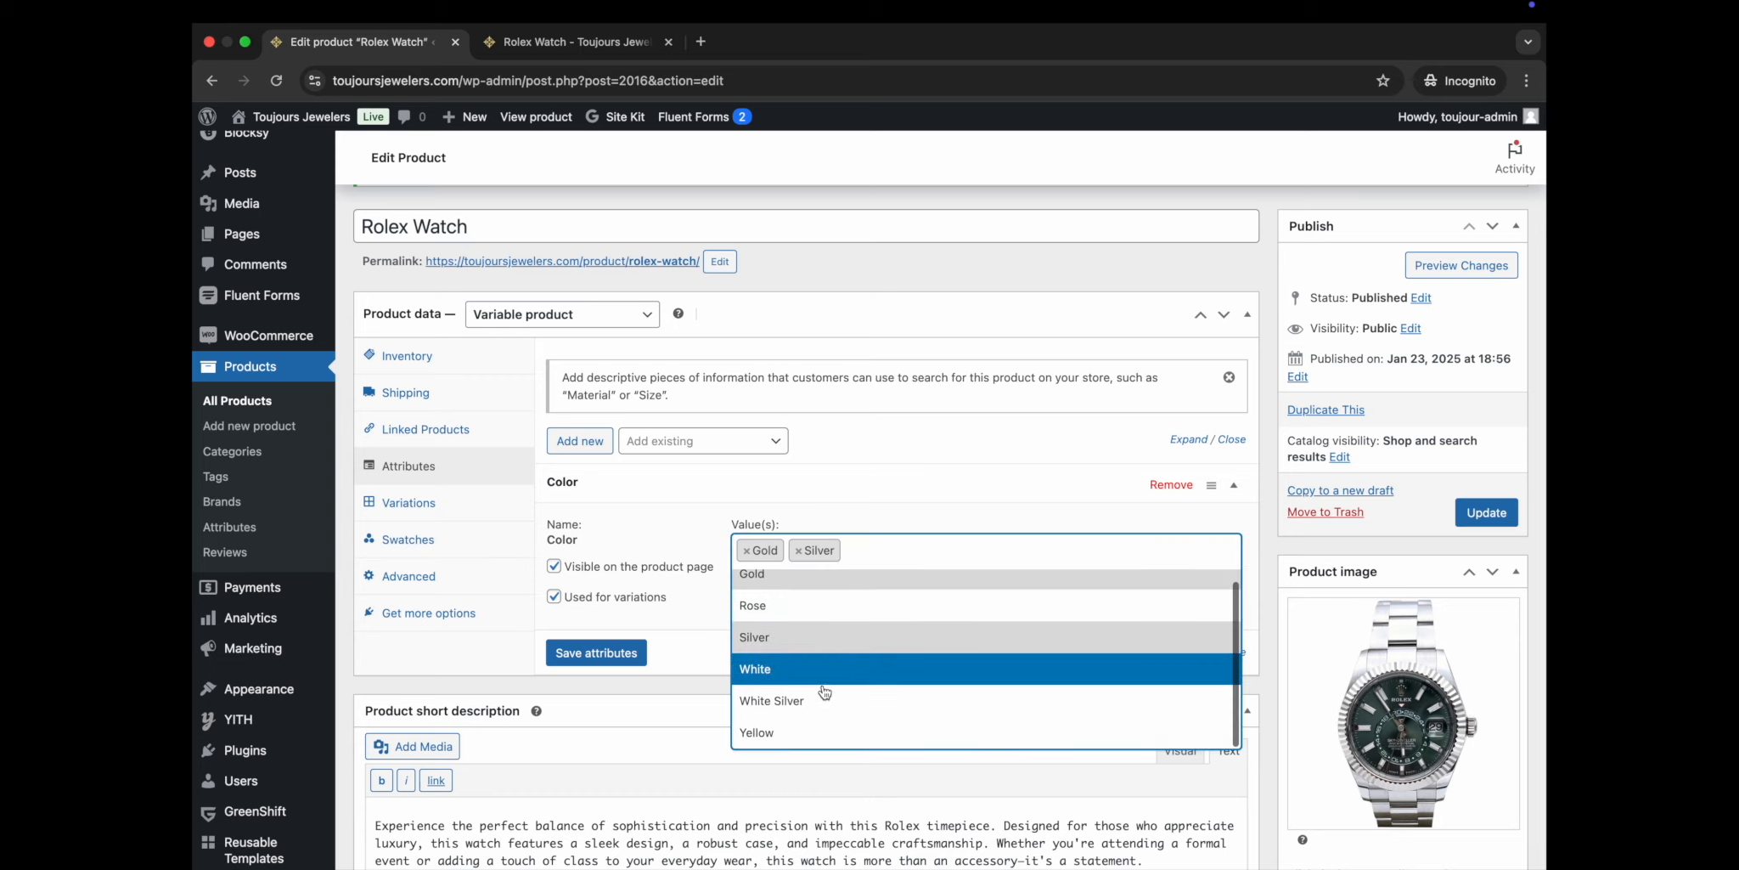
{"action": "left_click", "coordinate": [815, 605]}
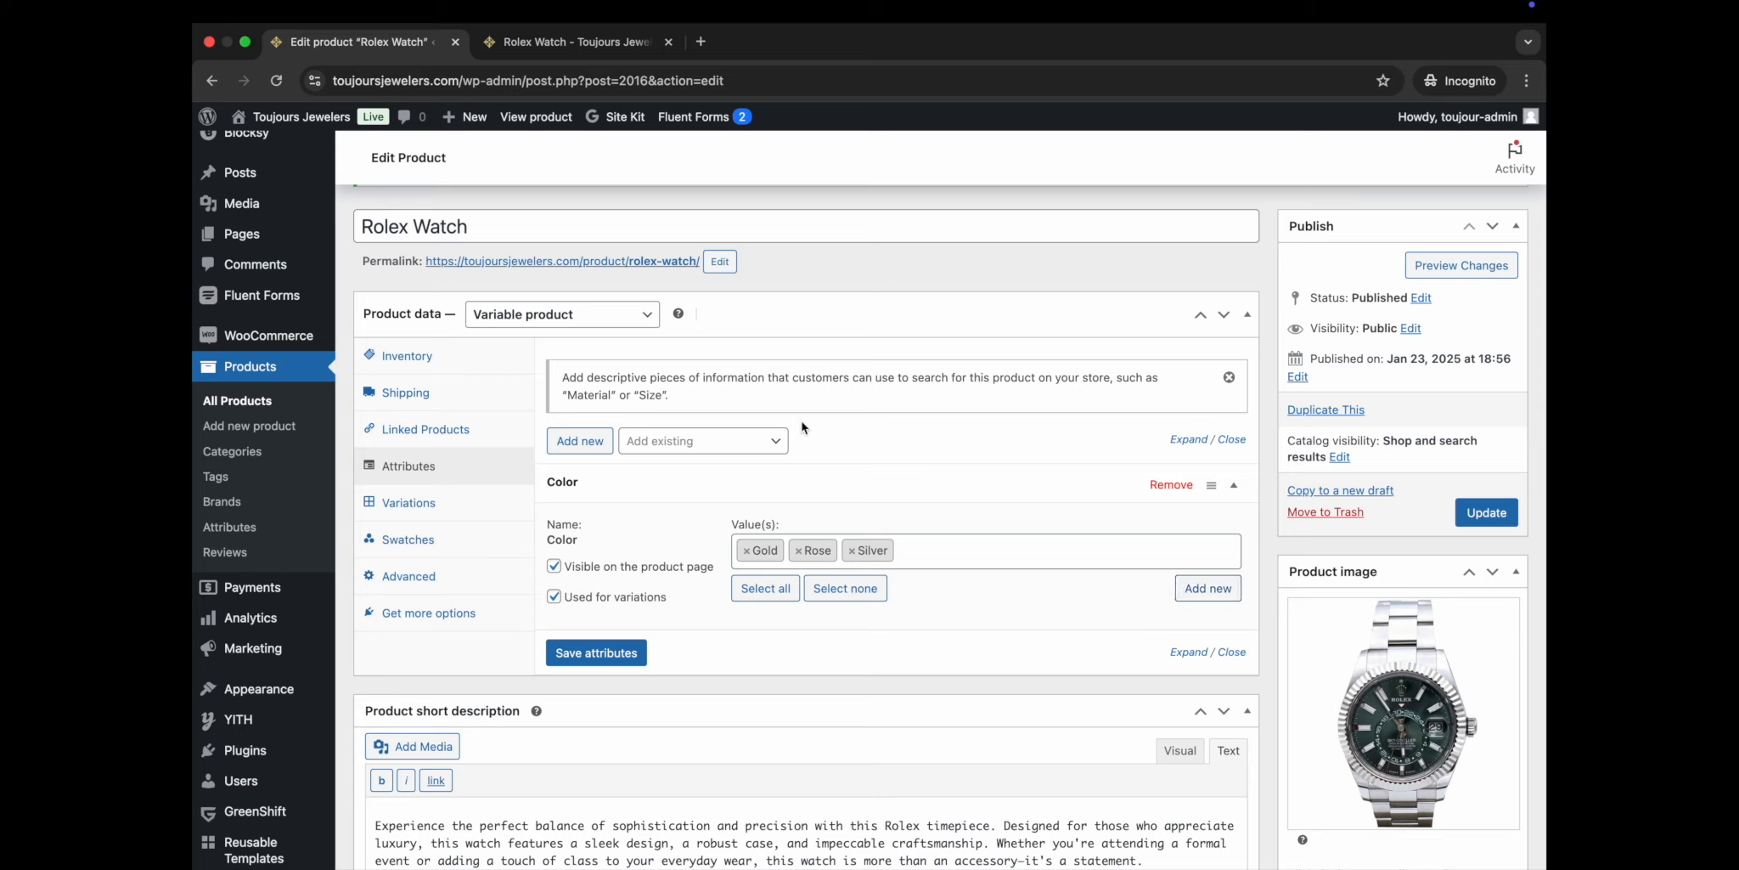
Add the existing Size attribute with the values L, M and S, and save the product's attributes.
{"action": "left_click", "coordinate": [767, 456]}
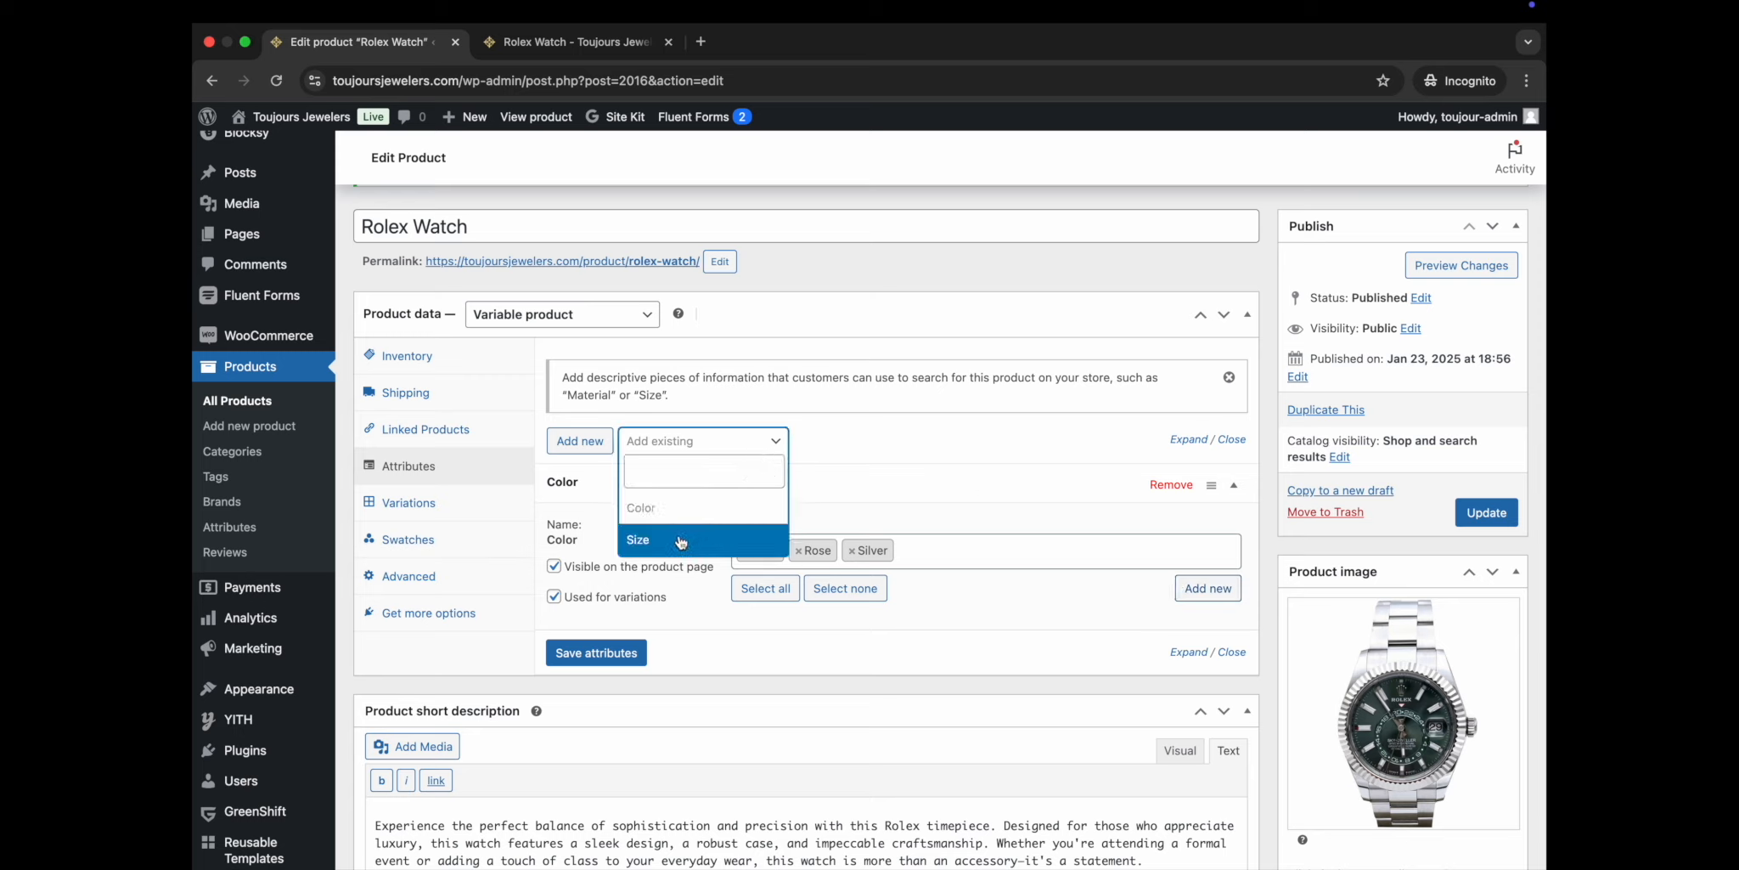
{"action": "left_click", "coordinate": [677, 537]}
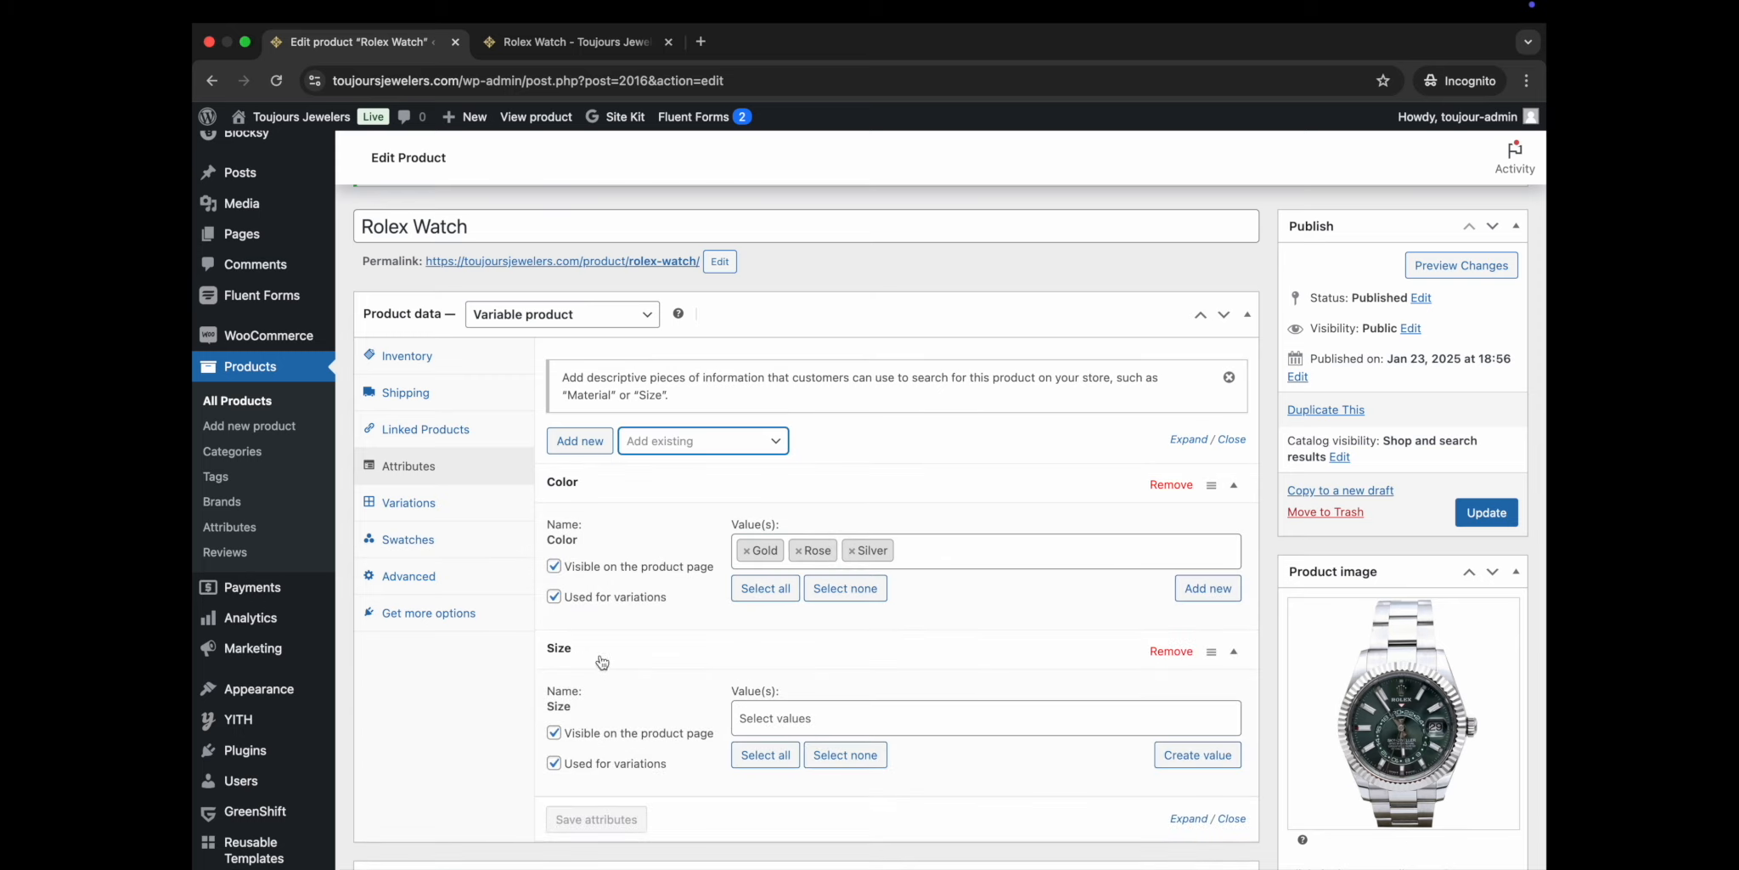
{"action": "scroll", "coordinate": [655, 659], "scroll_direction": "down", "scroll_amount": 2}
{"action": "left_click", "coordinate": [787, 644]}
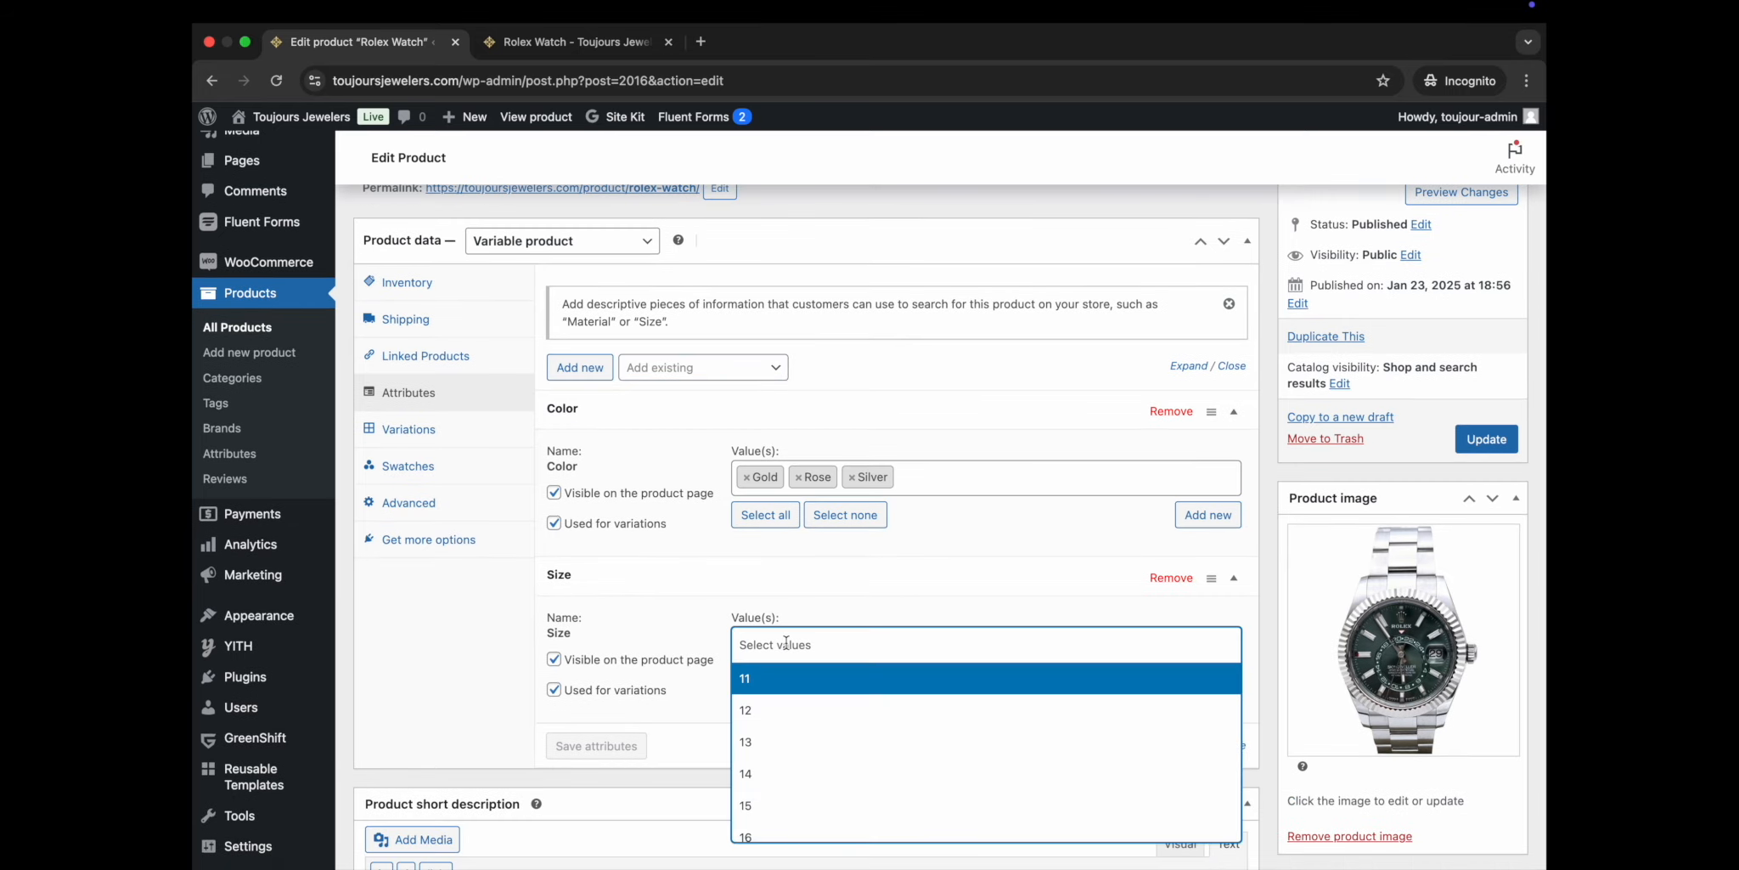
{"action": "scroll", "coordinate": [792, 722], "scroll_direction": "down", "scroll_amount": 3}
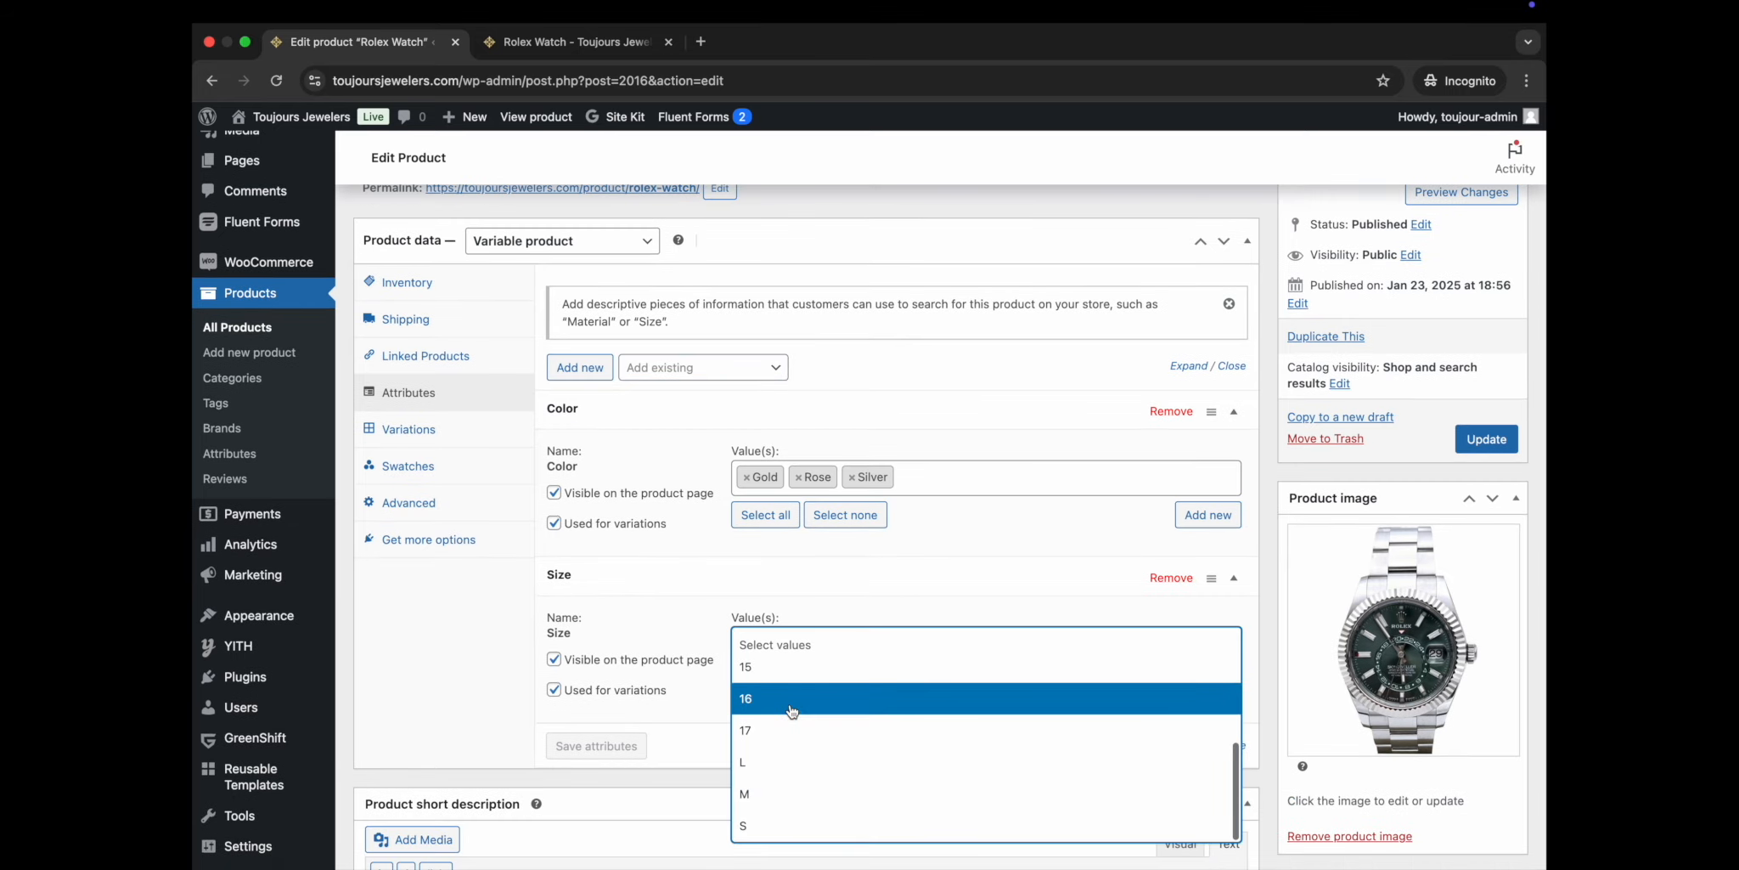
{"action": "left_click", "coordinate": [768, 762]}
{"action": "left_click", "coordinate": [822, 645]}
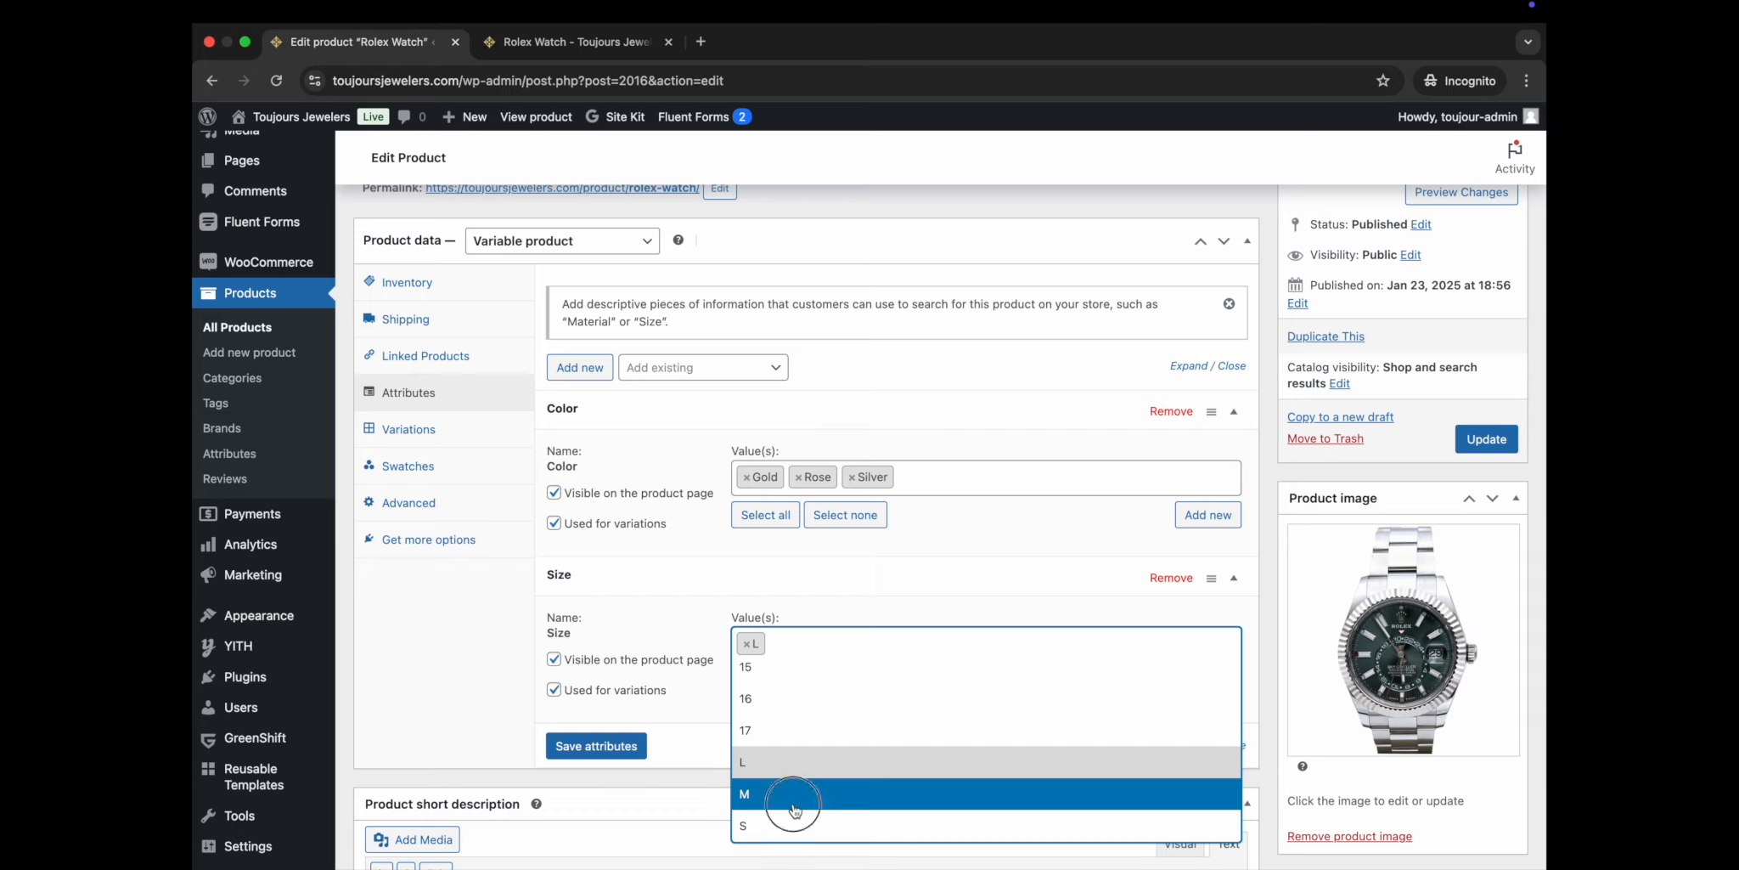
{"action": "left_click", "coordinate": [794, 796]}
{"action": "left_click", "coordinate": [847, 636]}
{"action": "left_click", "coordinate": [805, 827]}
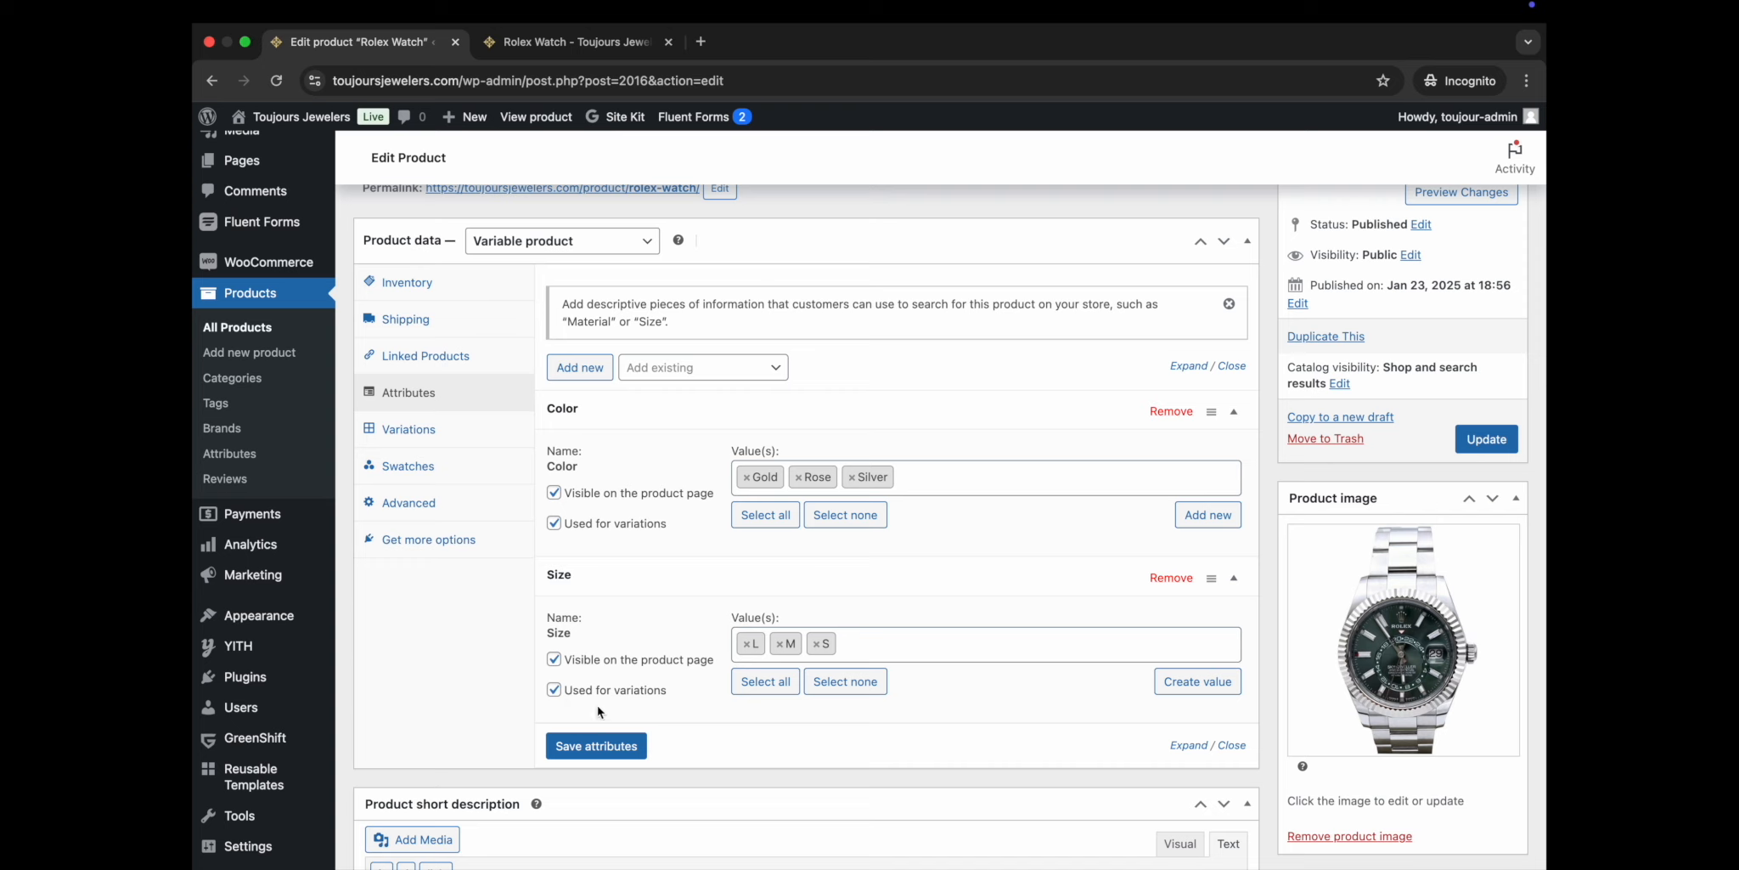
{"action": "left_click", "coordinate": [585, 749]}
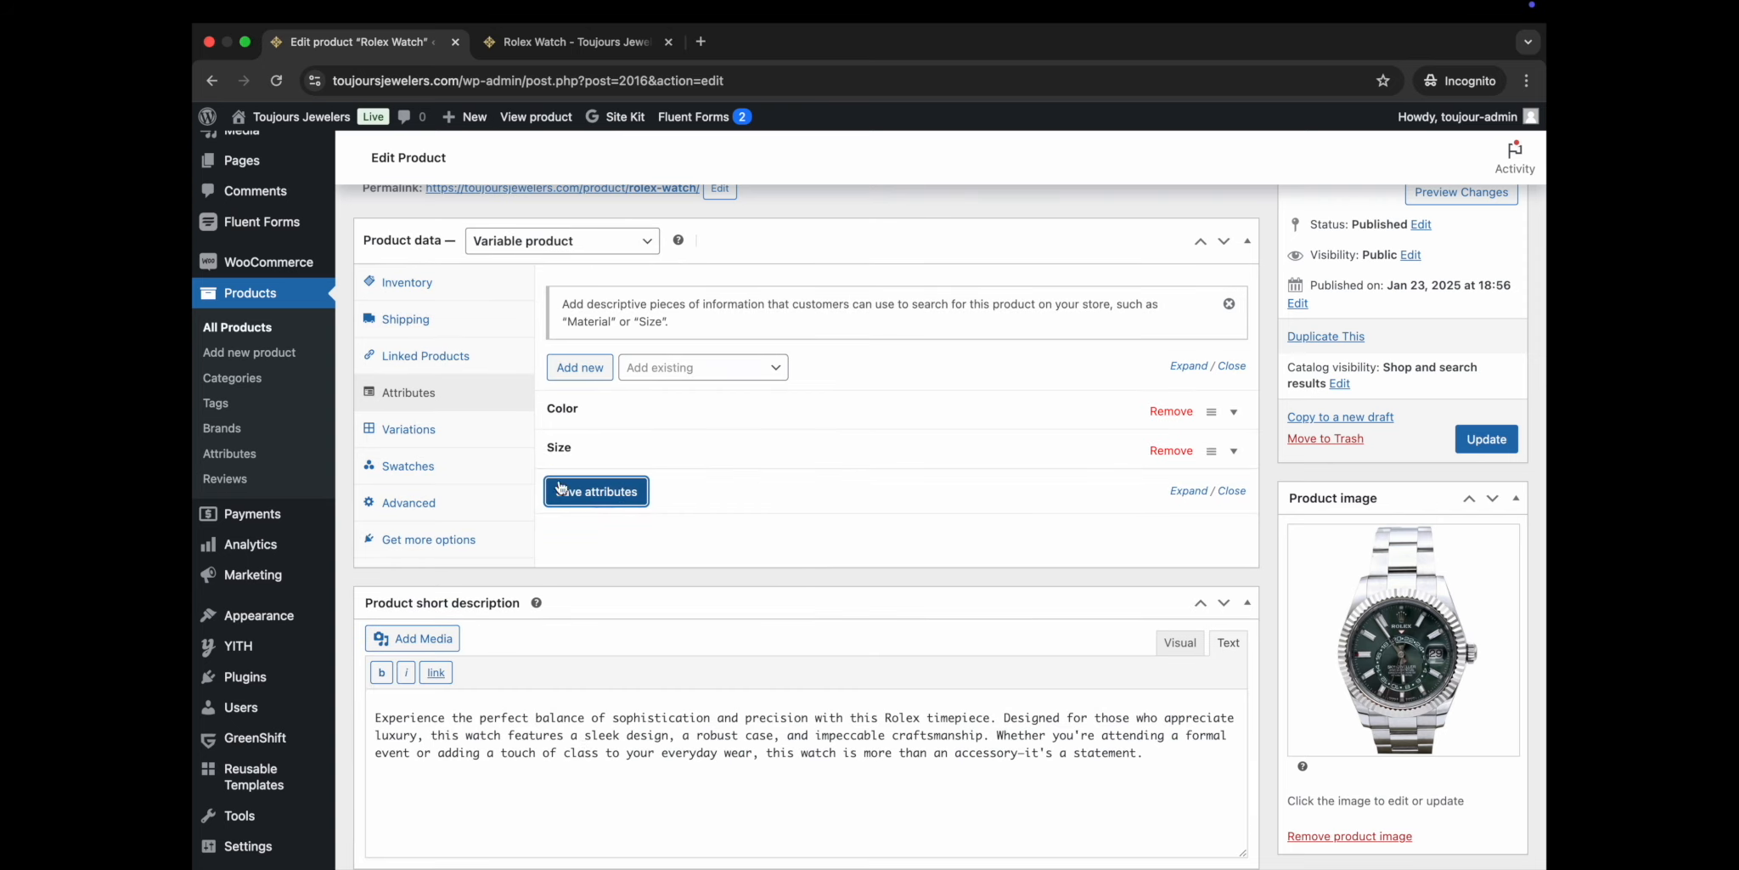
Generate all variations from the product's Color and Size attributes.
{"action": "left_click", "coordinate": [395, 431]}
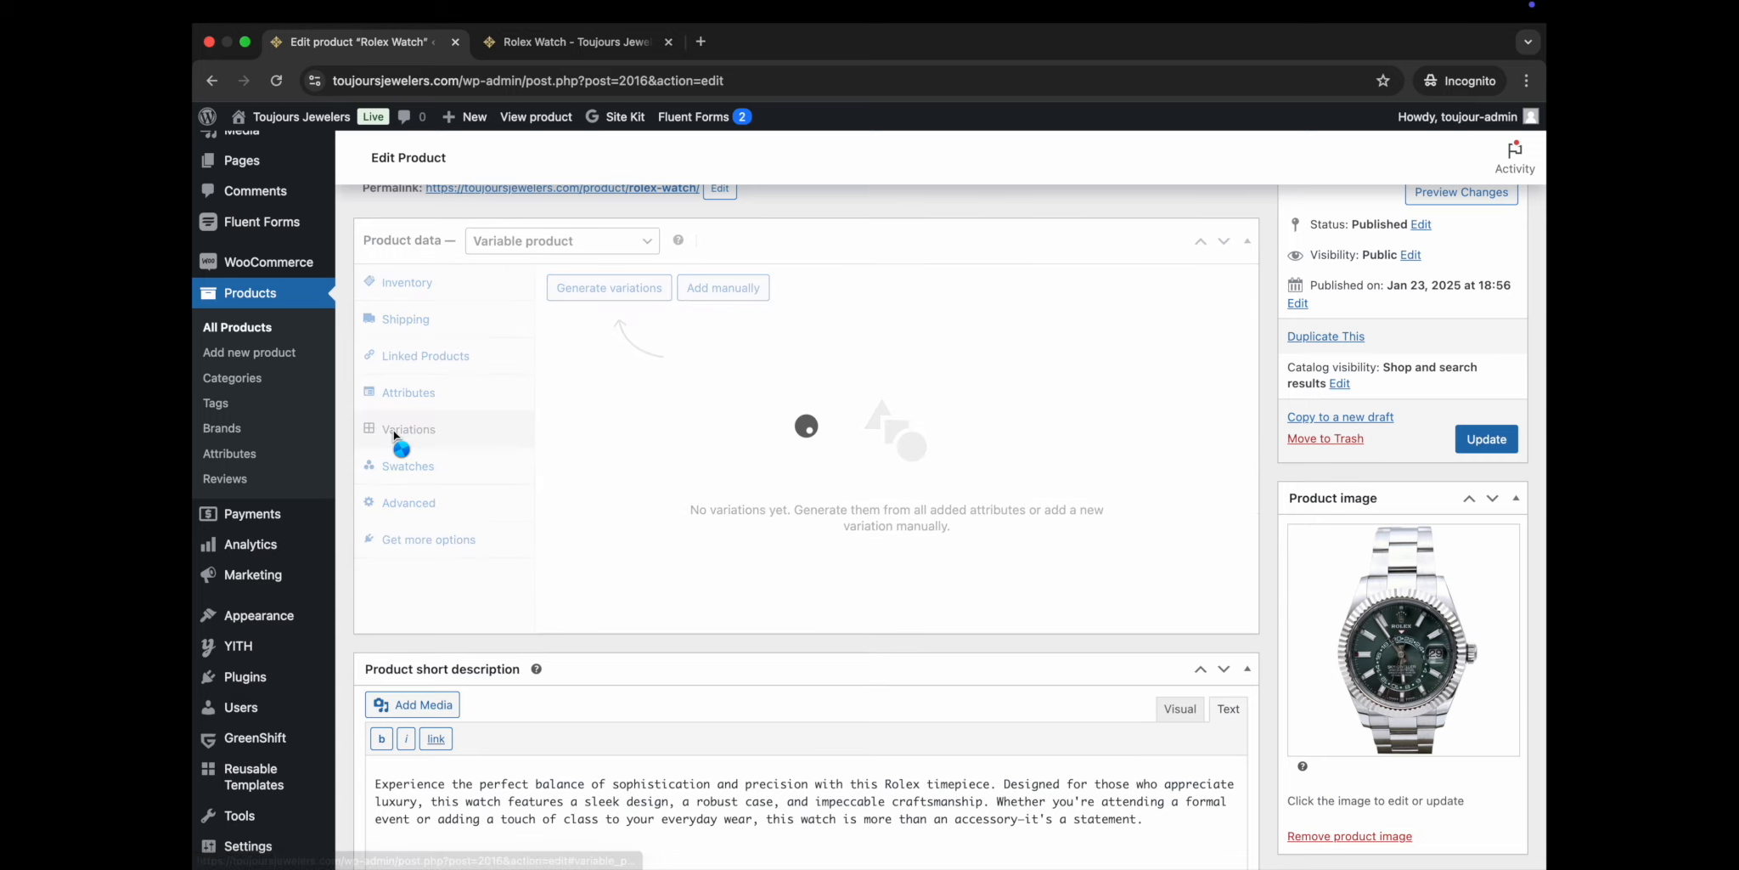
{"action": "left_click", "coordinate": [626, 293]}
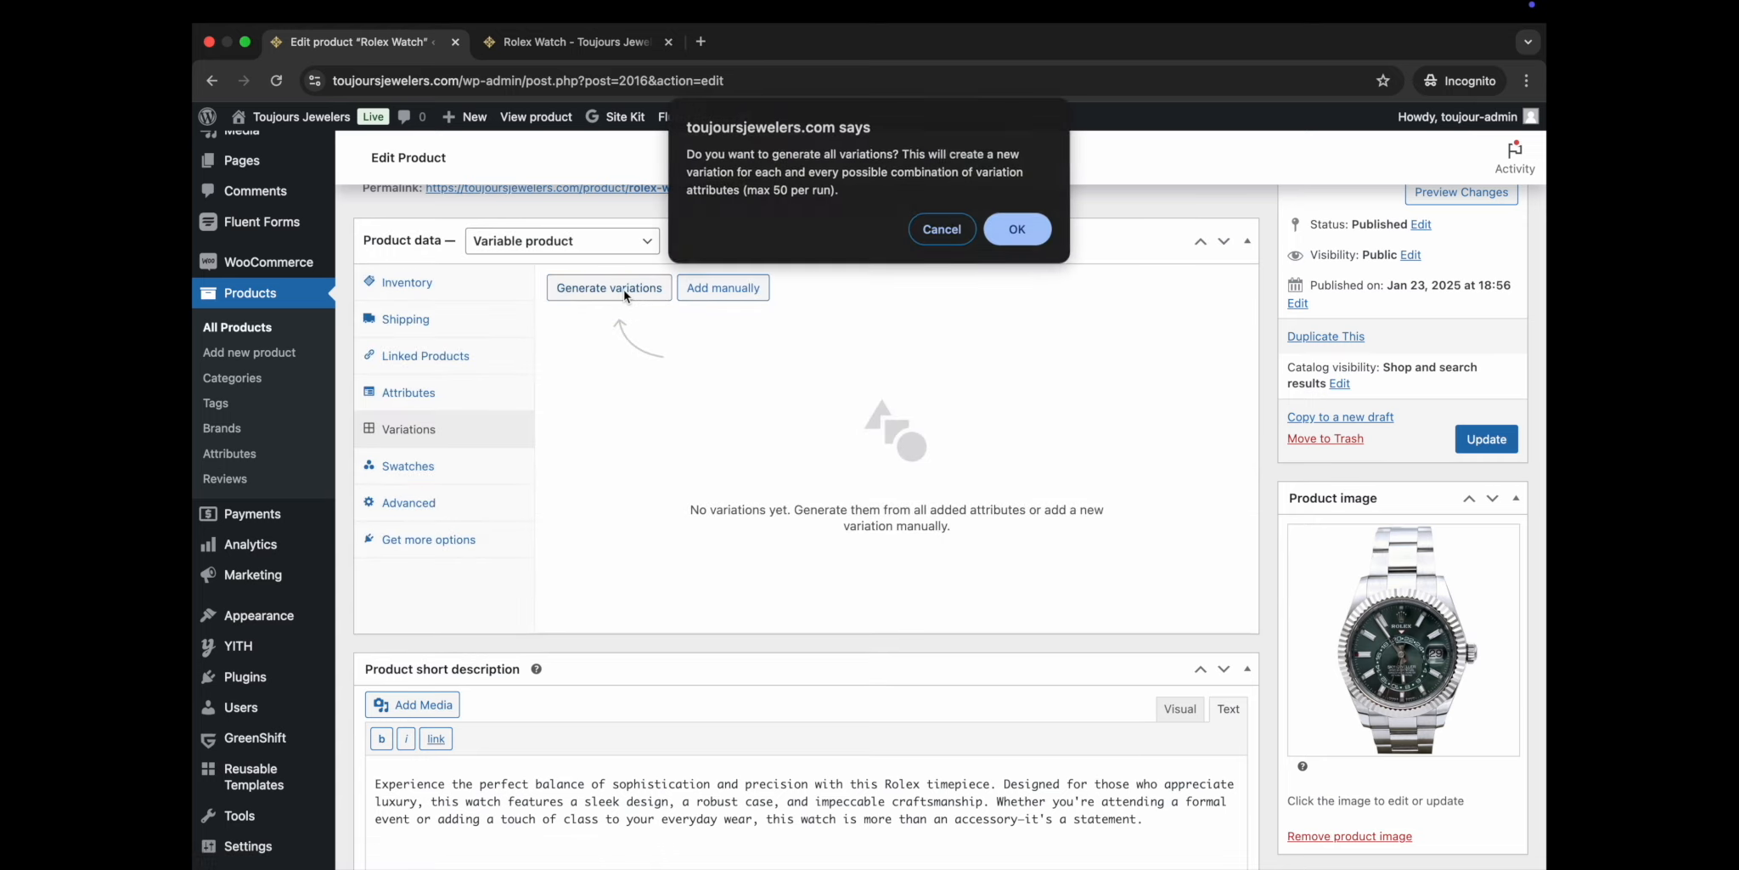
{"action": "left_click", "coordinate": [1006, 230]}
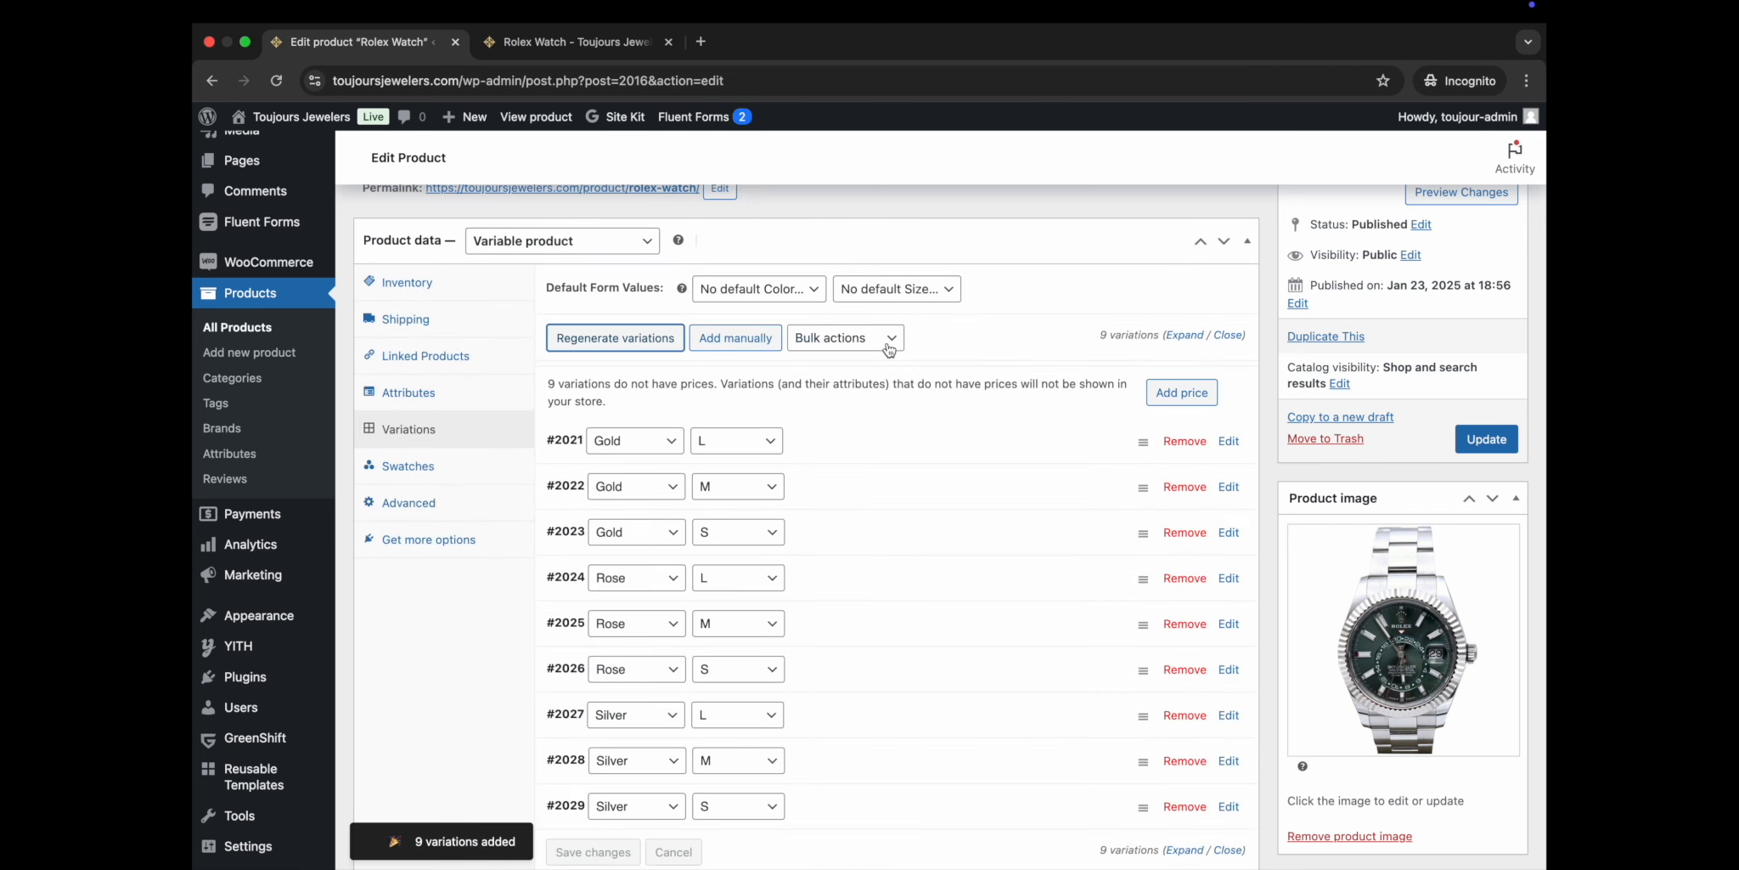
Review the list of variations and examine the settings available for the Gold, size L variation.
{"action": "scroll", "coordinate": [888, 349], "scroll_direction": "down", "scroll_amount": 1}
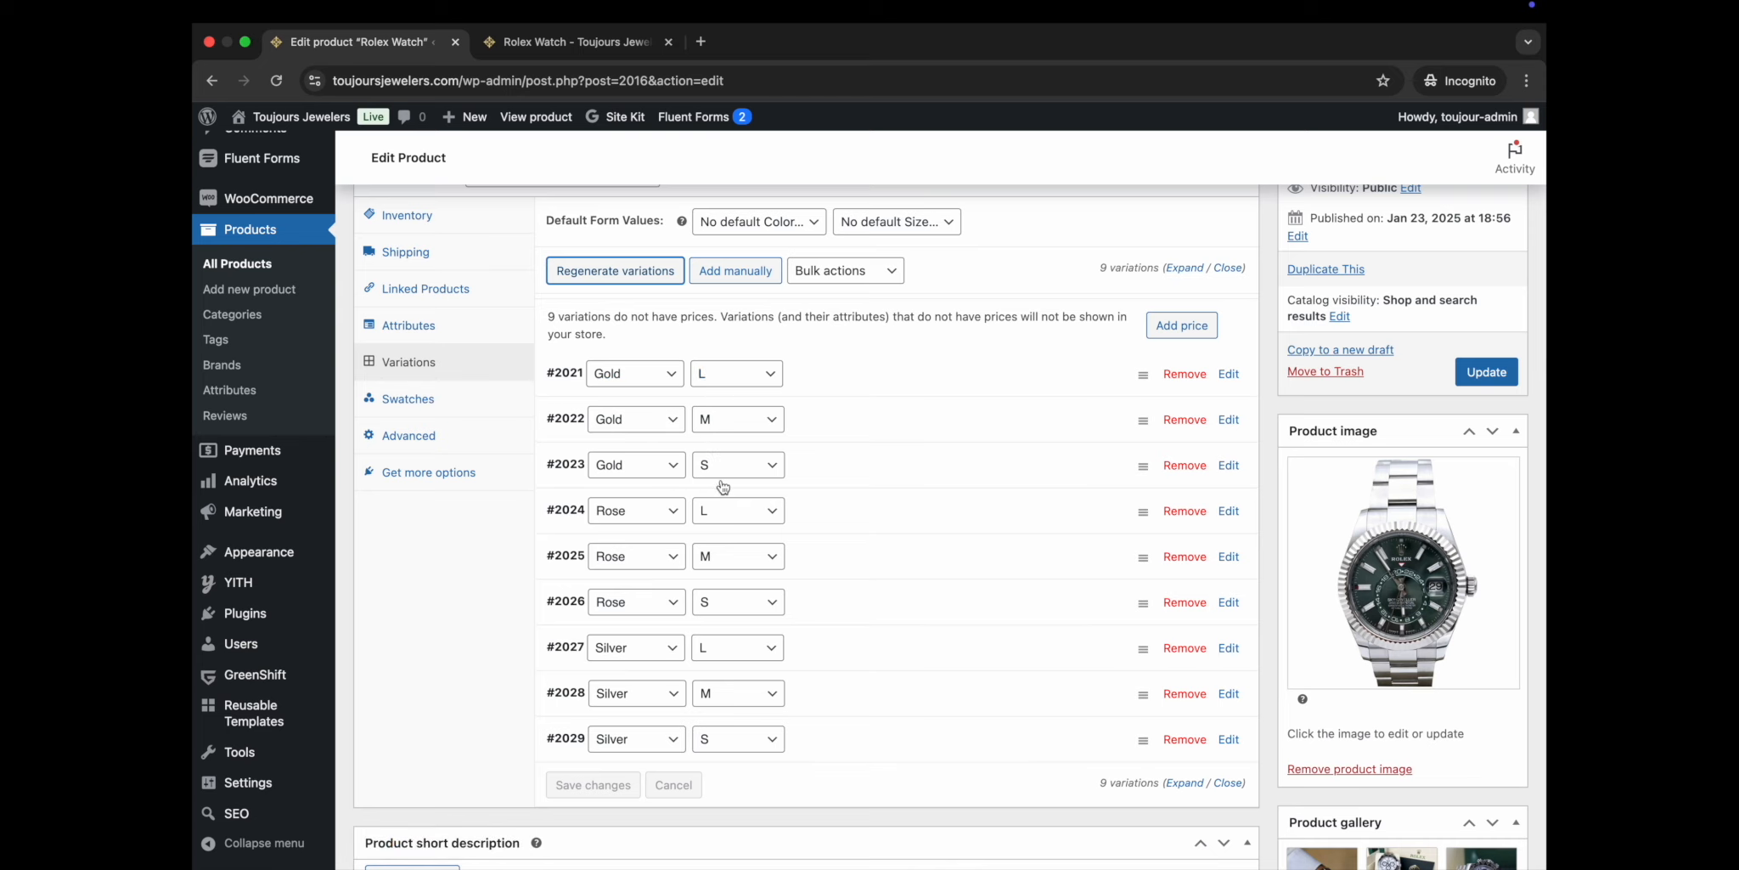
{"action": "scroll", "coordinate": [722, 486], "scroll_direction": "down", "scroll_amount": 1}
{"action": "scroll", "coordinate": [722, 485], "scroll_direction": "up", "scroll_amount": 2}
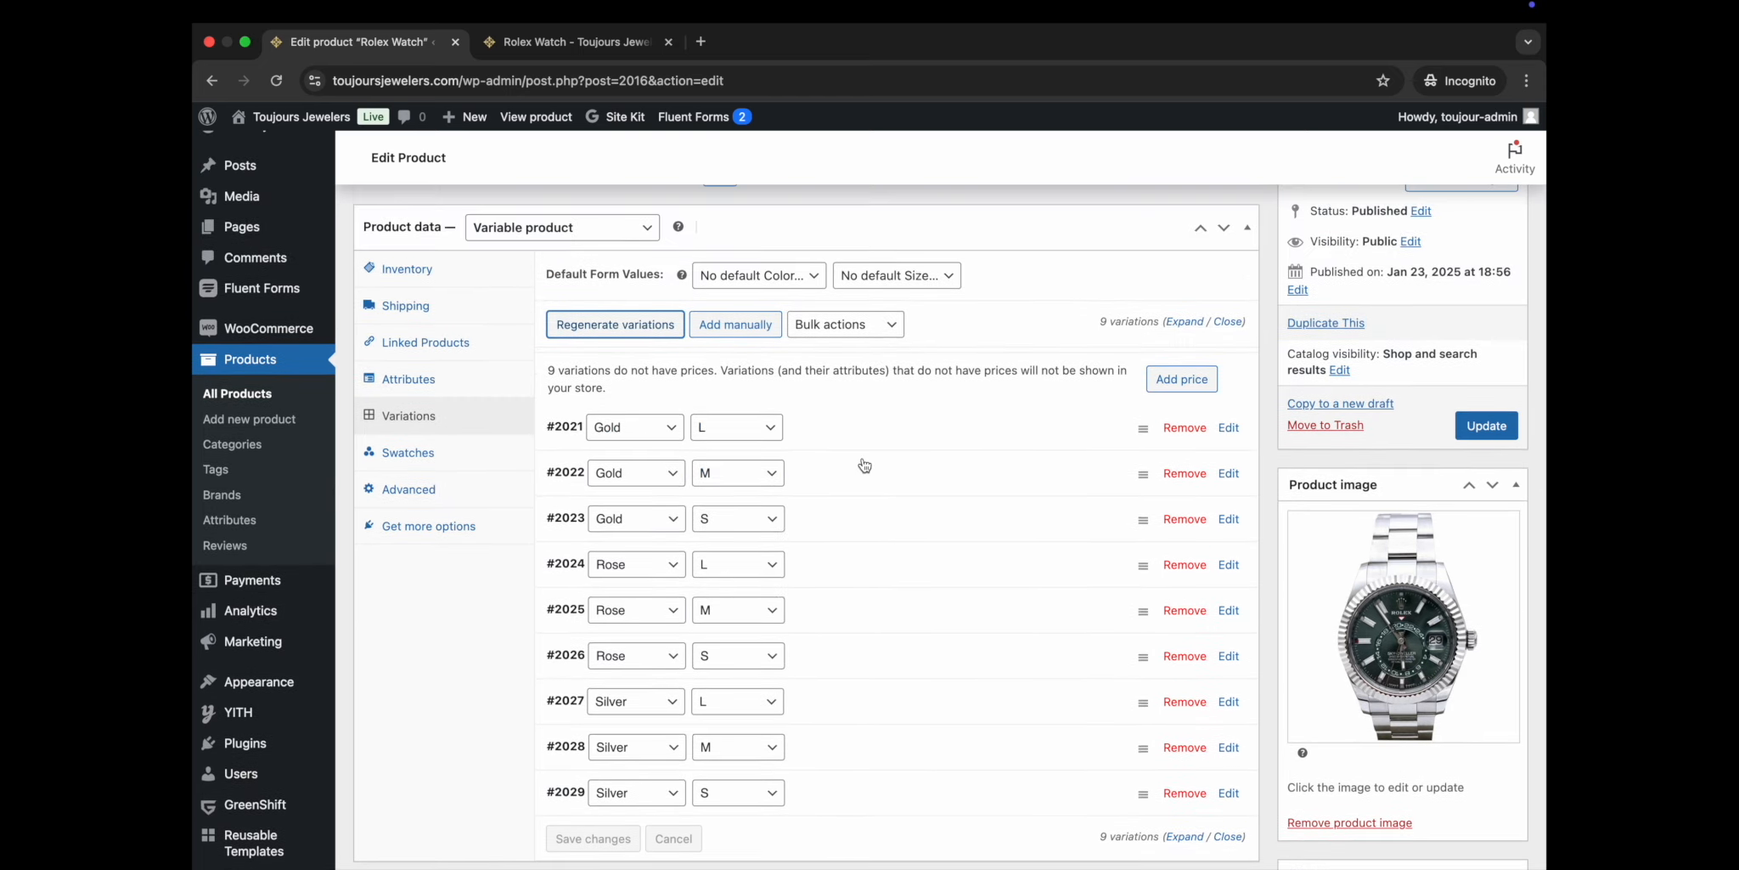
{"action": "left_click", "coordinate": [894, 439]}
{"action": "scroll", "coordinate": [892, 429], "scroll_direction": "down", "scroll_amount": 2}
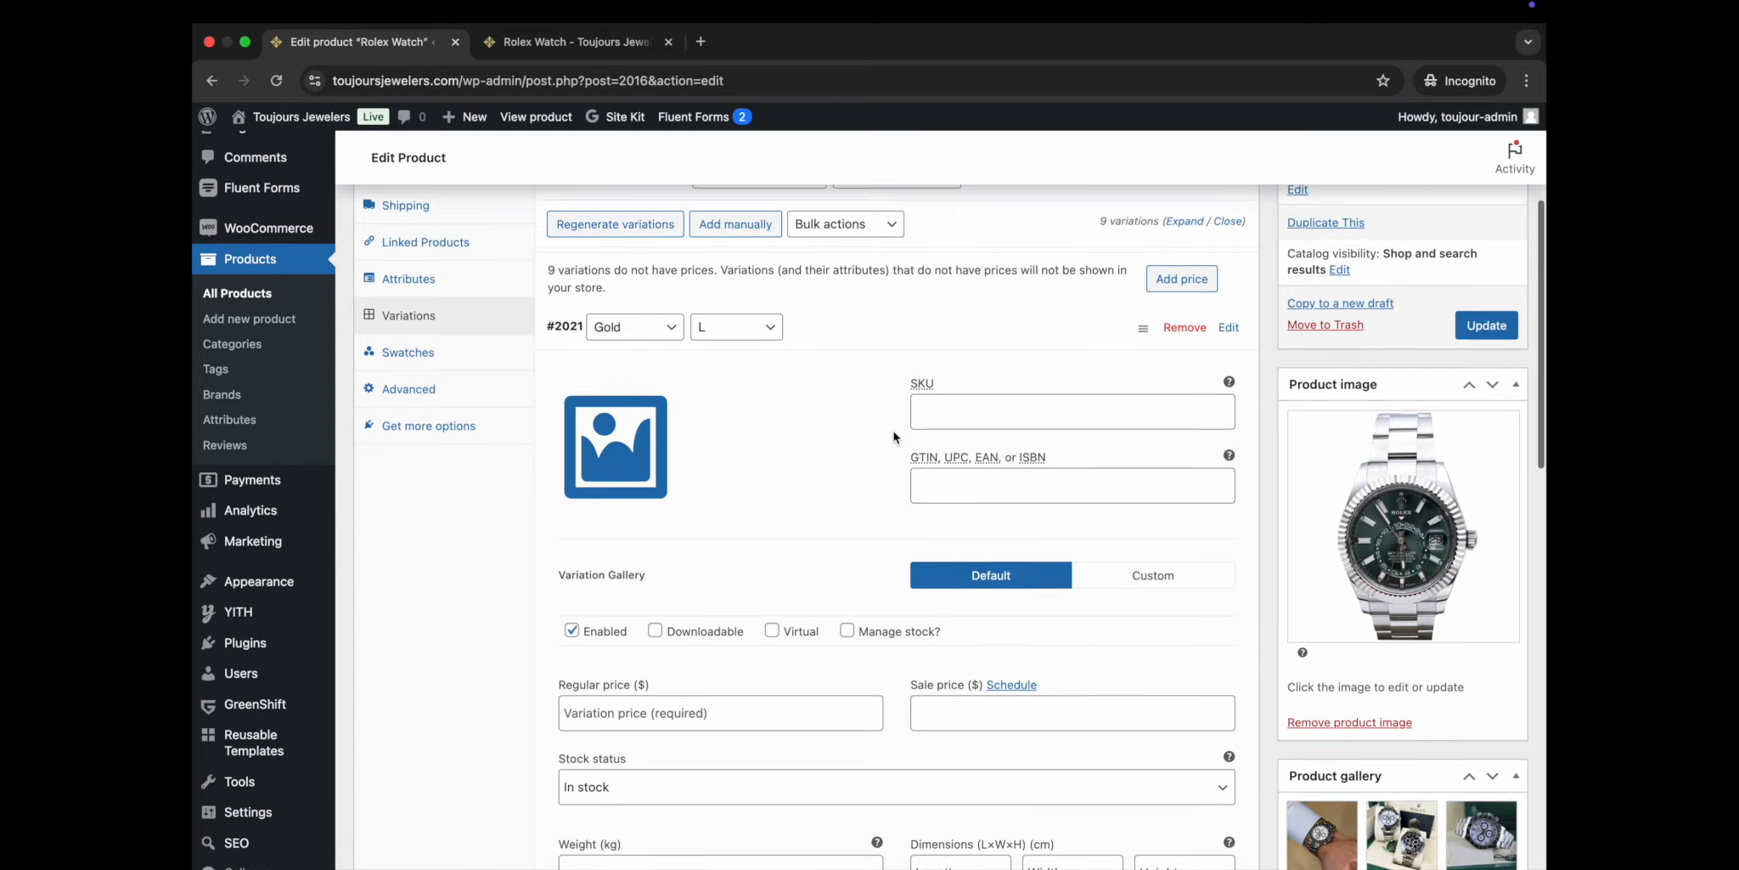
{"action": "scroll", "coordinate": [892, 430], "scroll_direction": "down", "scroll_amount": 1}
{"action": "scroll", "coordinate": [893, 429], "scroll_direction": "up", "scroll_amount": 1}
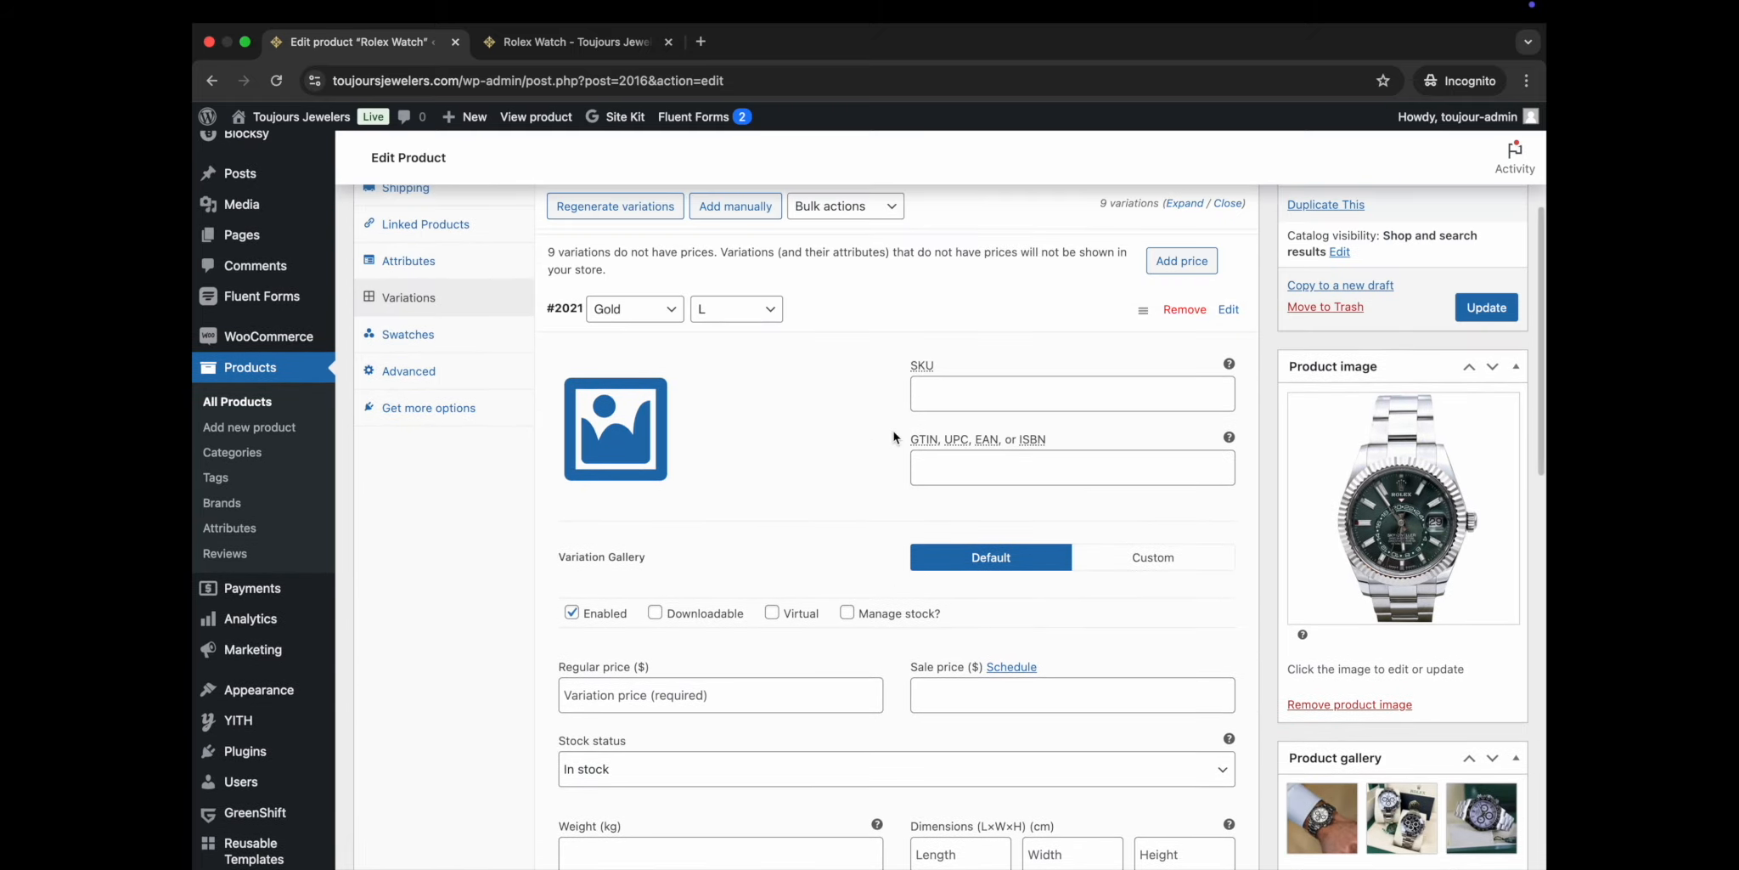
{"action": "scroll", "coordinate": [893, 429], "scroll_direction": "down", "scroll_amount": 1}
{"action": "scroll", "coordinate": [892, 430], "scroll_direction": "down", "scroll_amount": 3}
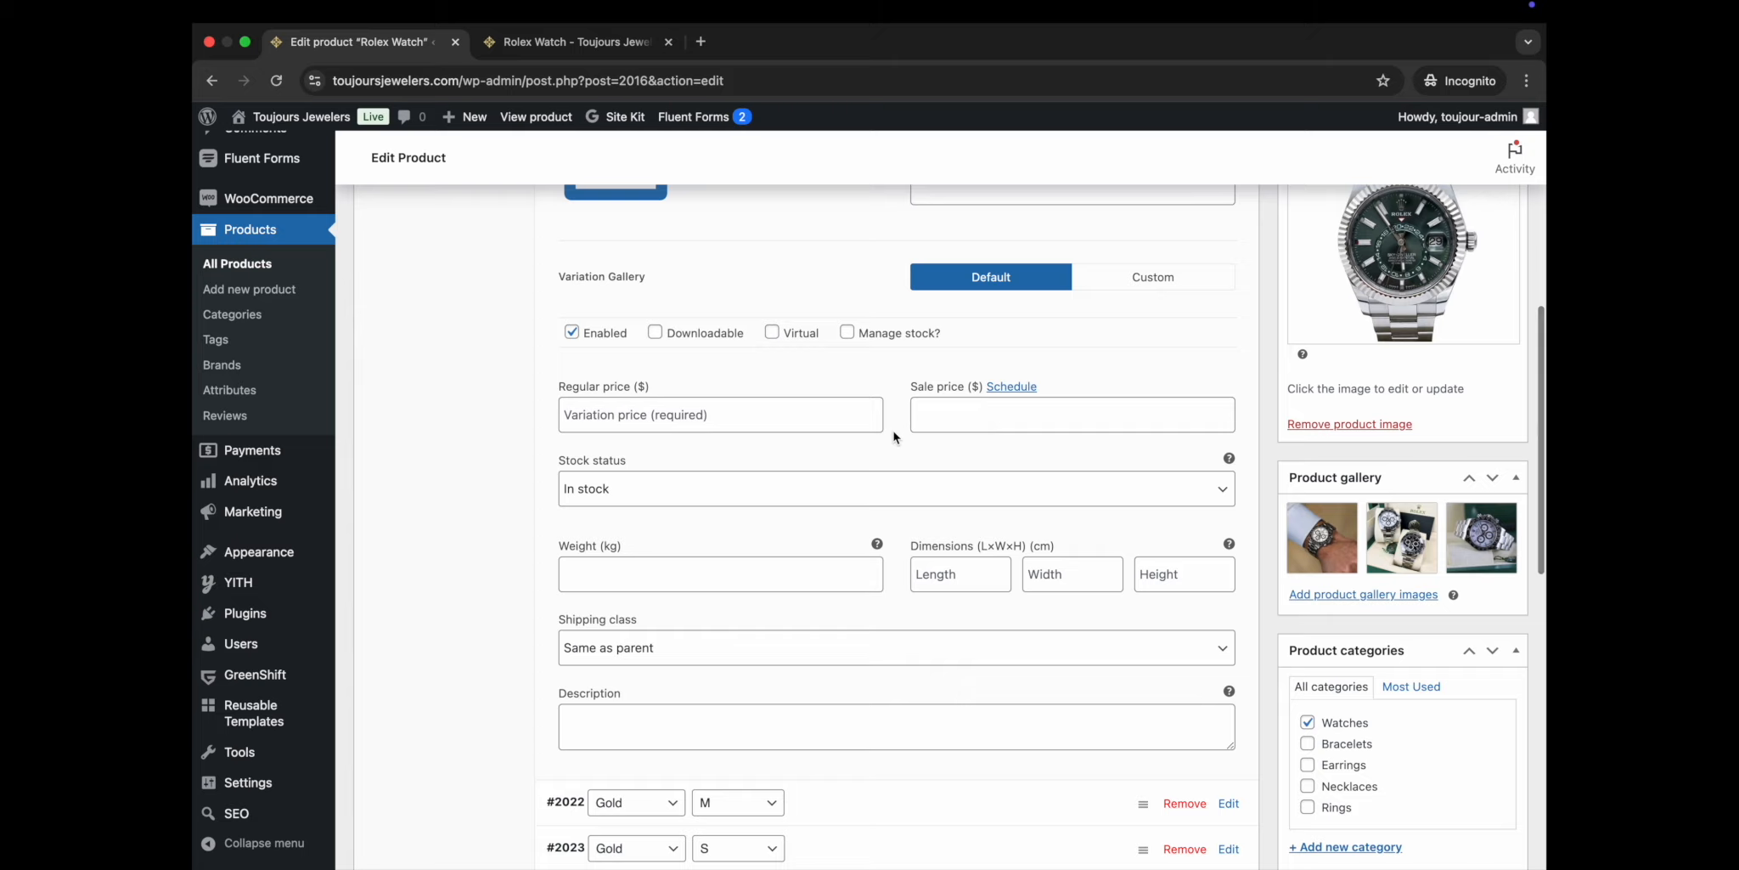
{"action": "scroll", "coordinate": [892, 429], "scroll_direction": "up", "scroll_amount": 3}
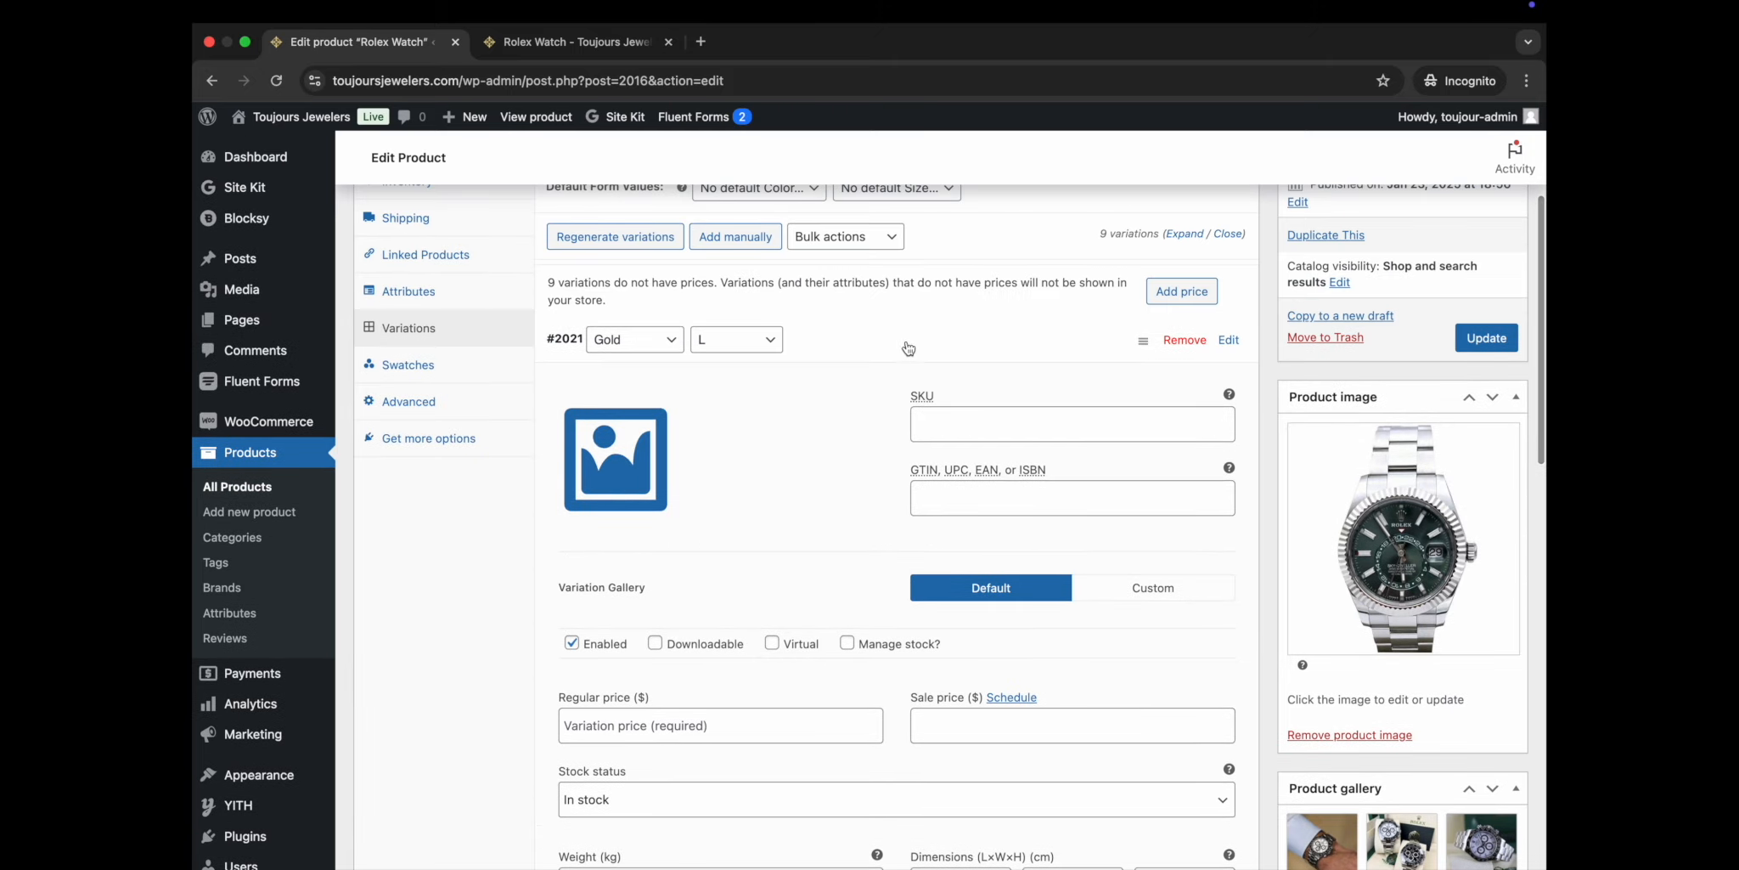
{"action": "left_click", "coordinate": [908, 348]}
Set the regular price of the Gold, size M variation to 230.
{"action": "left_click", "coordinate": [875, 383]}
{"action": "scroll", "coordinate": [867, 467], "scroll_direction": "down", "scroll_amount": 3}
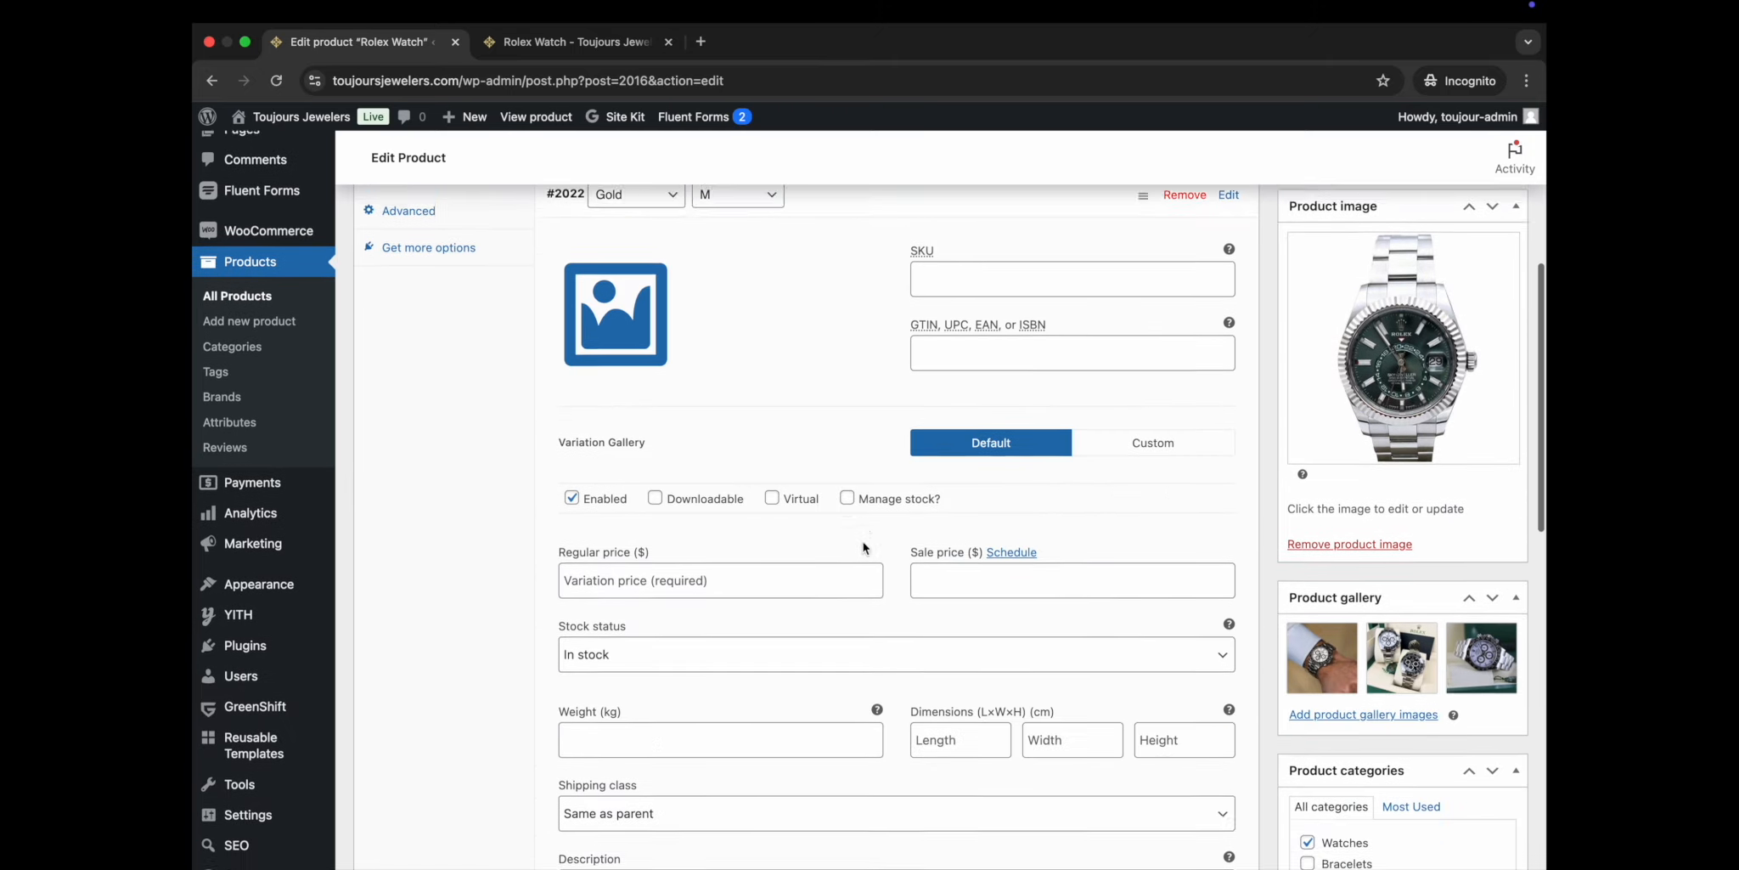
{"action": "left_click", "coordinate": [629, 561]}
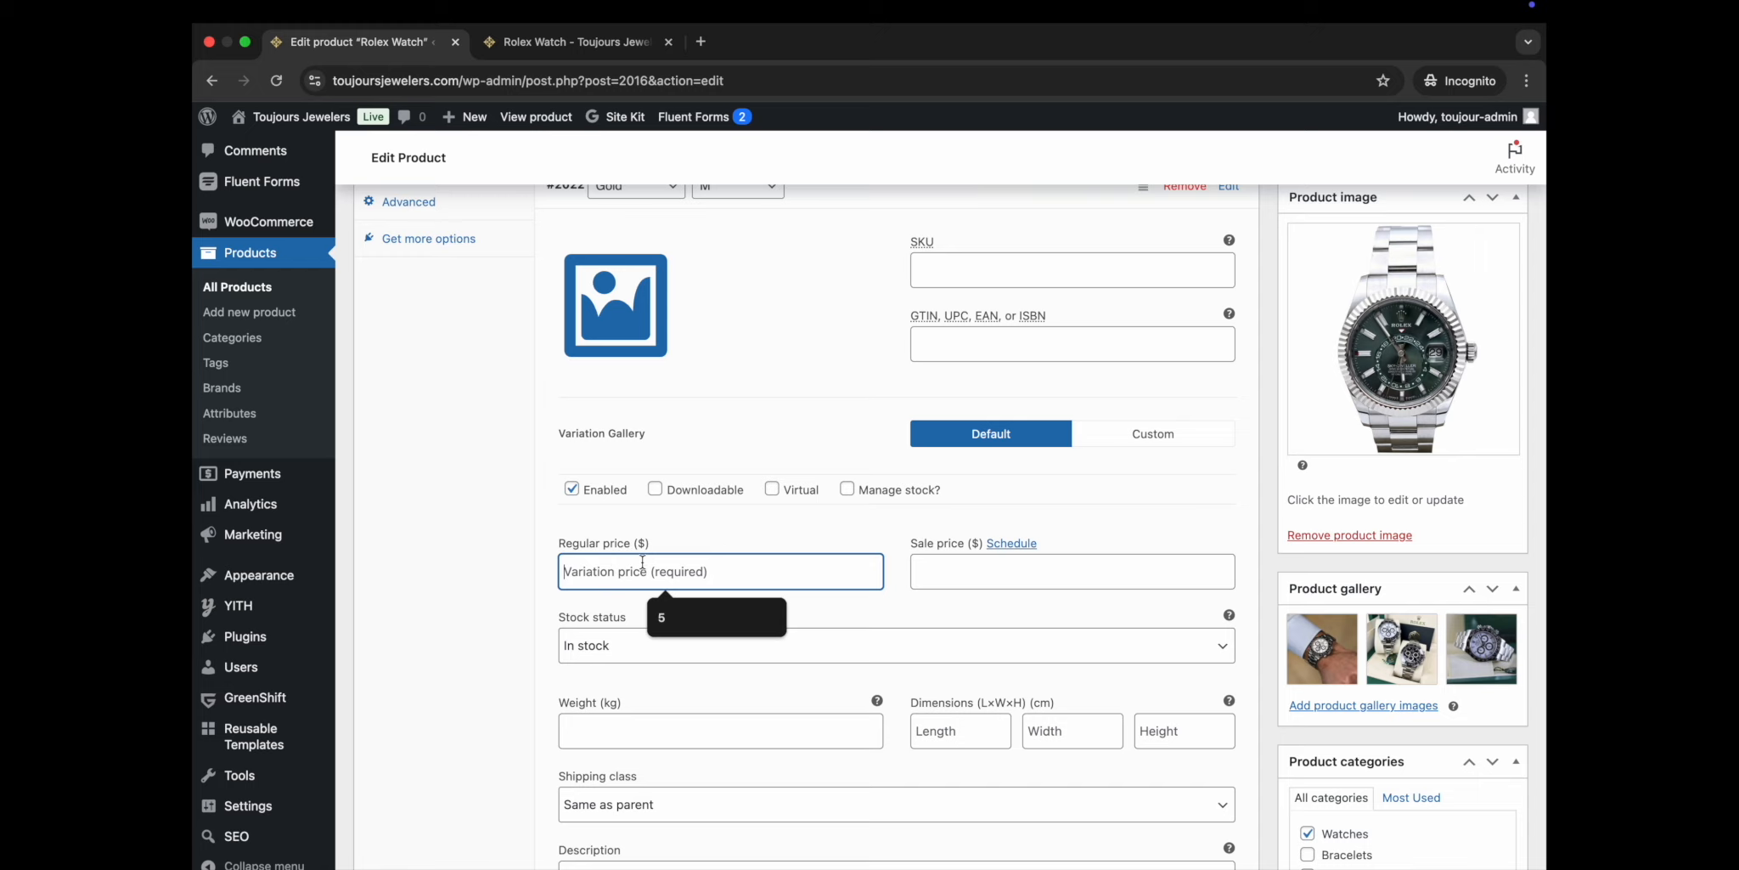
{"action": "scroll", "coordinate": [801, 548], "scroll_direction": "up", "scroll_amount": 3}
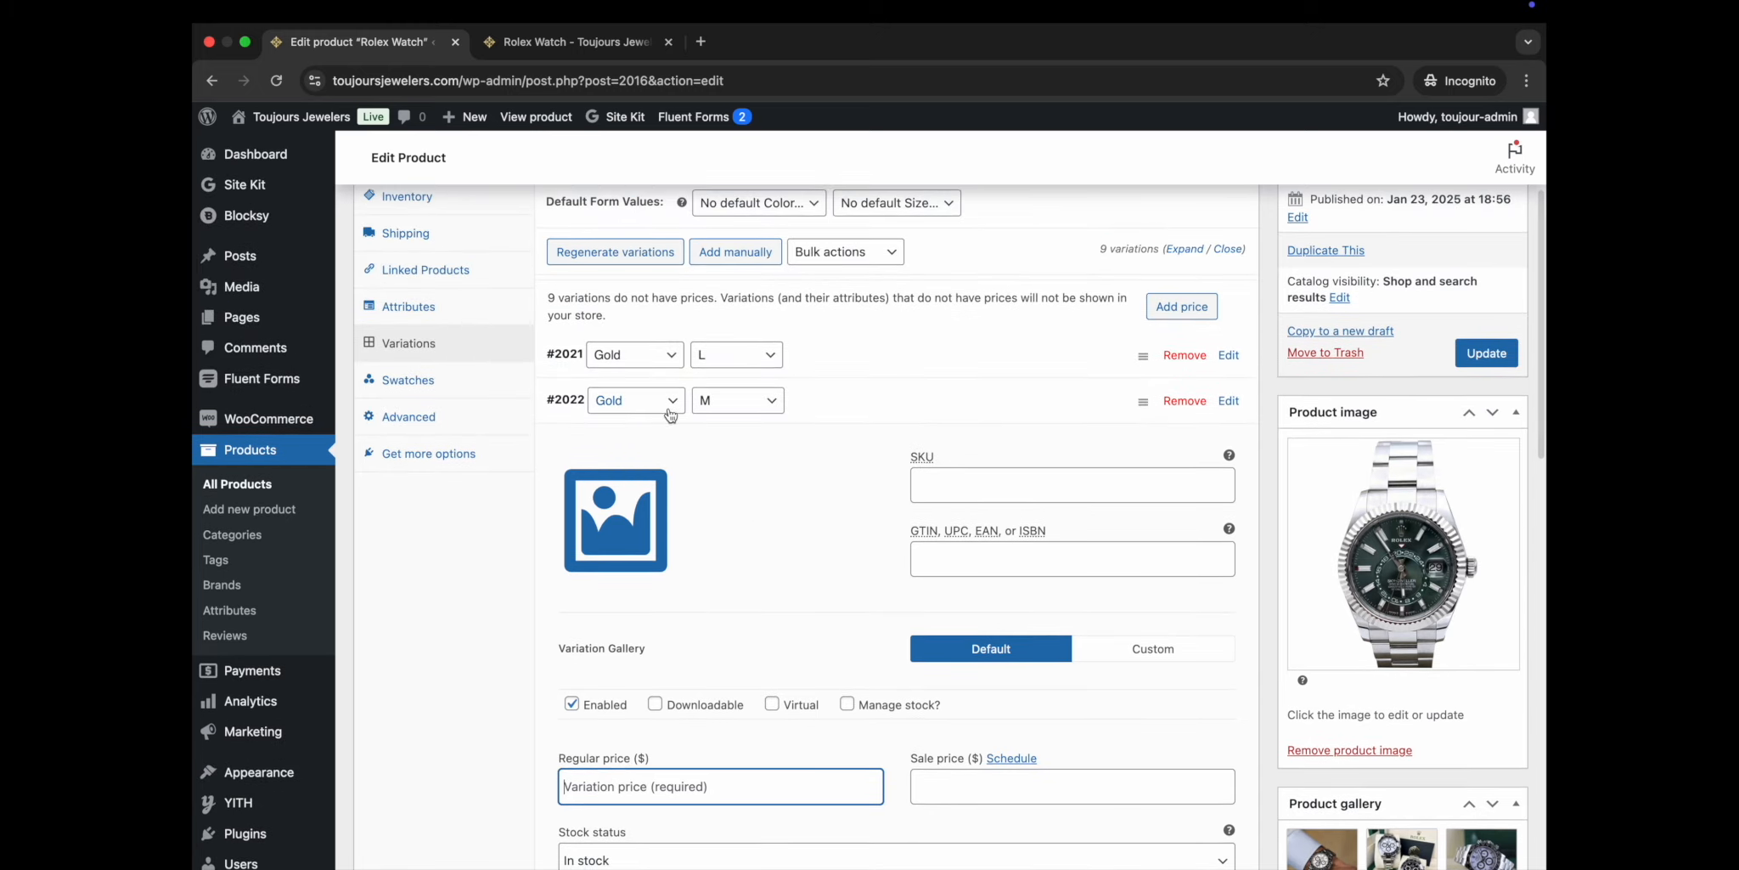
{"action": "scroll", "coordinate": [763, 524], "scroll_direction": "down", "scroll_amount": 3}
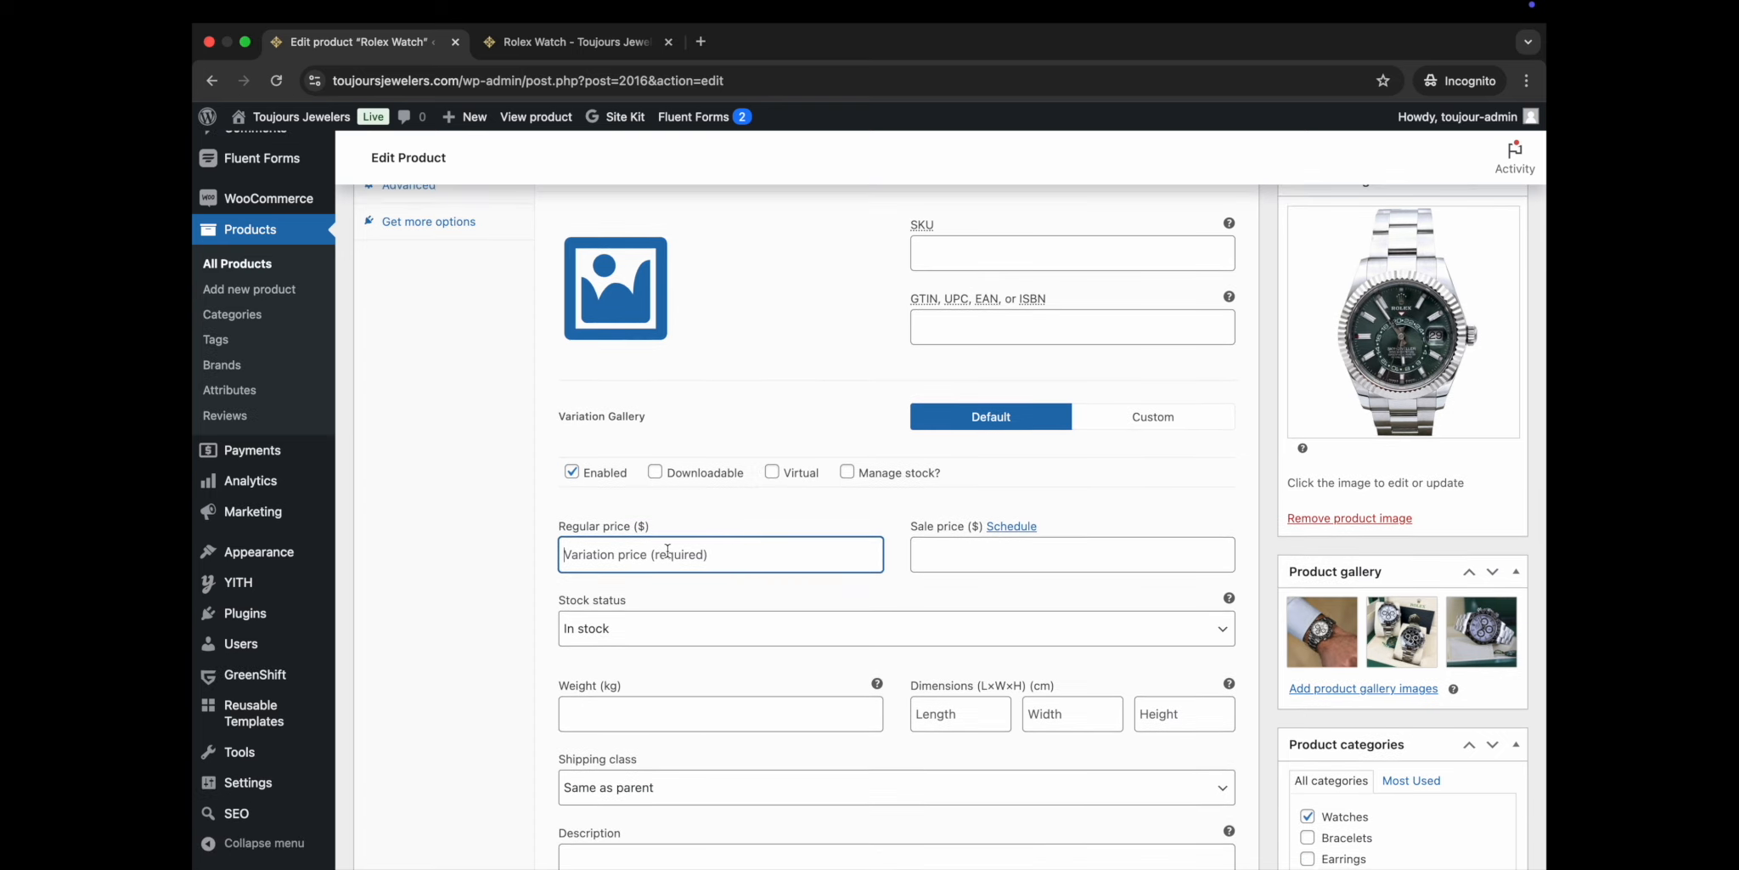
{"action": "type", "text": "230"}
{"action": "scroll", "coordinate": [799, 518], "scroll_direction": "up", "scroll_amount": 5}
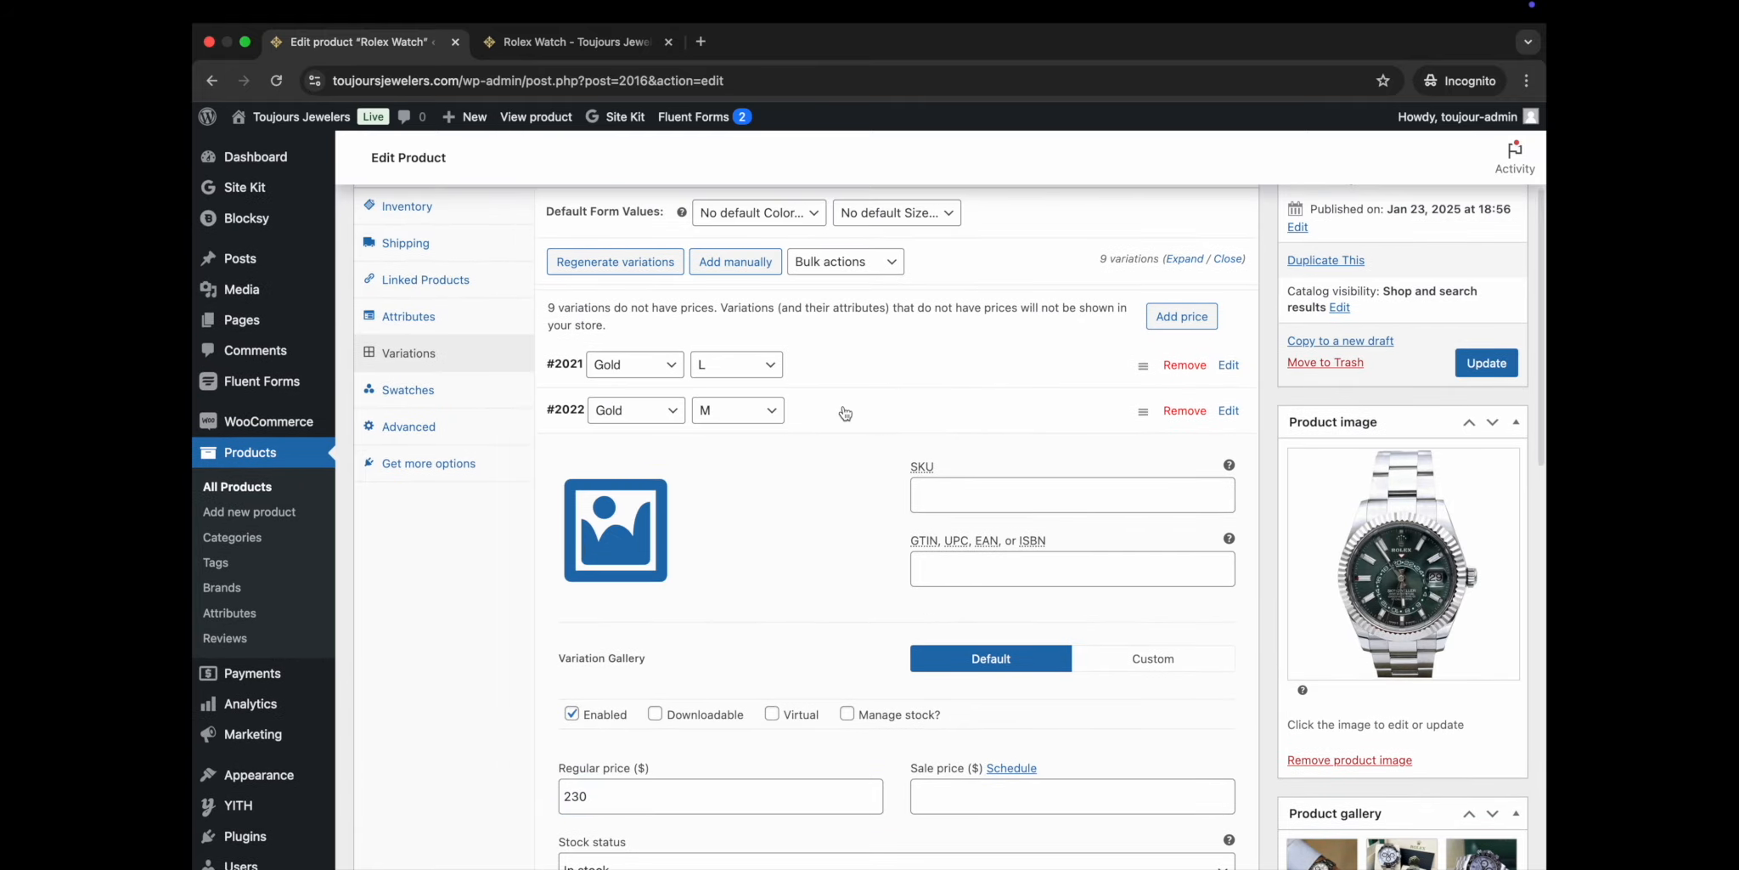
{"action": "left_click", "coordinate": [845, 413]}
Set the regular price of the Rose, size L variation to 230, save the variation changes and update the product.
{"action": "left_click", "coordinate": [862, 396]}
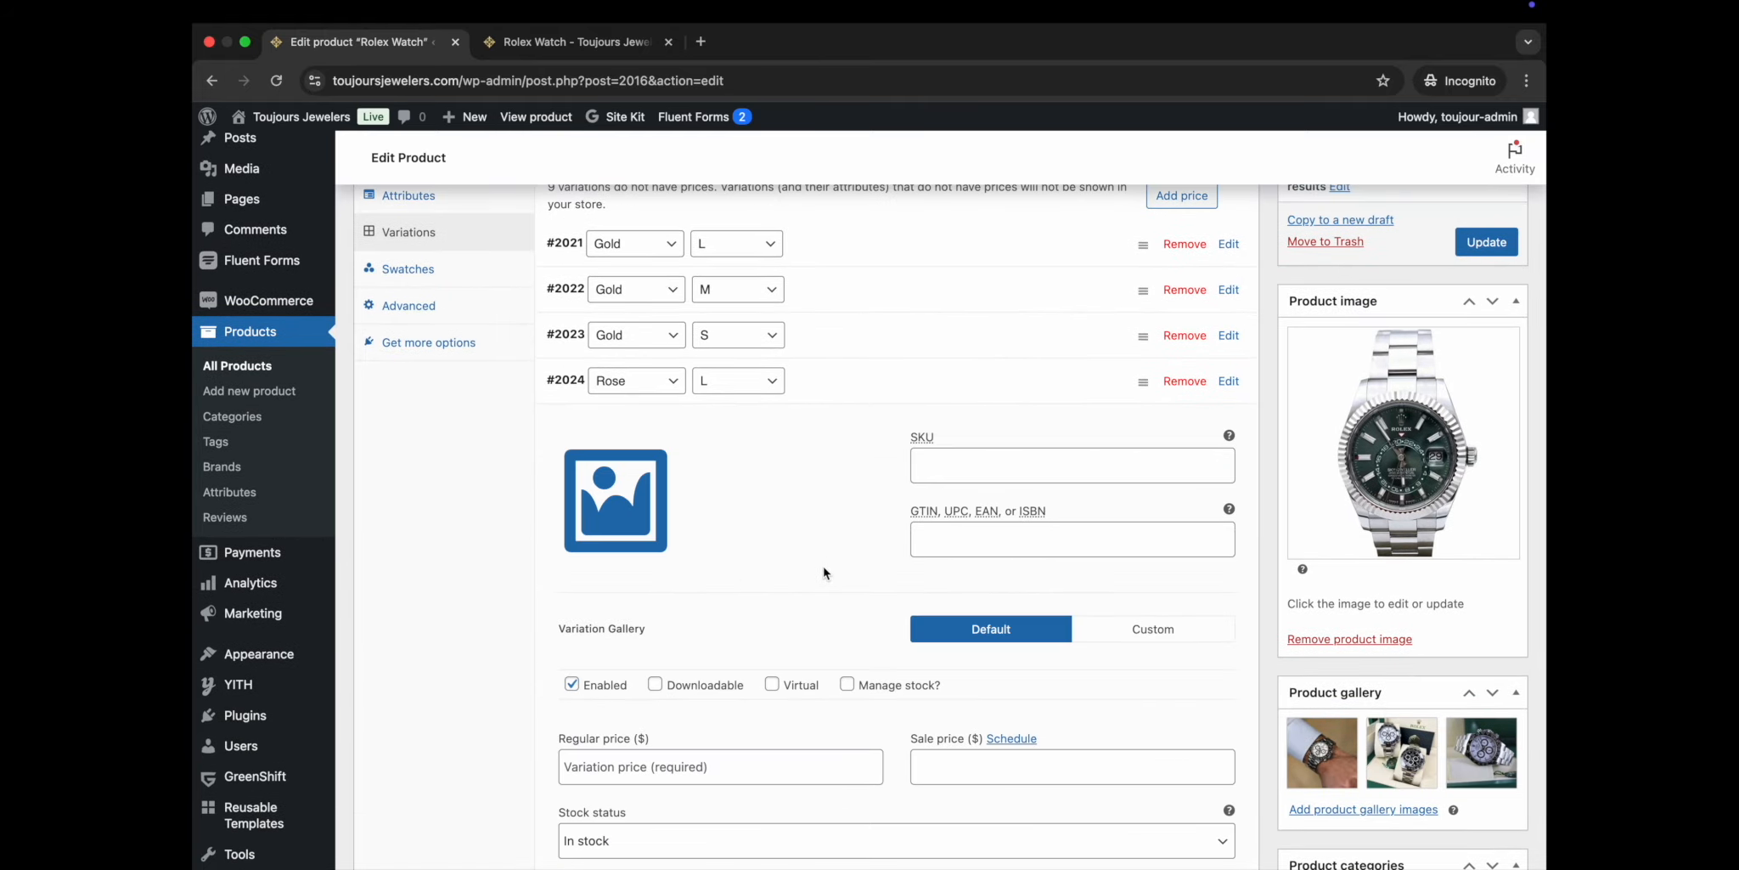
{"action": "scroll", "coordinate": [824, 565], "scroll_direction": "down", "scroll_amount": 2}
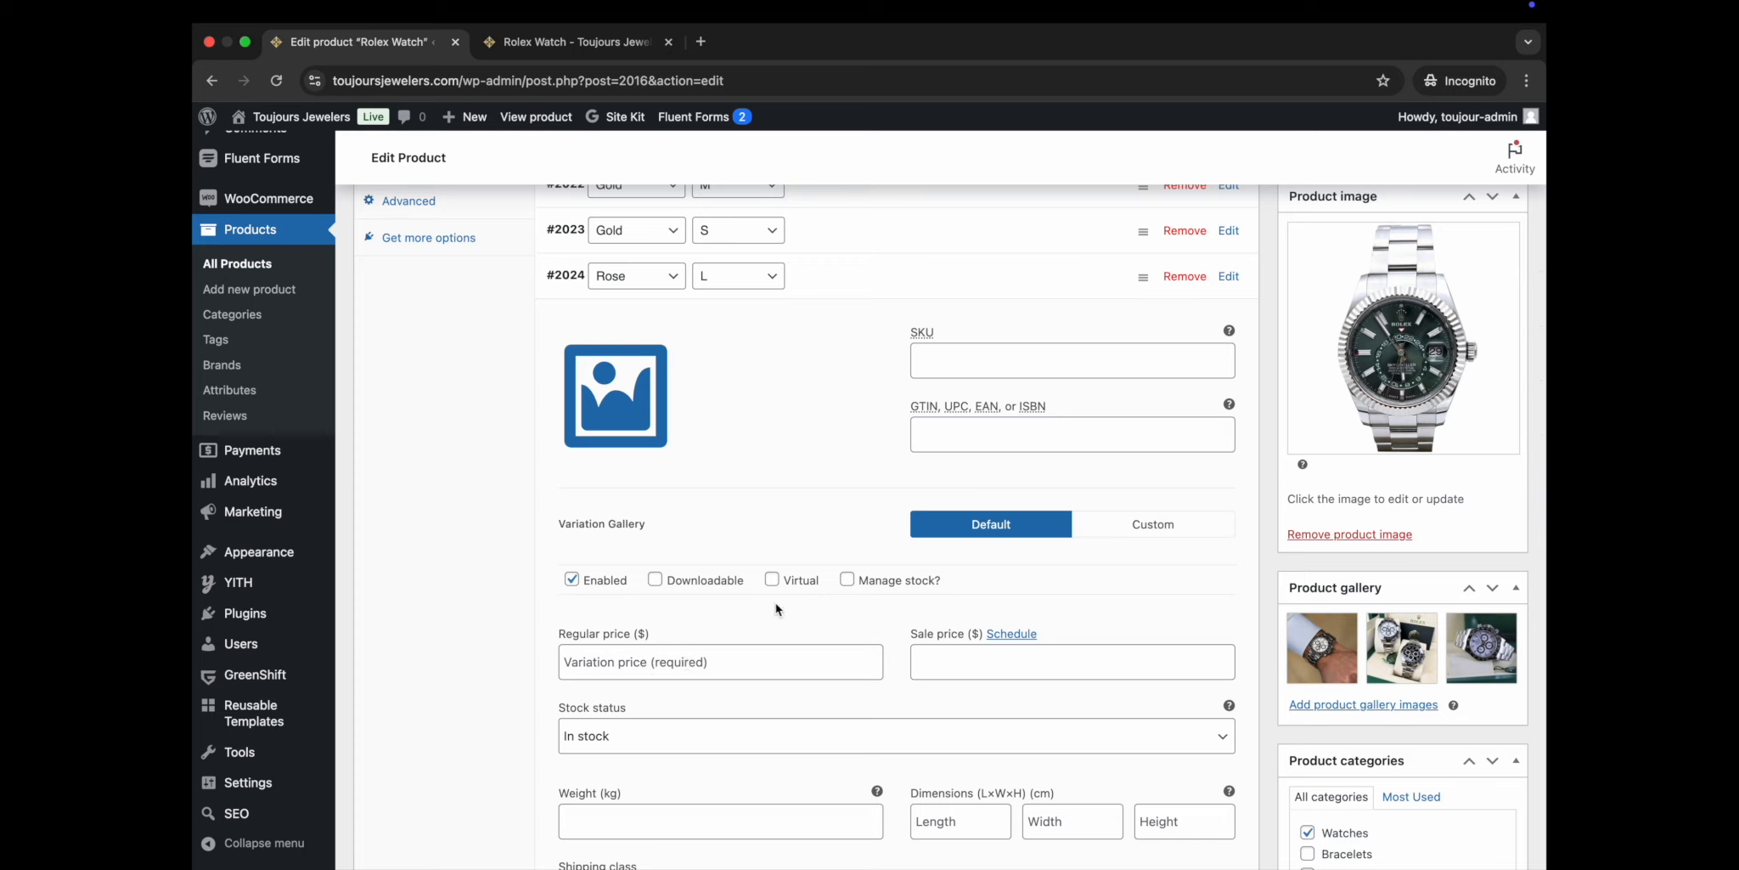
{"action": "left_click", "coordinate": [669, 665]}
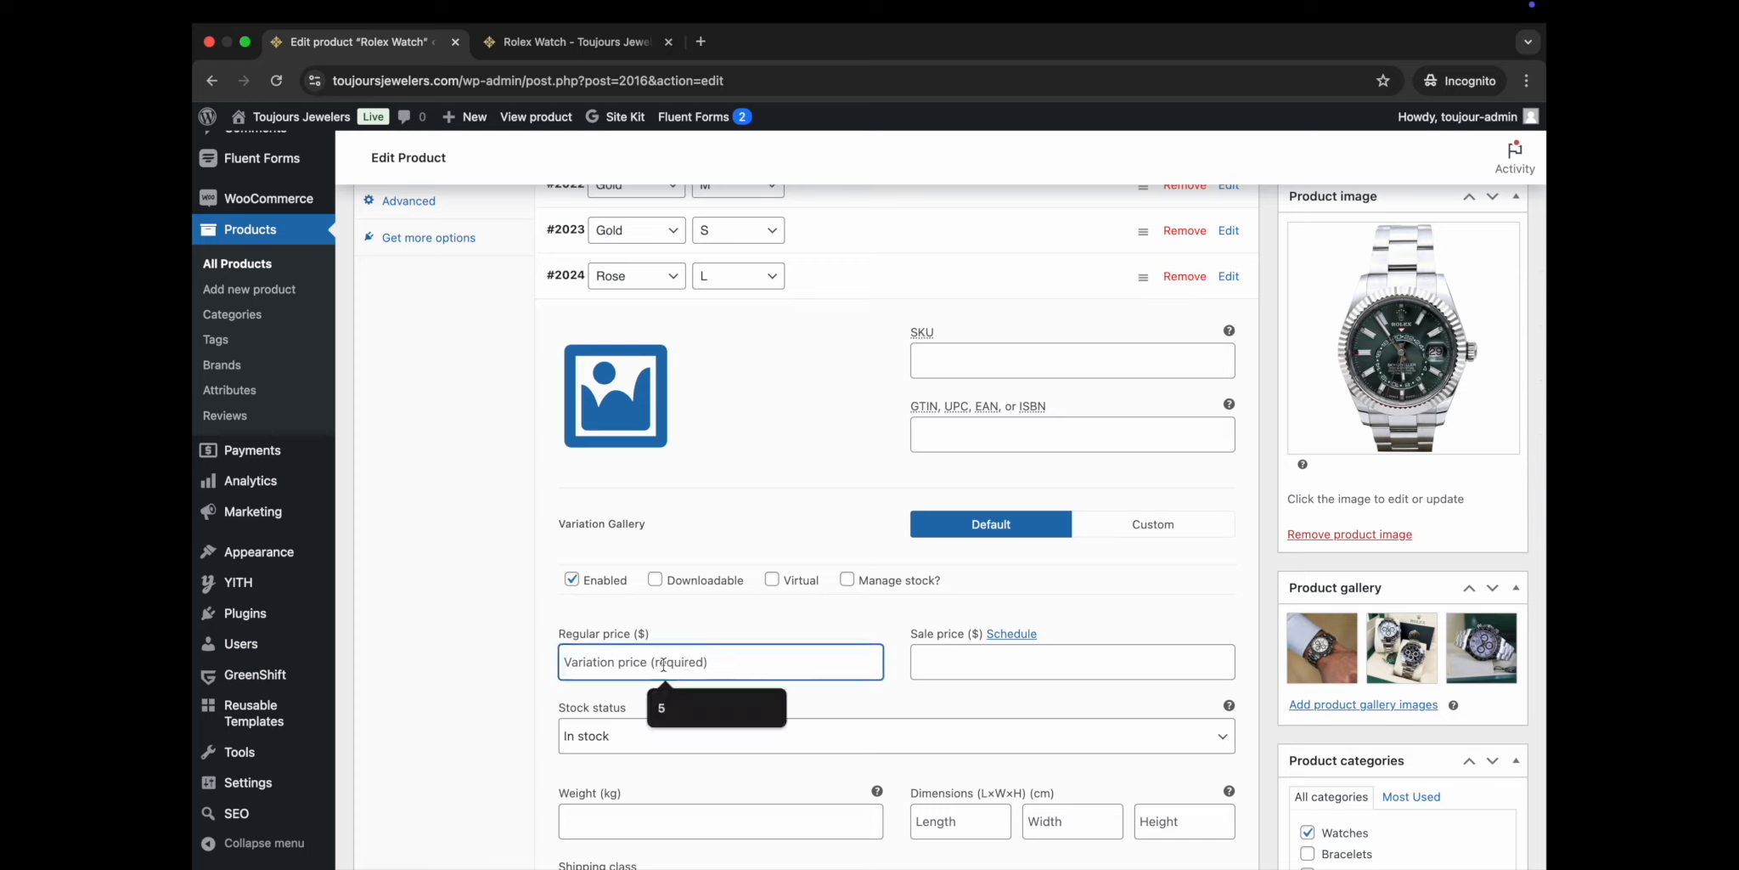
{"action": "type", "text": "230"}
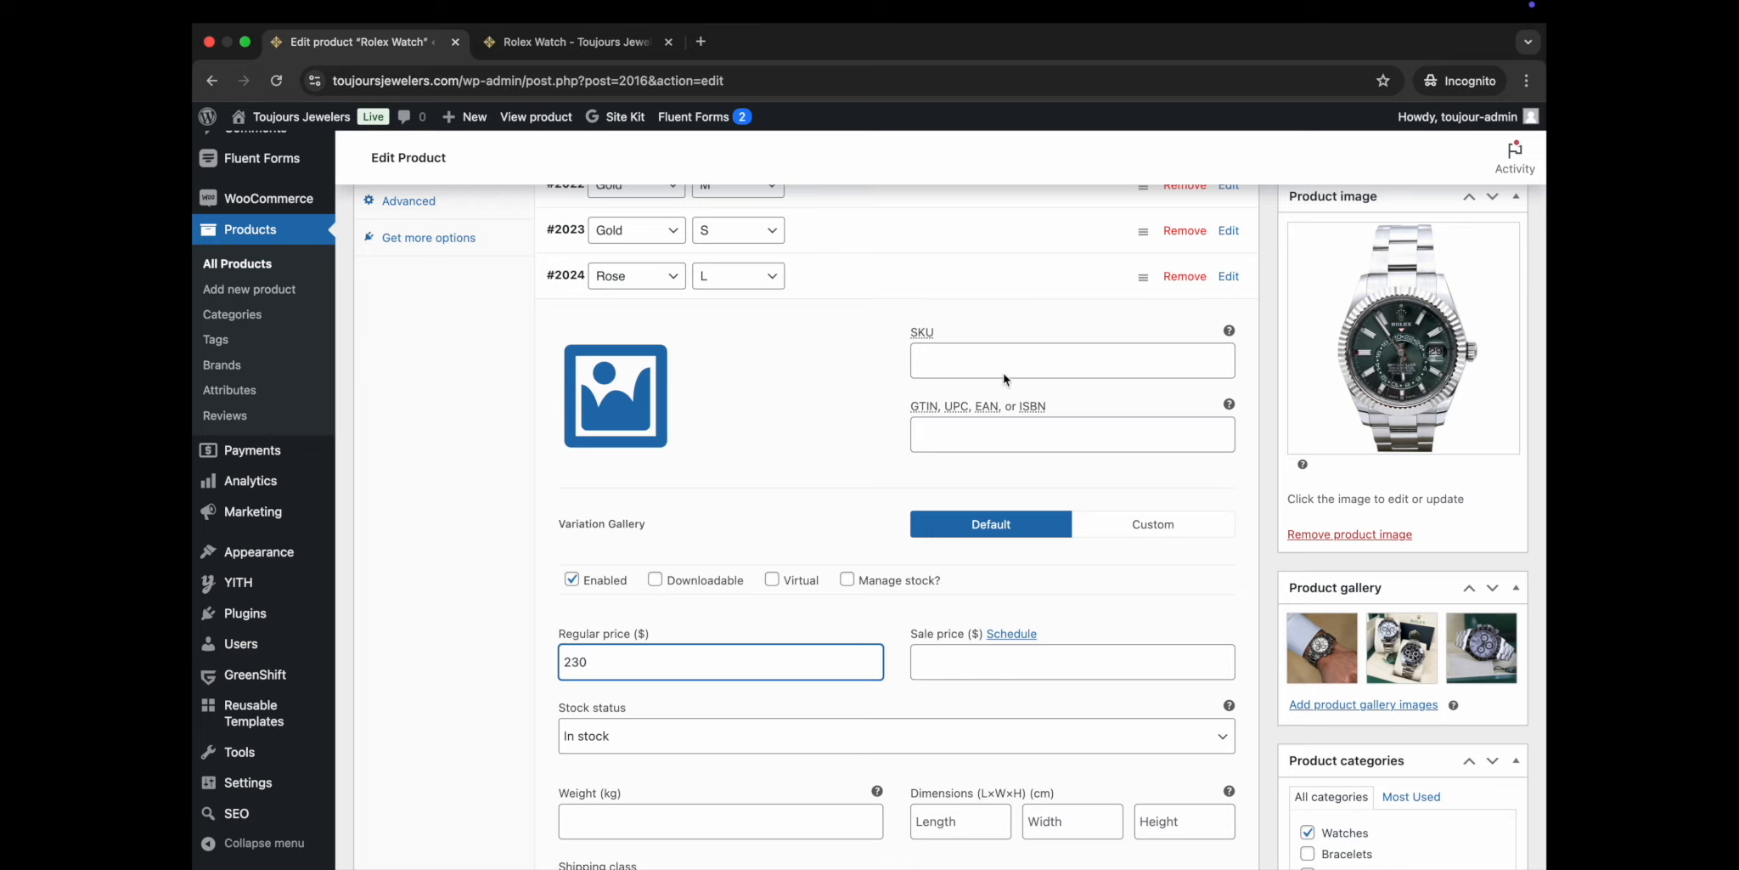
{"action": "left_click", "coordinate": [892, 287]}
{"action": "left_click", "coordinate": [592, 549]}
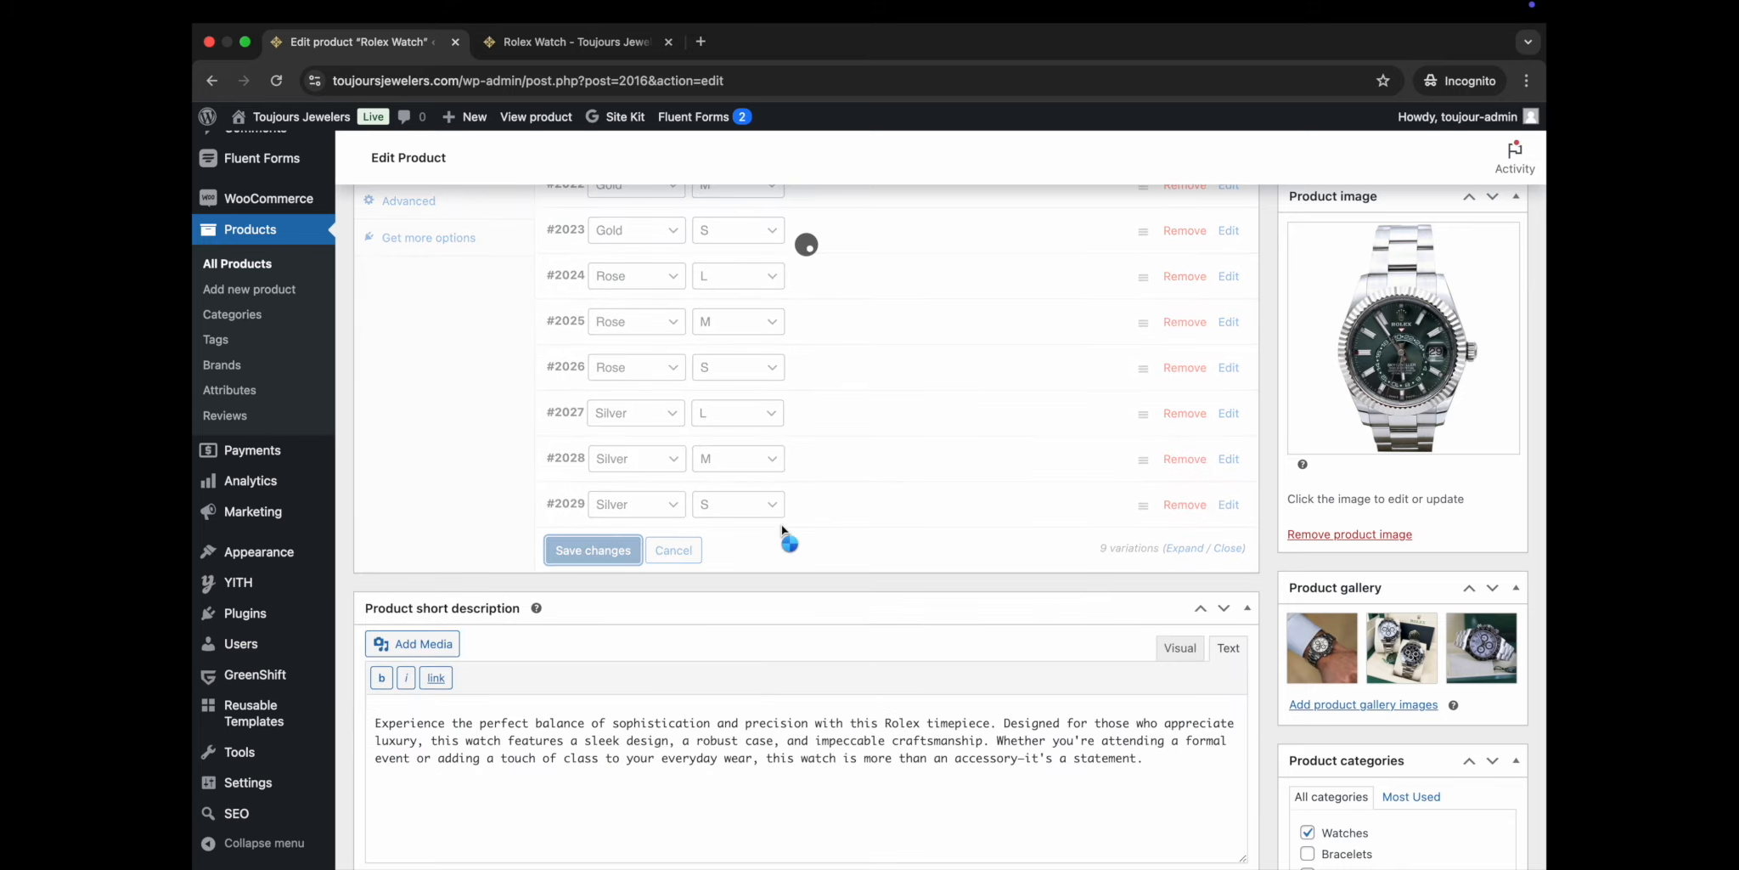
{"action": "scroll", "coordinate": [906, 491], "scroll_direction": "up", "scroll_amount": 6}
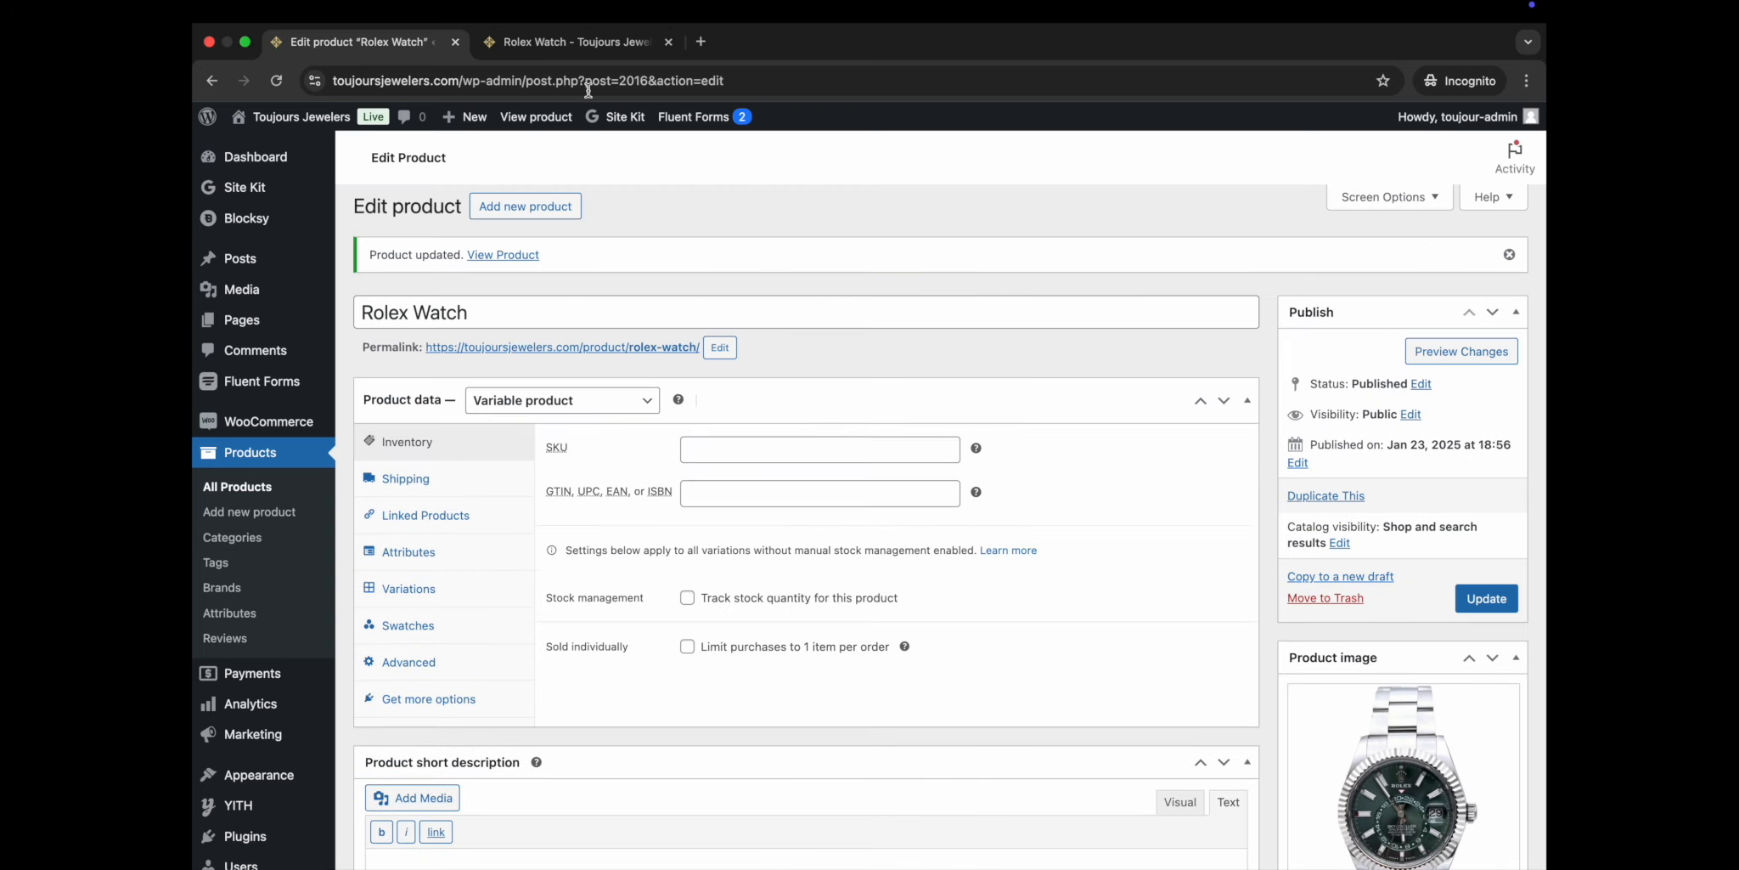
Reload the storefront's Rolex Watch page to check the product's color and size options.
{"action": "left_click", "coordinate": [563, 43]}
{"action": "left_click", "coordinate": [273, 85]}
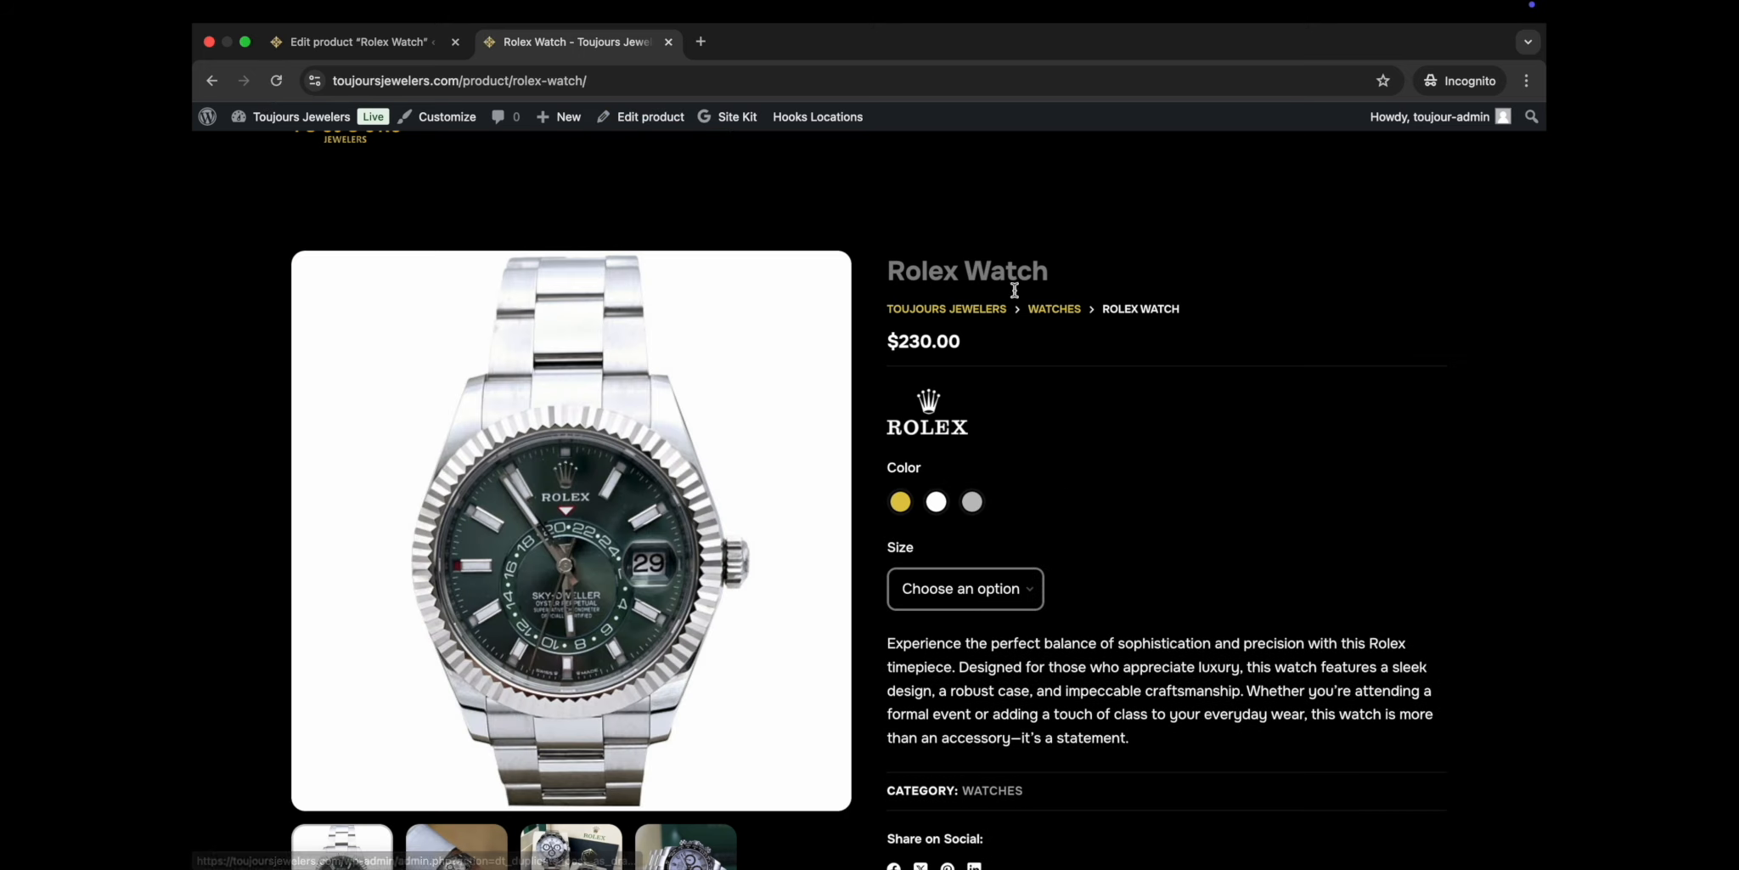
Try the Rose and Silver swatches on the storefront product page, and choose size L and then M to check the colors offered.
{"action": "scroll", "coordinate": [1124, 368], "scroll_direction": "down", "scroll_amount": 1}
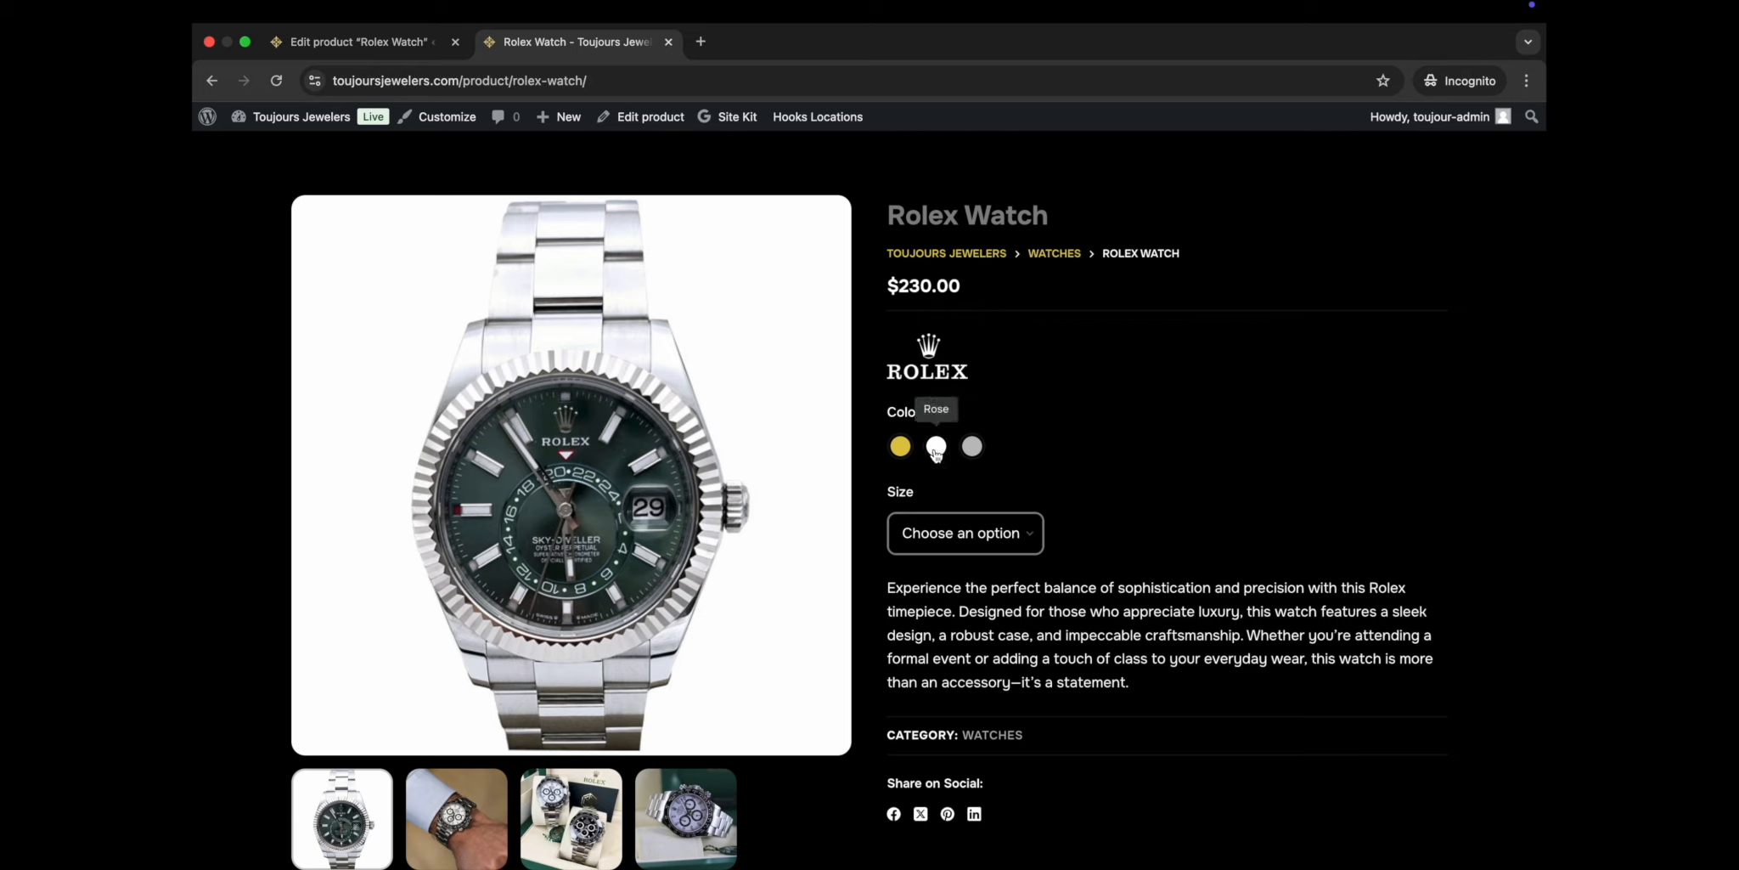
{"action": "left_click", "coordinate": [936, 447]}
{"action": "left_click", "coordinate": [970, 450]}
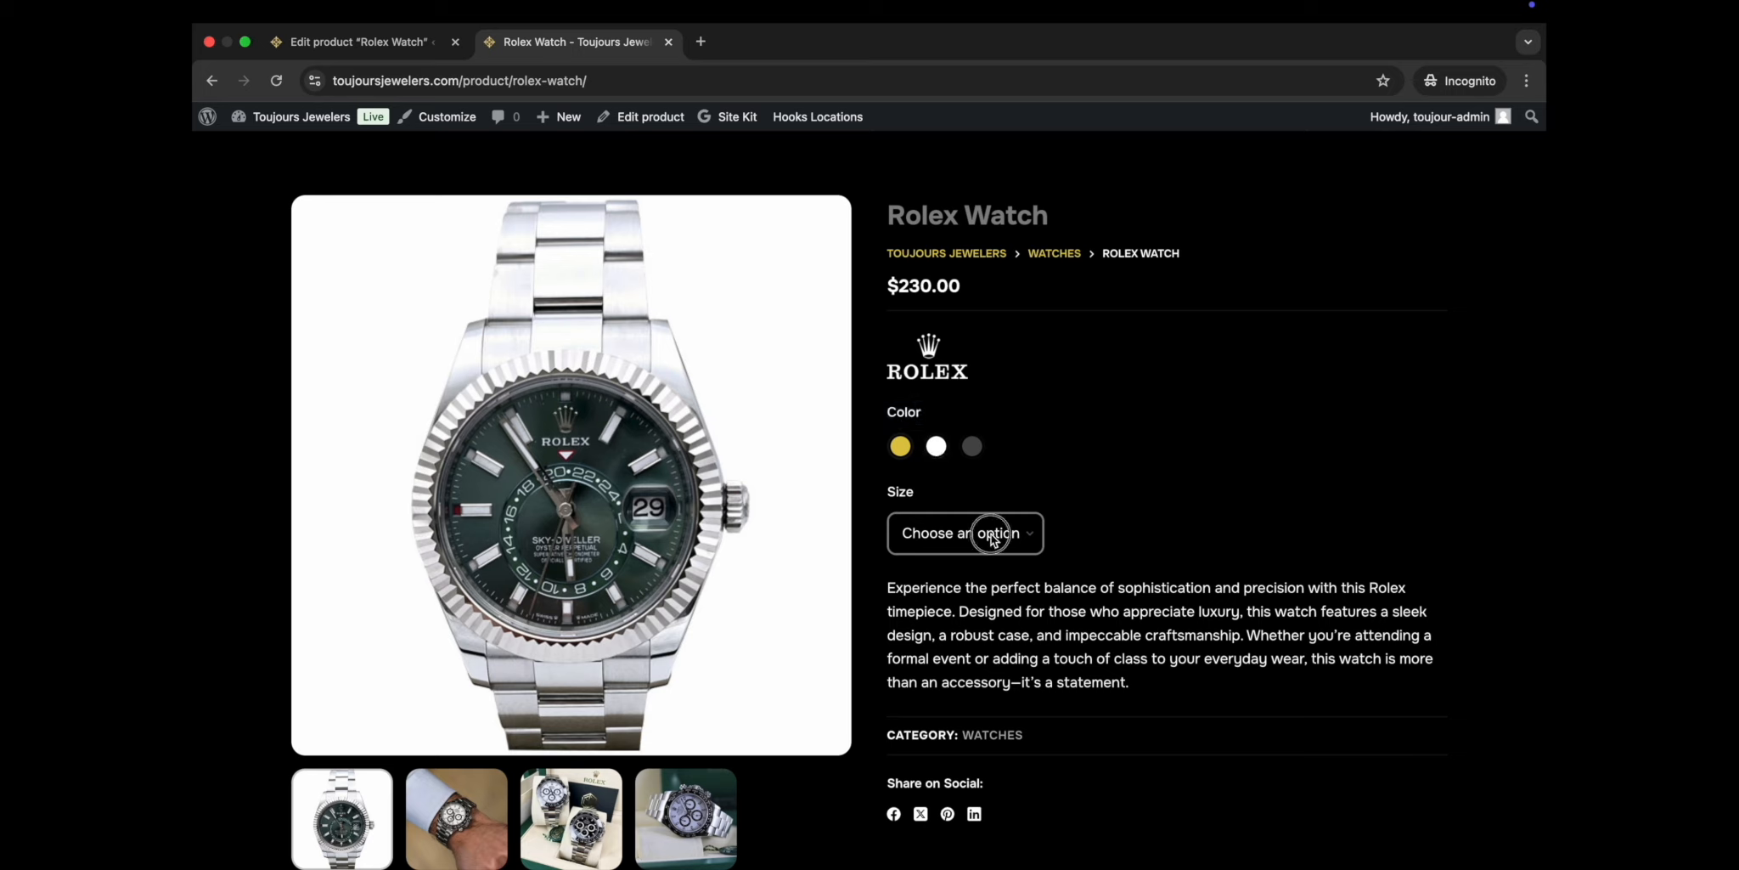
{"action": "left_click", "coordinate": [992, 535]}
{"action": "left_click", "coordinate": [960, 559]}
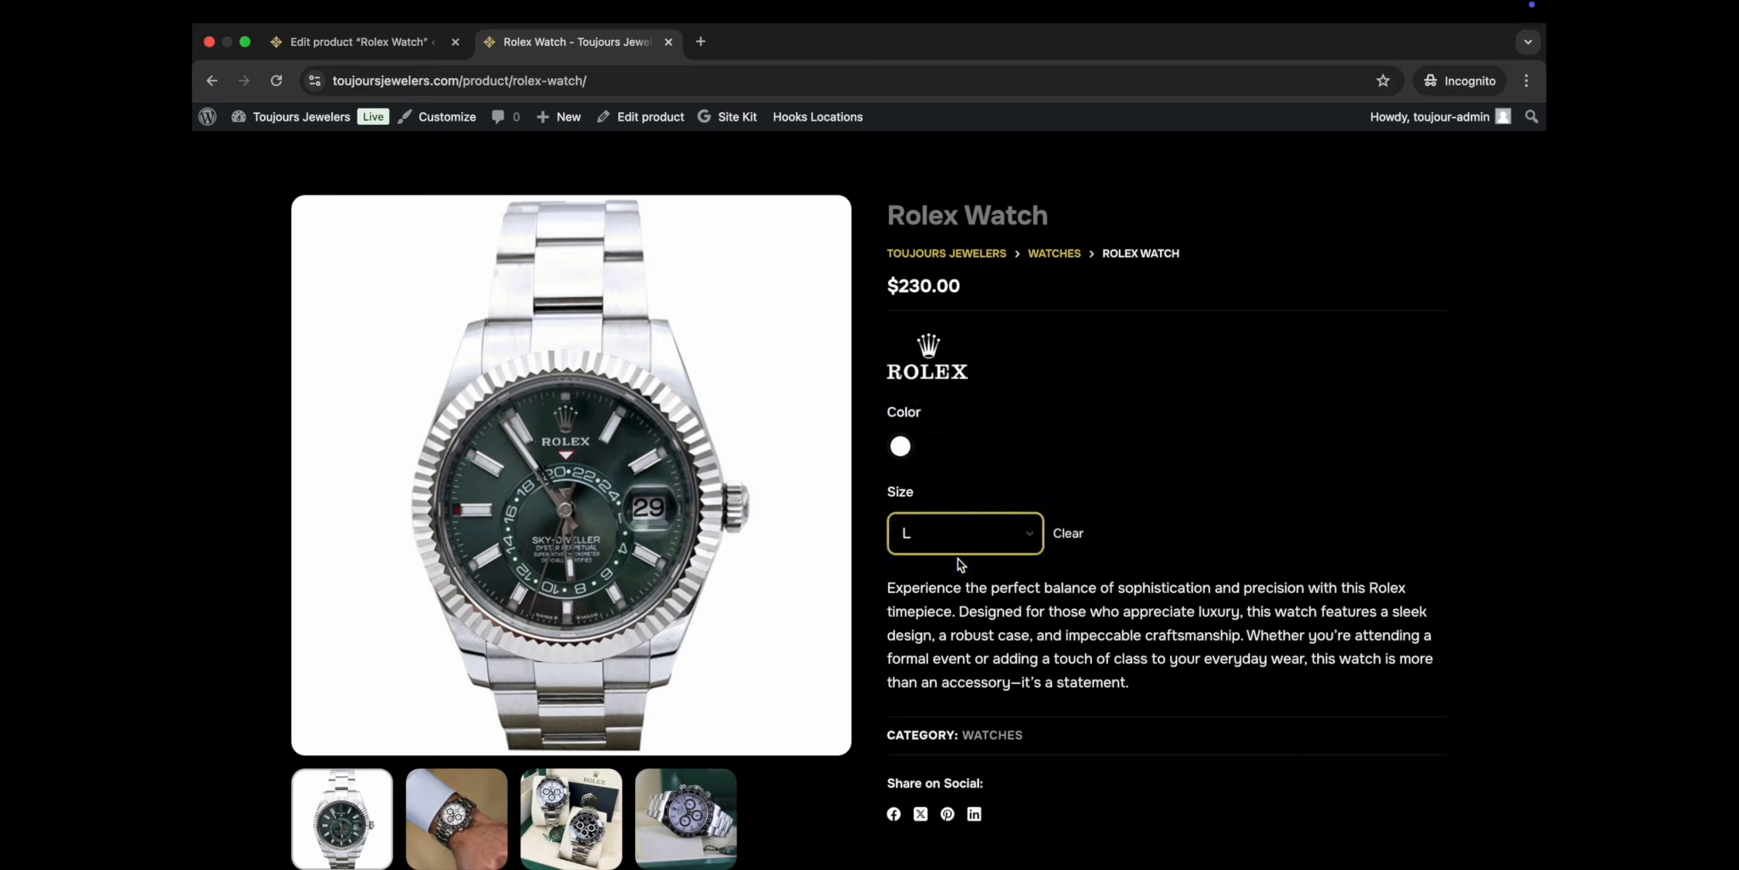
{"action": "left_click", "coordinate": [998, 540]}
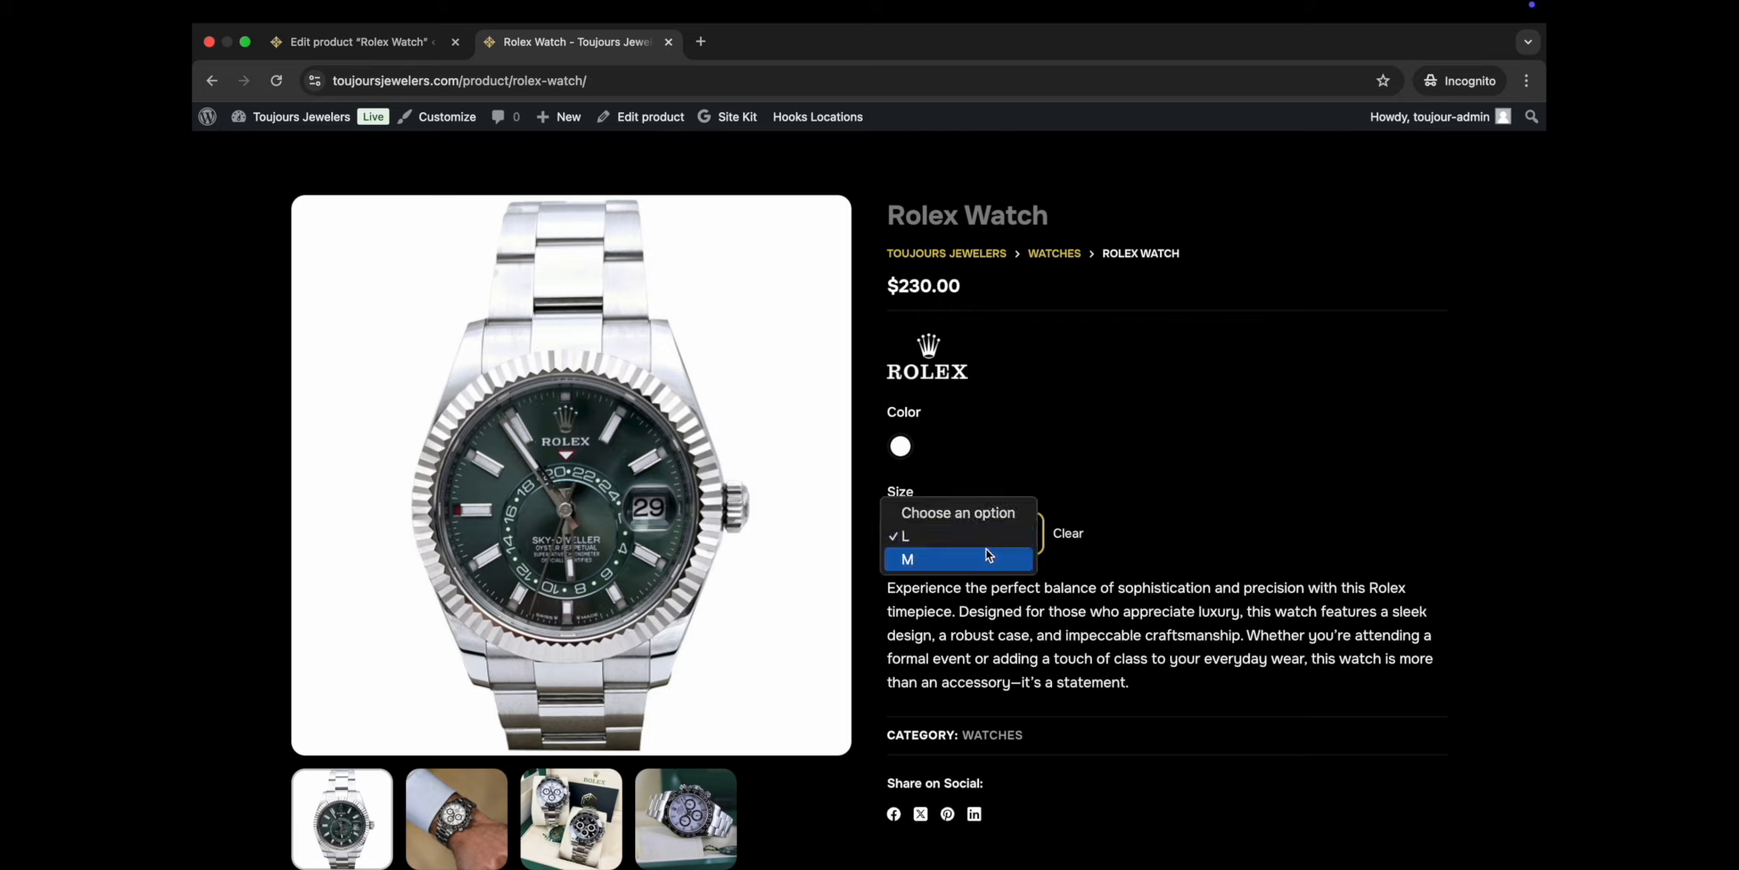
{"action": "left_click", "coordinate": [996, 556]}
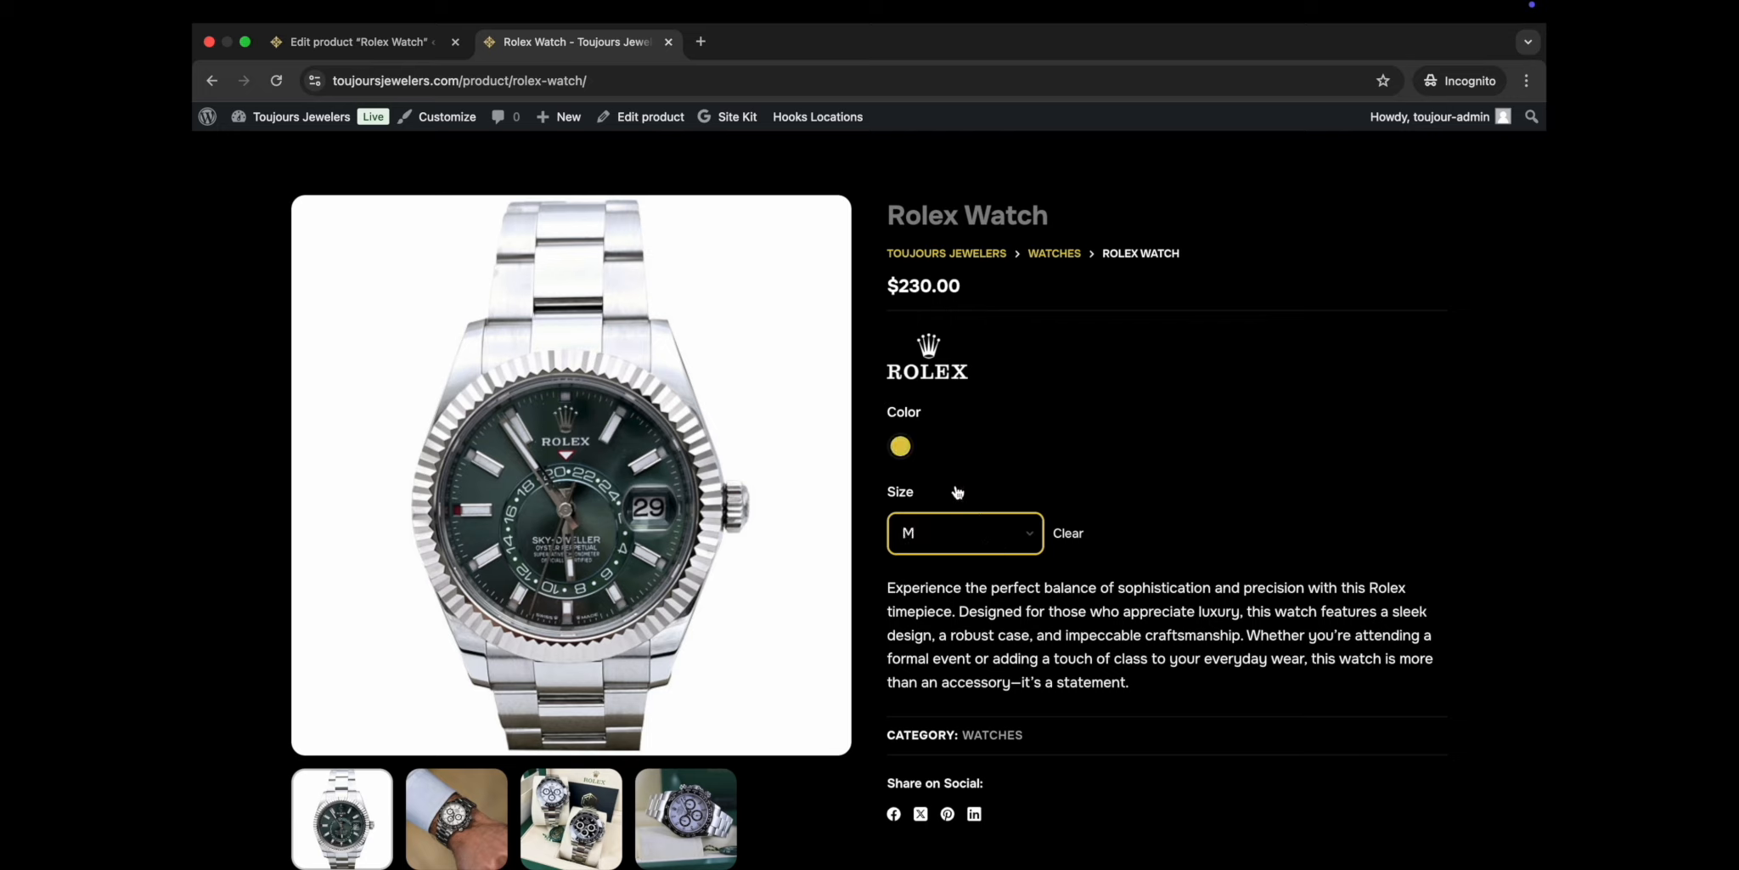
Switch the storefront size between L and M again, ending on L, to compare the colors available for each size.
{"action": "left_click", "coordinate": [957, 538]}
{"action": "left_click", "coordinate": [958, 514]}
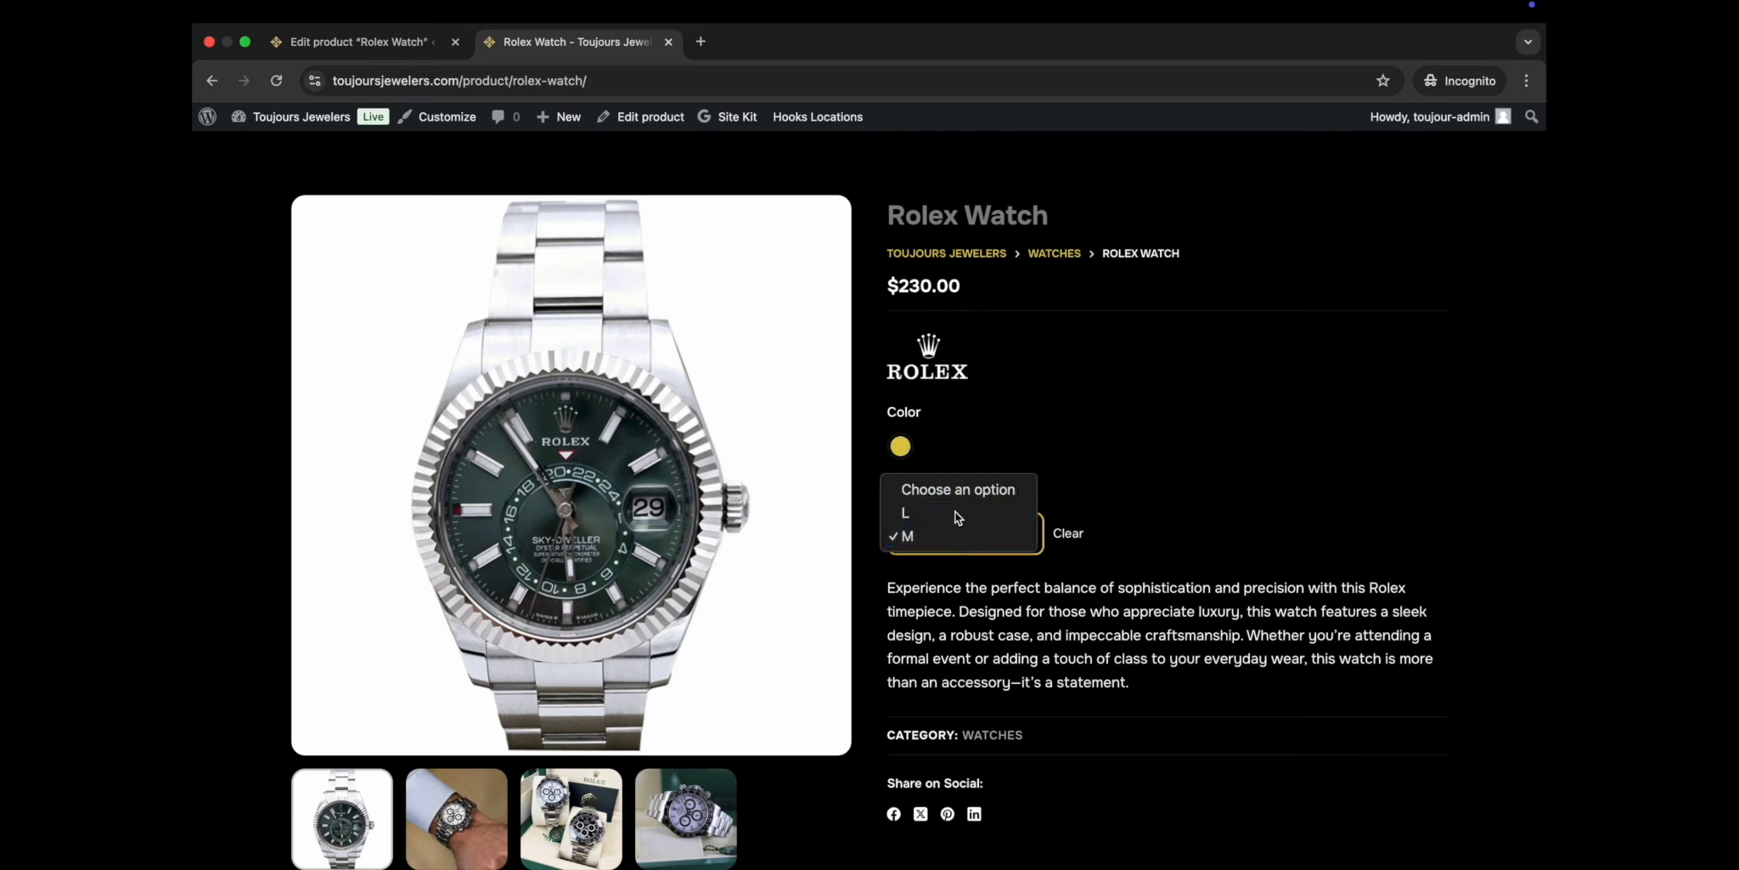
{"action": "left_click", "coordinate": [968, 535]}
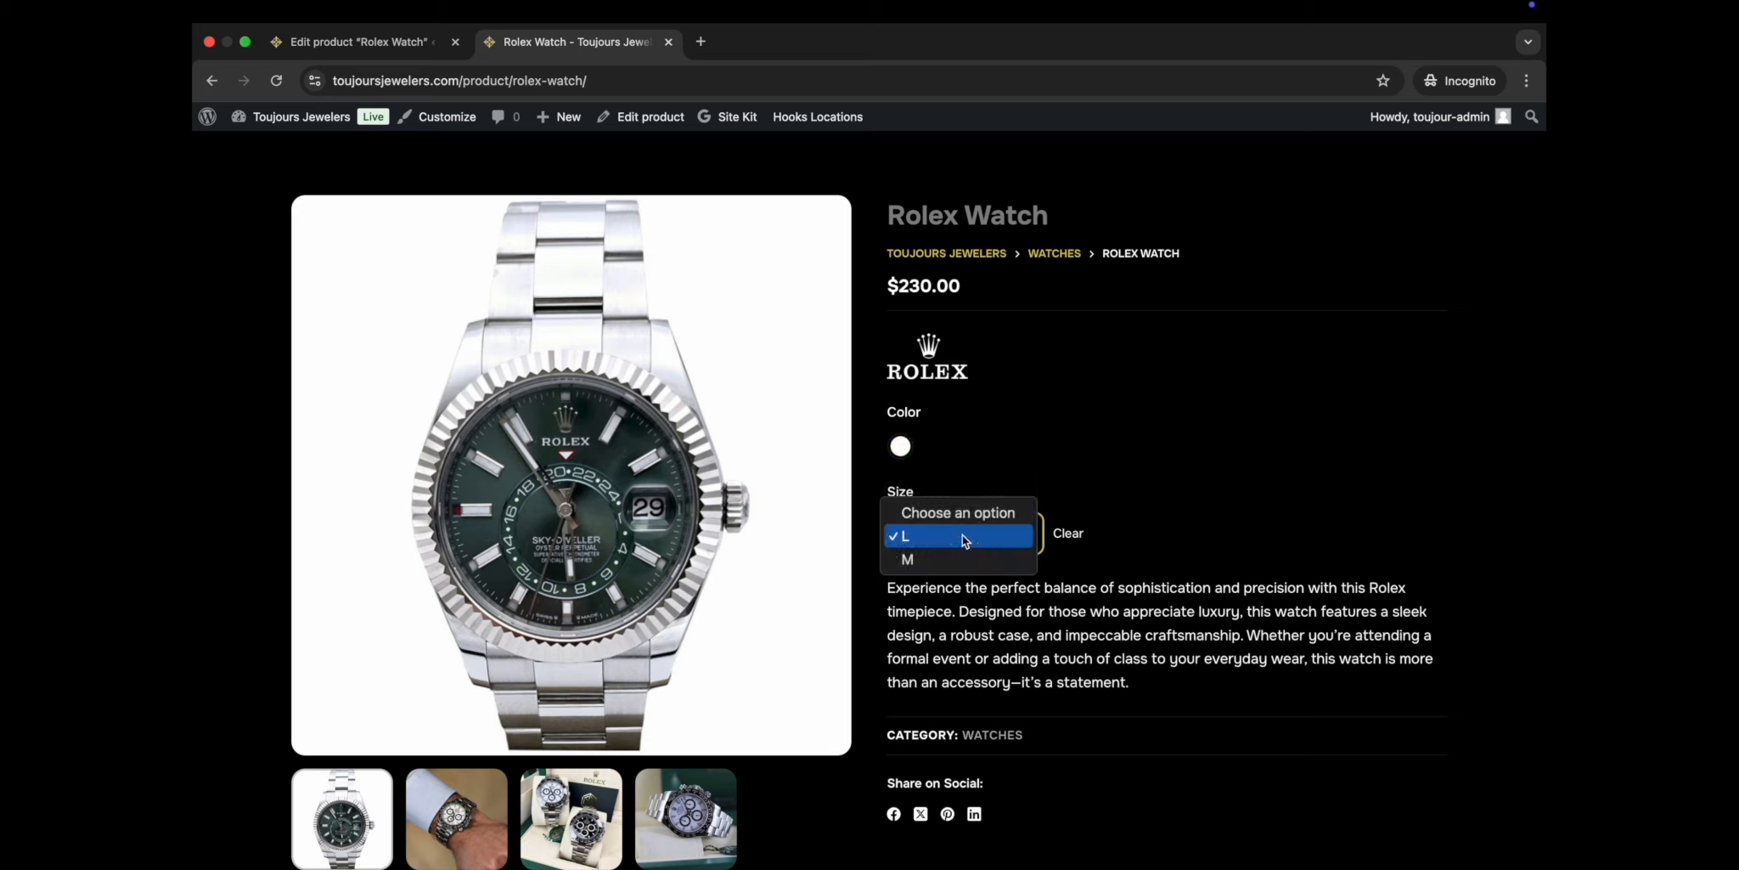
{"action": "left_click", "coordinate": [954, 555]}
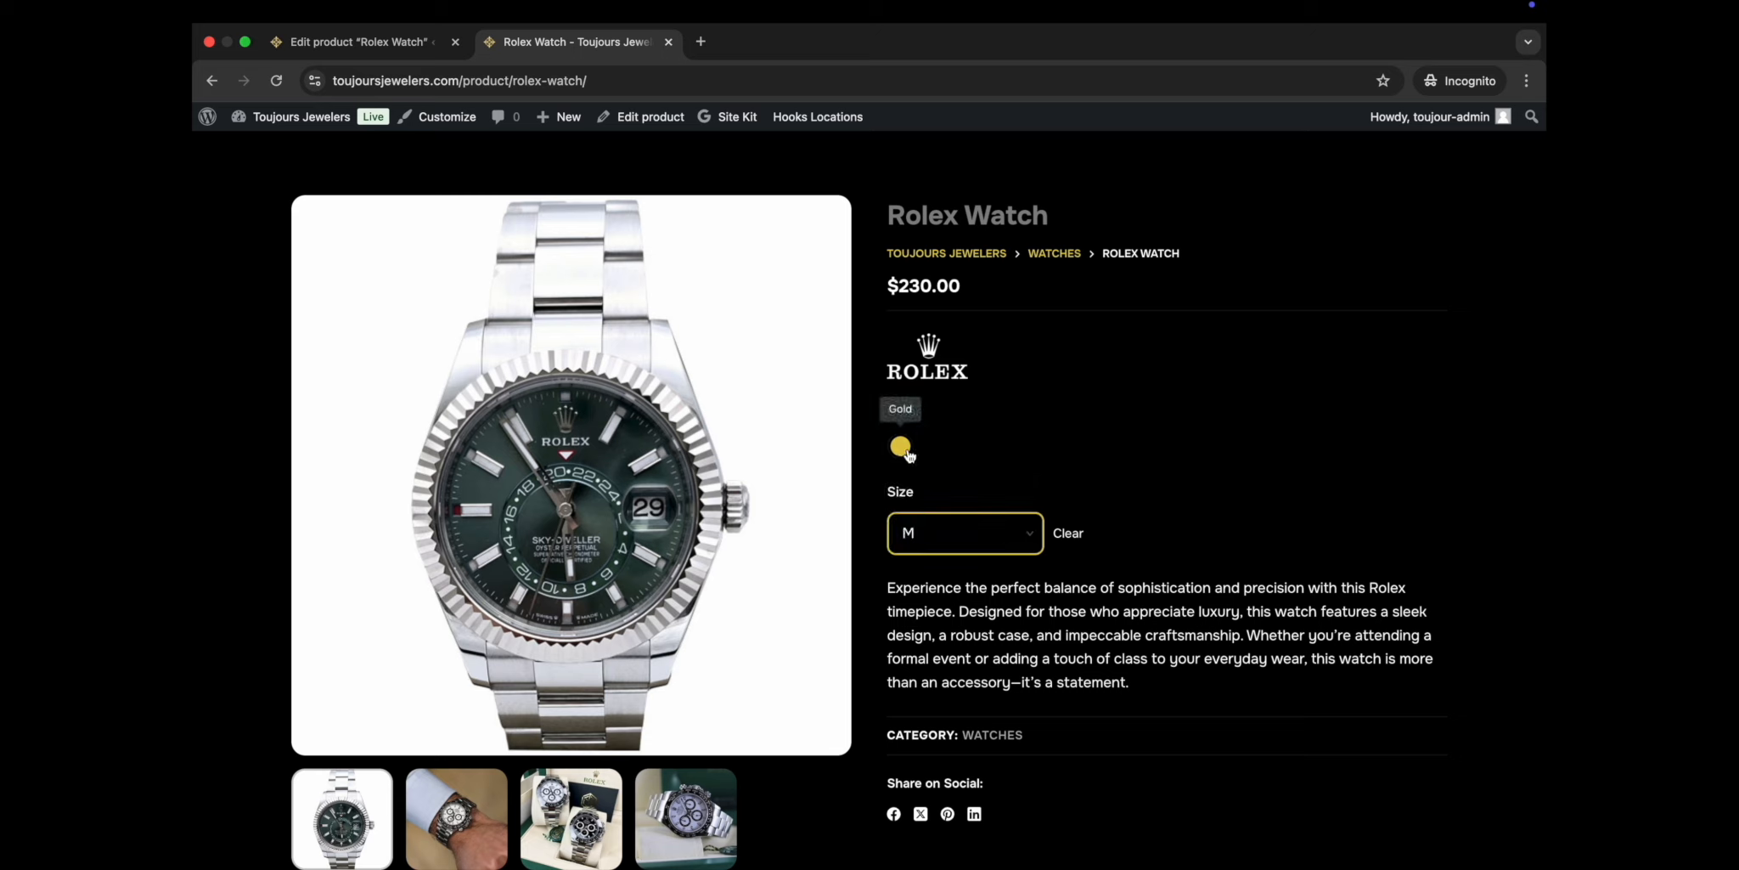
{"action": "left_click", "coordinate": [944, 532]}
{"action": "left_click", "coordinate": [932, 513]}
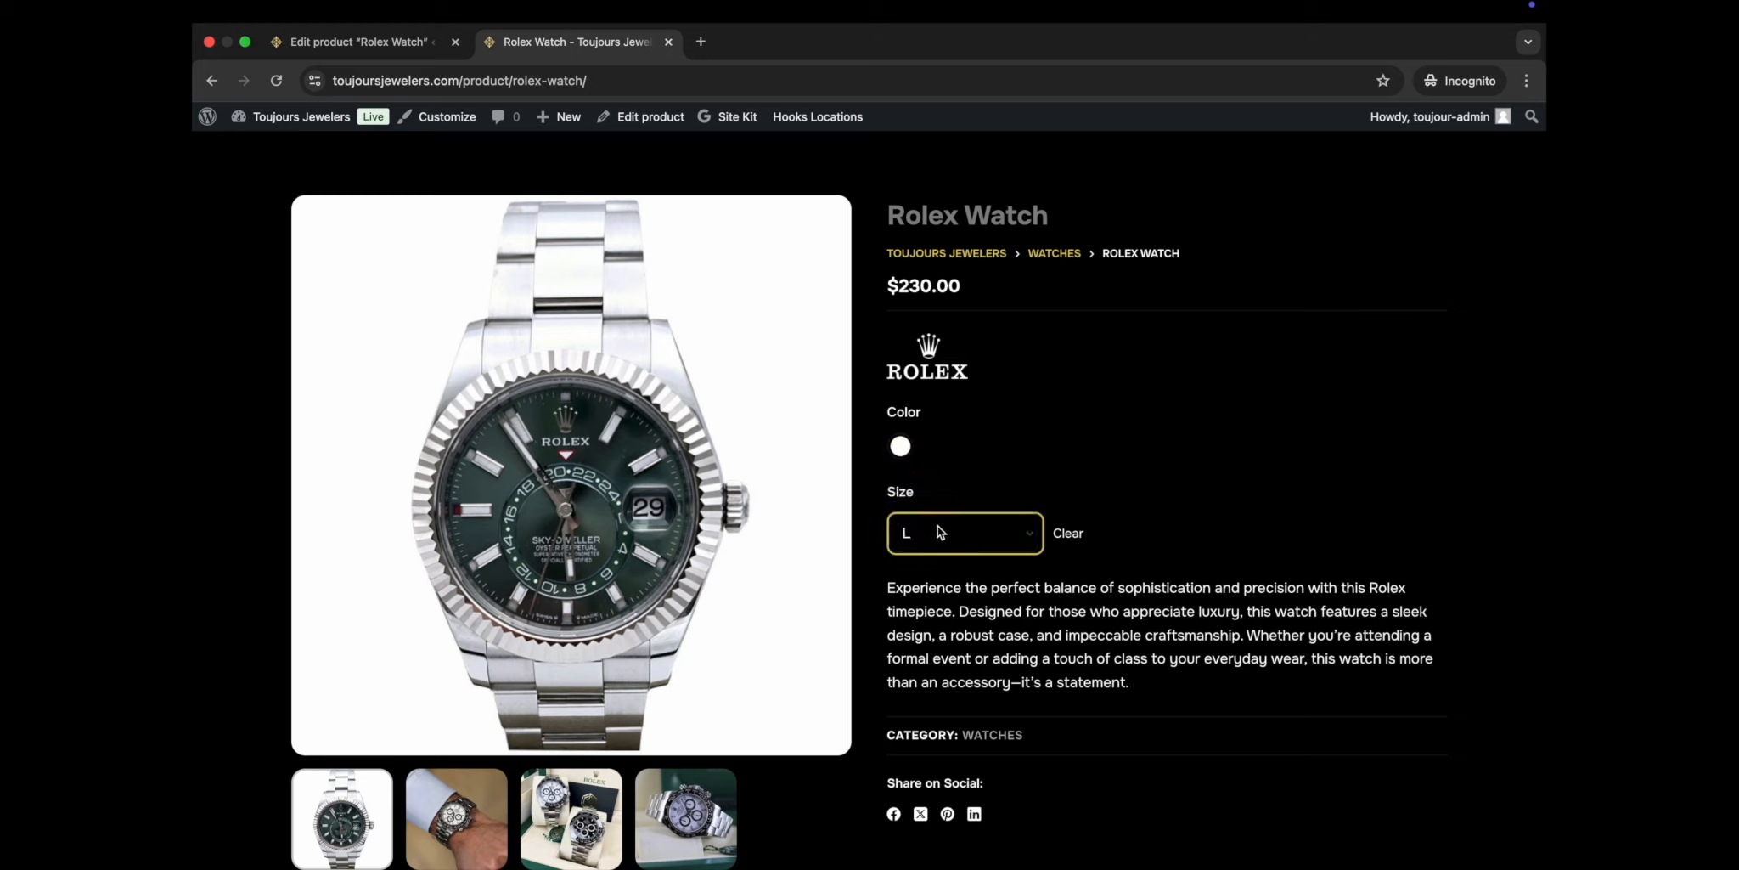
{"action": "left_click", "coordinate": [1085, 465]}
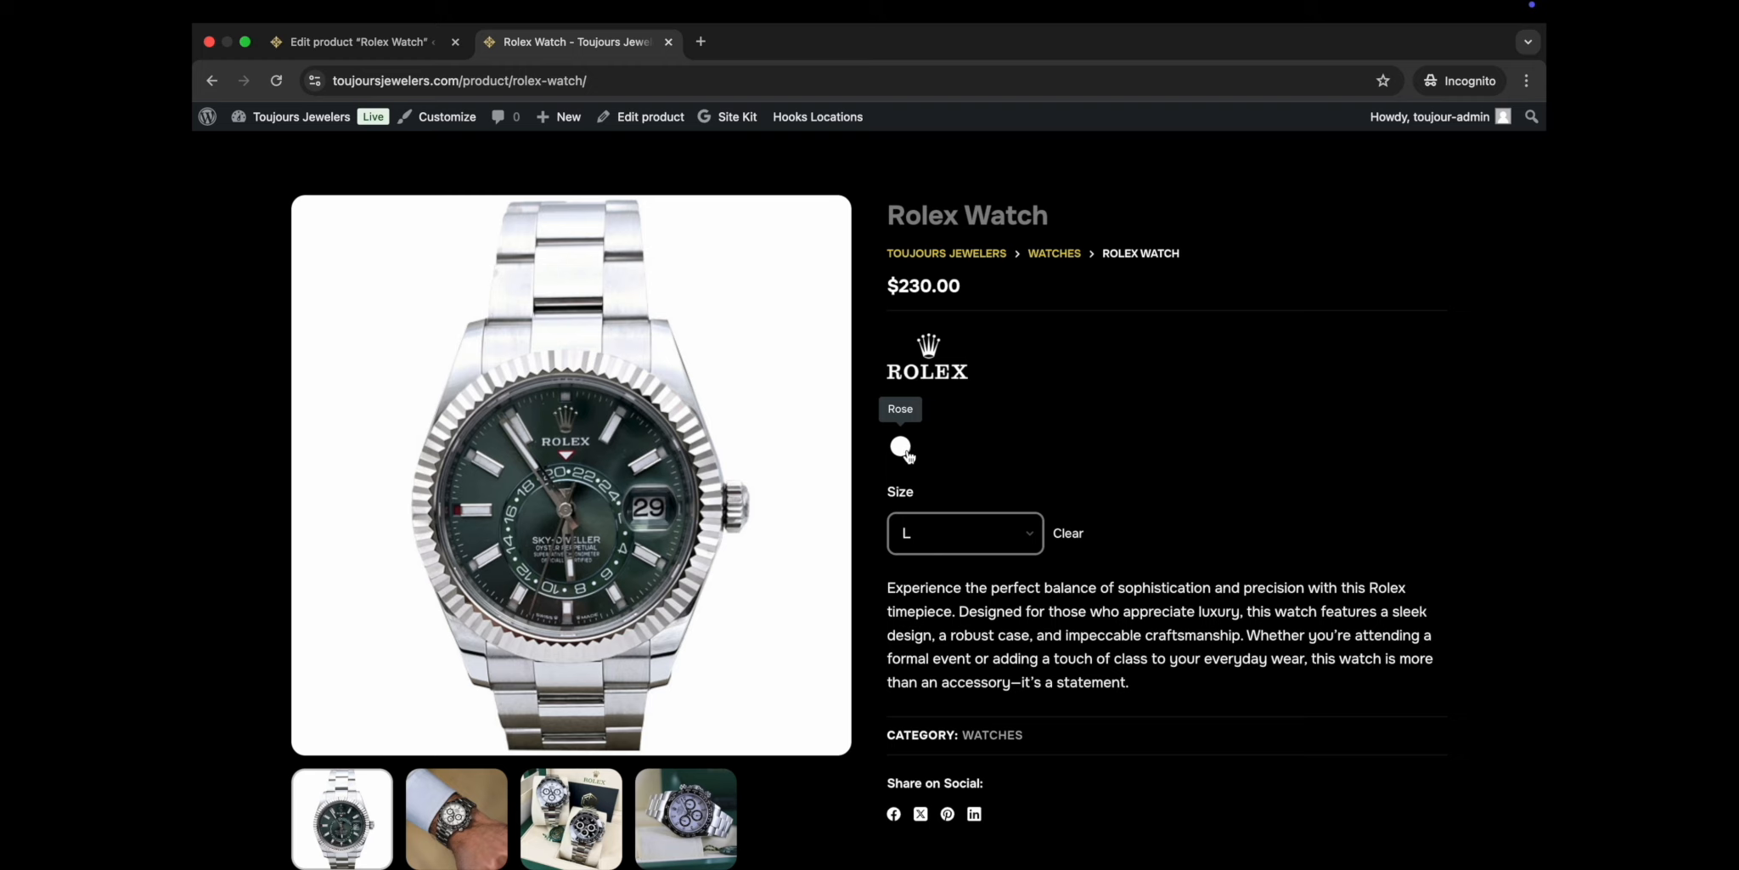
Open the product attributes in a separate browser tab, review the terms configured for Color, and close that tab.
{"action": "left_click", "coordinate": [390, 45]}
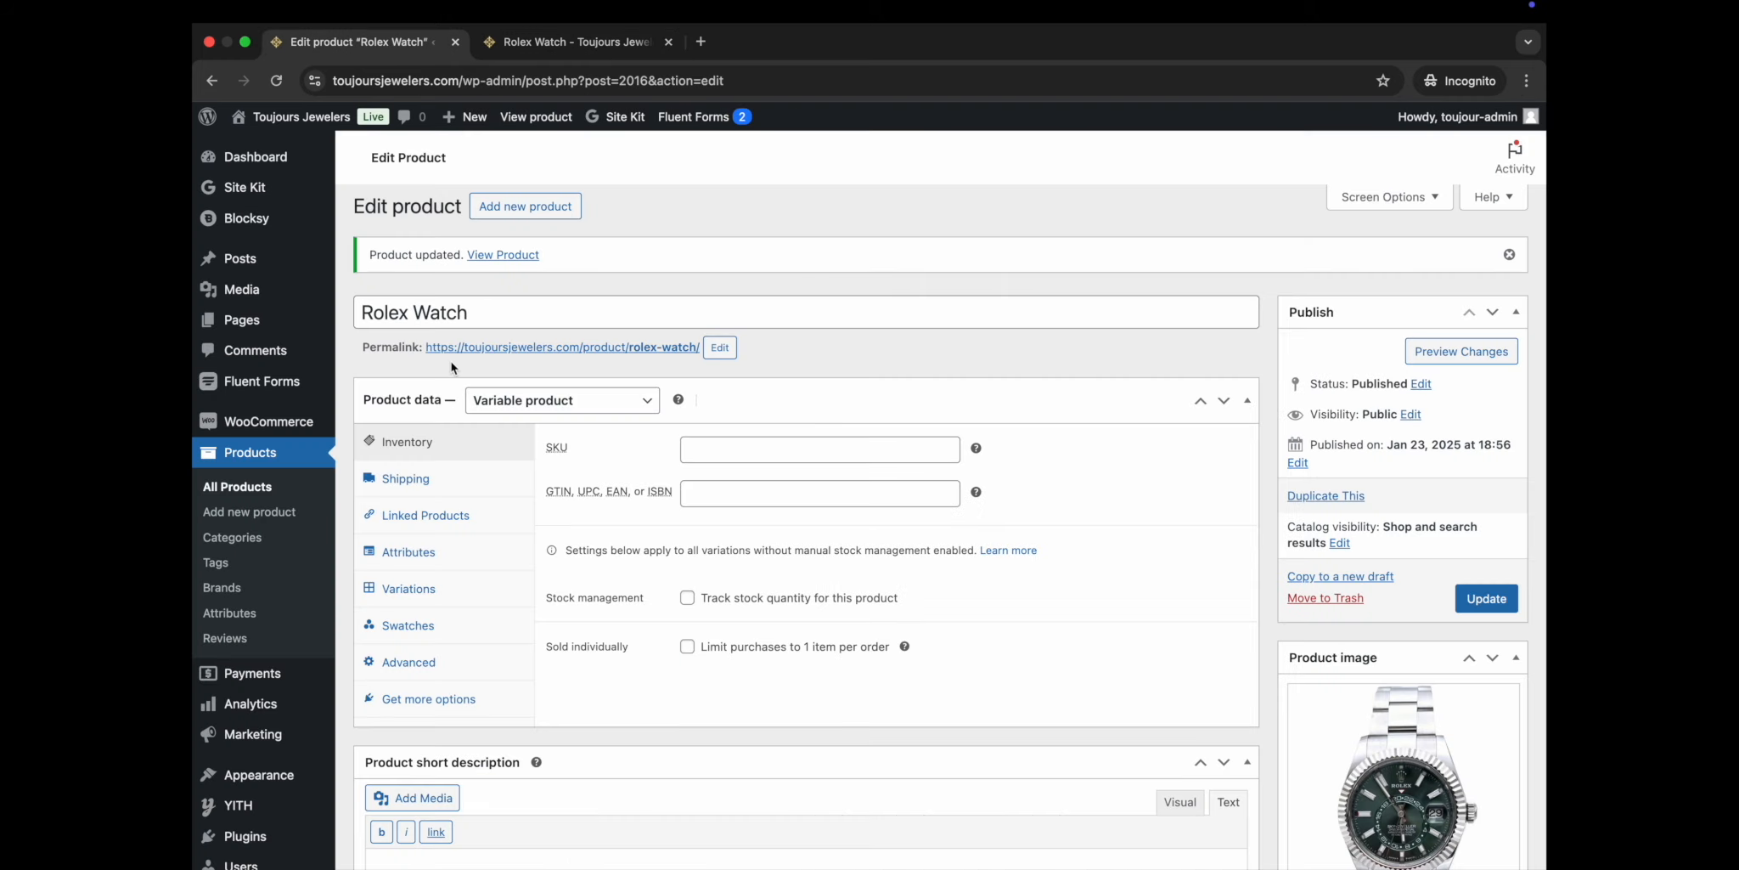
{"action": "left_click", "coordinate": [225, 614], "text": "super"}
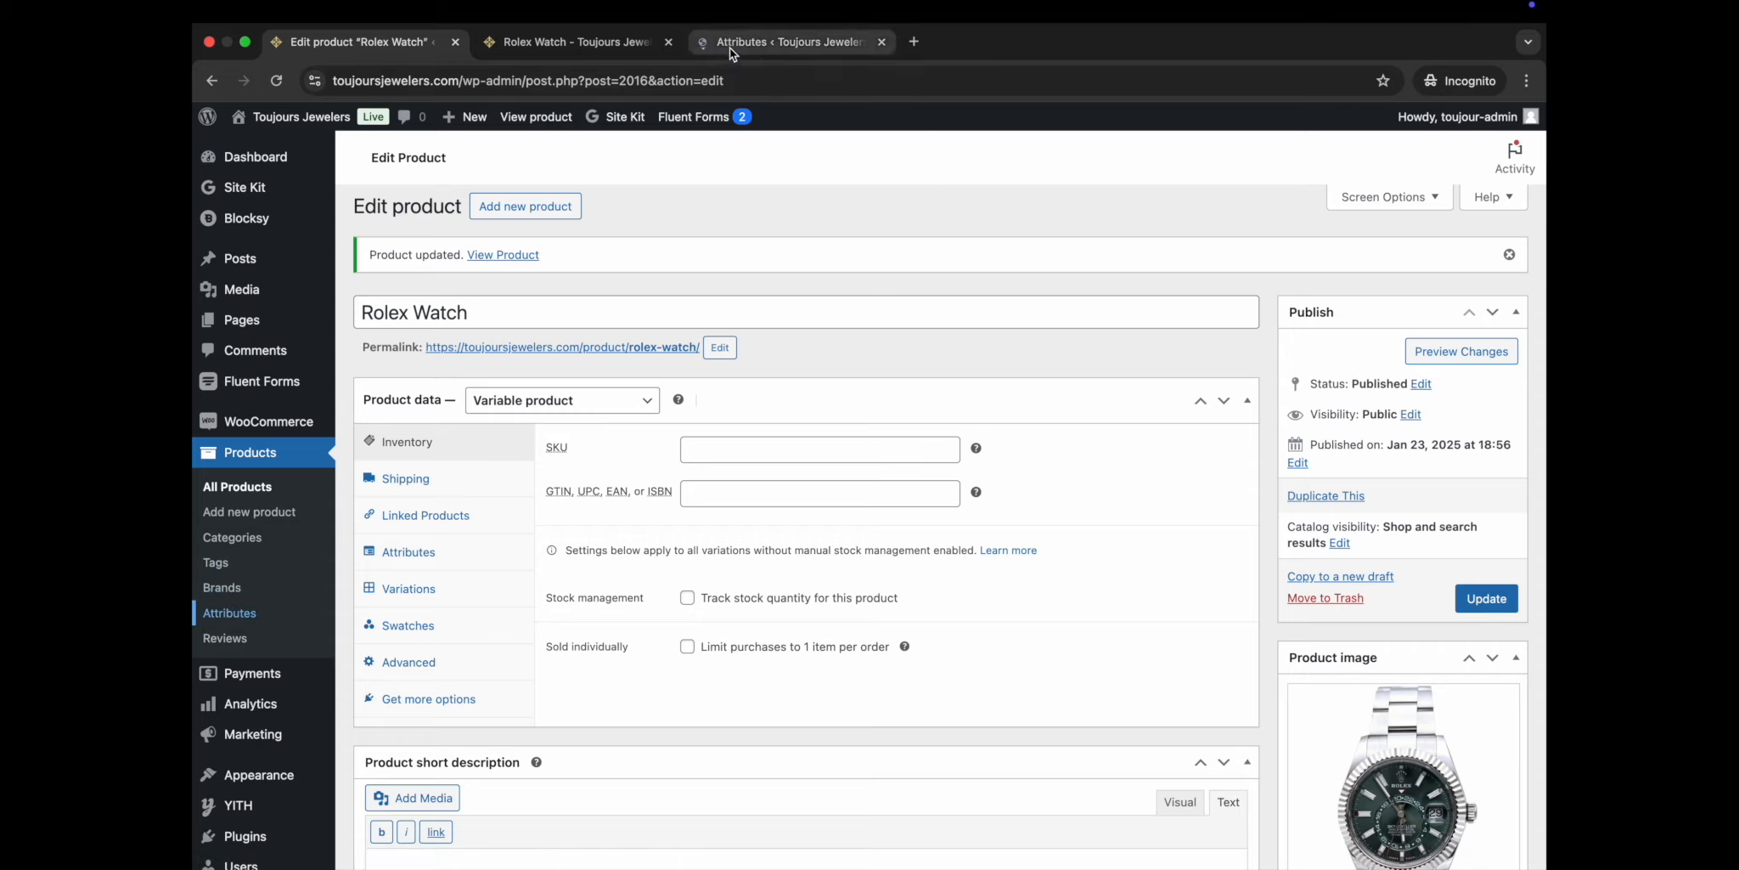
{"action": "left_click", "coordinate": [631, 45]}
{"action": "left_click_drag", "start_coordinate": [631, 44], "coordinate": [624, 44]}
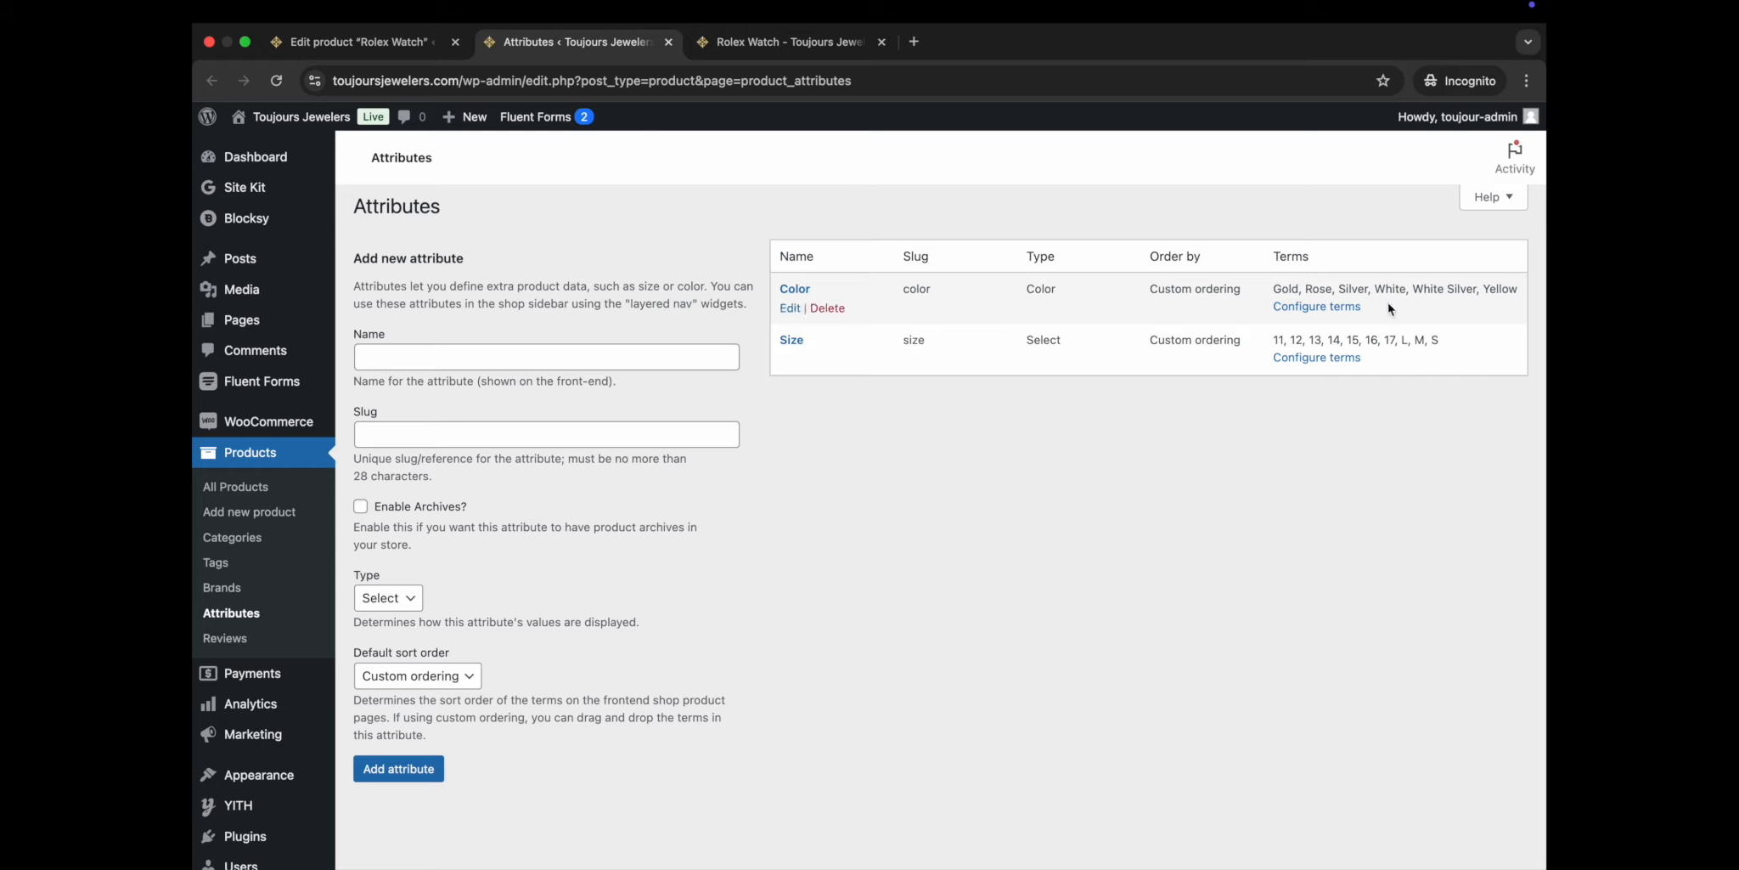
{"action": "left_click", "coordinate": [1312, 308]}
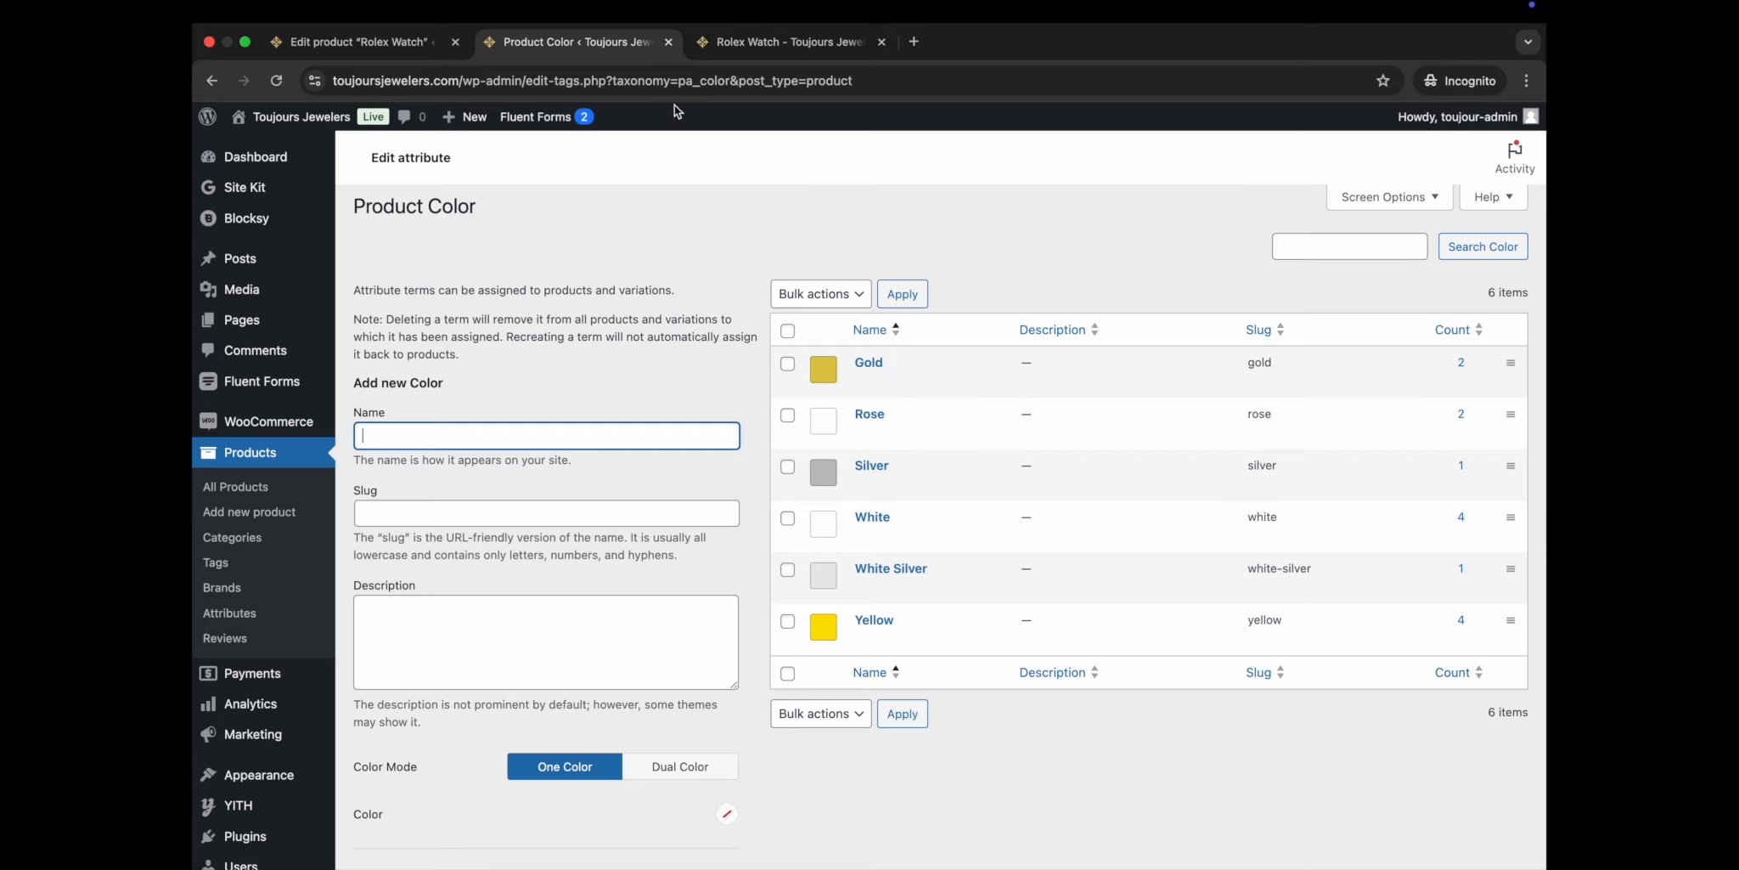
{"action": "scroll", "coordinate": [604, 216], "scroll_direction": "left", "scroll_amount": 5}
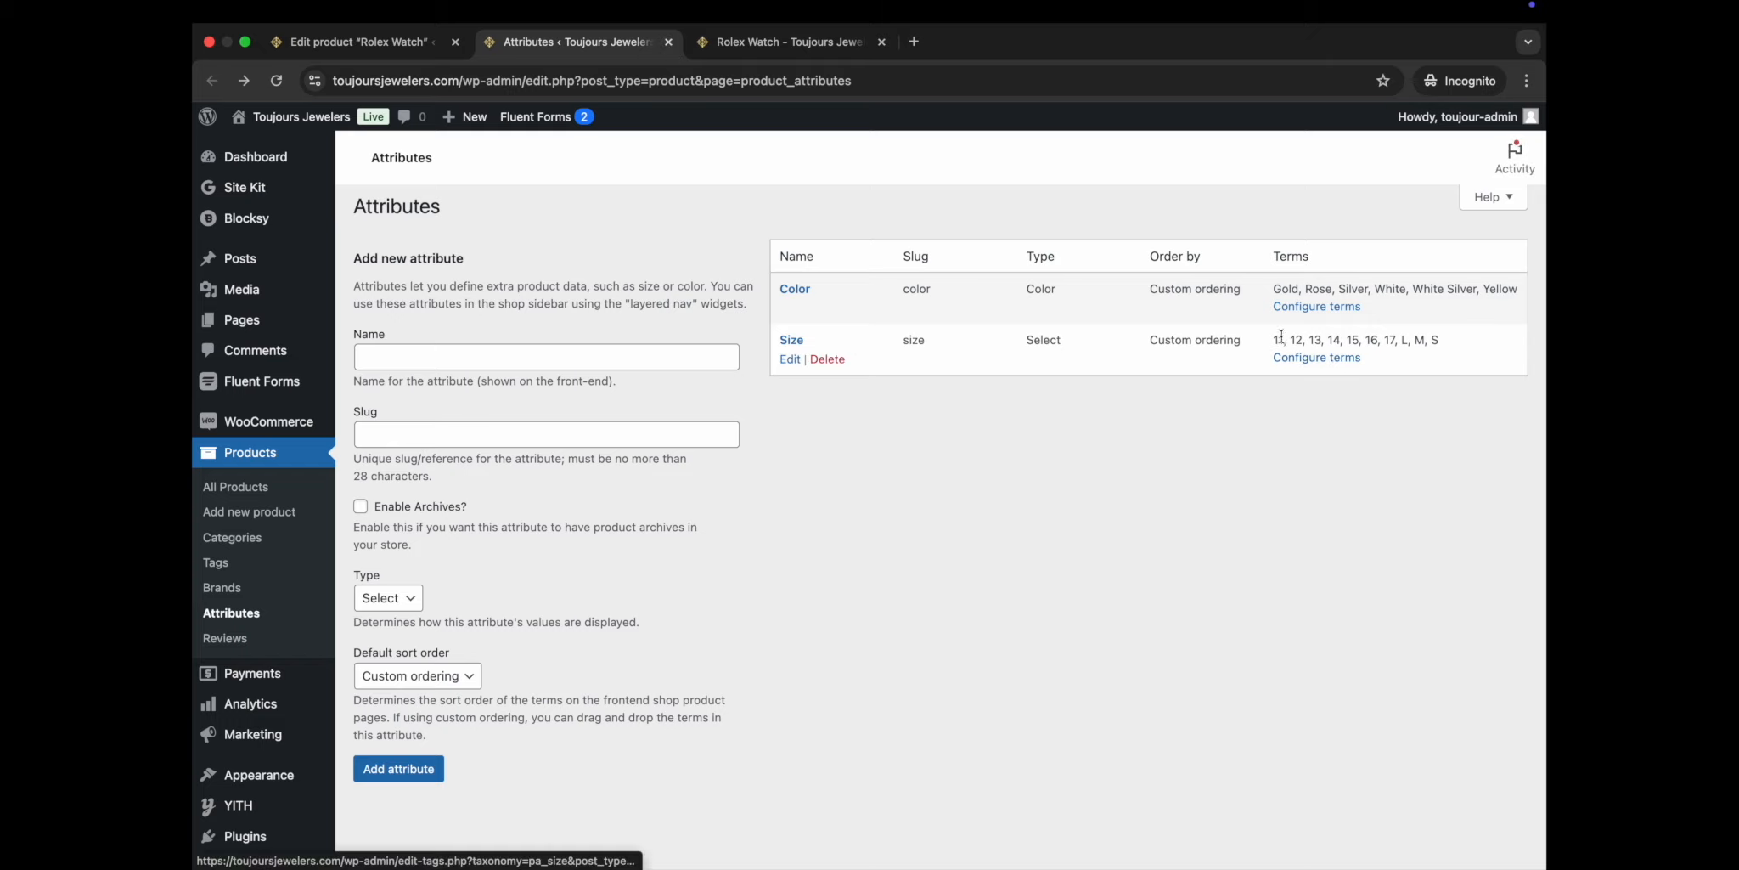
{"action": "left_click", "coordinate": [668, 42]}
Return to the Rolex Watch edit page and display its list of variations.
{"action": "left_click", "coordinate": [429, 45]}
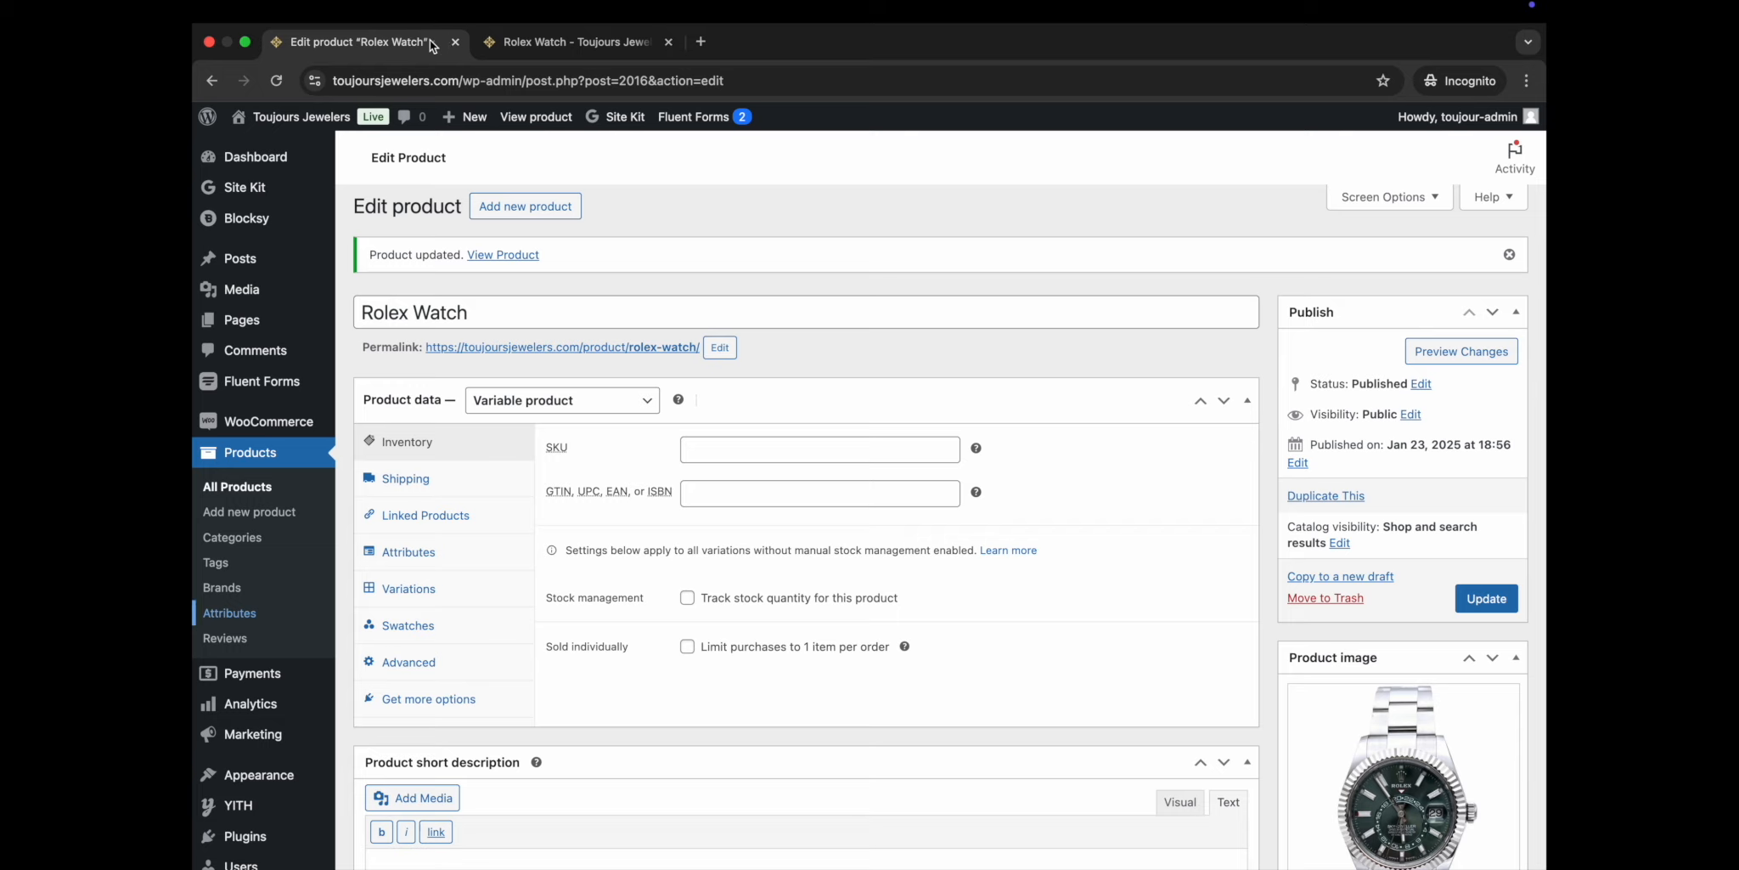
{"action": "scroll", "coordinate": [718, 470], "scroll_direction": "down", "scroll_amount": 3}
{"action": "left_click", "coordinate": [435, 418]}
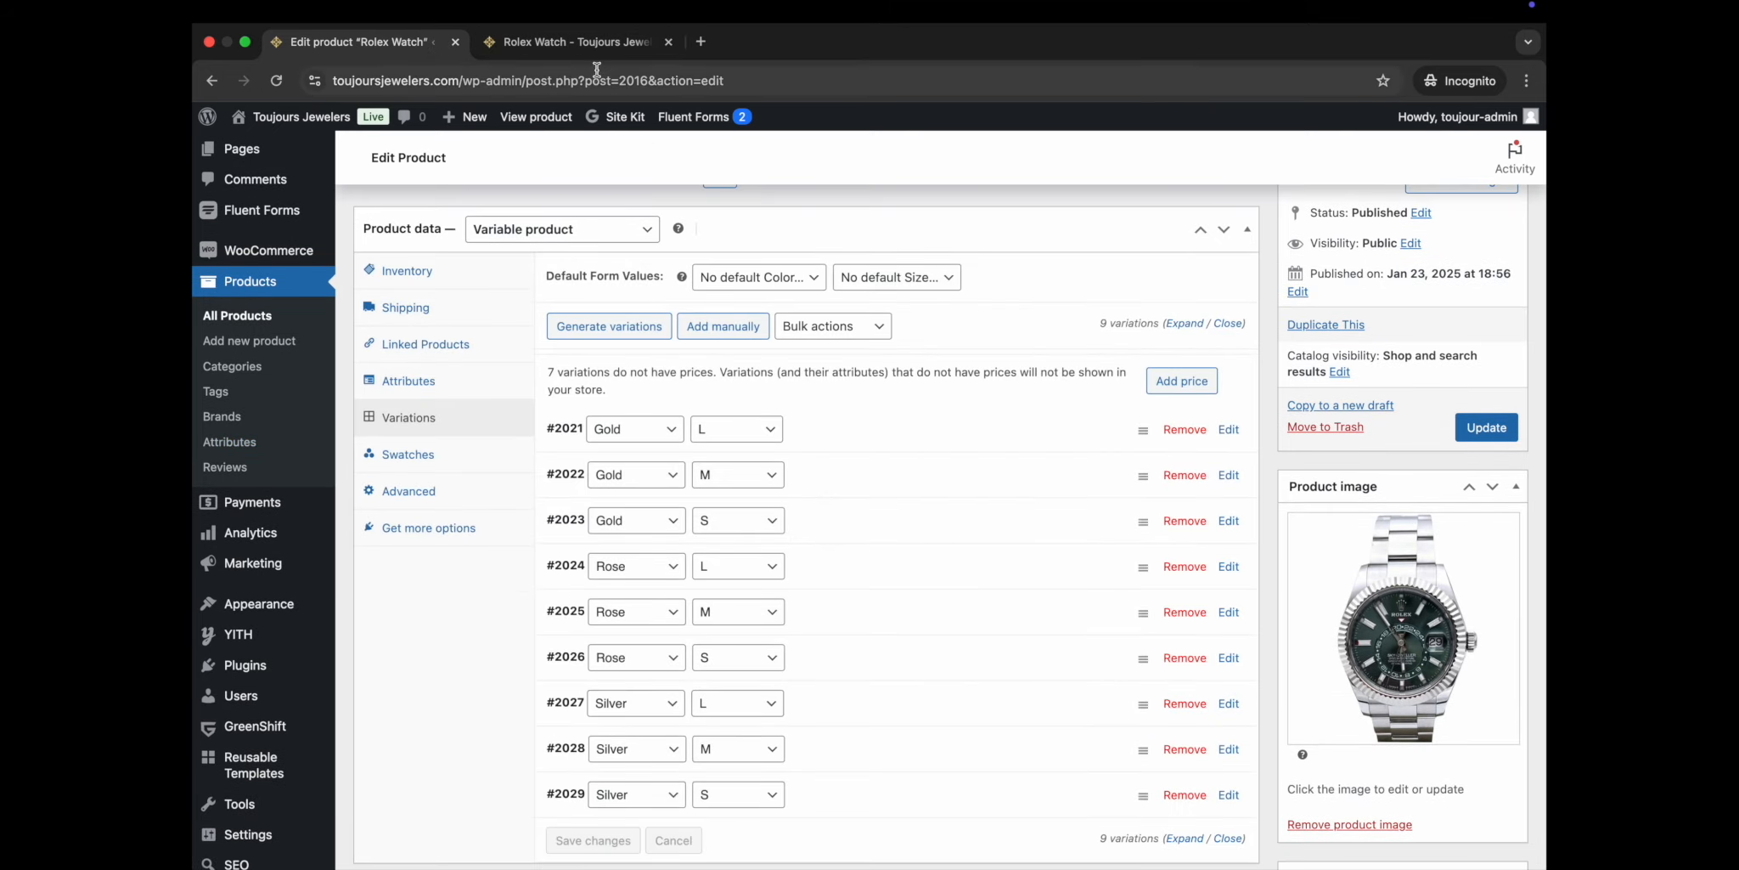
Reset the size to no selection on the storefront product page and check the availability of the Silver color.
{"action": "left_click", "coordinate": [610, 47]}
{"action": "left_click", "coordinate": [956, 520]}
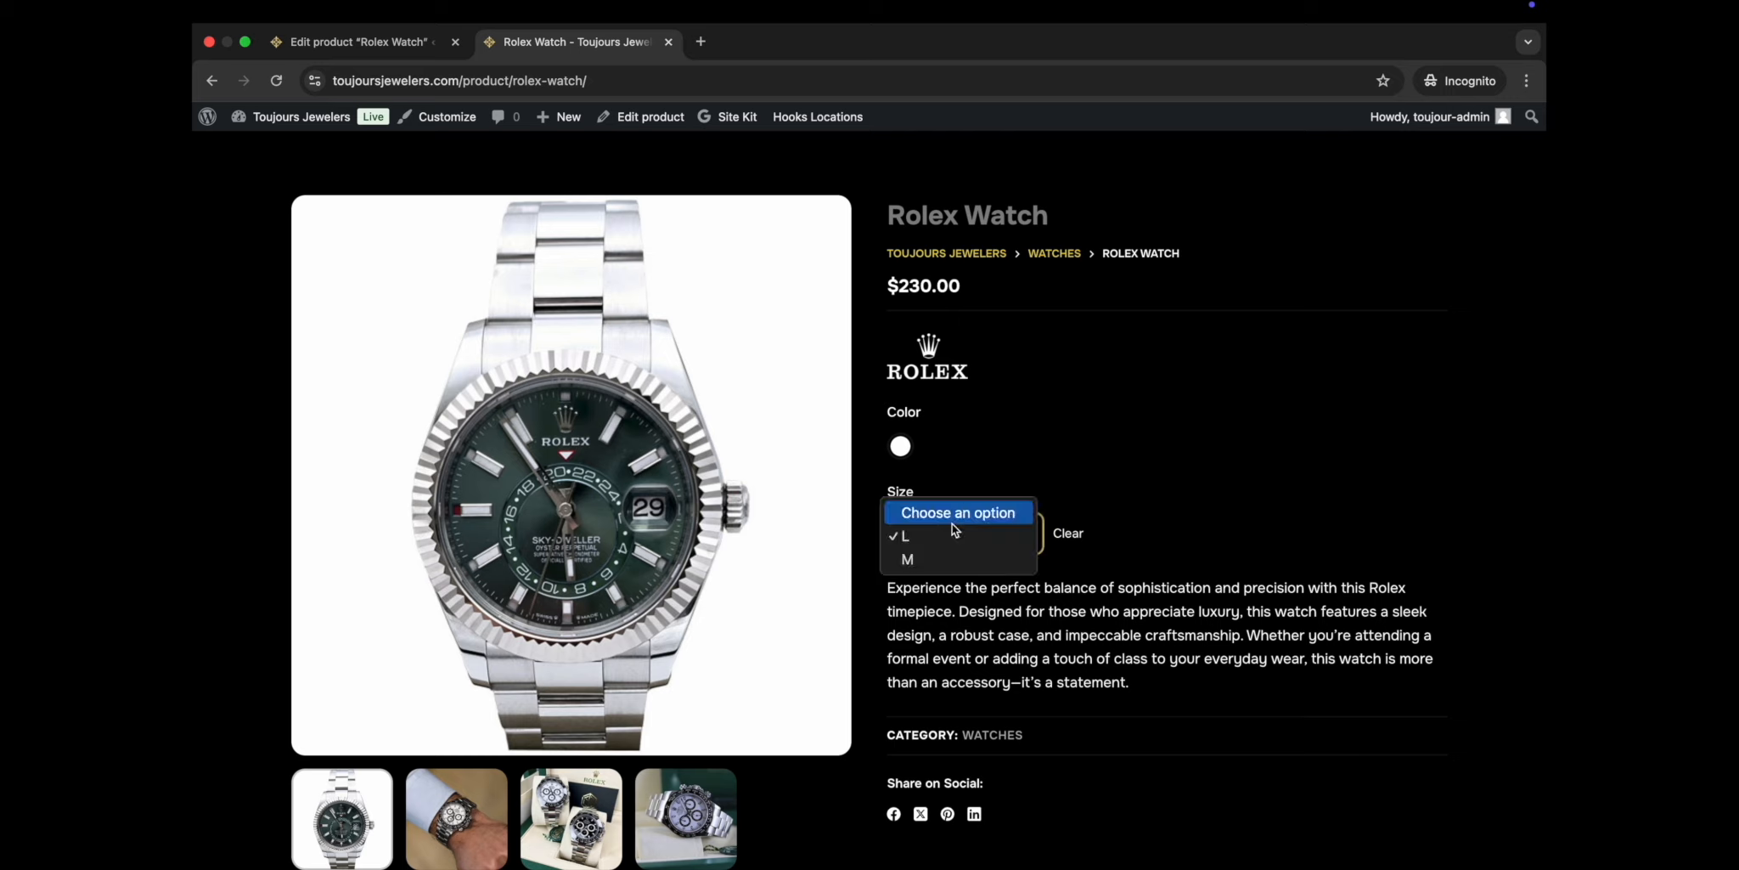
{"action": "left_click", "coordinate": [922, 450]}
{"action": "left_click", "coordinate": [939, 532]}
{"action": "left_click", "coordinate": [943, 512]}
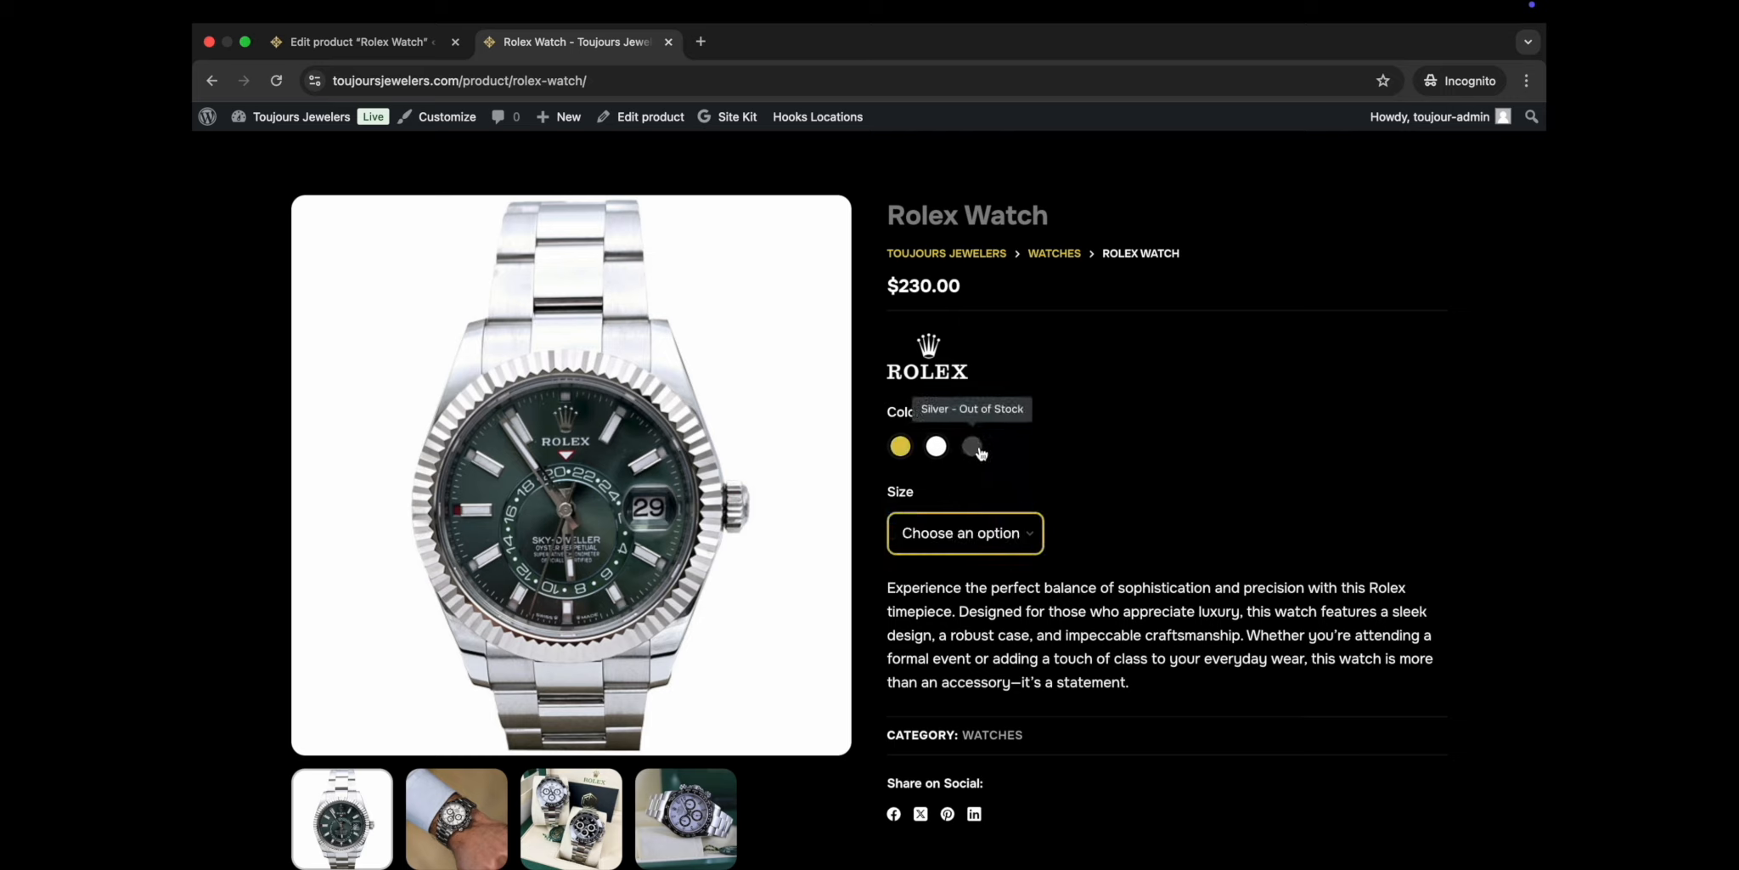
Set the regular price of the Rose, size S variation to 250 on the product edit page and collapse the variation.
{"action": "left_click", "coordinate": [357, 41]}
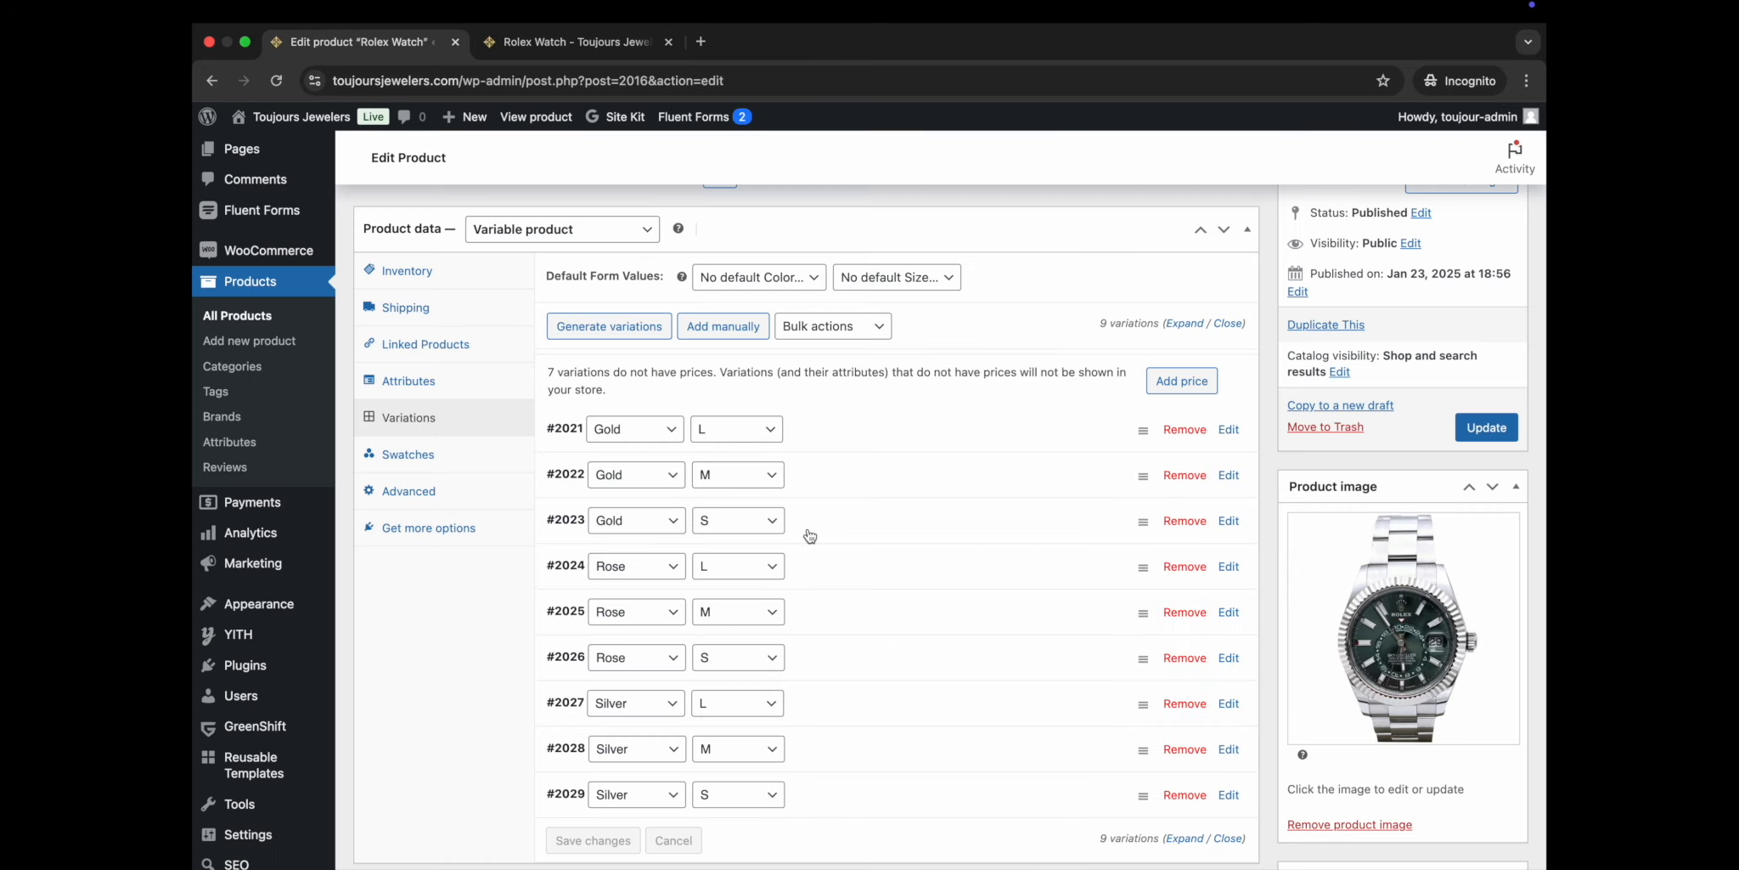
{"action": "scroll", "coordinate": [860, 539], "scroll_direction": "down", "scroll_amount": 3}
{"action": "left_click", "coordinate": [860, 539]}
{"action": "scroll", "coordinate": [840, 633], "scroll_direction": "down", "scroll_amount": 3}
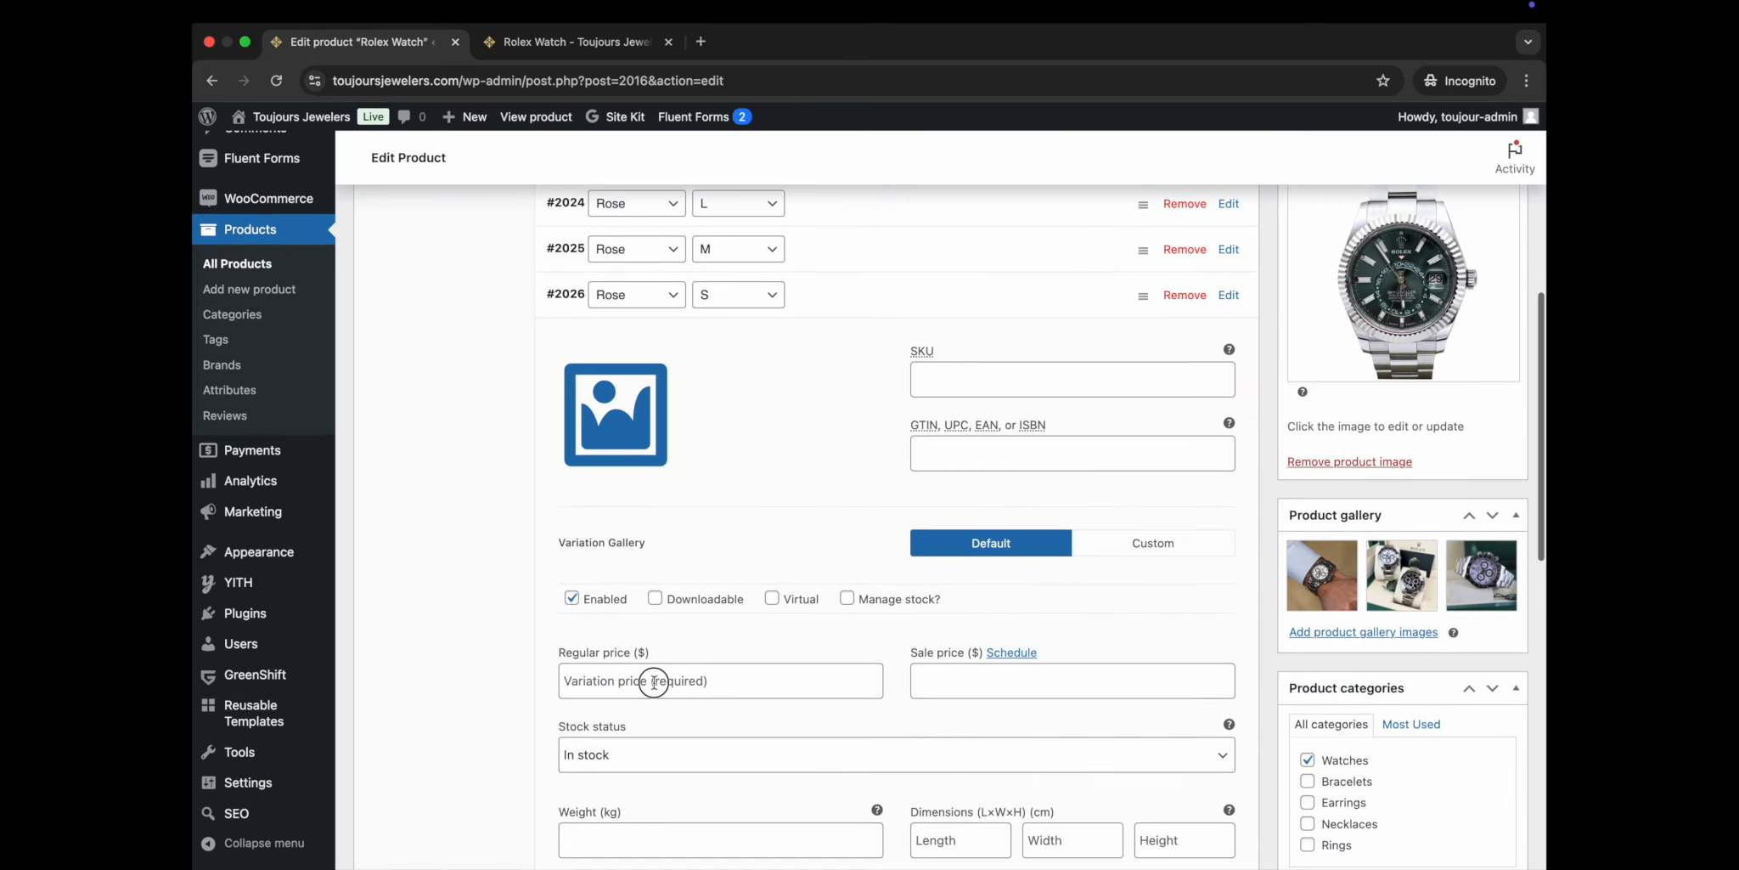
{"action": "left_click", "coordinate": [654, 680]}
{"action": "type", "text": "250"}
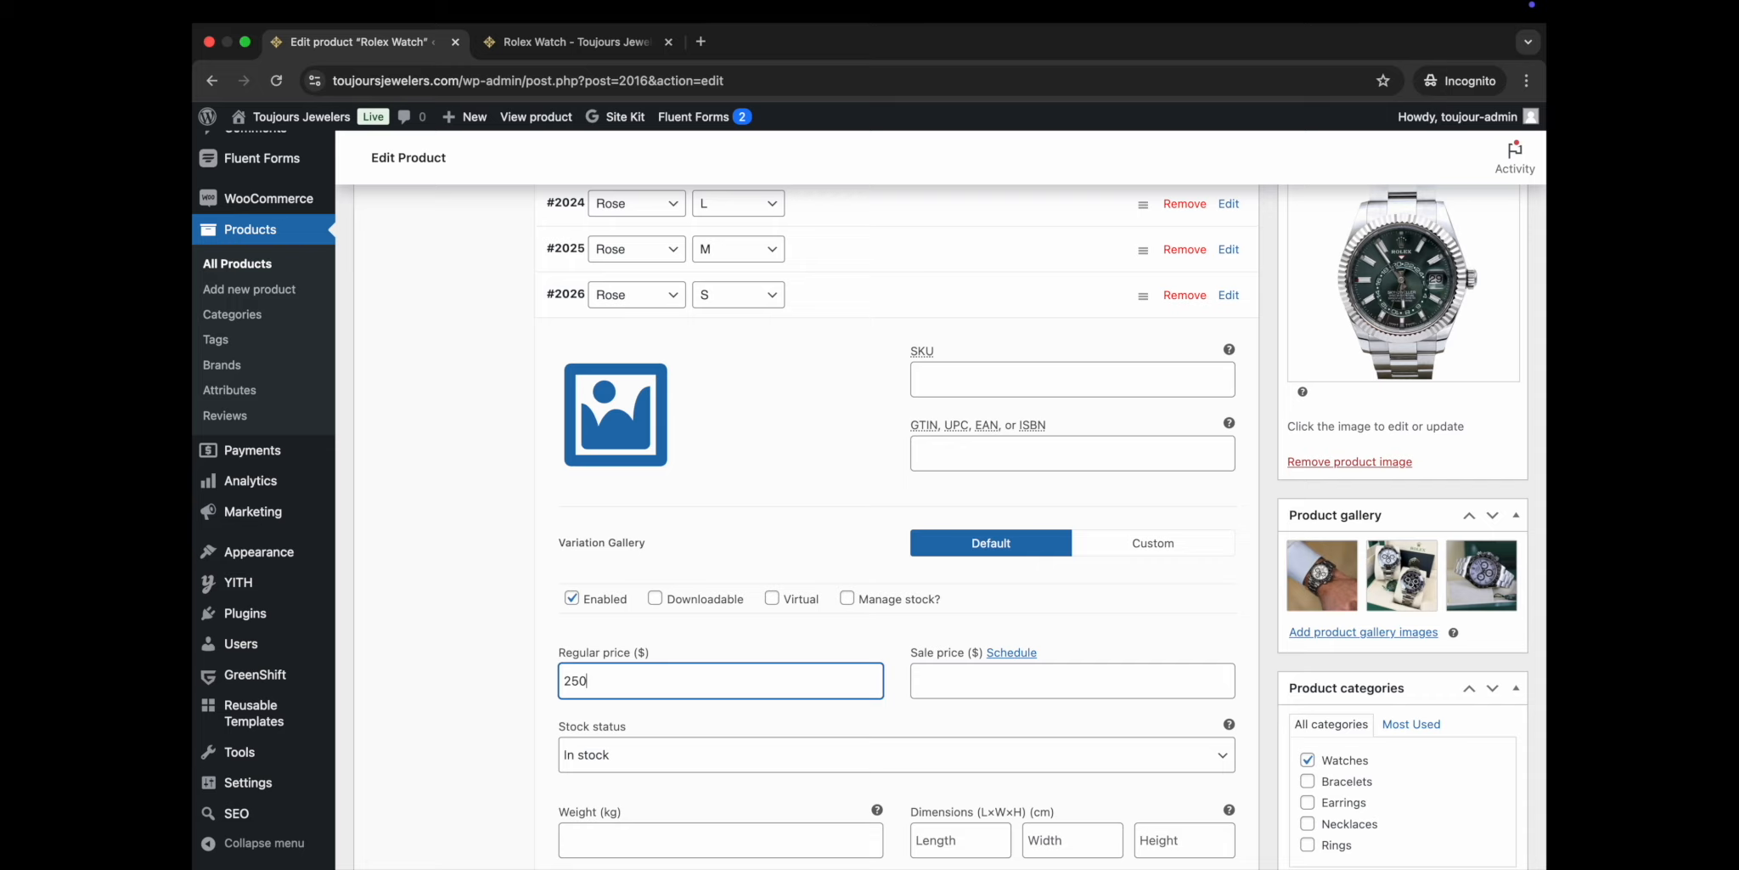
{"action": "left_click", "coordinate": [912, 324]}
{"action": "scroll", "coordinate": [970, 416], "scroll_direction": "up", "scroll_amount": 5}
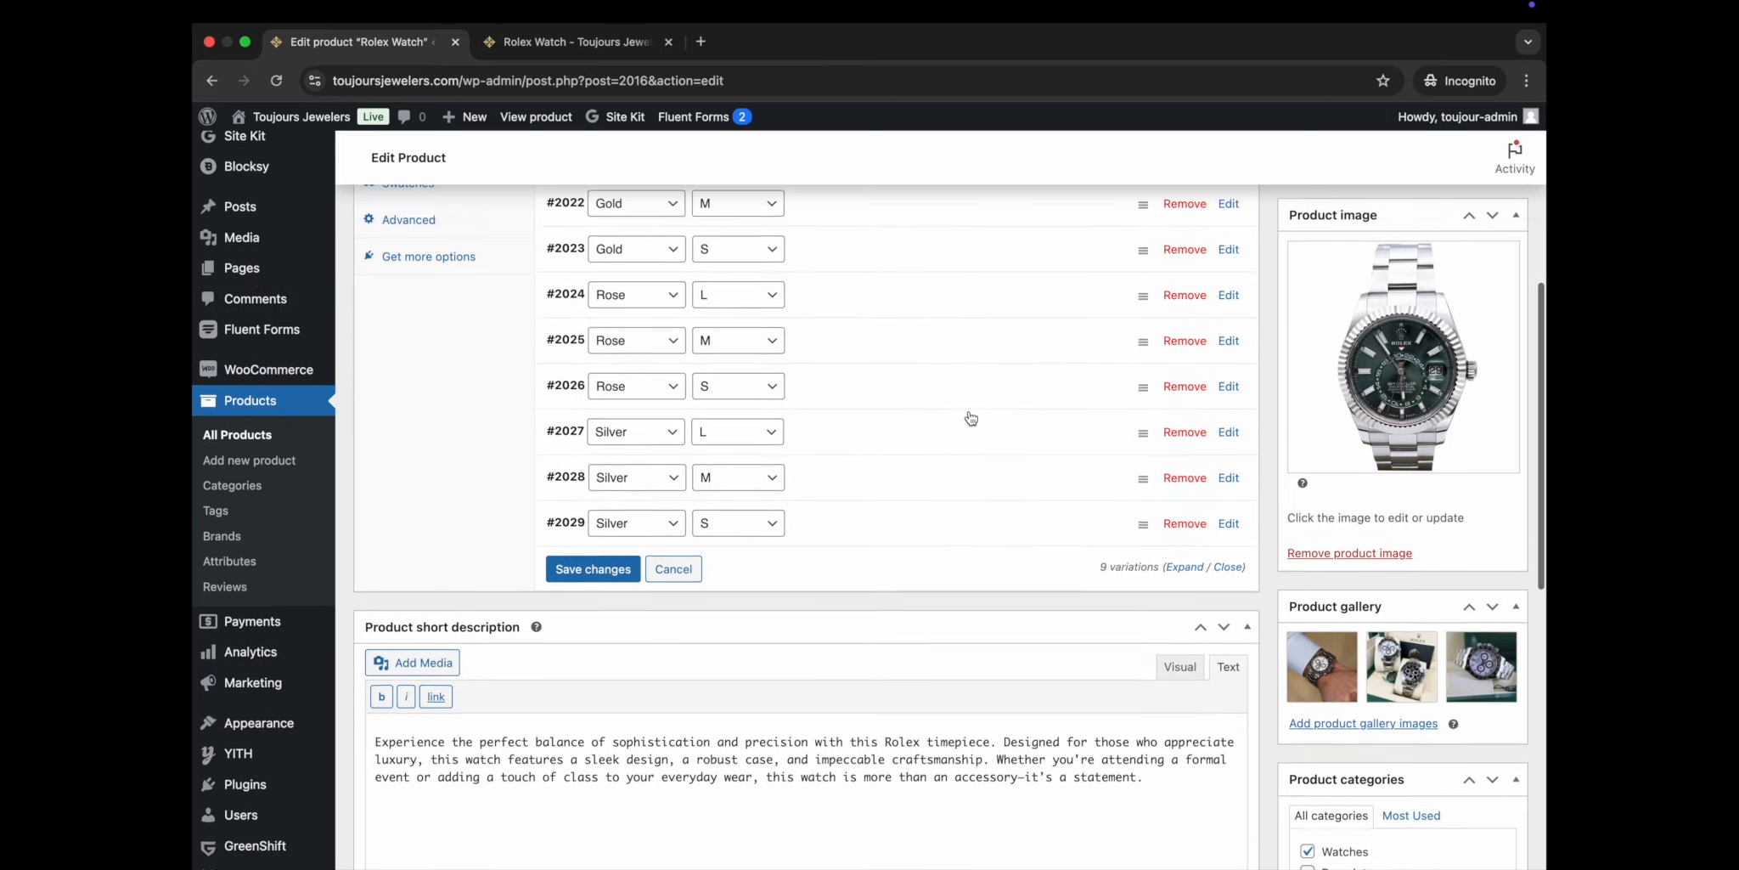
Select Rose and size L on the storefront, view the wrist photo in the gallery, and deselect the Rose color.
{"action": "left_click", "coordinate": [586, 41]}
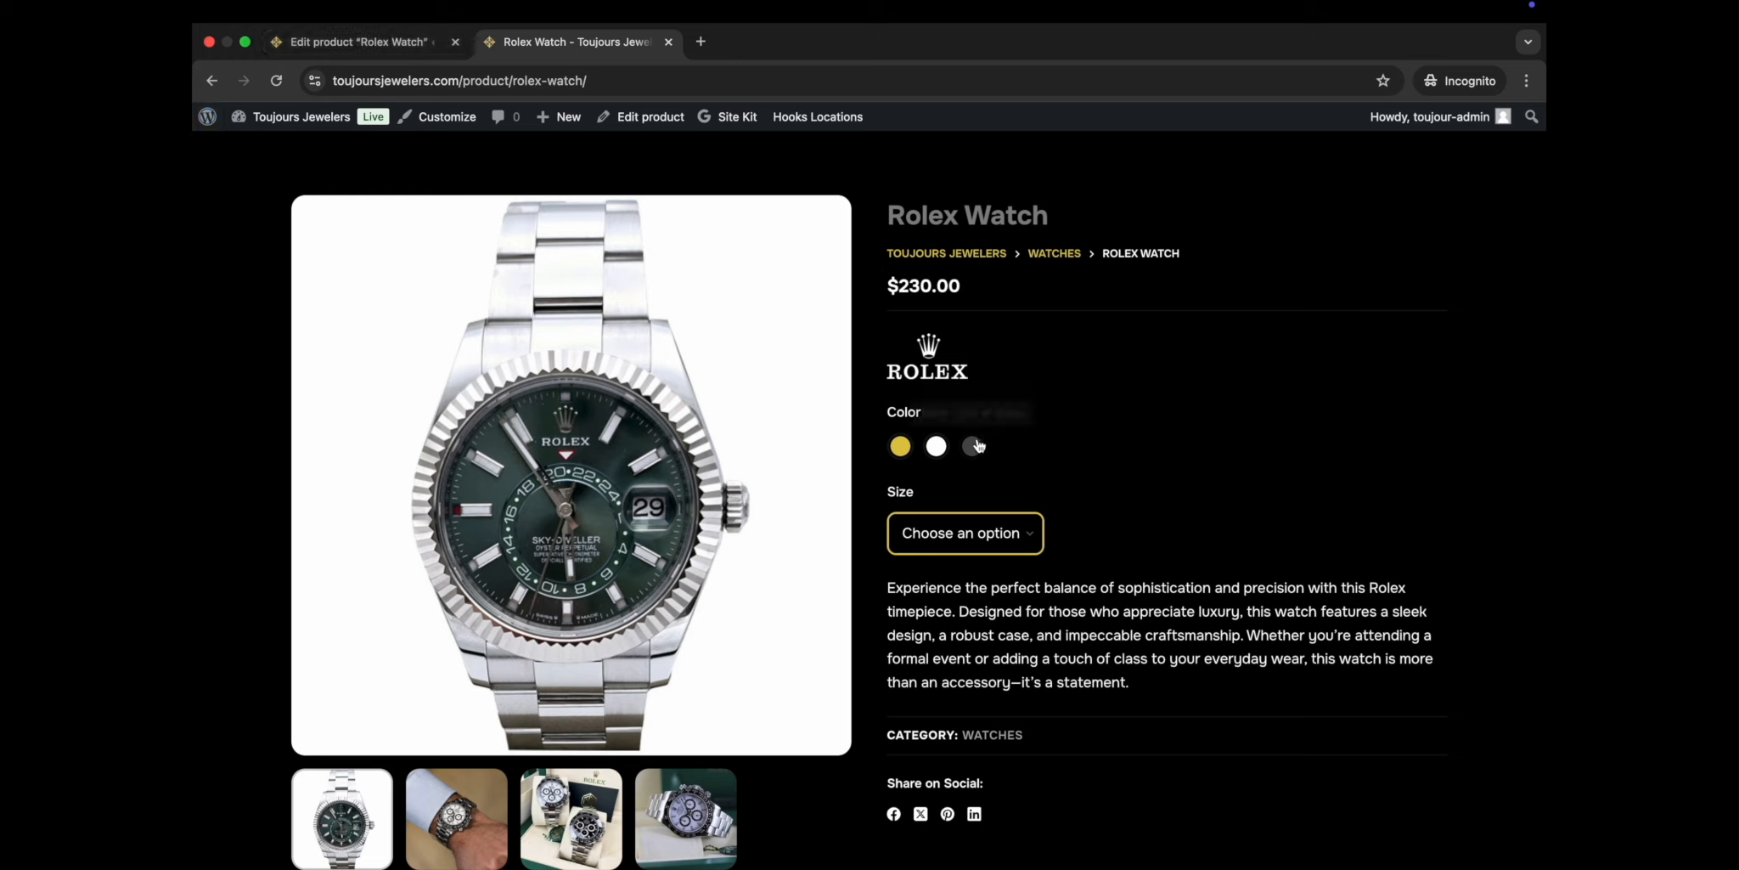
{"action": "left_click", "coordinate": [937, 445]}
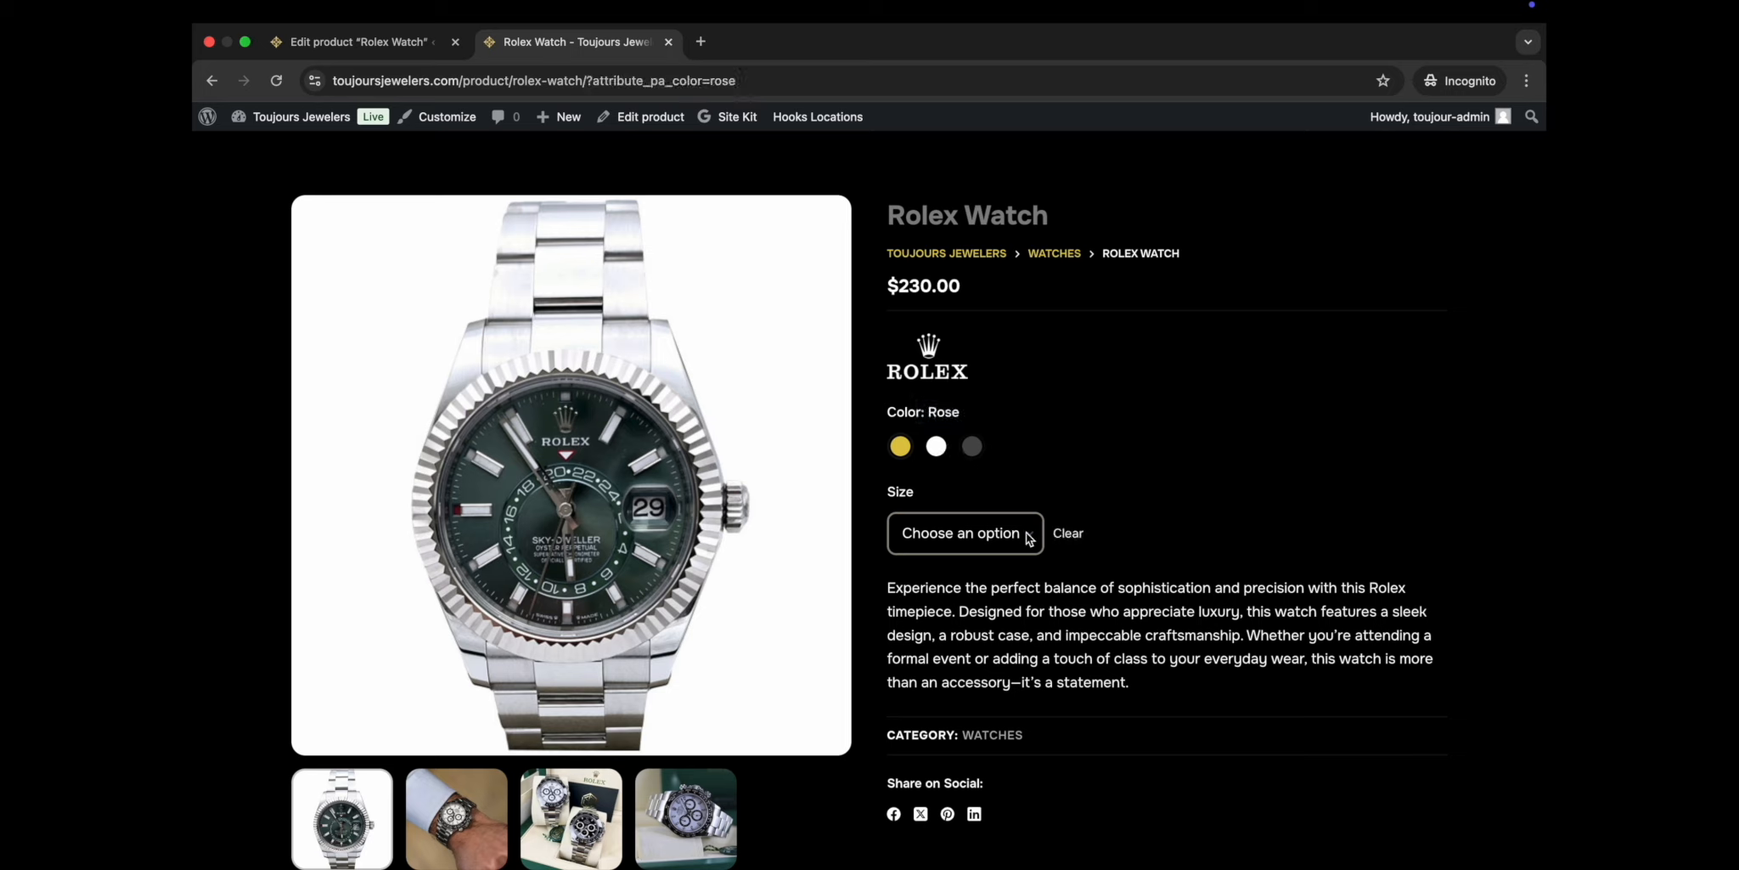
{"action": "left_click", "coordinate": [1029, 538]}
{"action": "left_click", "coordinate": [905, 558]}
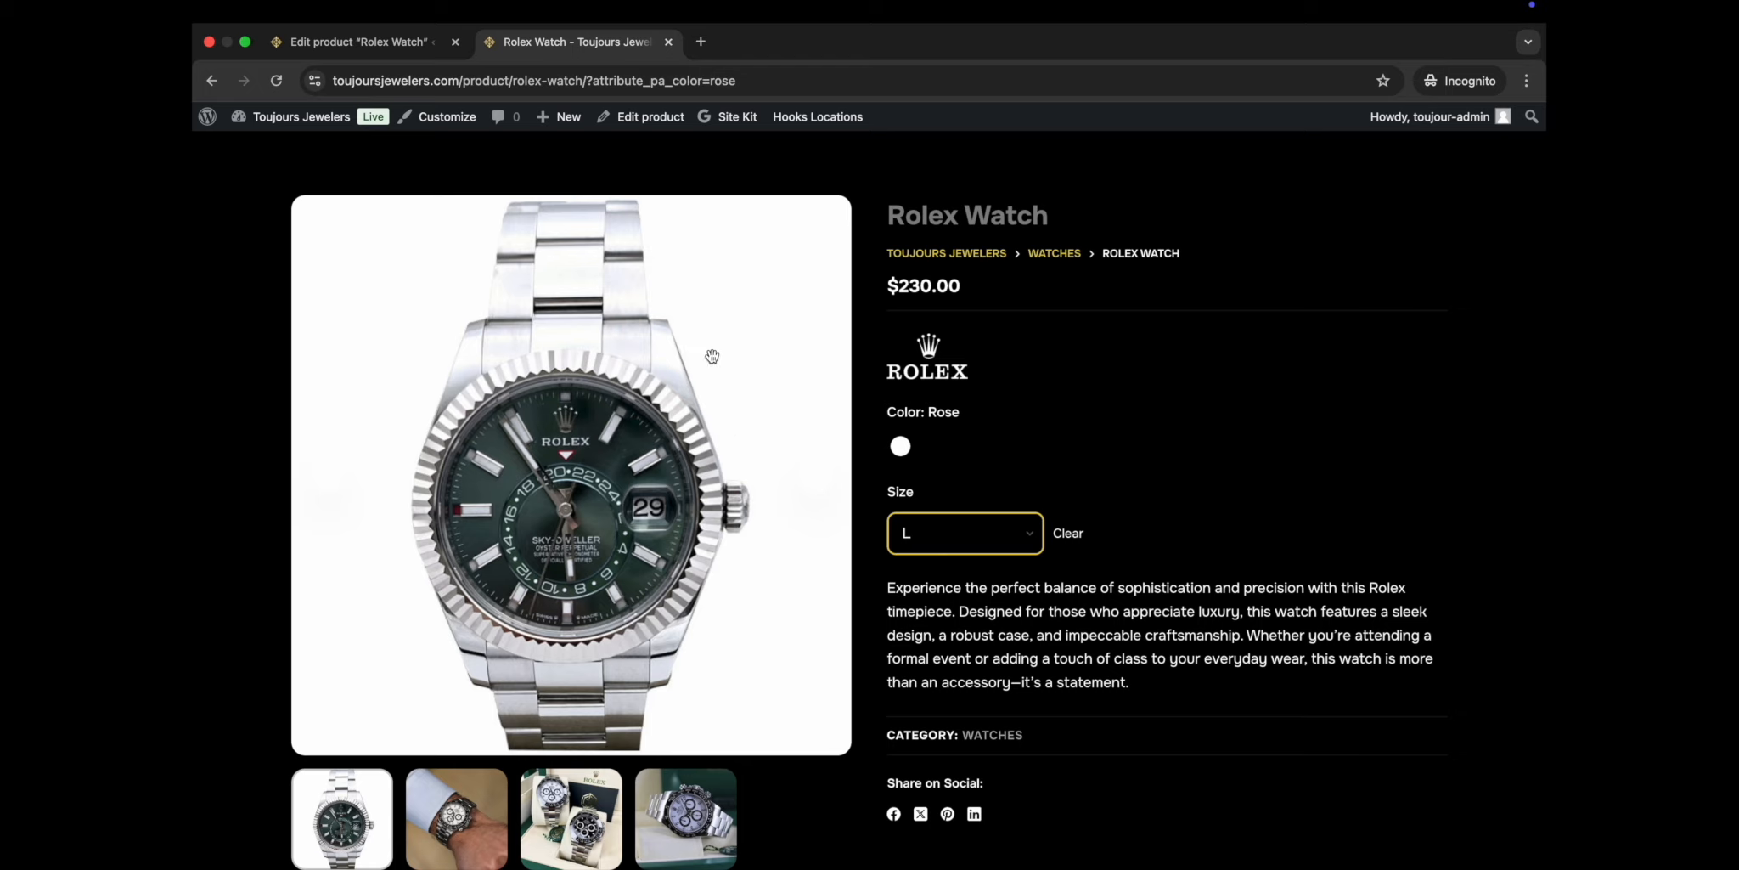
{"action": "left_click", "coordinate": [456, 817]}
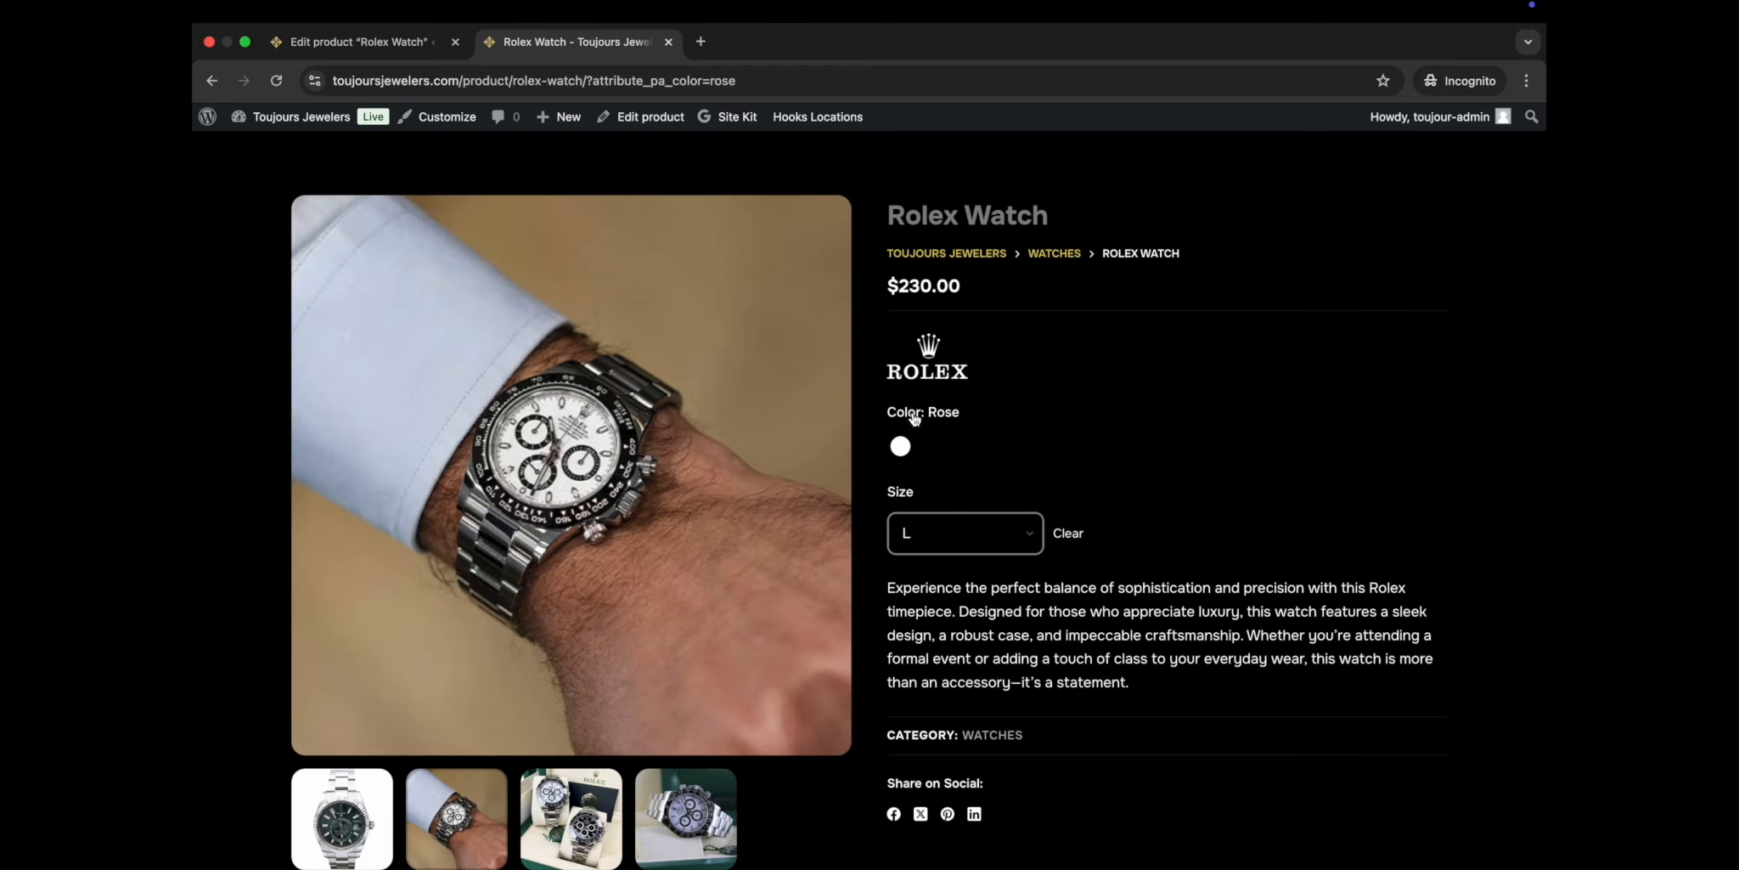
{"action": "left_click", "coordinate": [900, 446]}
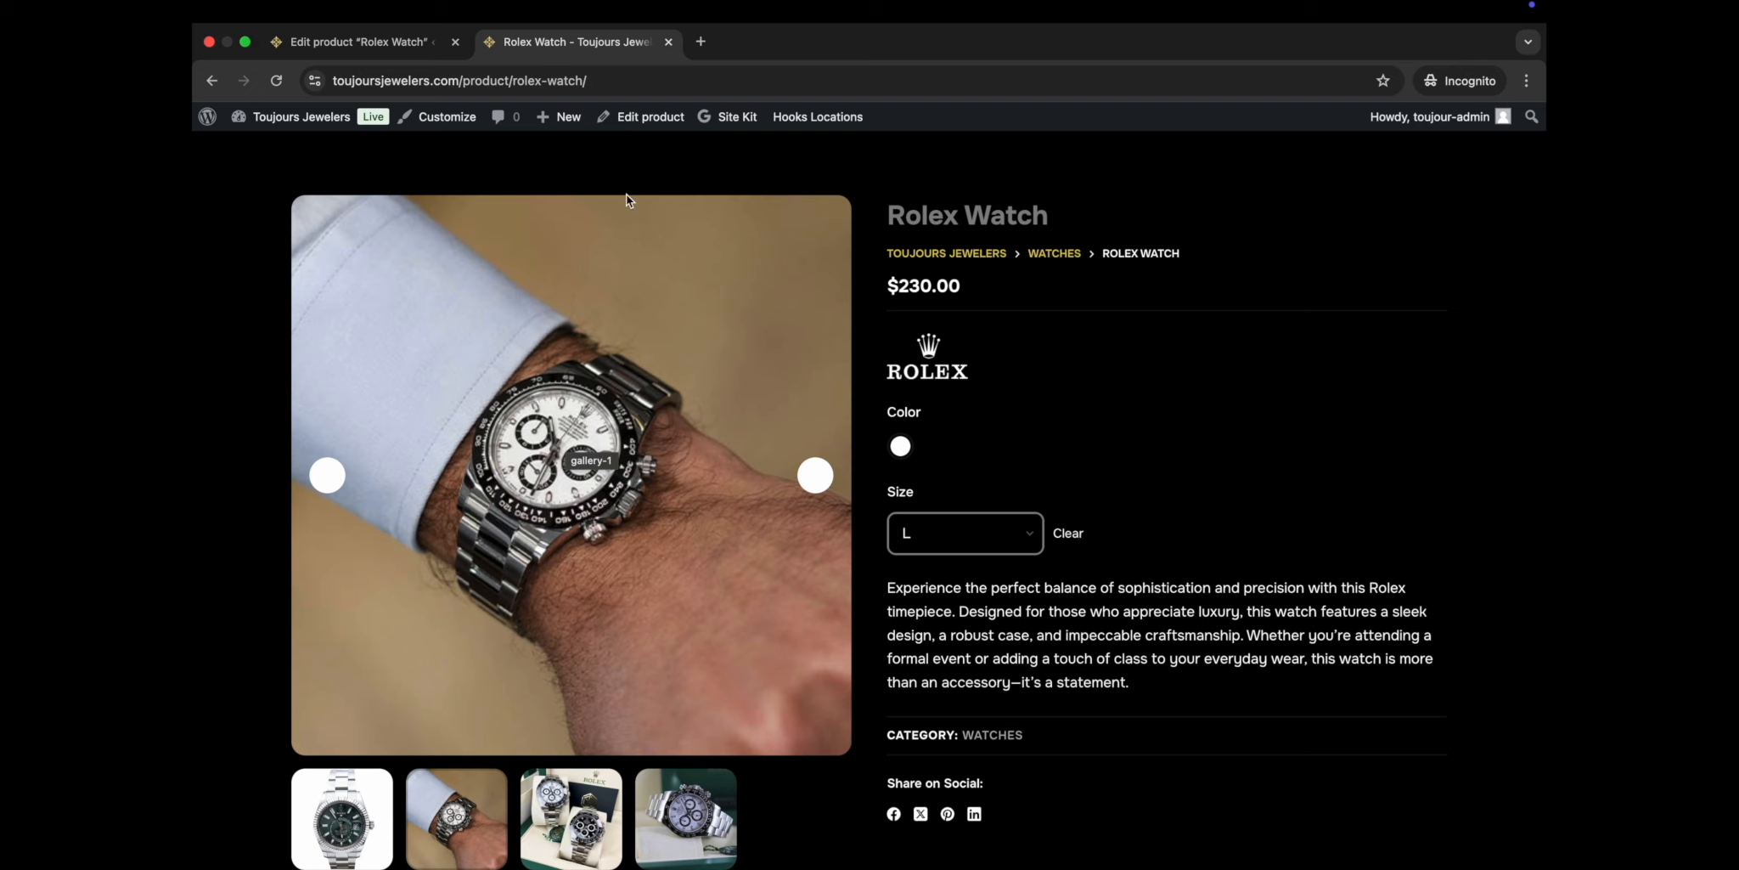
Expand the Gold, size M variation, examine its image chooser without picking an image, and collapse the variation.
{"action": "left_click", "coordinate": [357, 41]}
{"action": "left_click", "coordinate": [874, 351]}
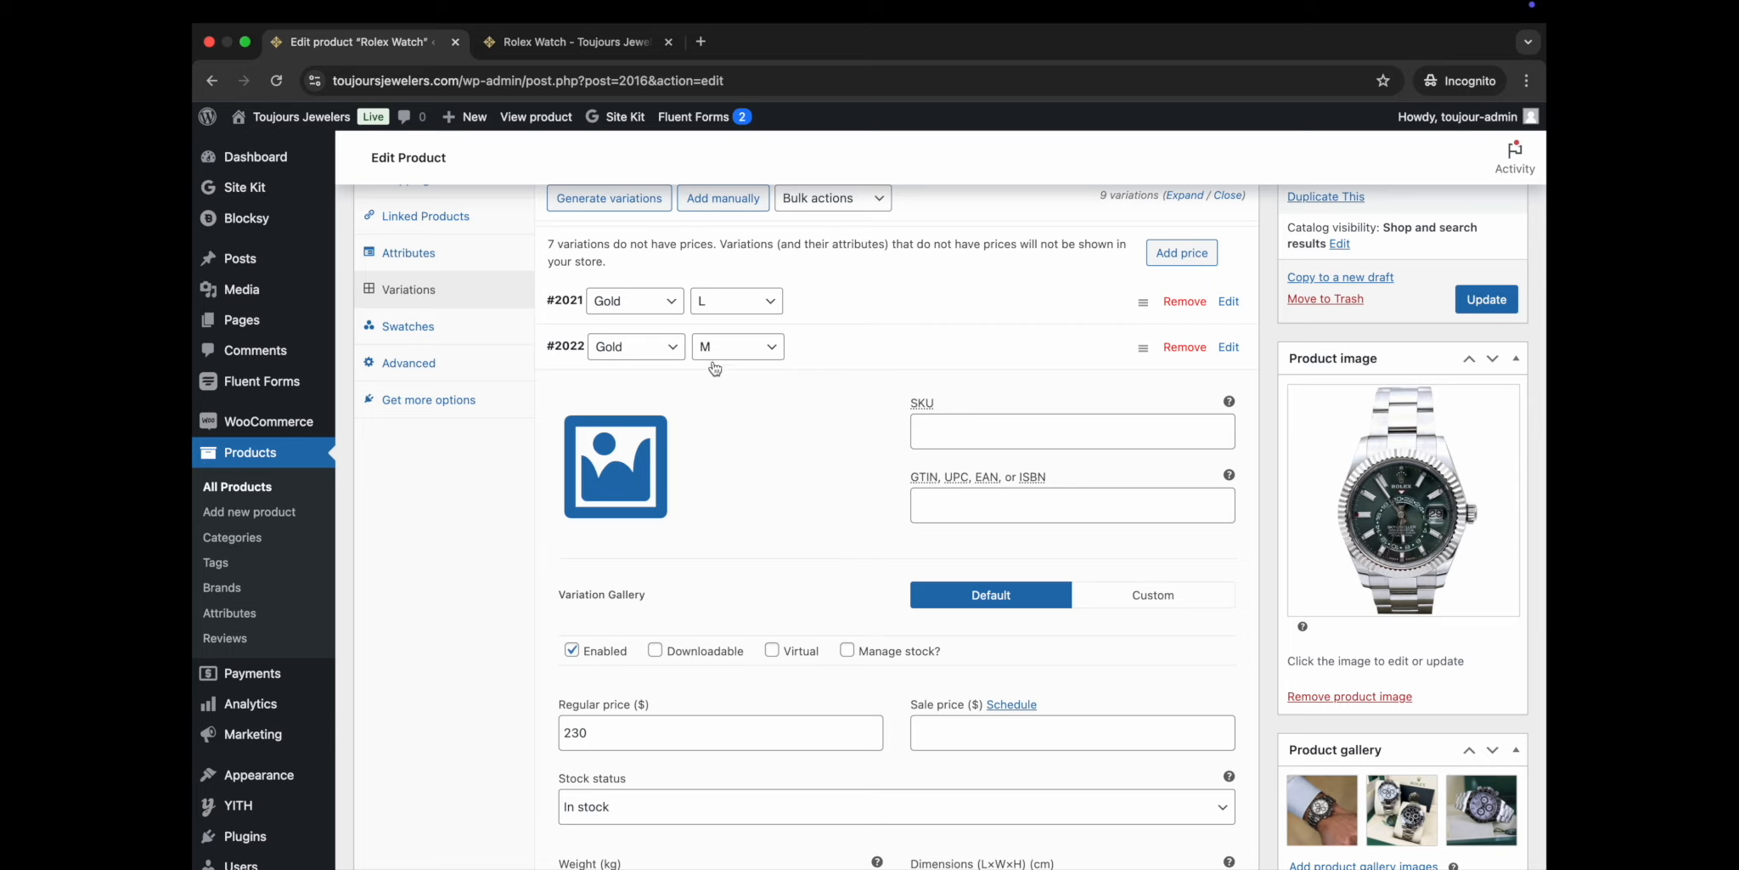
{"action": "left_click", "coordinate": [623, 473]}
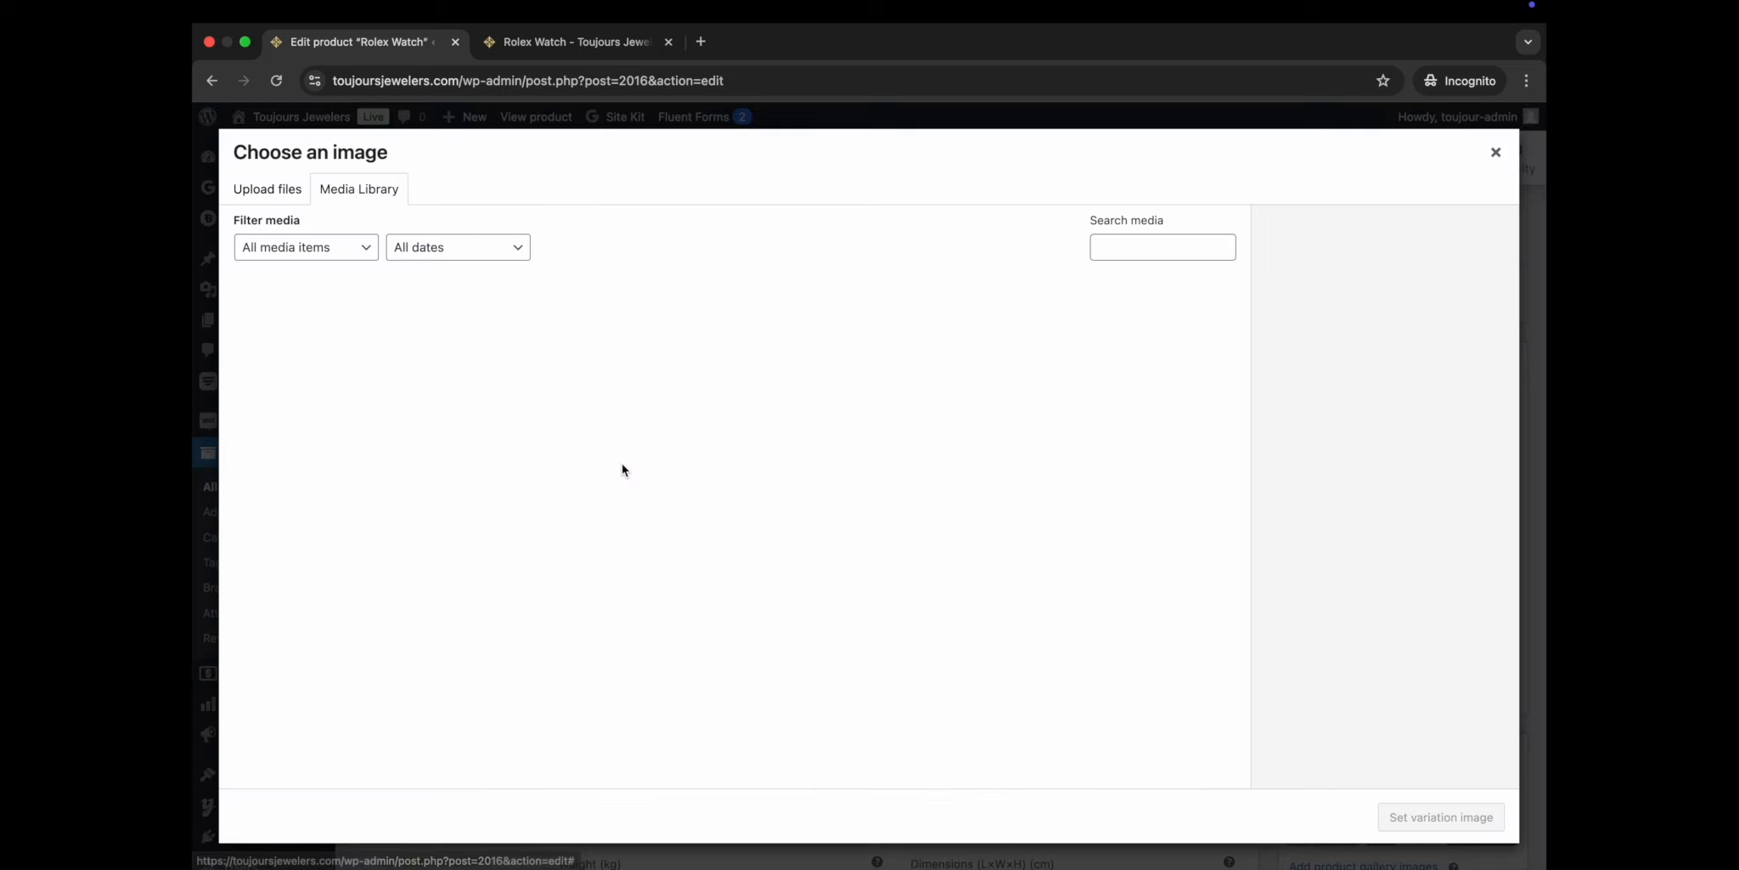
{"action": "left_click", "coordinate": [1497, 152]}
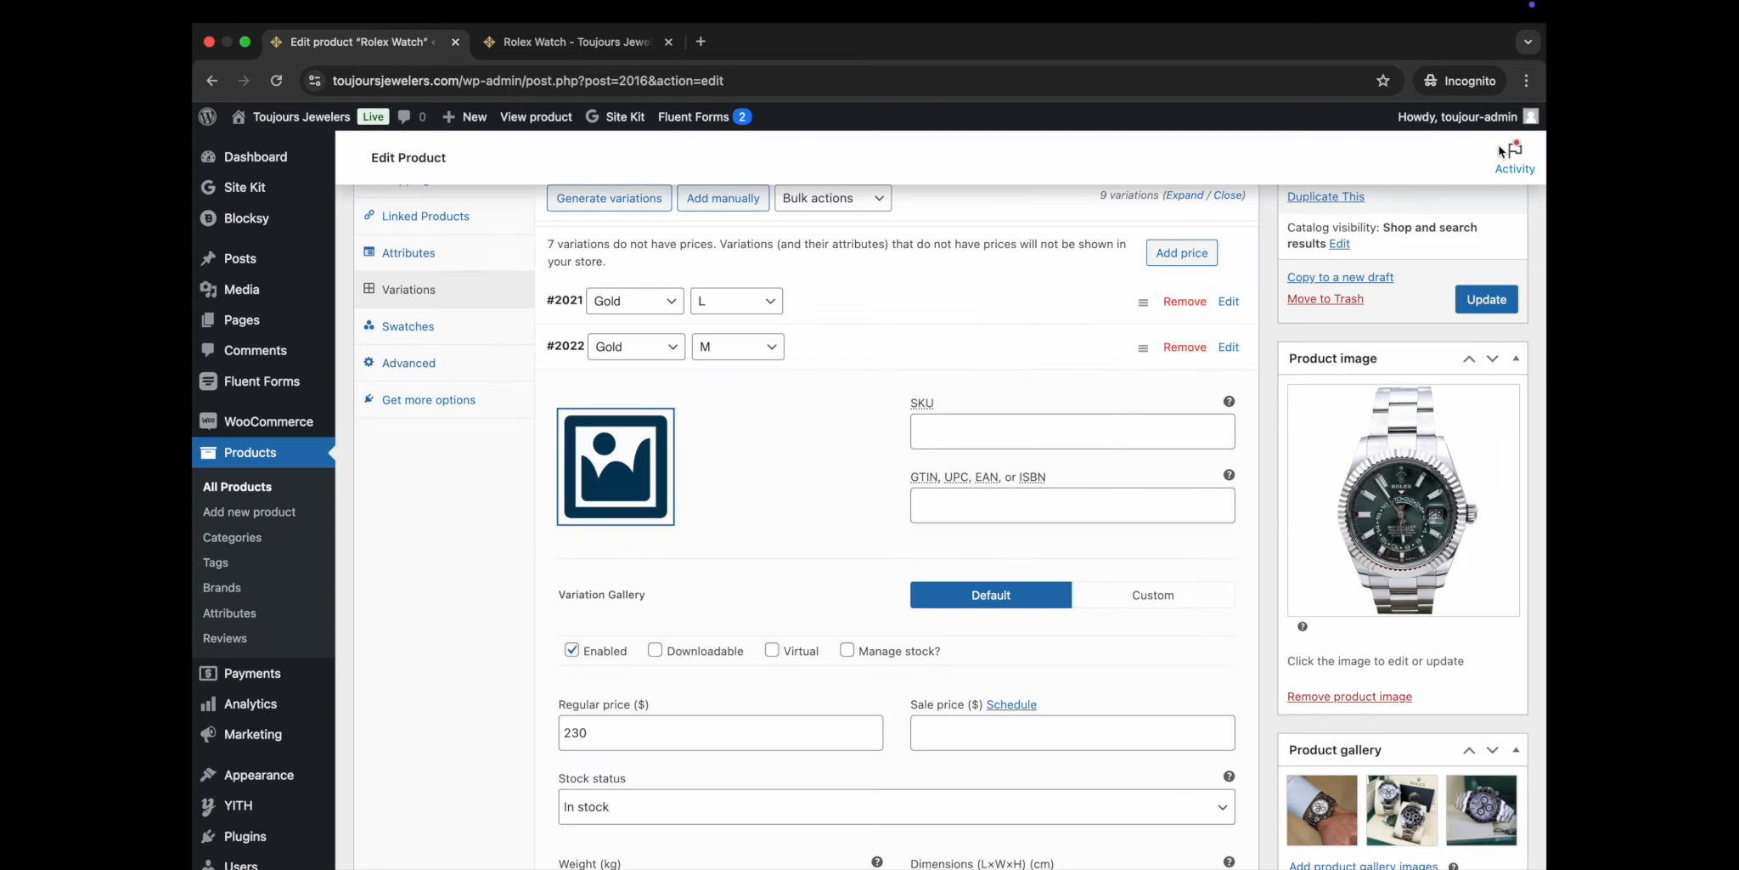
{"action": "left_click", "coordinate": [907, 344]}
Look over the product edit page from the variations down to the categories, tags and brands.
{"action": "scroll", "coordinate": [905, 343], "scroll_direction": "down", "scroll_amount": 3}
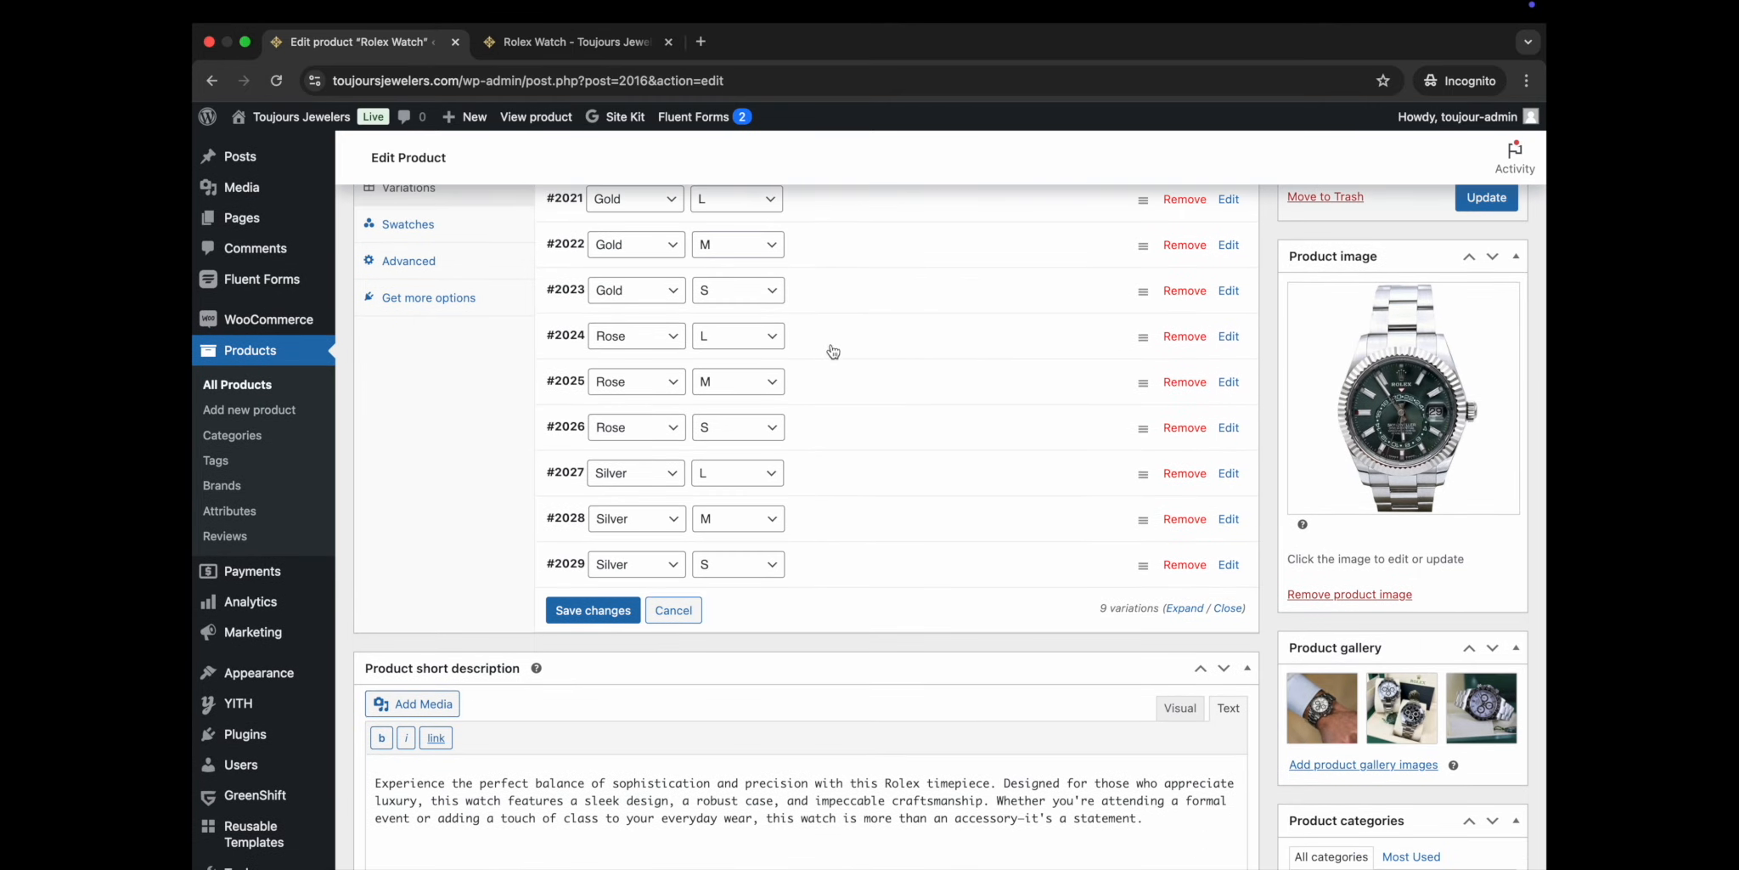
{"action": "scroll", "coordinate": [846, 357], "scroll_direction": "up", "scroll_amount": 3}
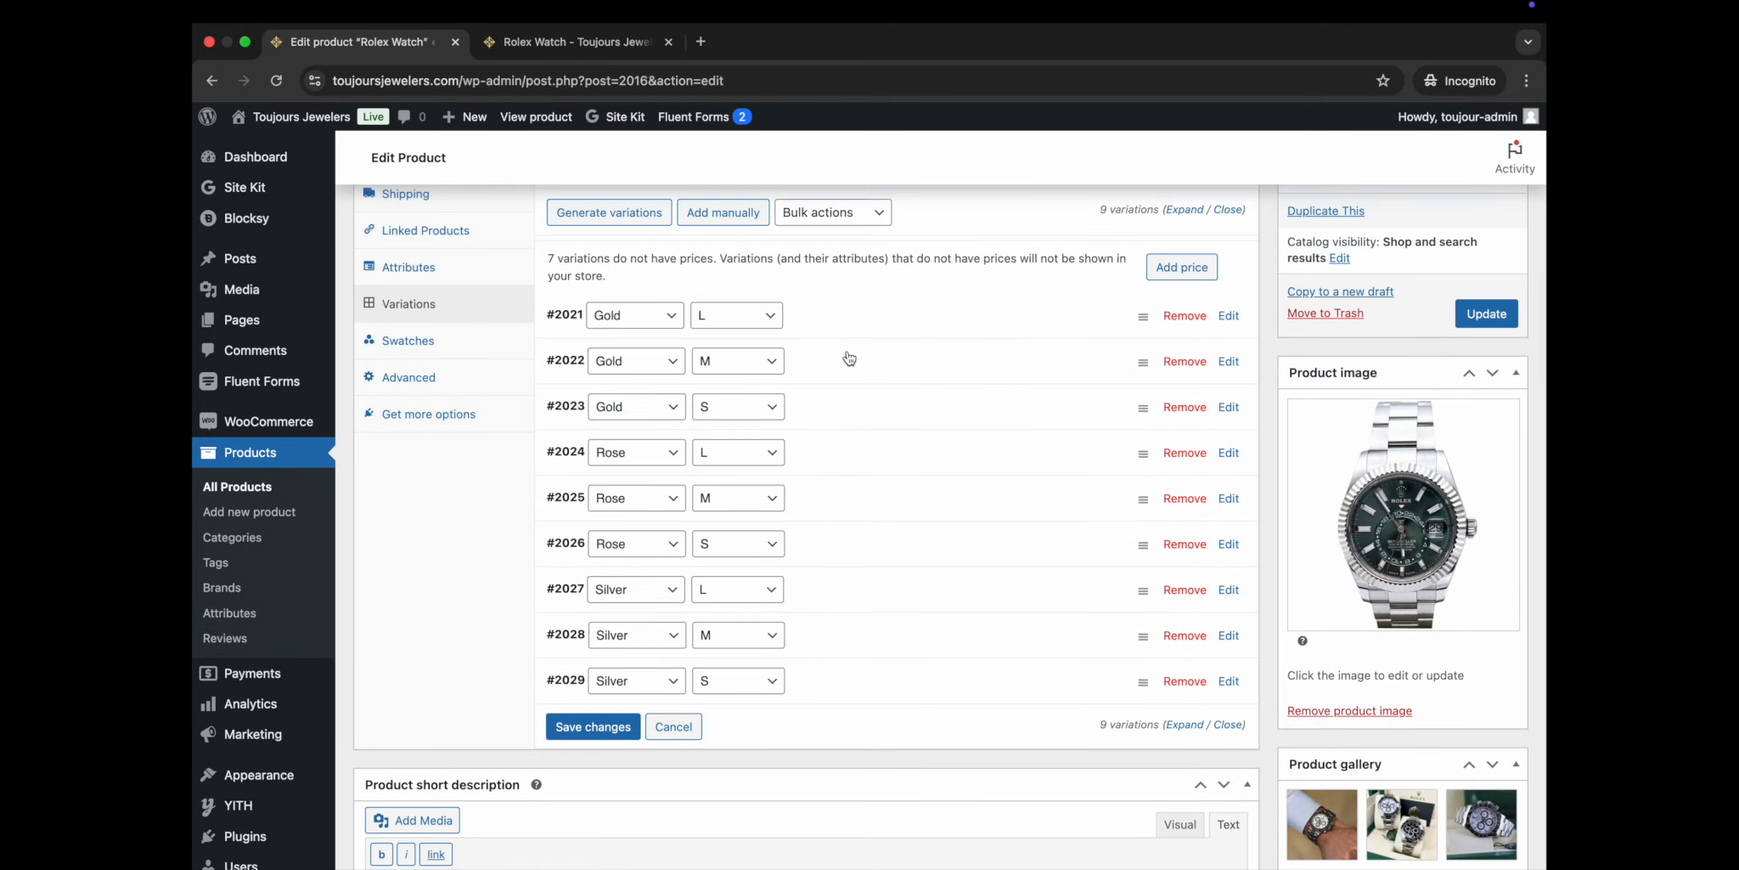
{"action": "scroll", "coordinate": [969, 369], "scroll_direction": "down", "scroll_amount": 10}
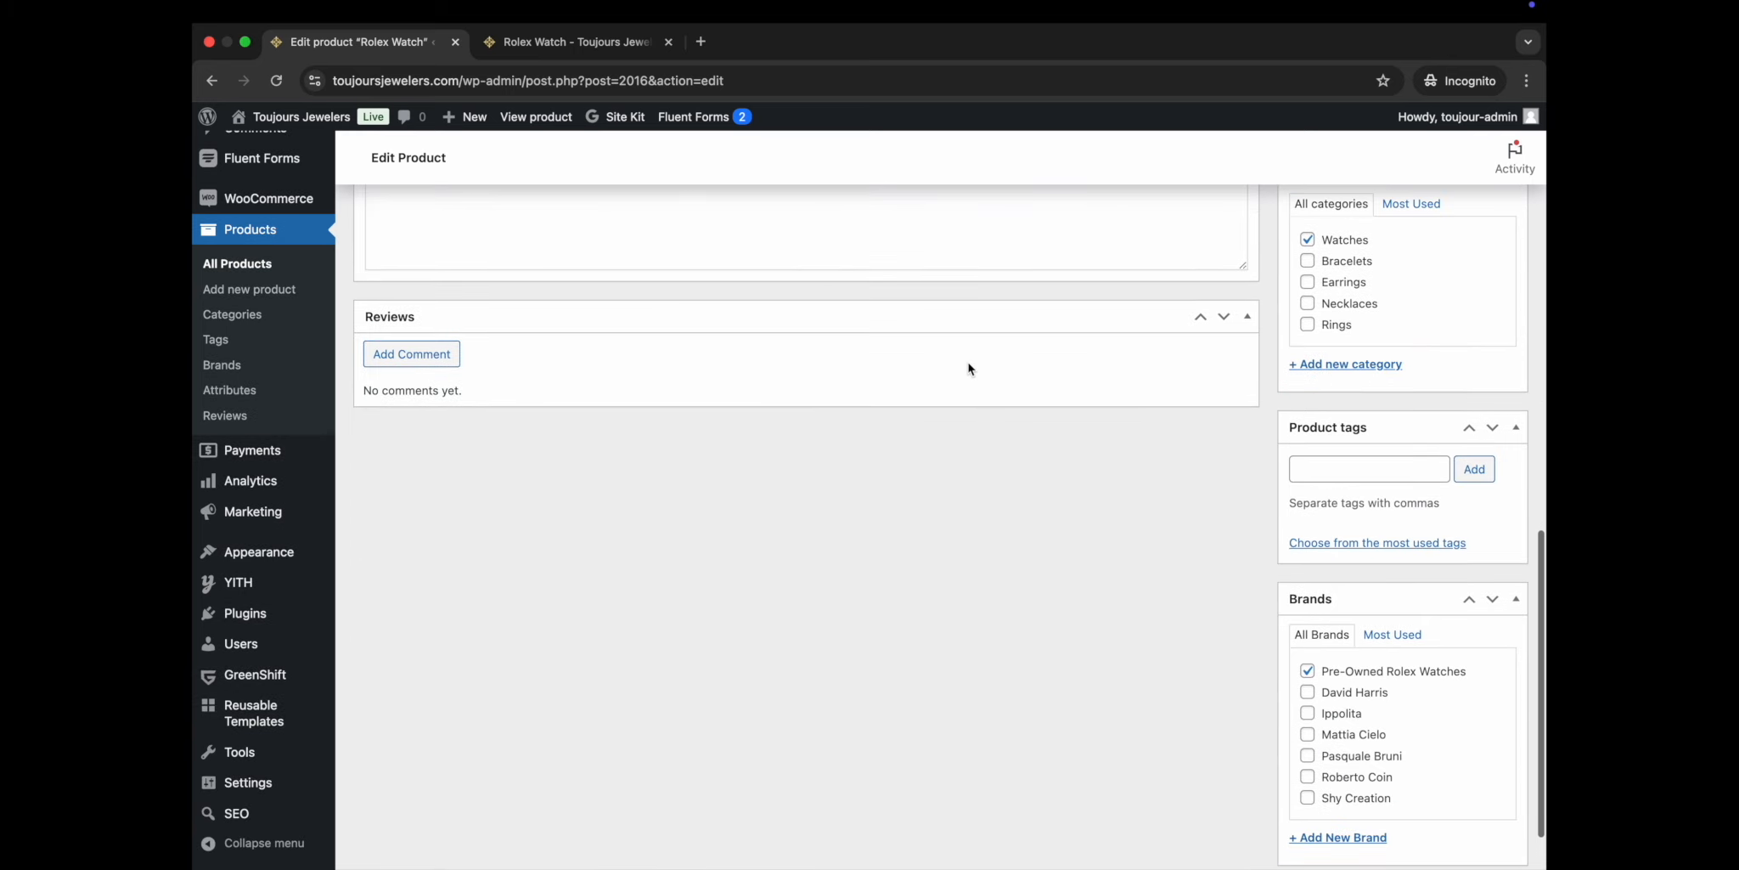
{"action": "scroll", "coordinate": [969, 368], "scroll_direction": "up", "scroll_amount": 6}
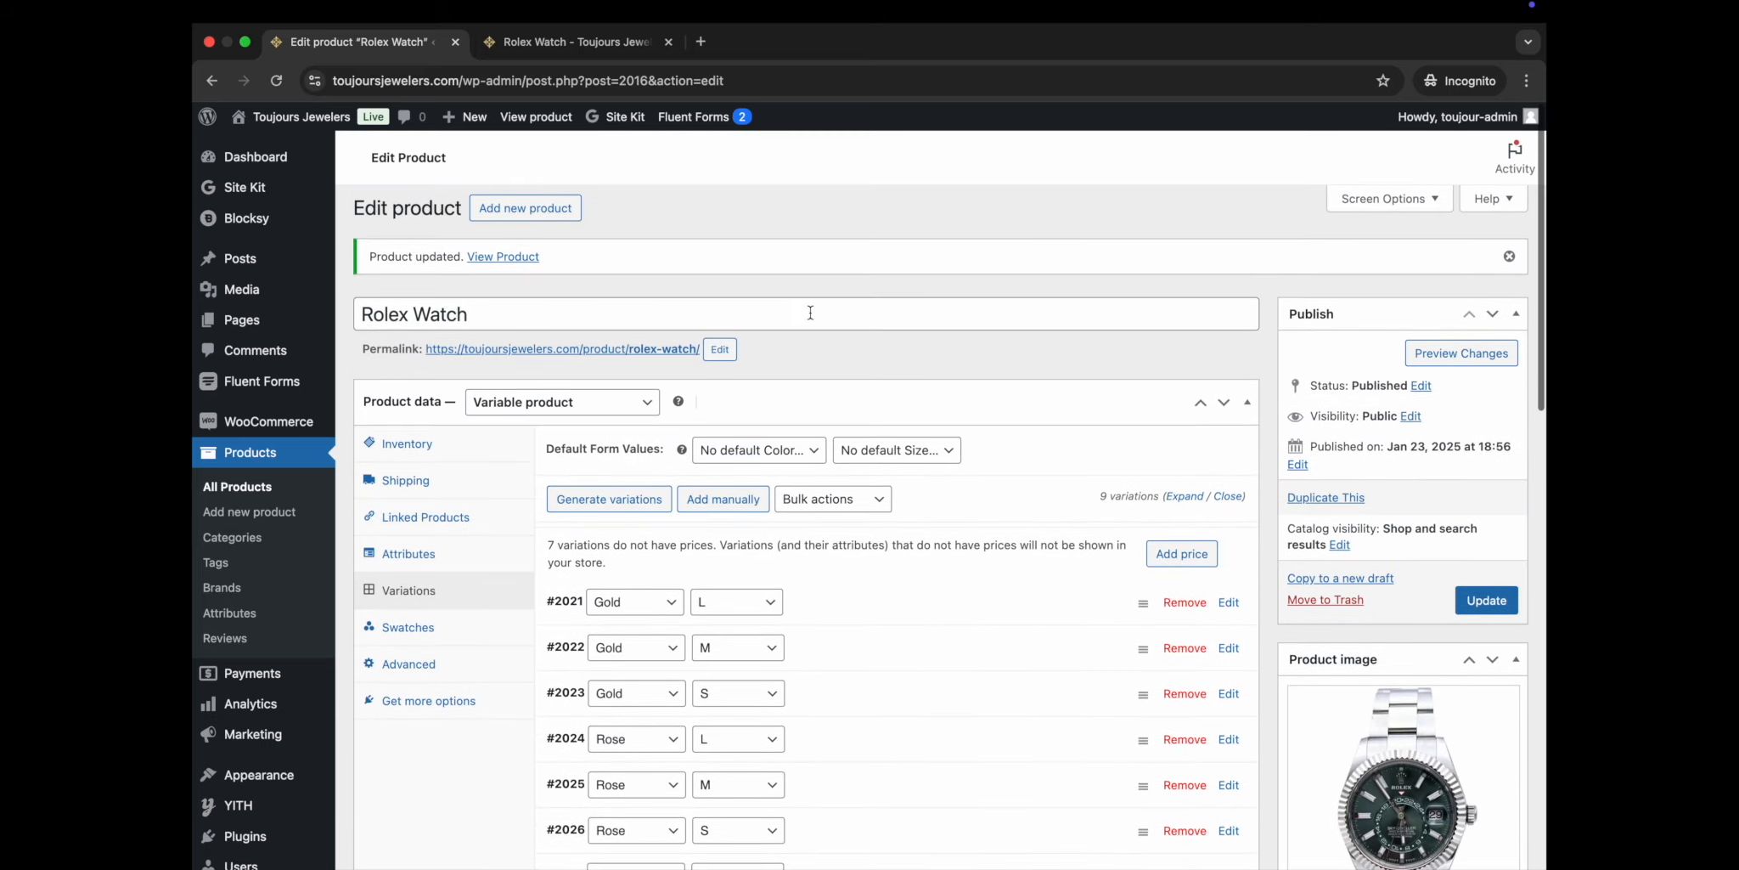
Review the product edit page down to the brands, and collapse the Product data, Product short description and Reviews sections.
{"action": "scroll", "coordinate": [812, 319], "scroll_direction": "down", "scroll_amount": 4}
{"action": "scroll", "coordinate": [812, 320], "scroll_direction": "down", "scroll_amount": 3}
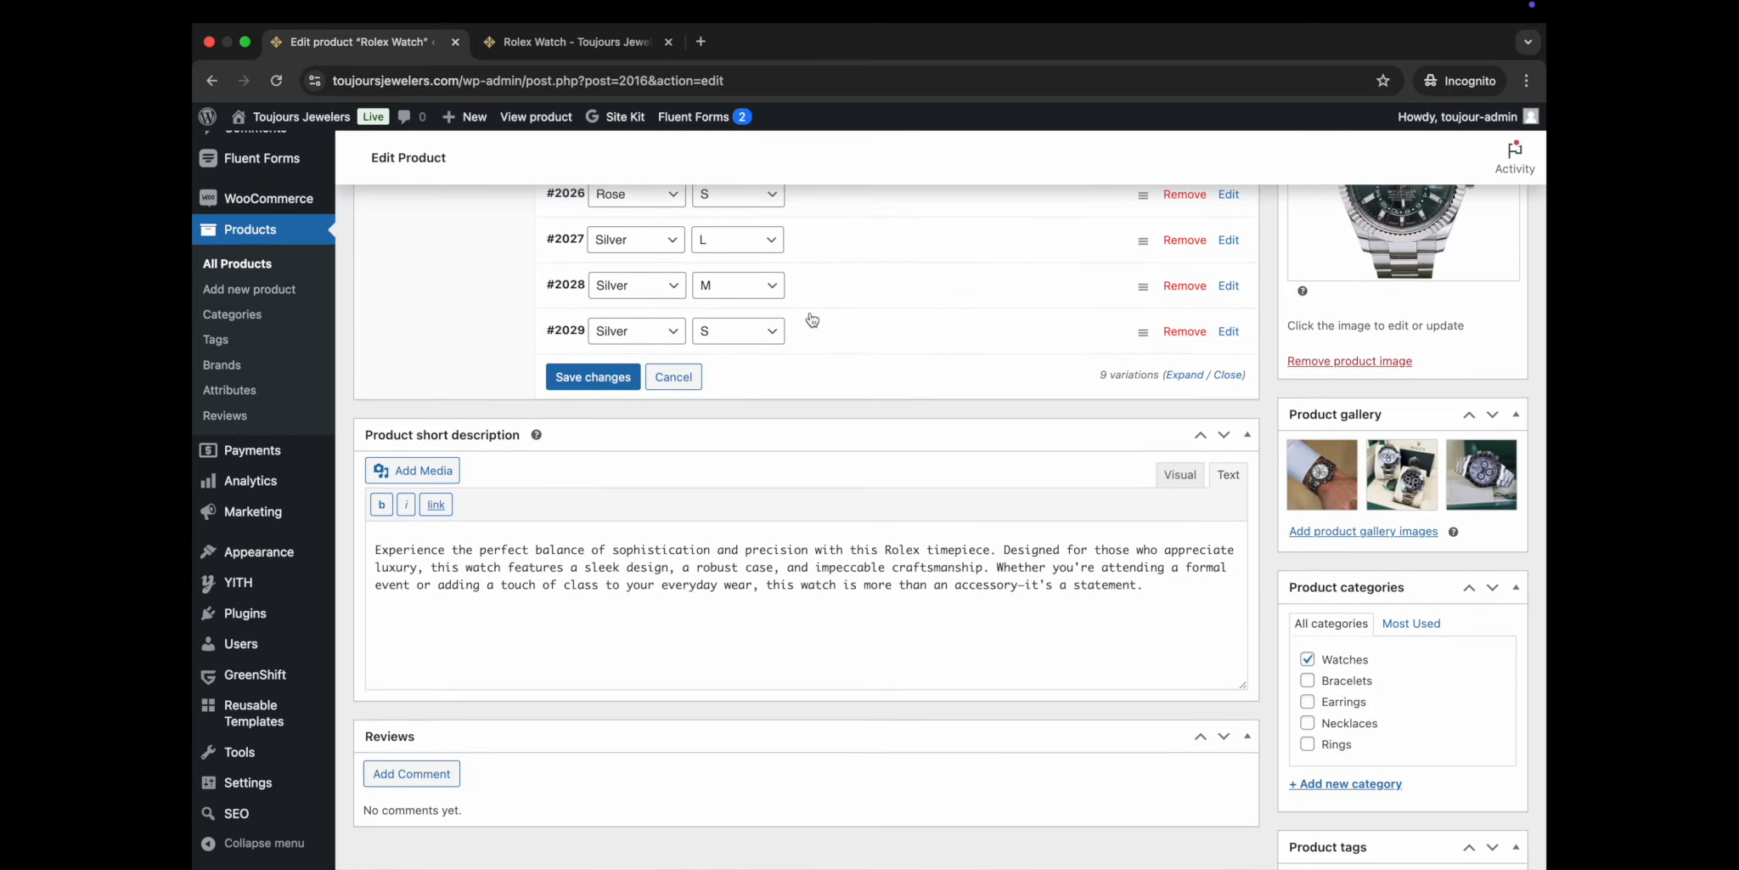
{"action": "scroll", "coordinate": [812, 319], "scroll_direction": "down", "scroll_amount": 6}
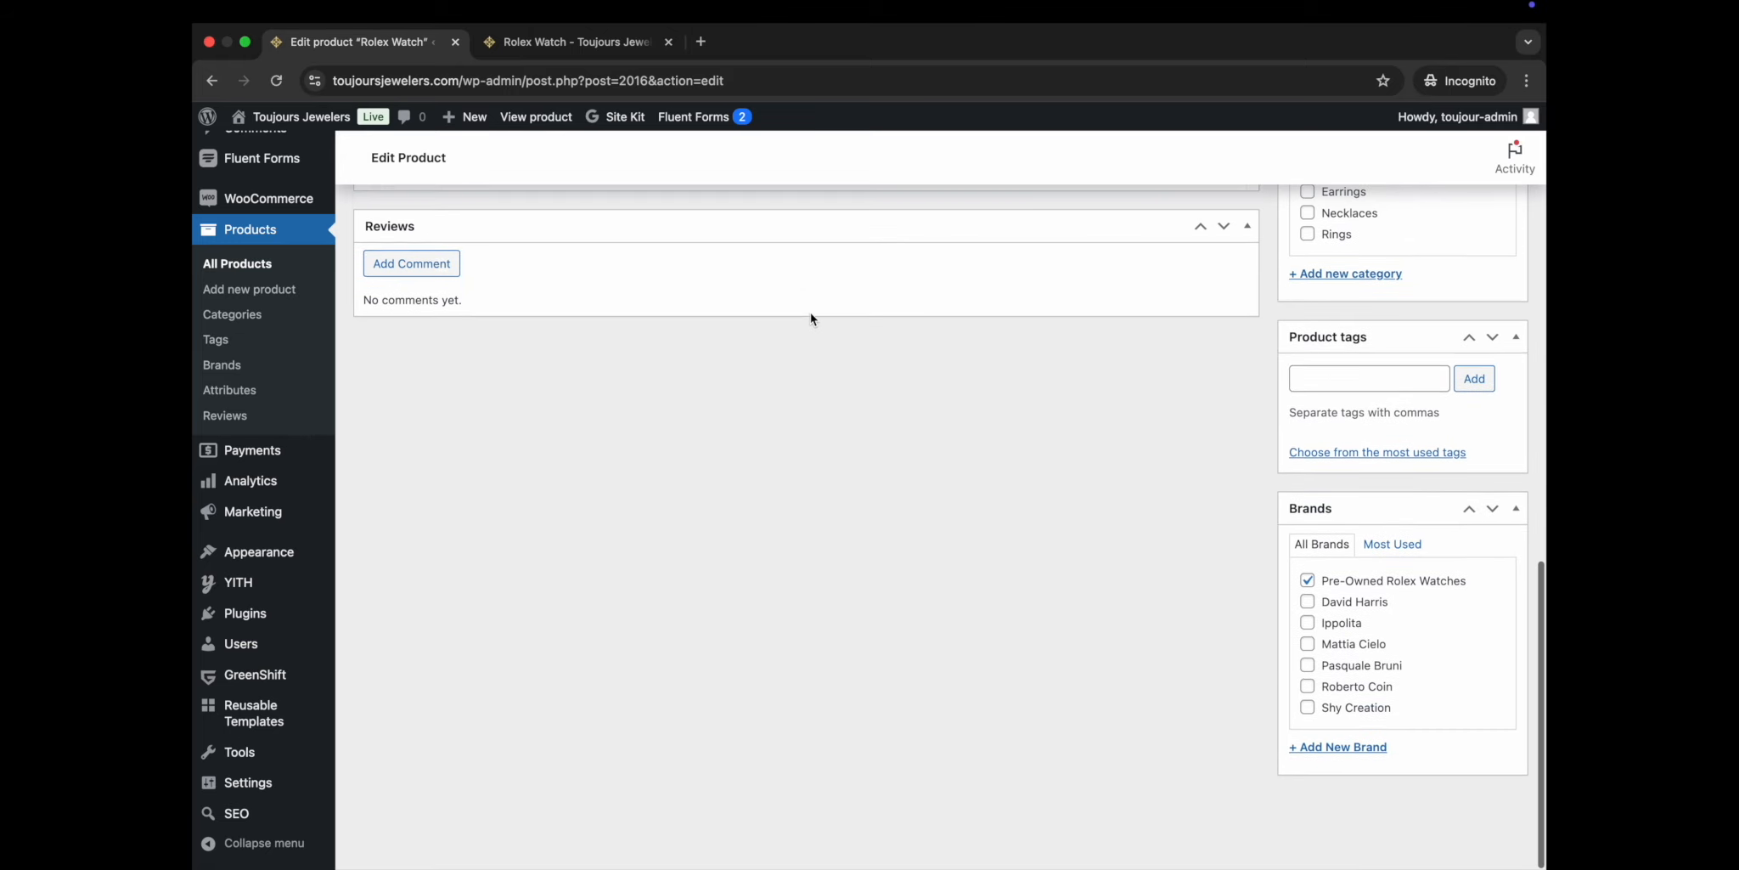
{"action": "scroll", "coordinate": [812, 319], "scroll_direction": "up", "scroll_amount": 8}
{"action": "scroll", "coordinate": [811, 319], "scroll_direction": "up", "scroll_amount": 6}
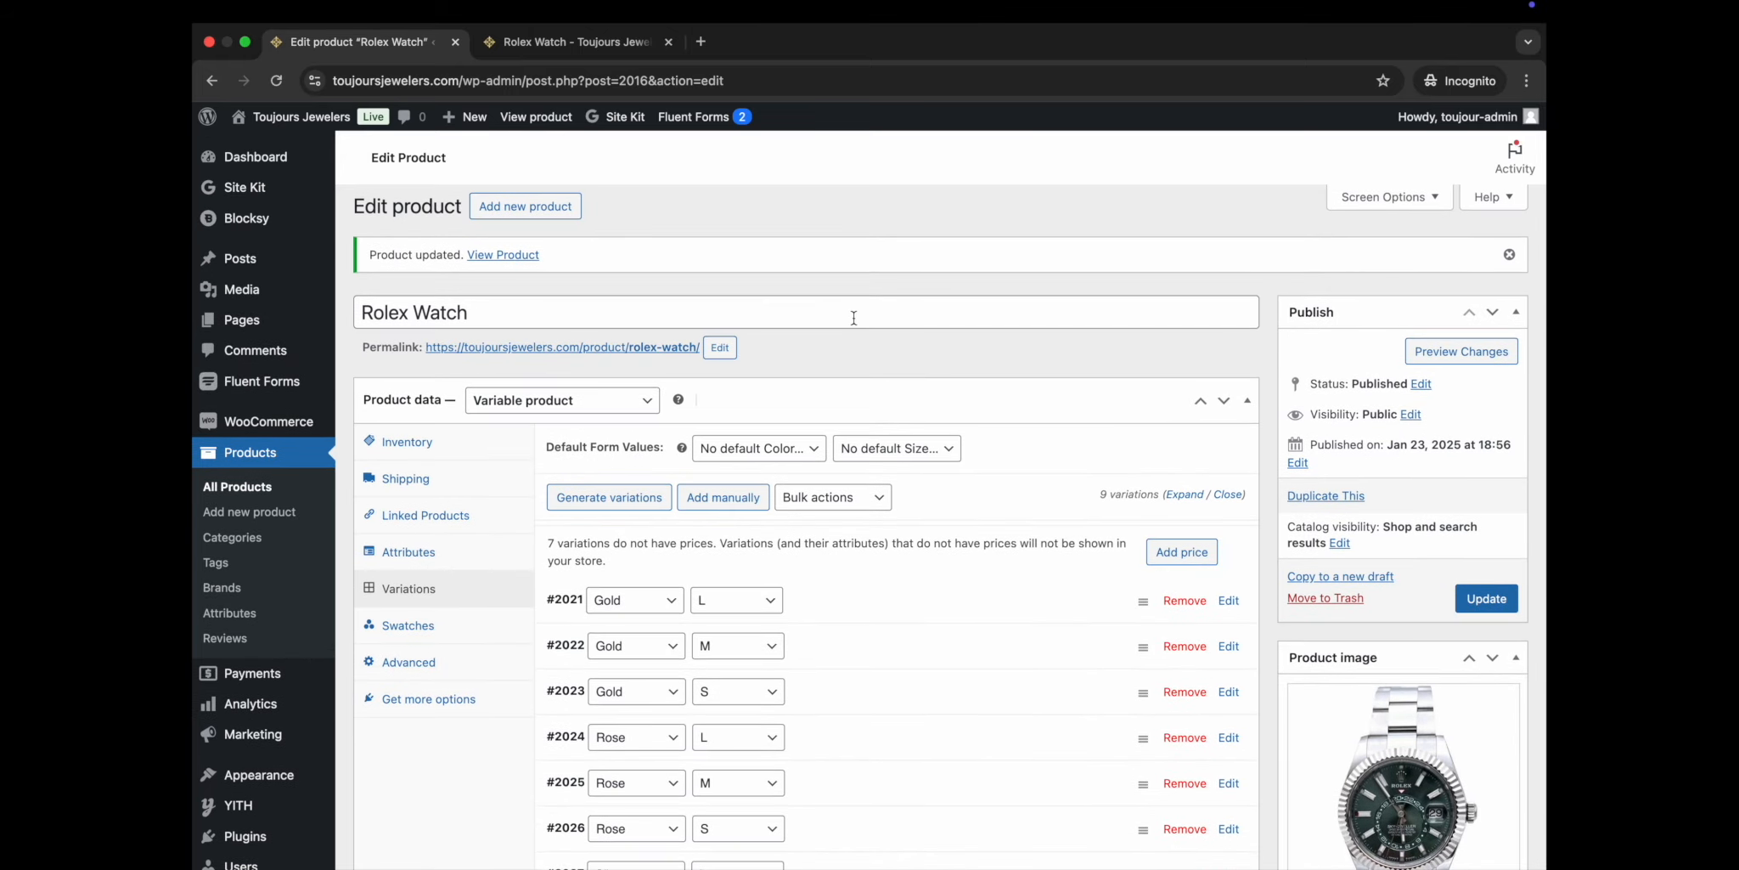
{"action": "left_click", "coordinate": [1249, 401]}
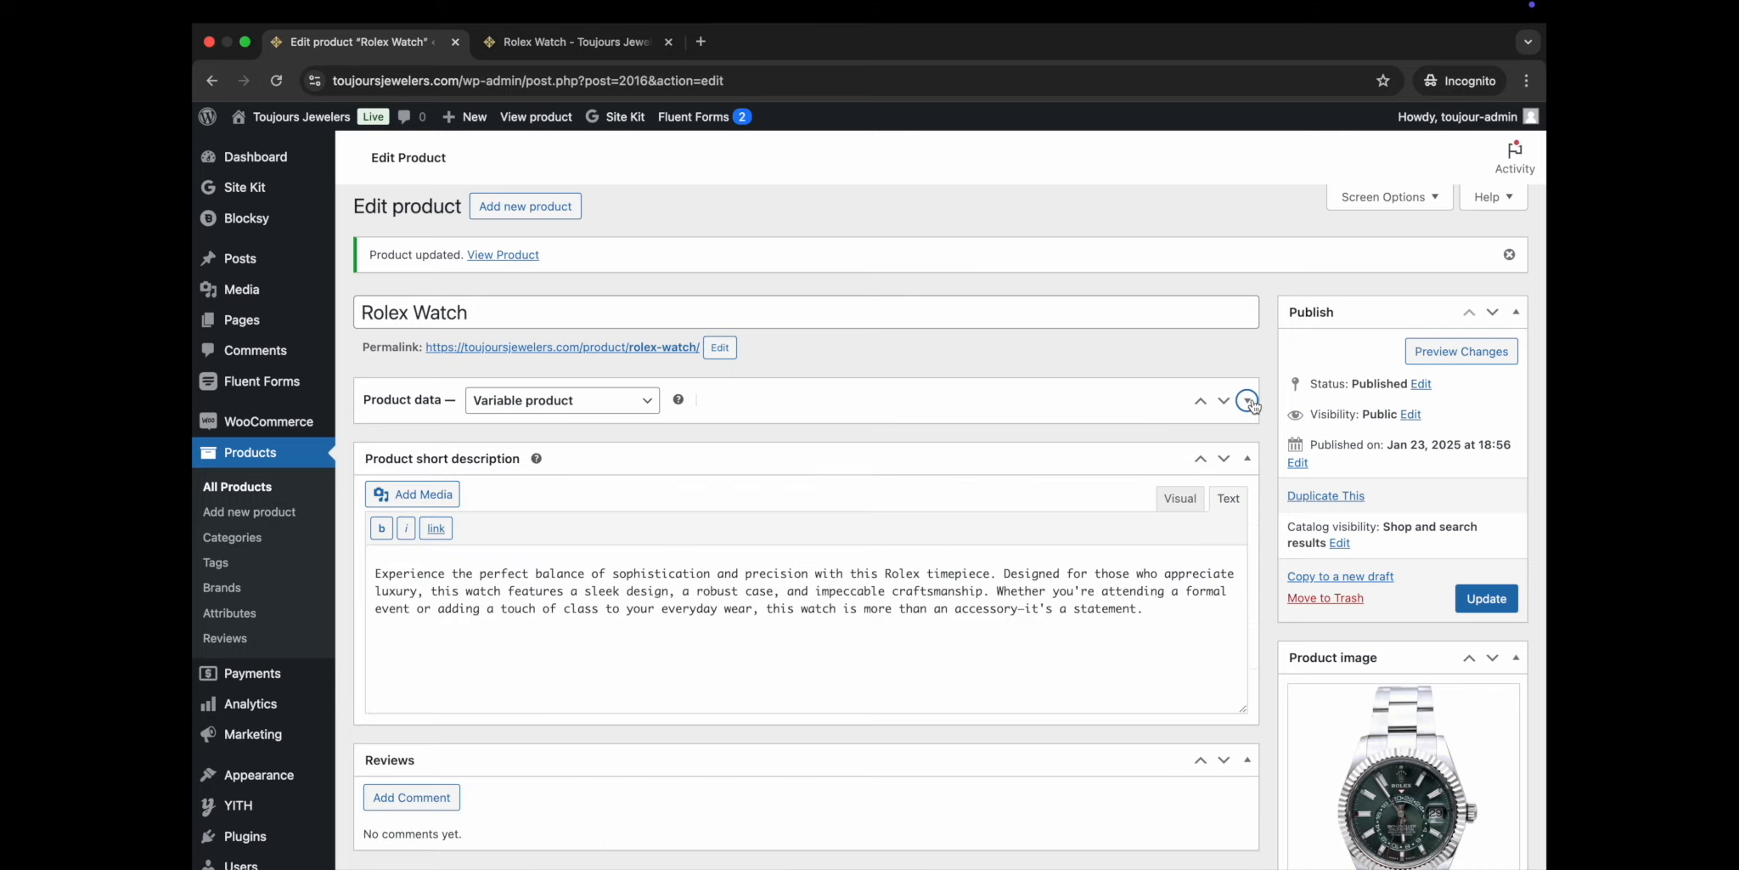
{"action": "left_click", "coordinate": [1248, 460]}
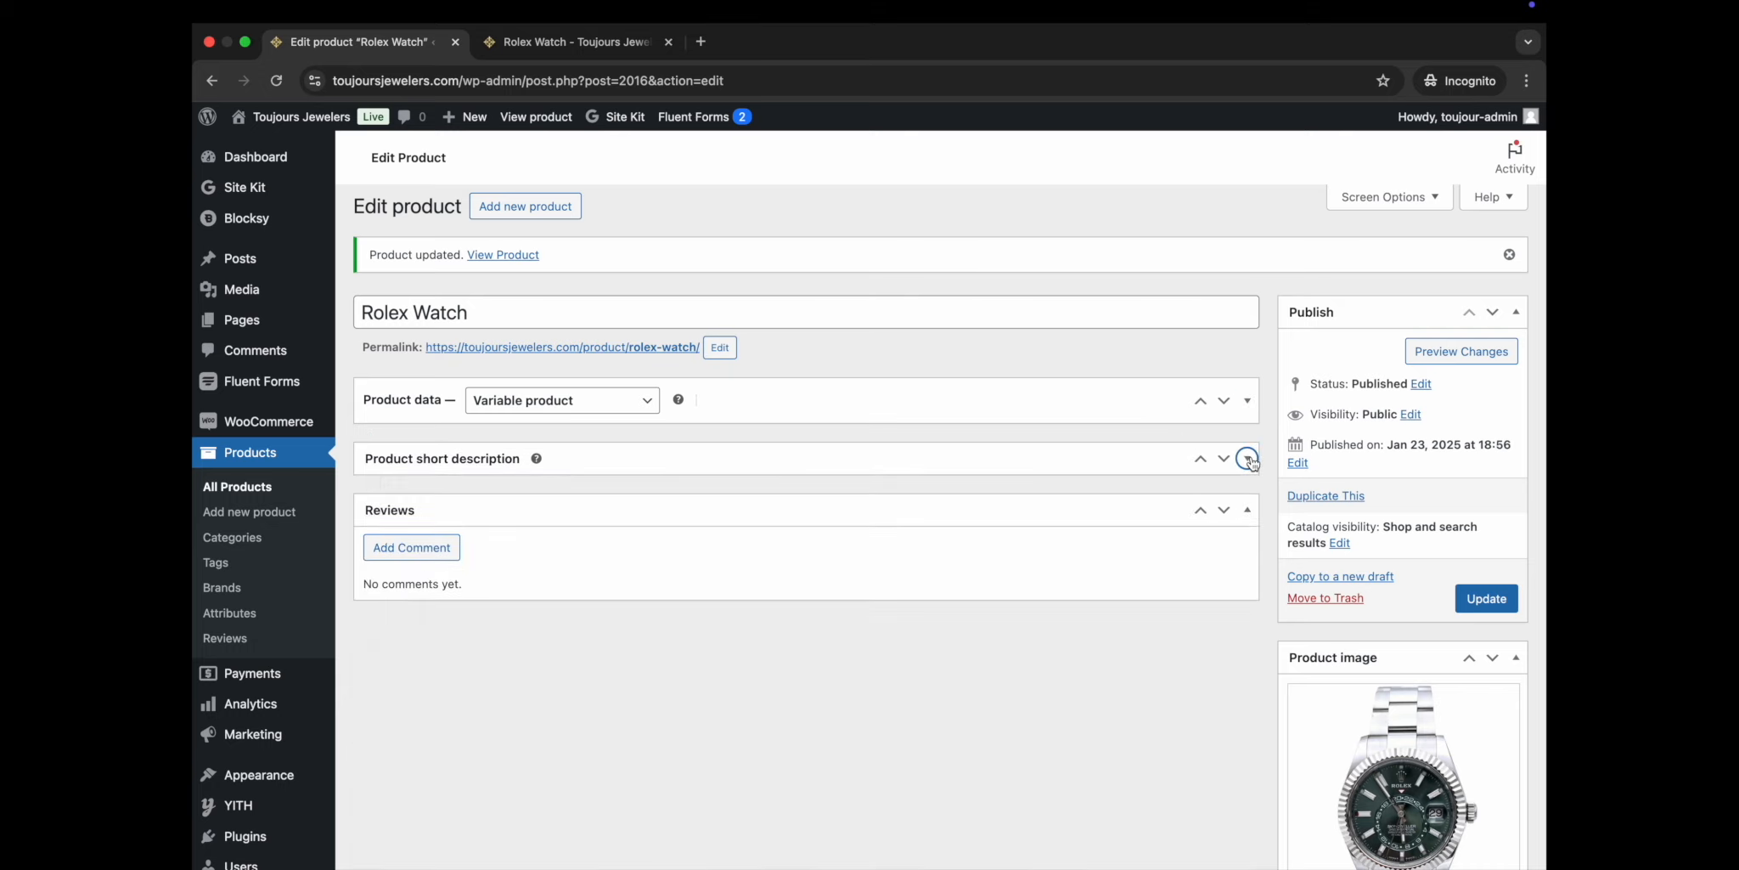
{"action": "left_click", "coordinate": [1246, 511]}
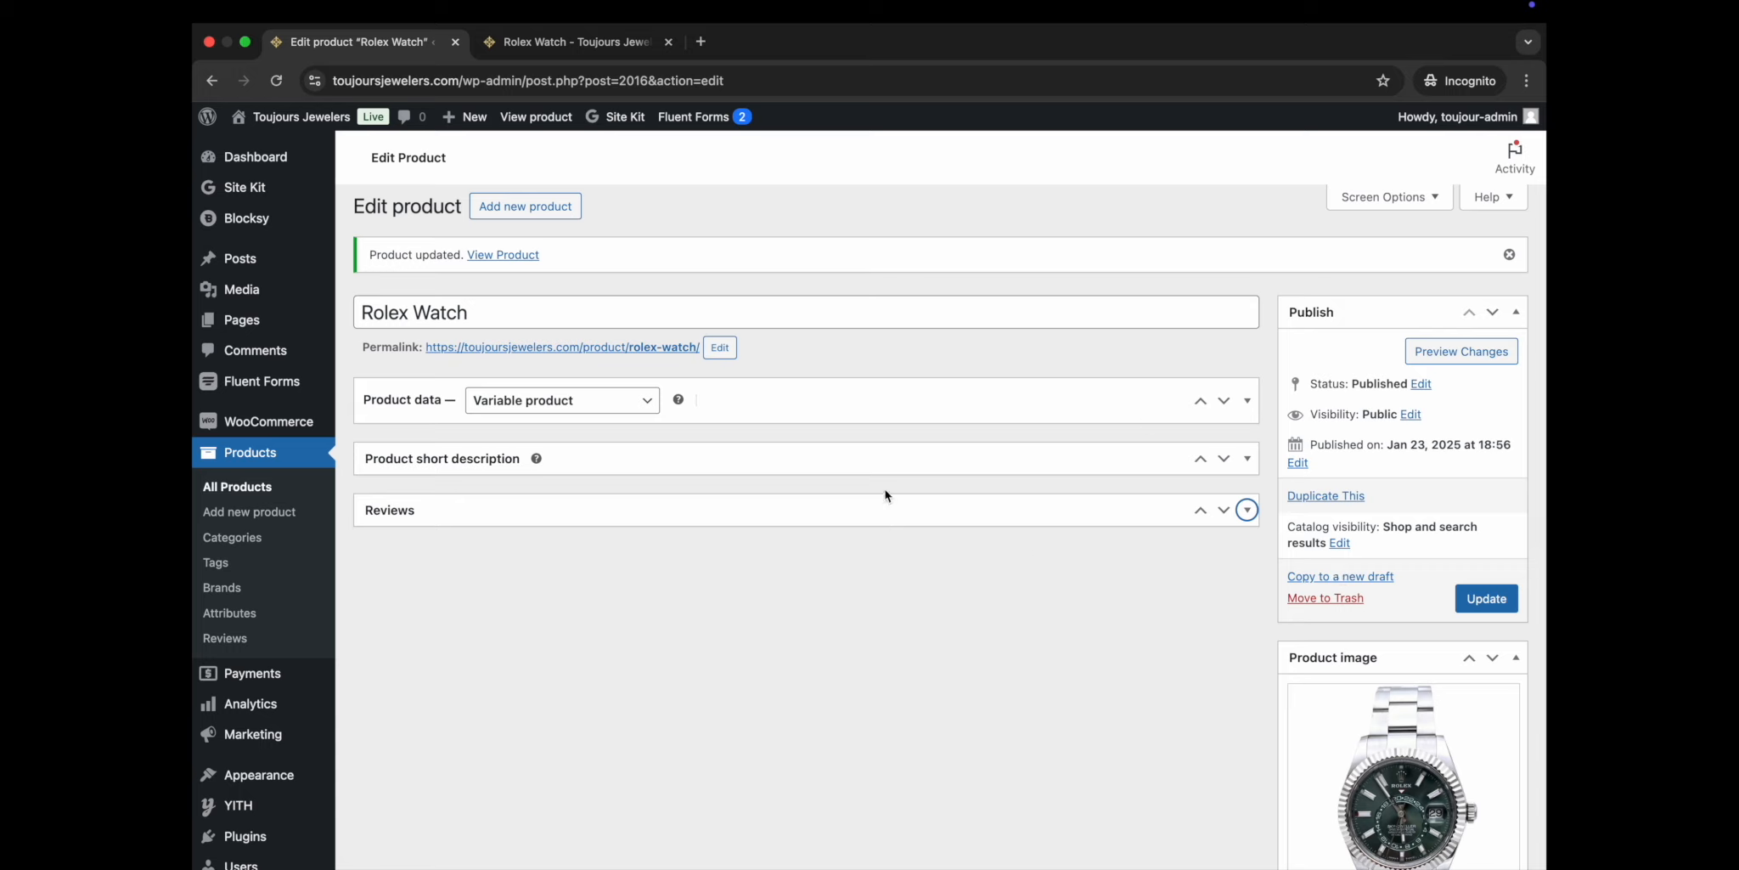
Examine the Add new category form on the product categories page, from name and slug to thumbnail, and return to the product list.
{"action": "left_click", "coordinate": [226, 544]}
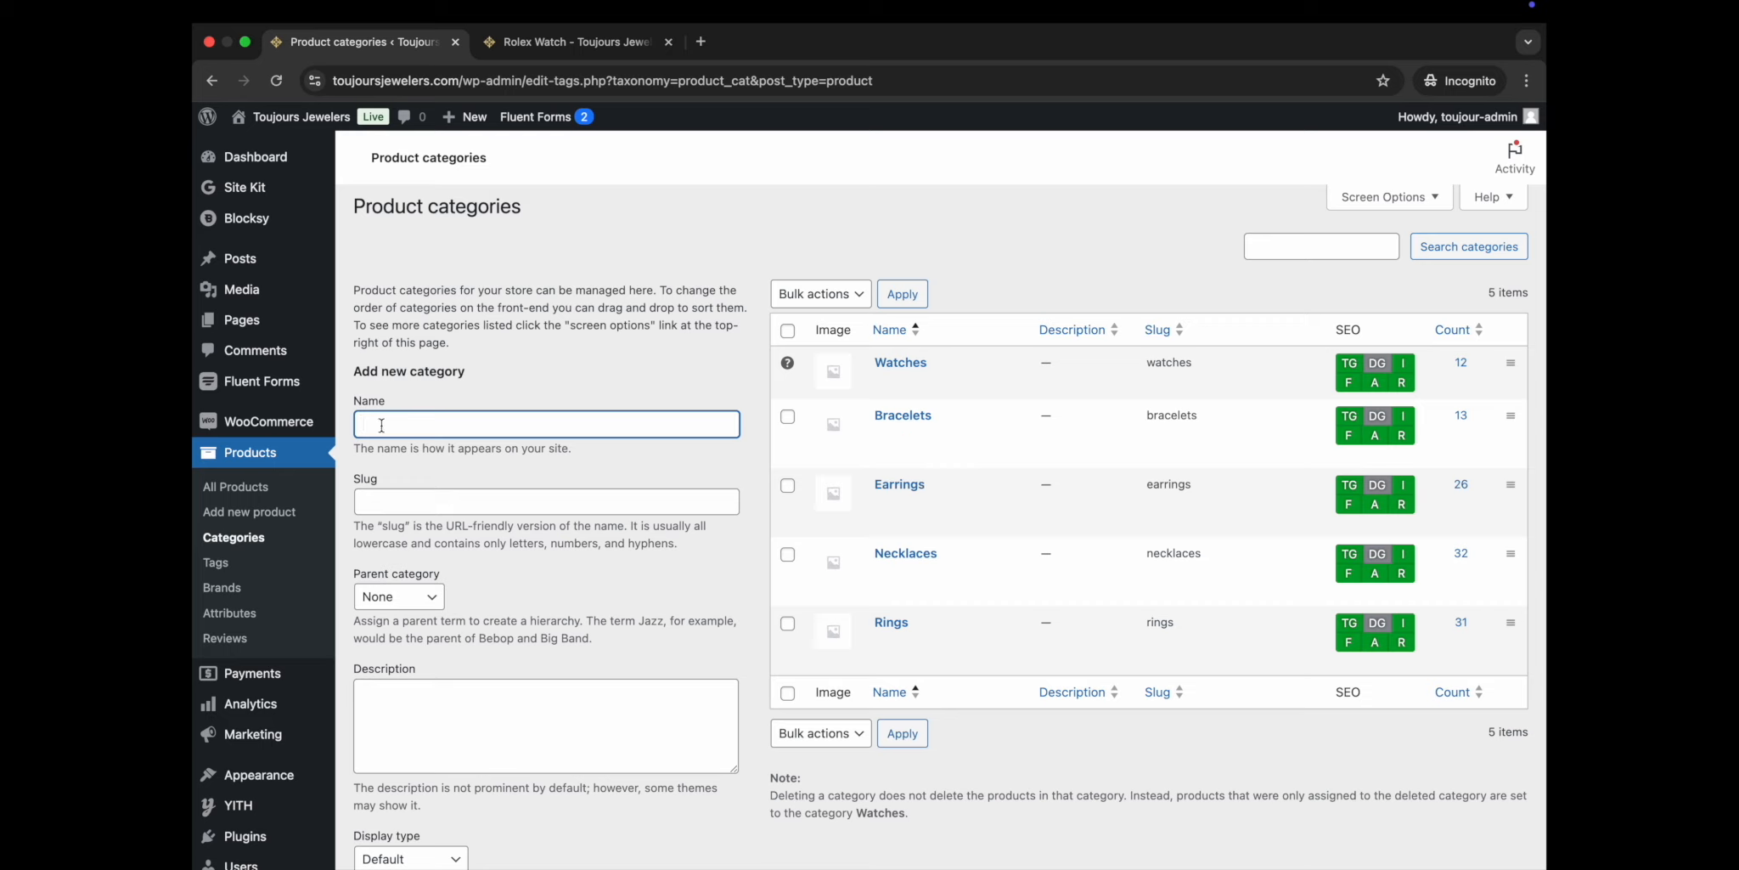
{"action": "left_click", "coordinate": [373, 499]}
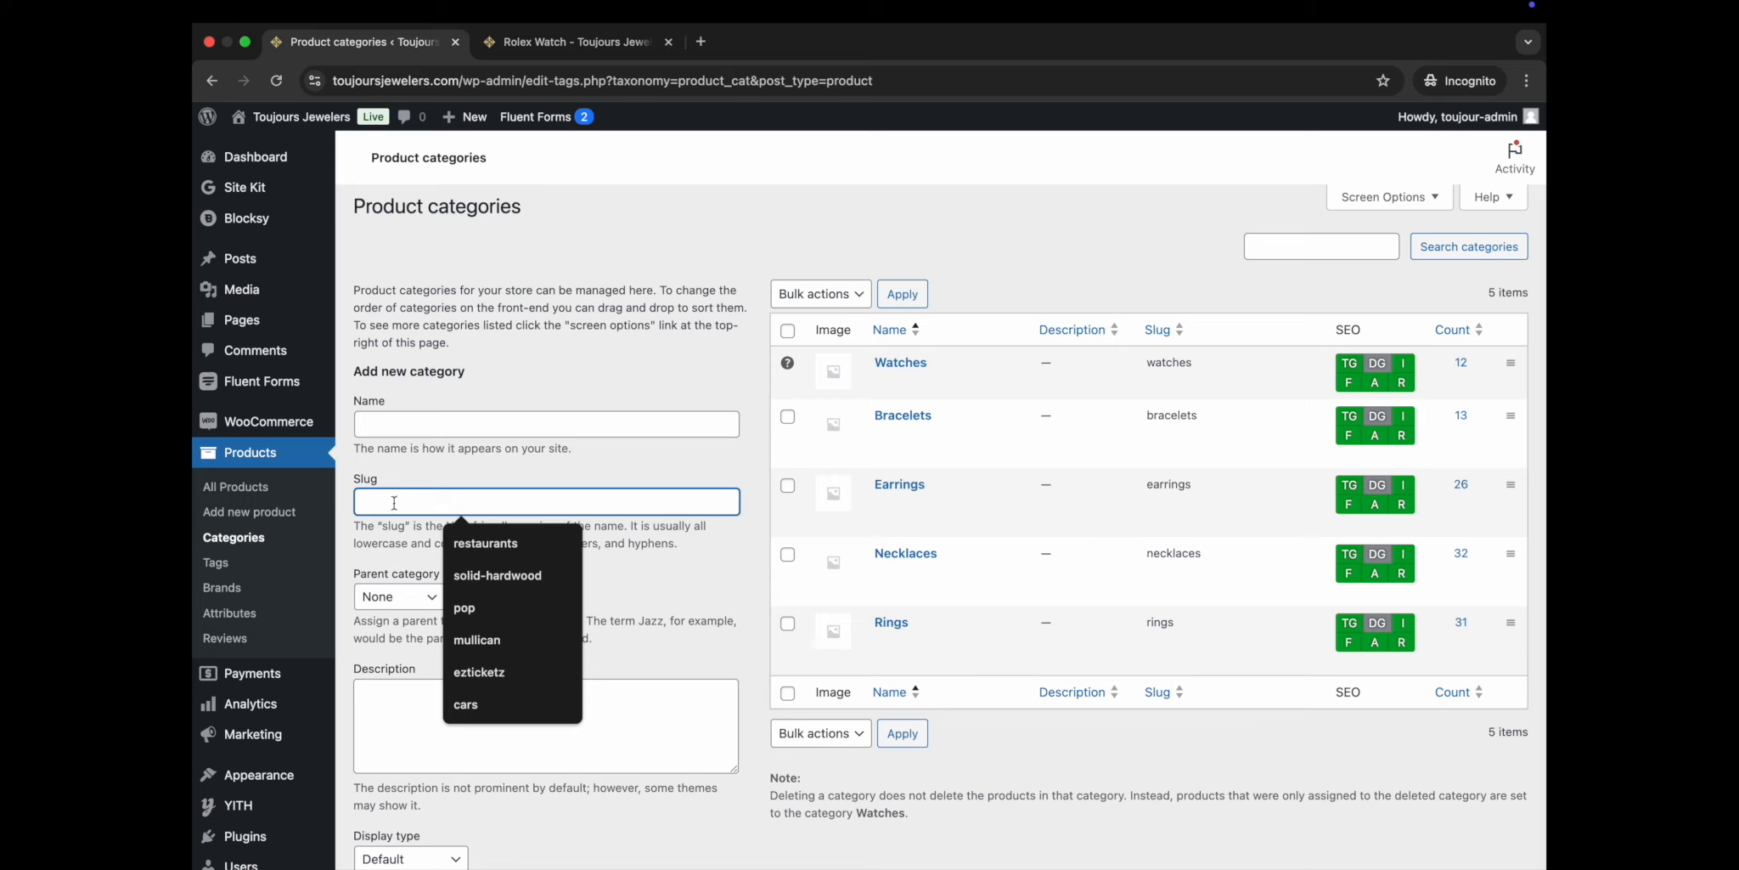
{"action": "left_click", "coordinate": [415, 472]}
{"action": "scroll", "coordinate": [457, 545], "scroll_direction": "down", "scroll_amount": 2}
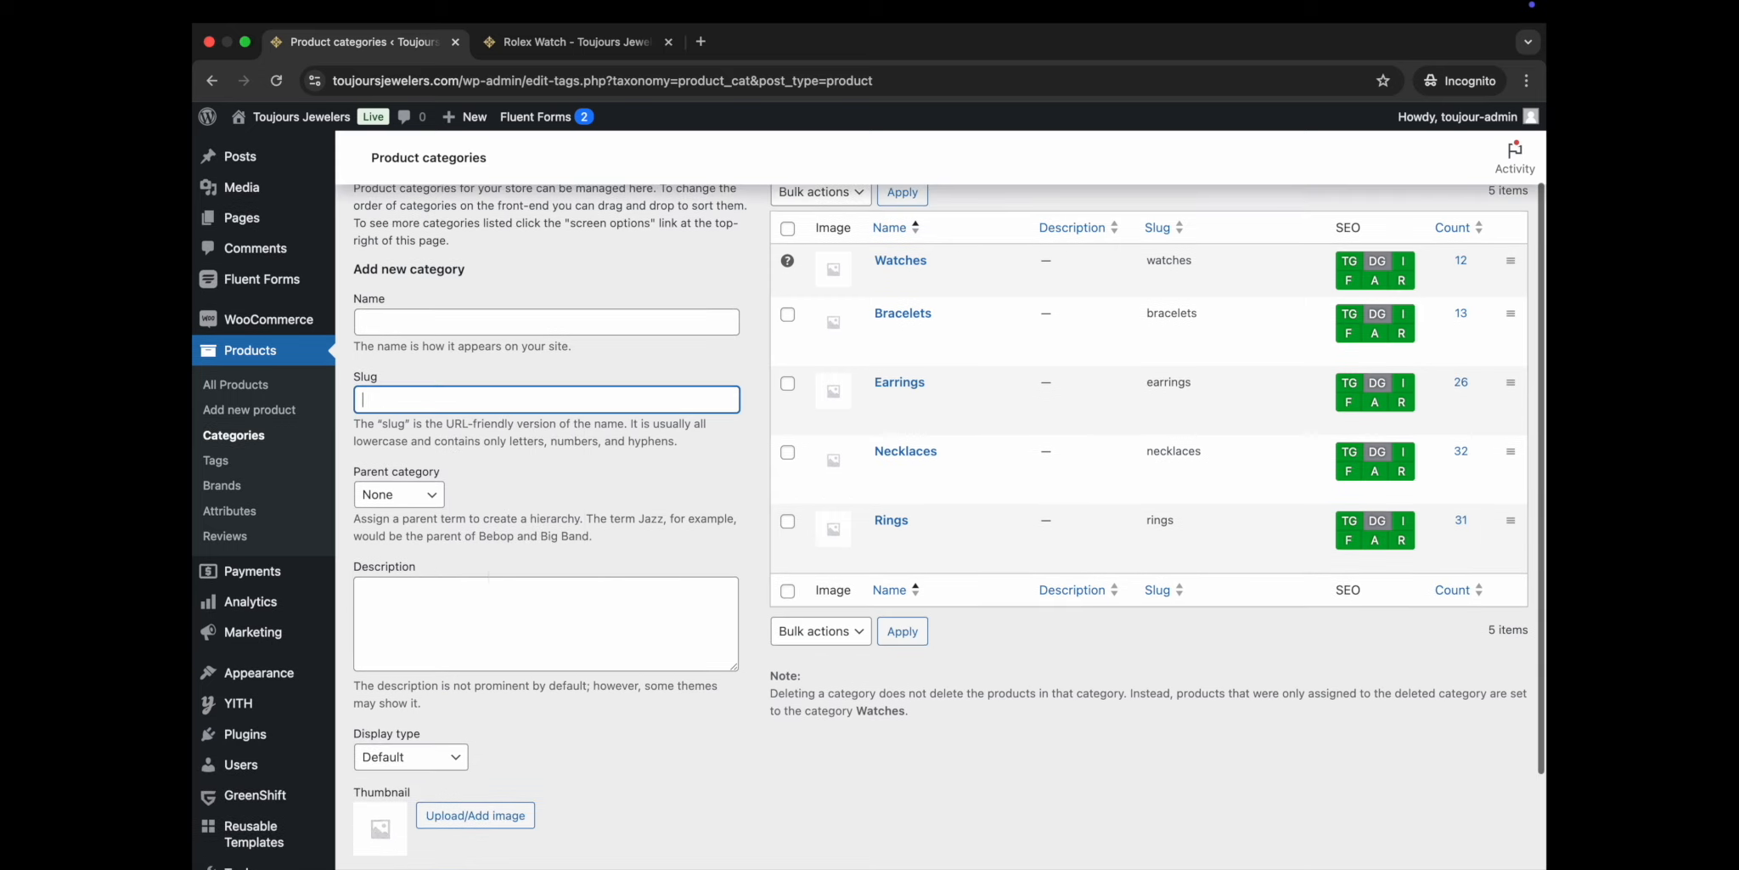
{"action": "scroll", "coordinate": [392, 716], "scroll_direction": "down", "scroll_amount": 3}
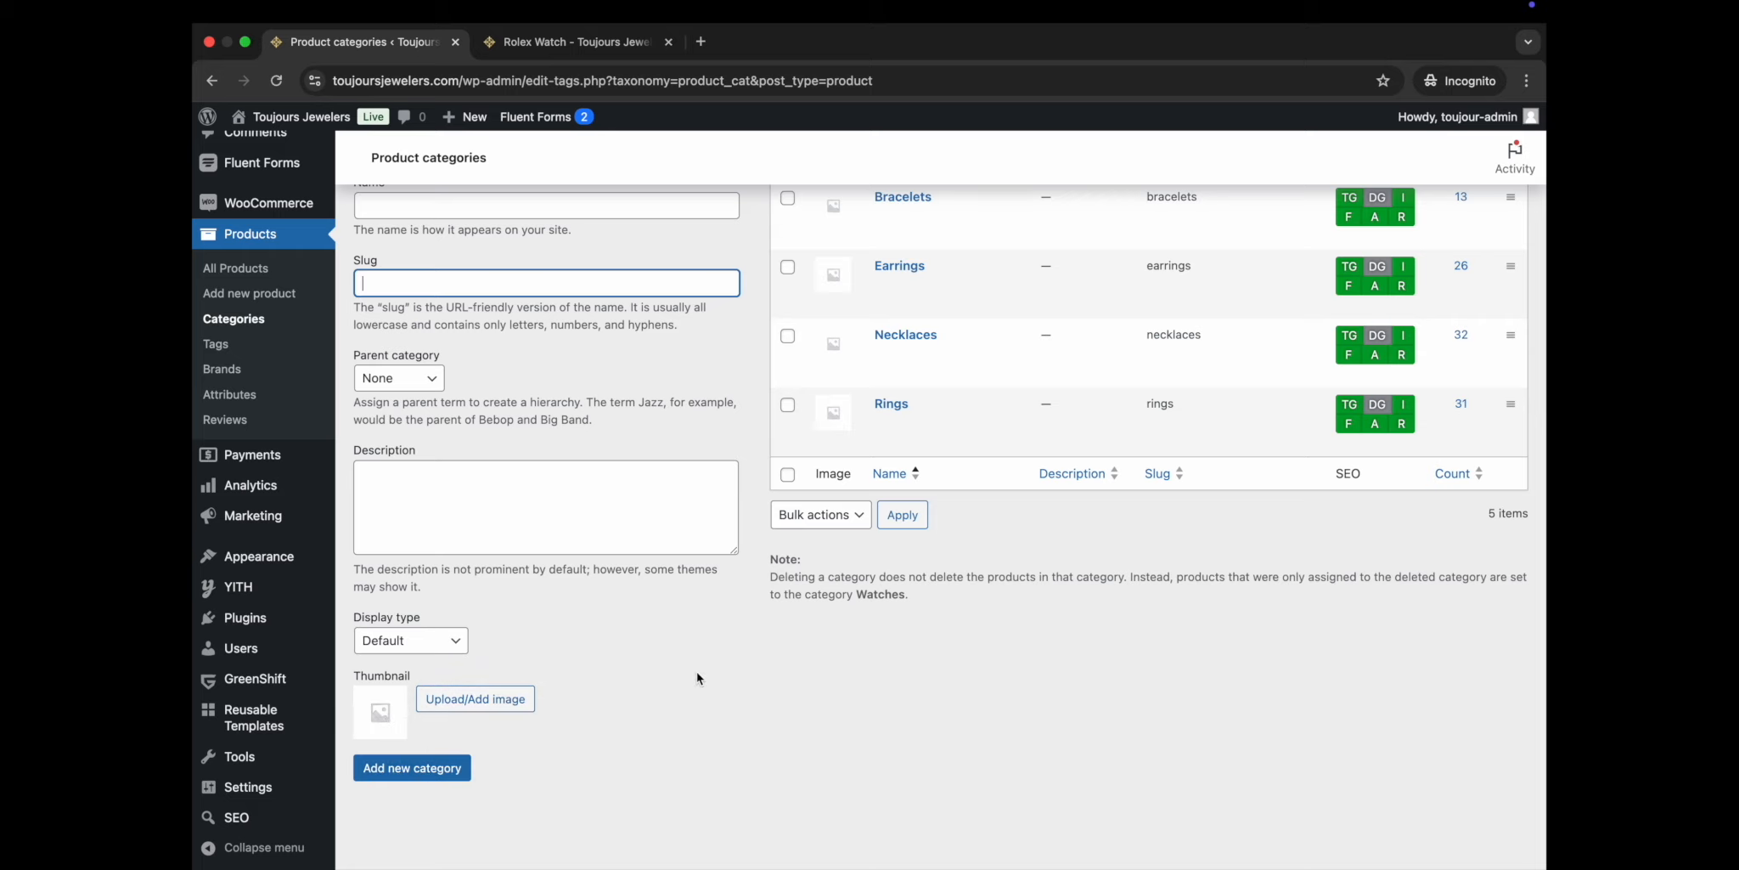
{"action": "scroll", "coordinate": [696, 670], "scroll_direction": "up", "scroll_amount": 1}
{"action": "left_click", "coordinate": [238, 319]}
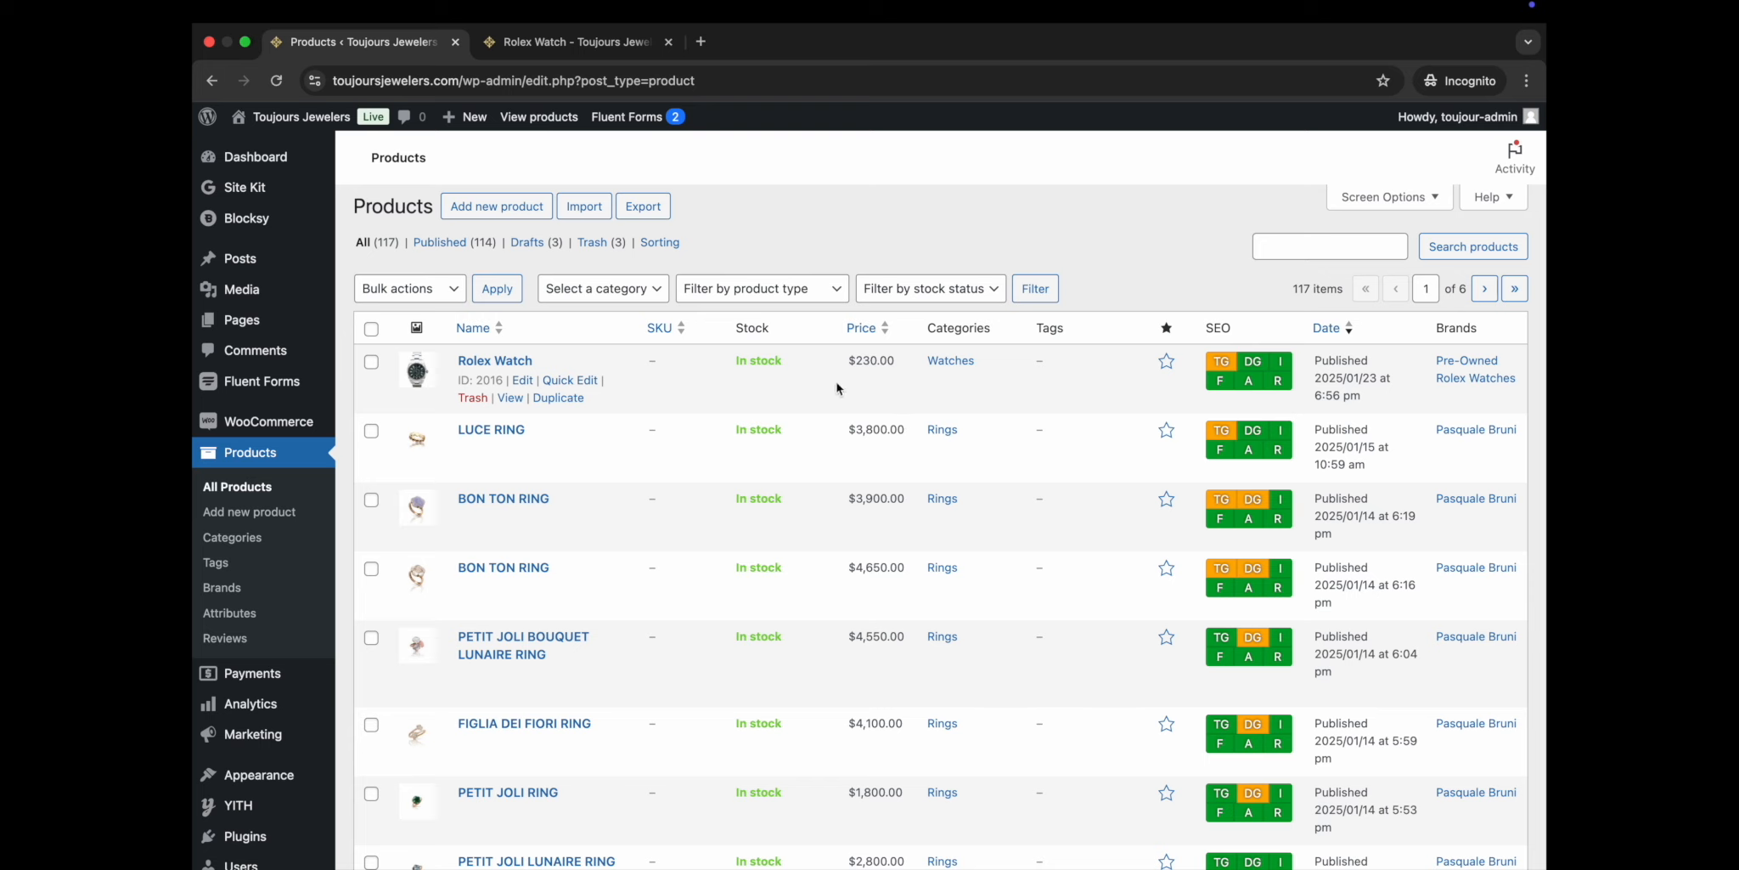
Open the product brands page and look through the full list of existing brands and their descriptions.
{"action": "left_click", "coordinate": [221, 592]}
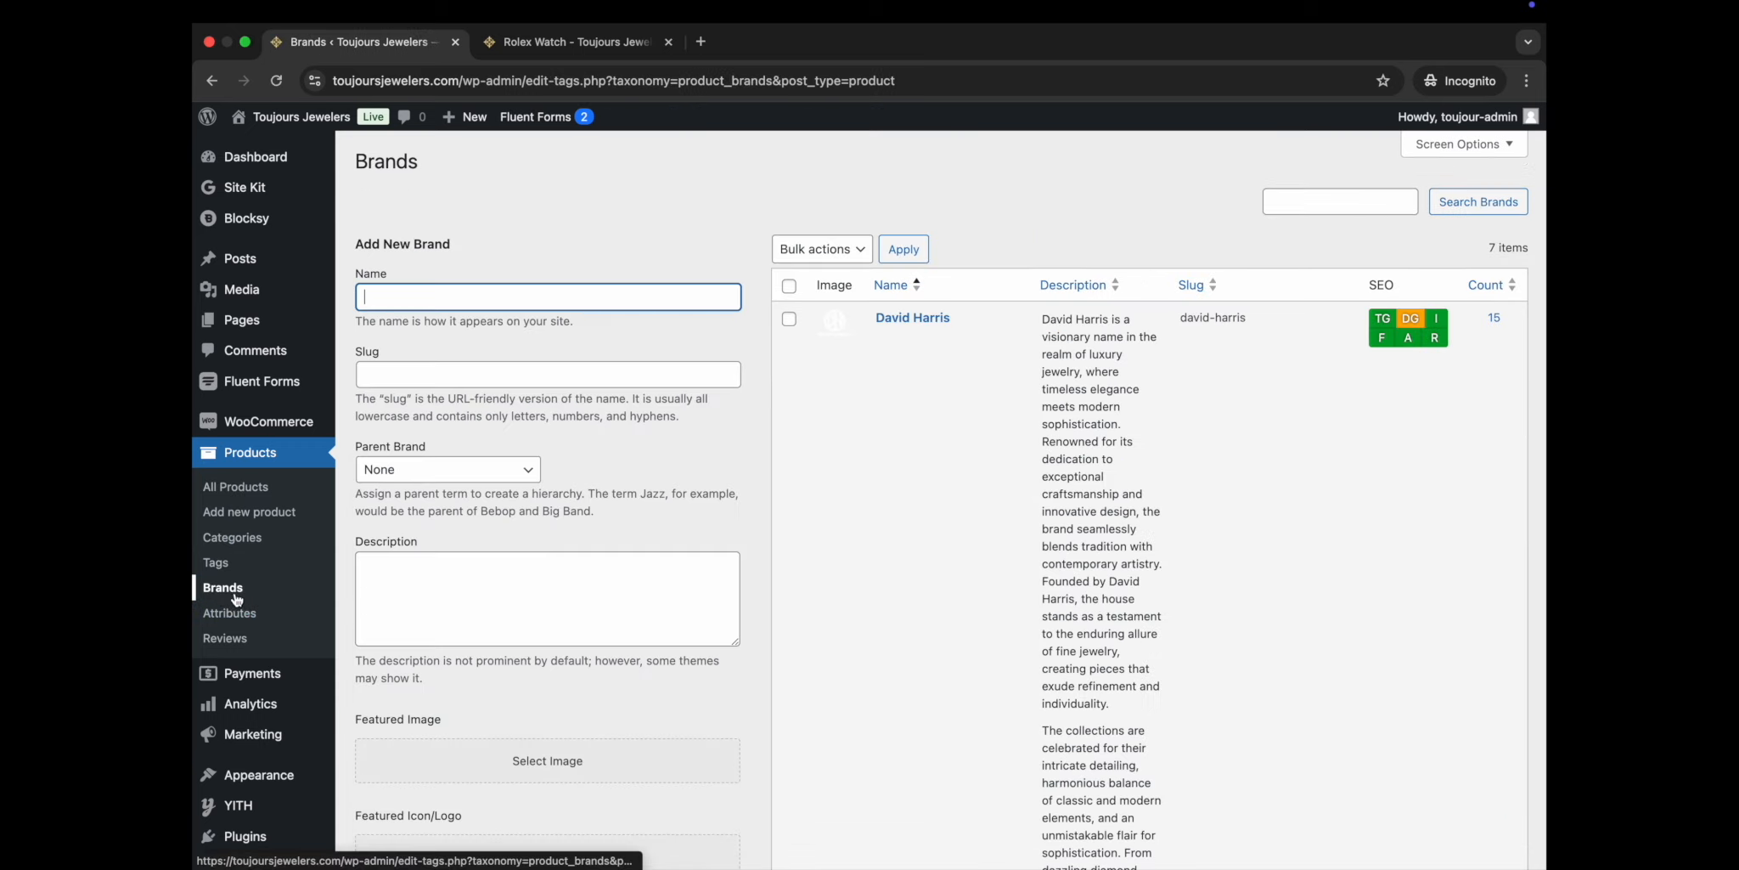
{"action": "scroll", "coordinate": [883, 491], "scroll_direction": "down", "scroll_amount": 15}
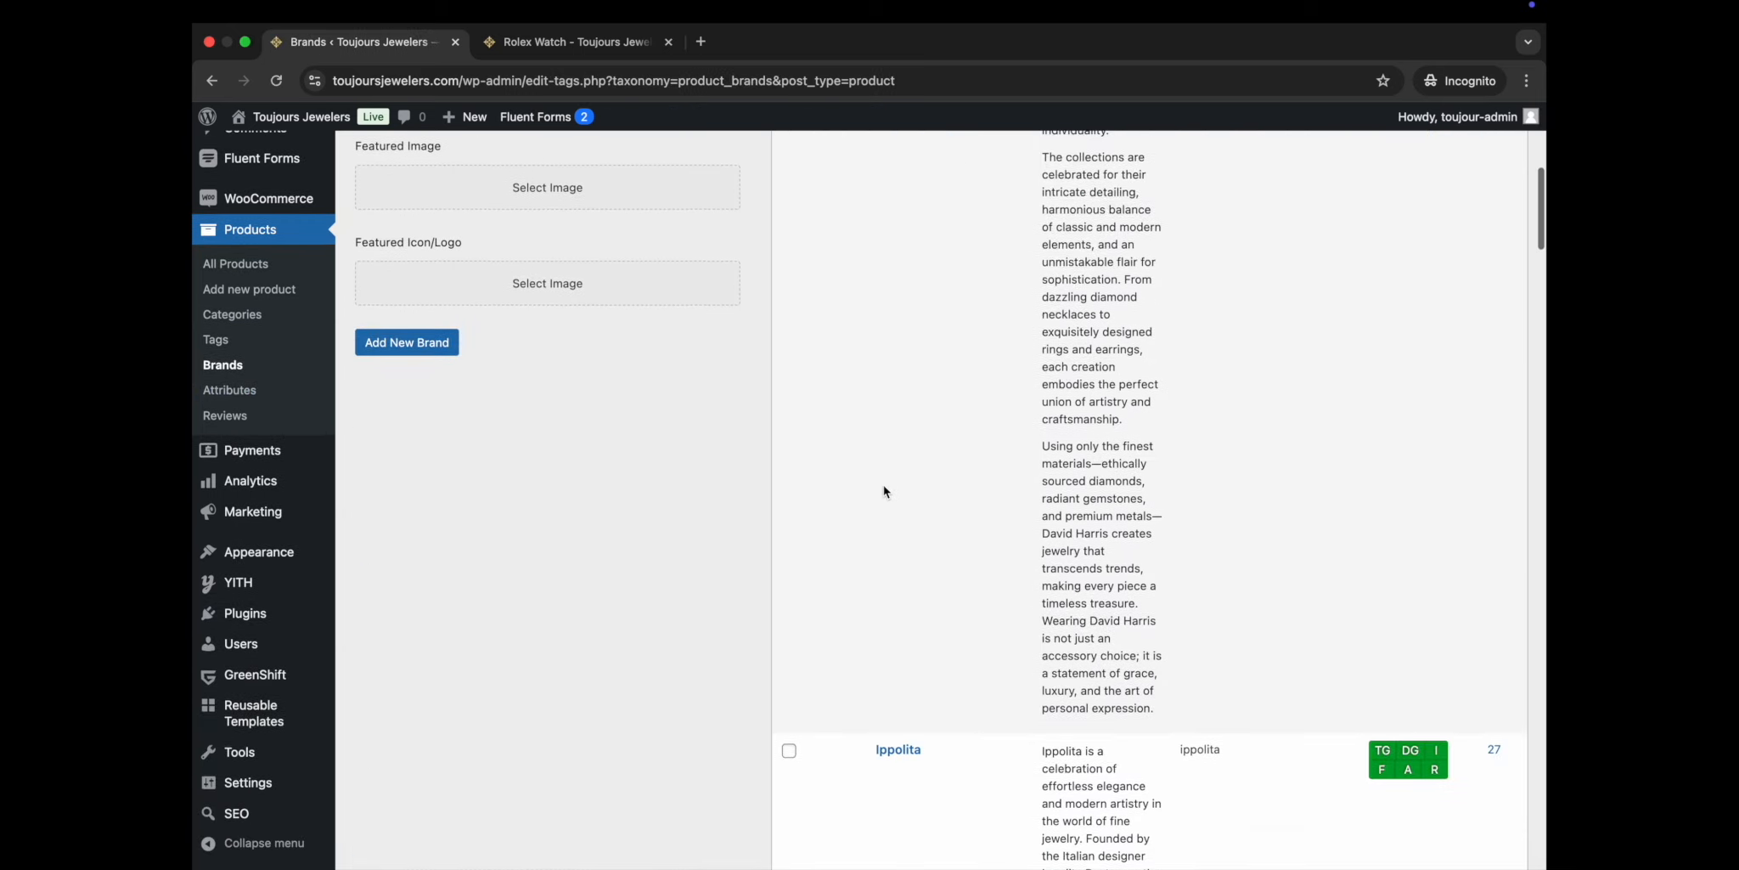
{"action": "scroll", "coordinate": [883, 491], "scroll_direction": "down", "scroll_amount": 10}
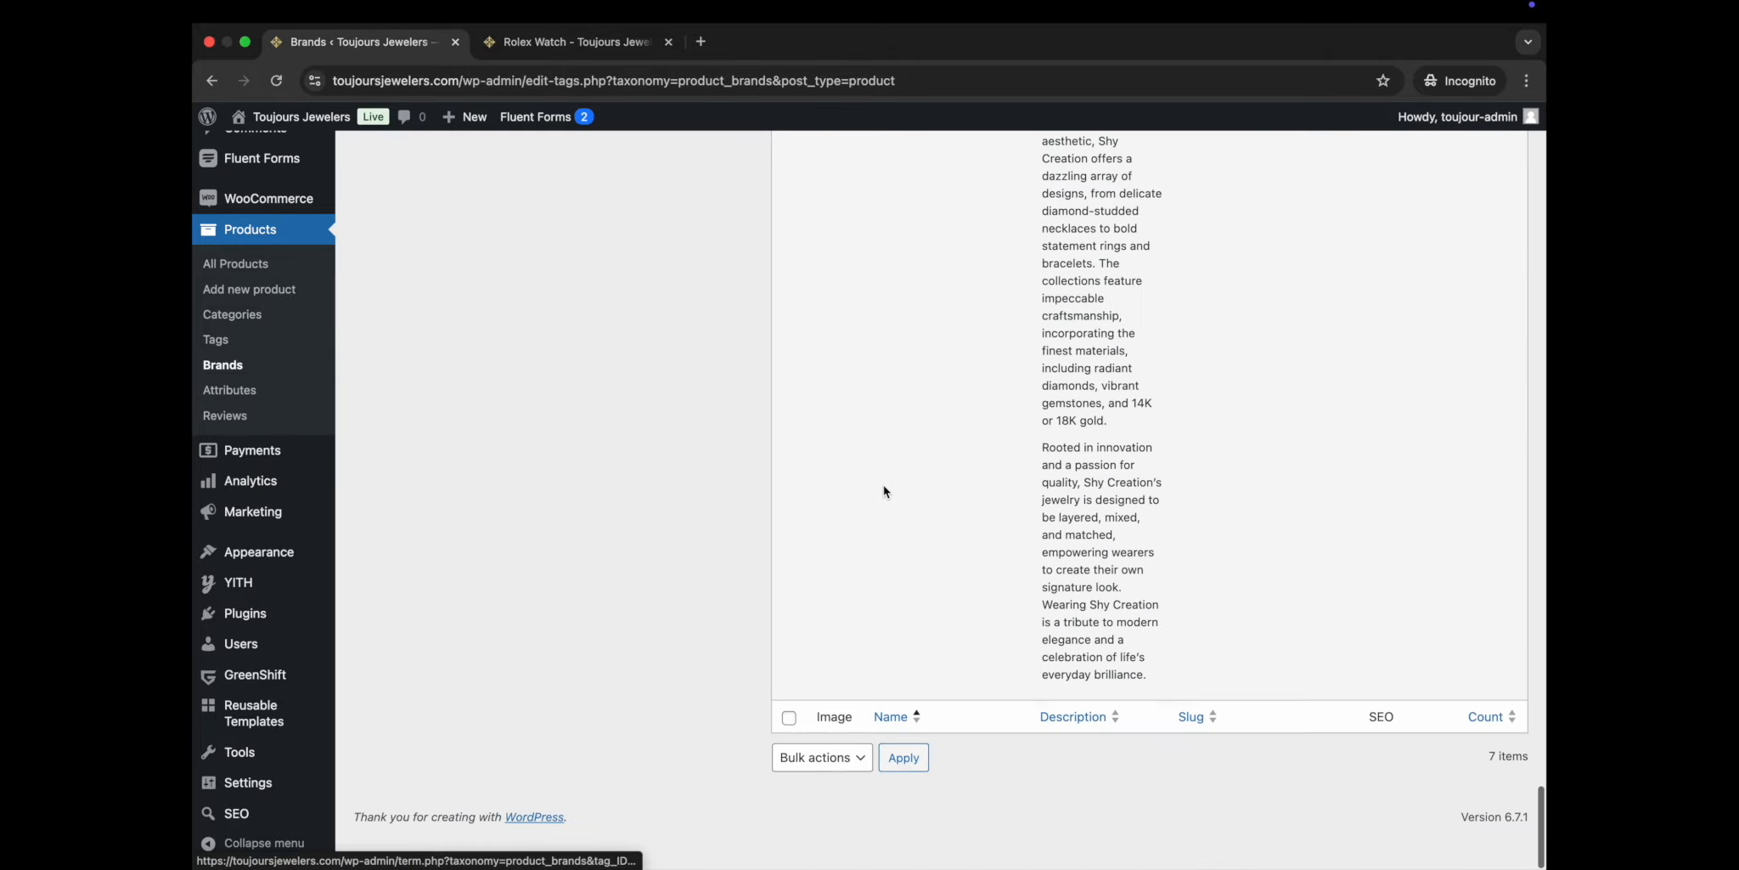
{"action": "scroll", "coordinate": [883, 491], "scroll_direction": "up", "scroll_amount": 12}
{"action": "scroll", "coordinate": [883, 490], "scroll_direction": "up", "scroll_amount": 15}
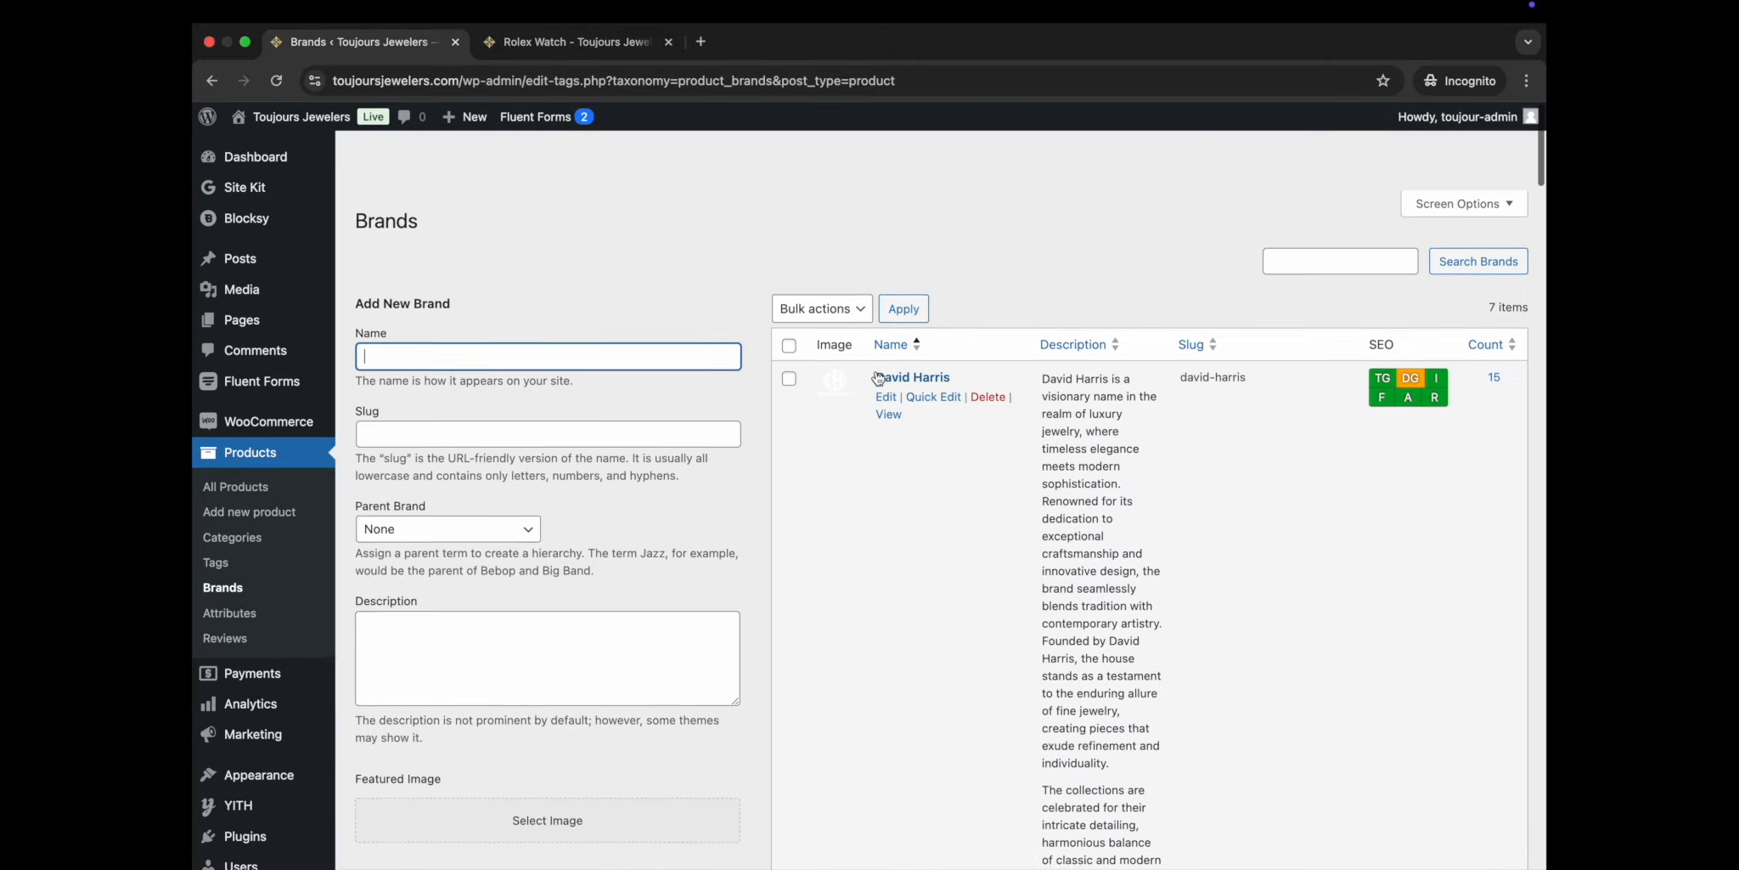
Examine the Add New Brand form's name, slug, description, featured image and logo fields without entering anything.
{"action": "left_click", "coordinate": [476, 305]}
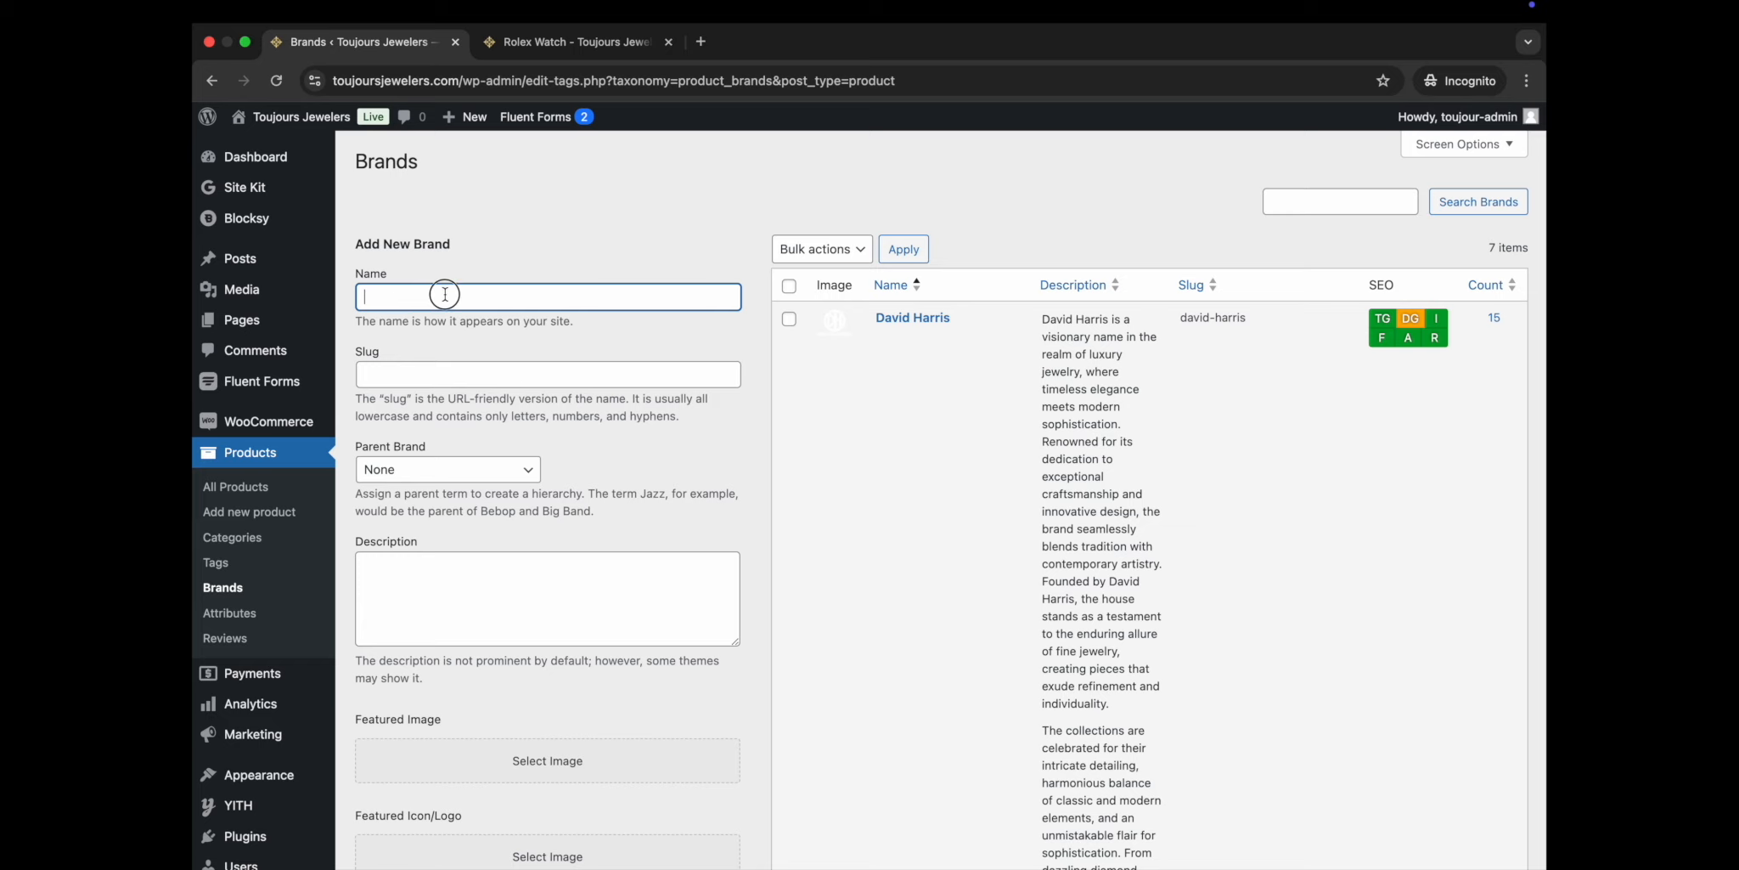
{"action": "left_click", "coordinate": [386, 371]}
{"action": "left_click", "coordinate": [404, 565]}
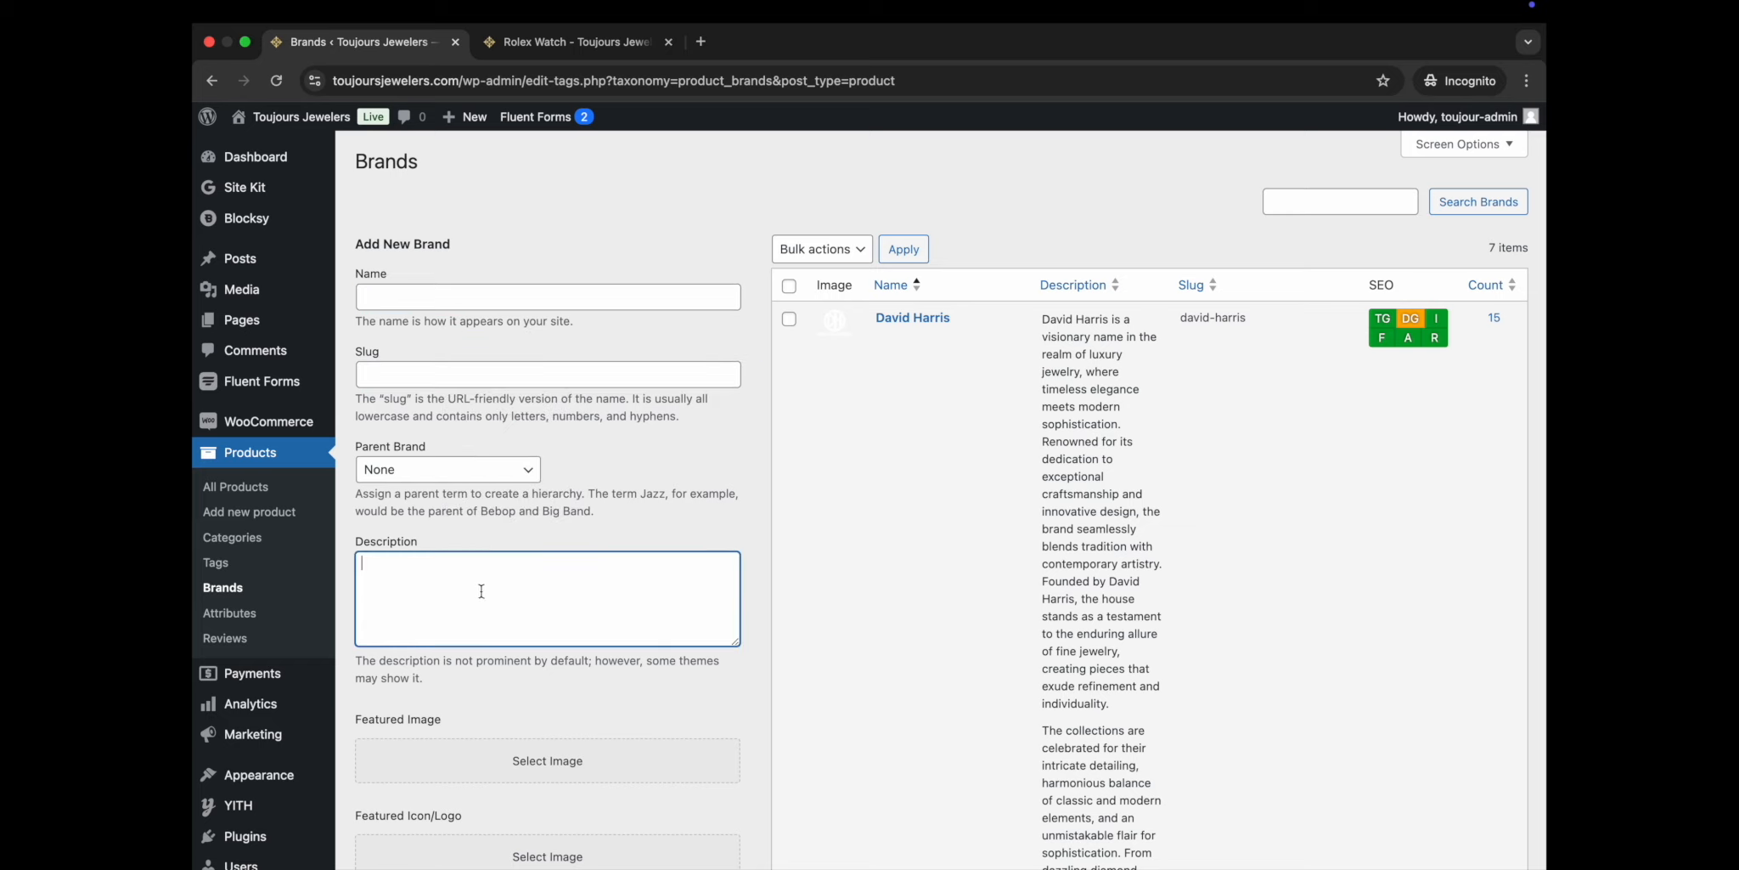
{"action": "scroll", "coordinate": [428, 583], "scroll_direction": "down", "scroll_amount": 4}
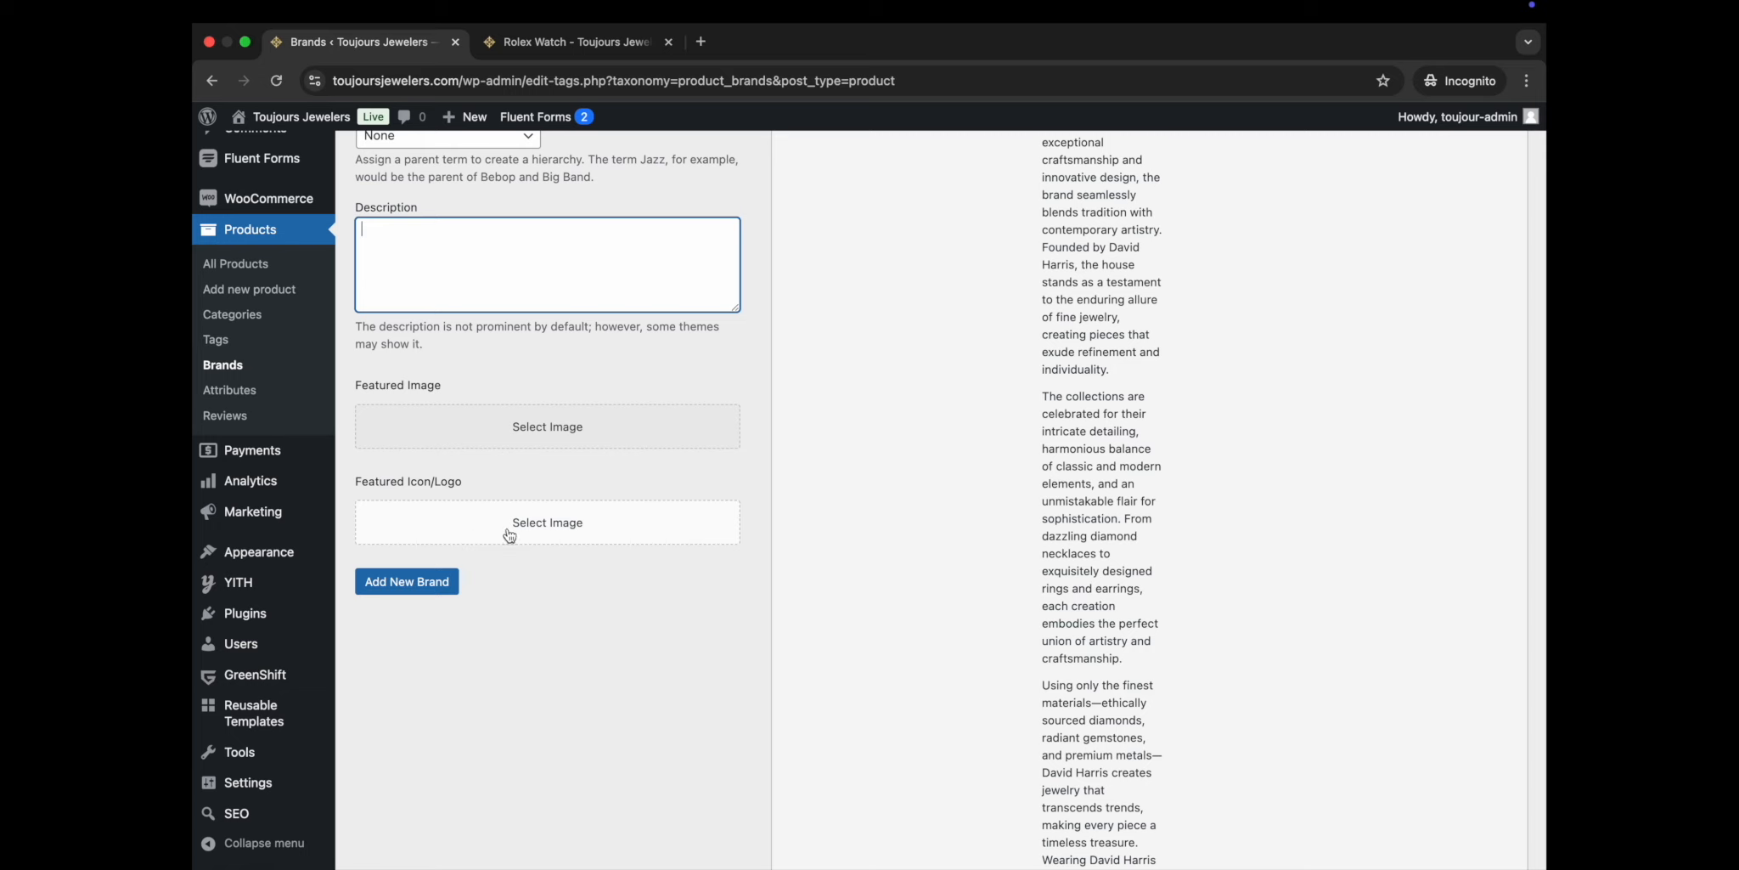
View the brand logo on the Rolex Watch storefront page, load the full product list in the admin, and return to the storefront page.
{"action": "left_click", "coordinate": [567, 42]}
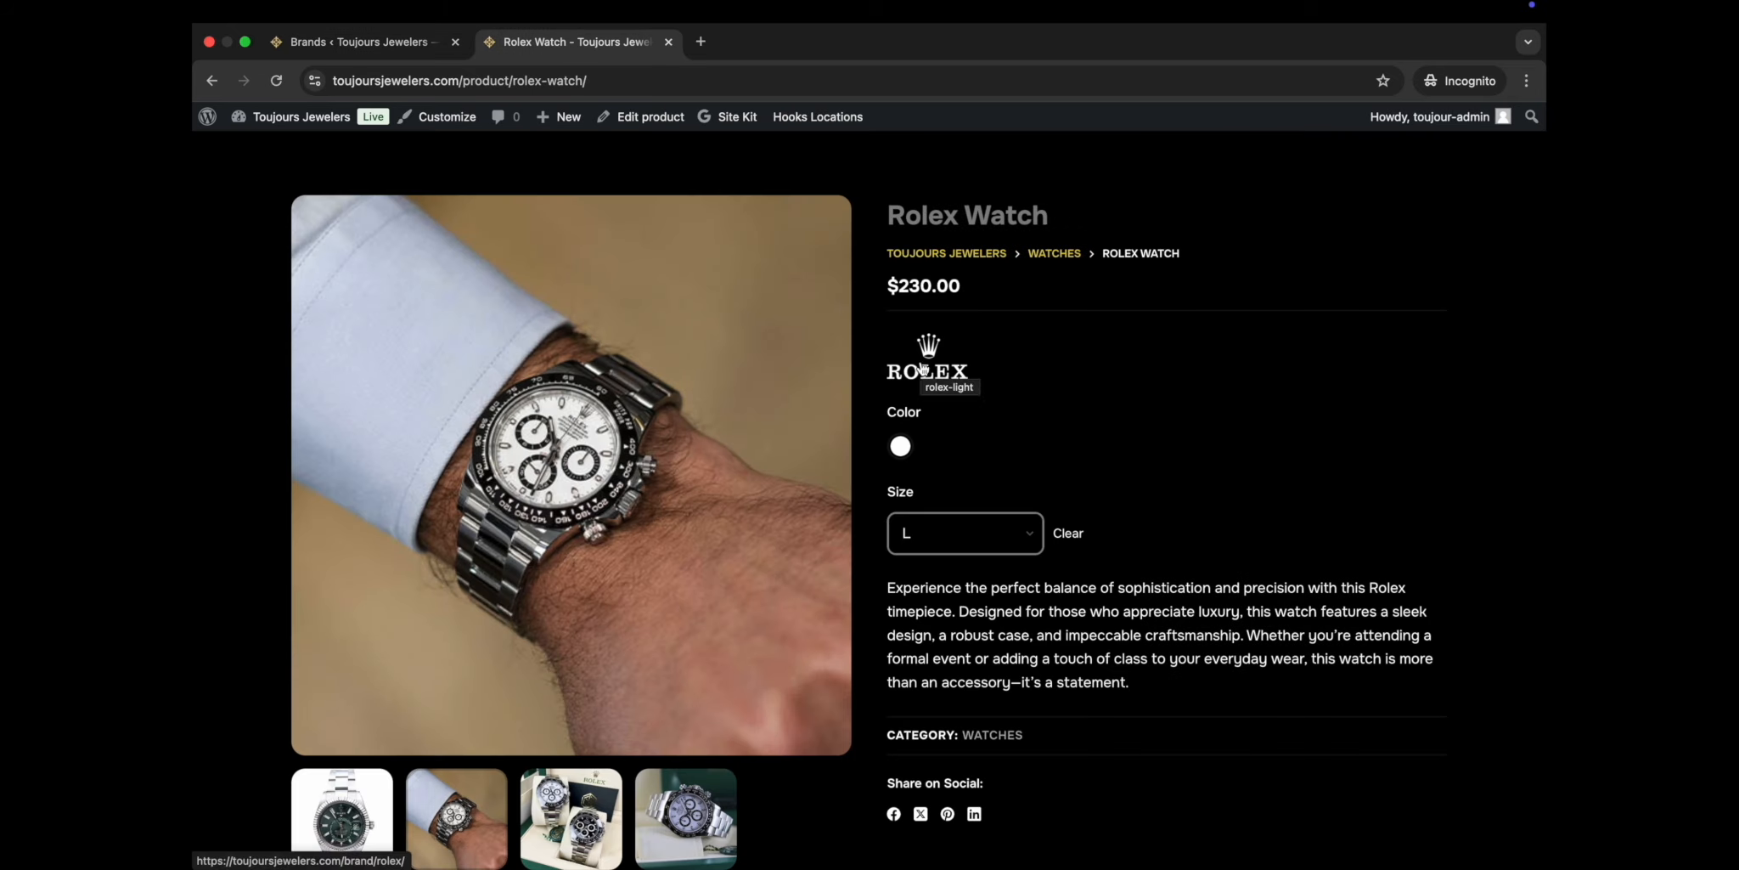
{"action": "left_click", "coordinate": [357, 42]}
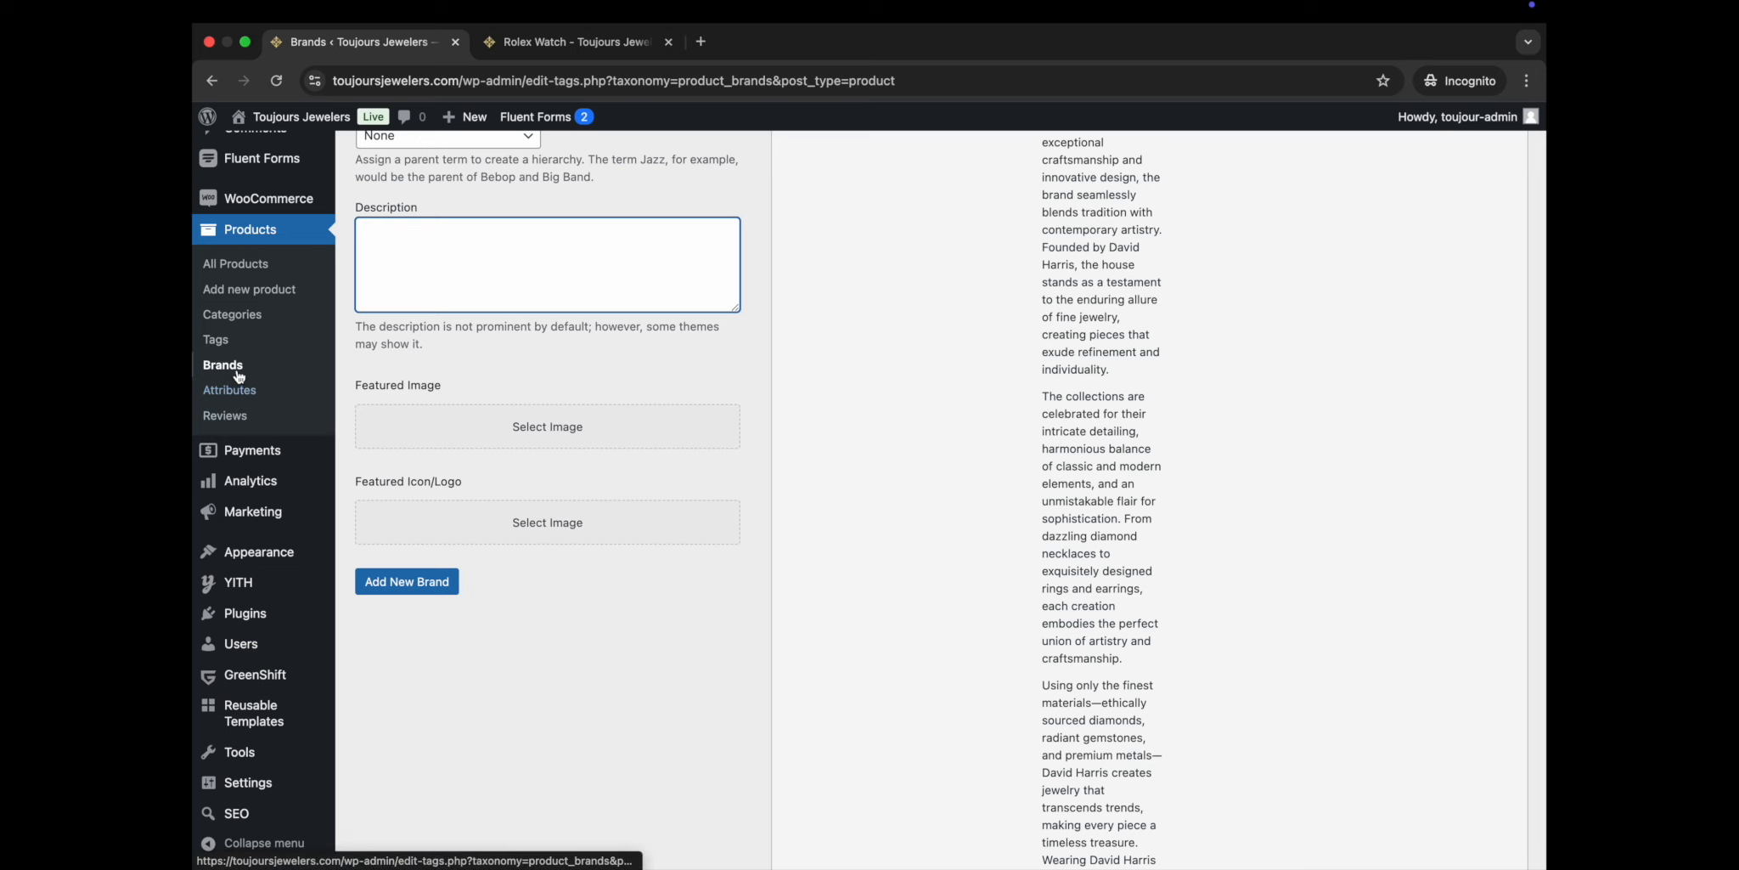
{"action": "left_click", "coordinate": [236, 263]}
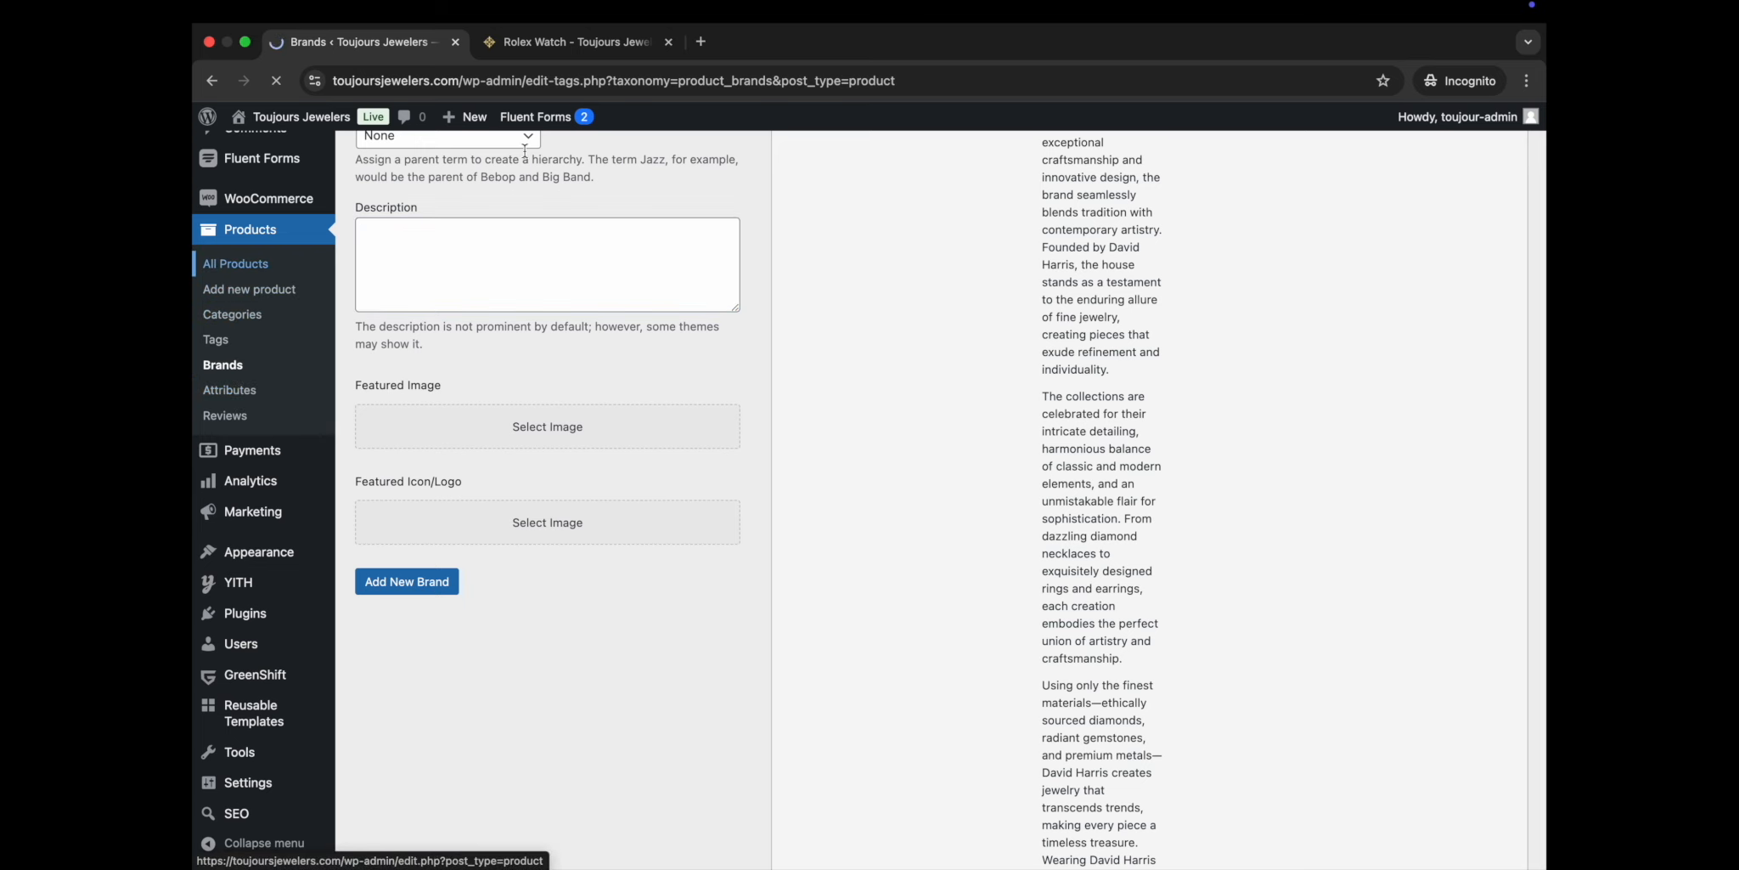
{"action": "left_click", "coordinate": [596, 47]}
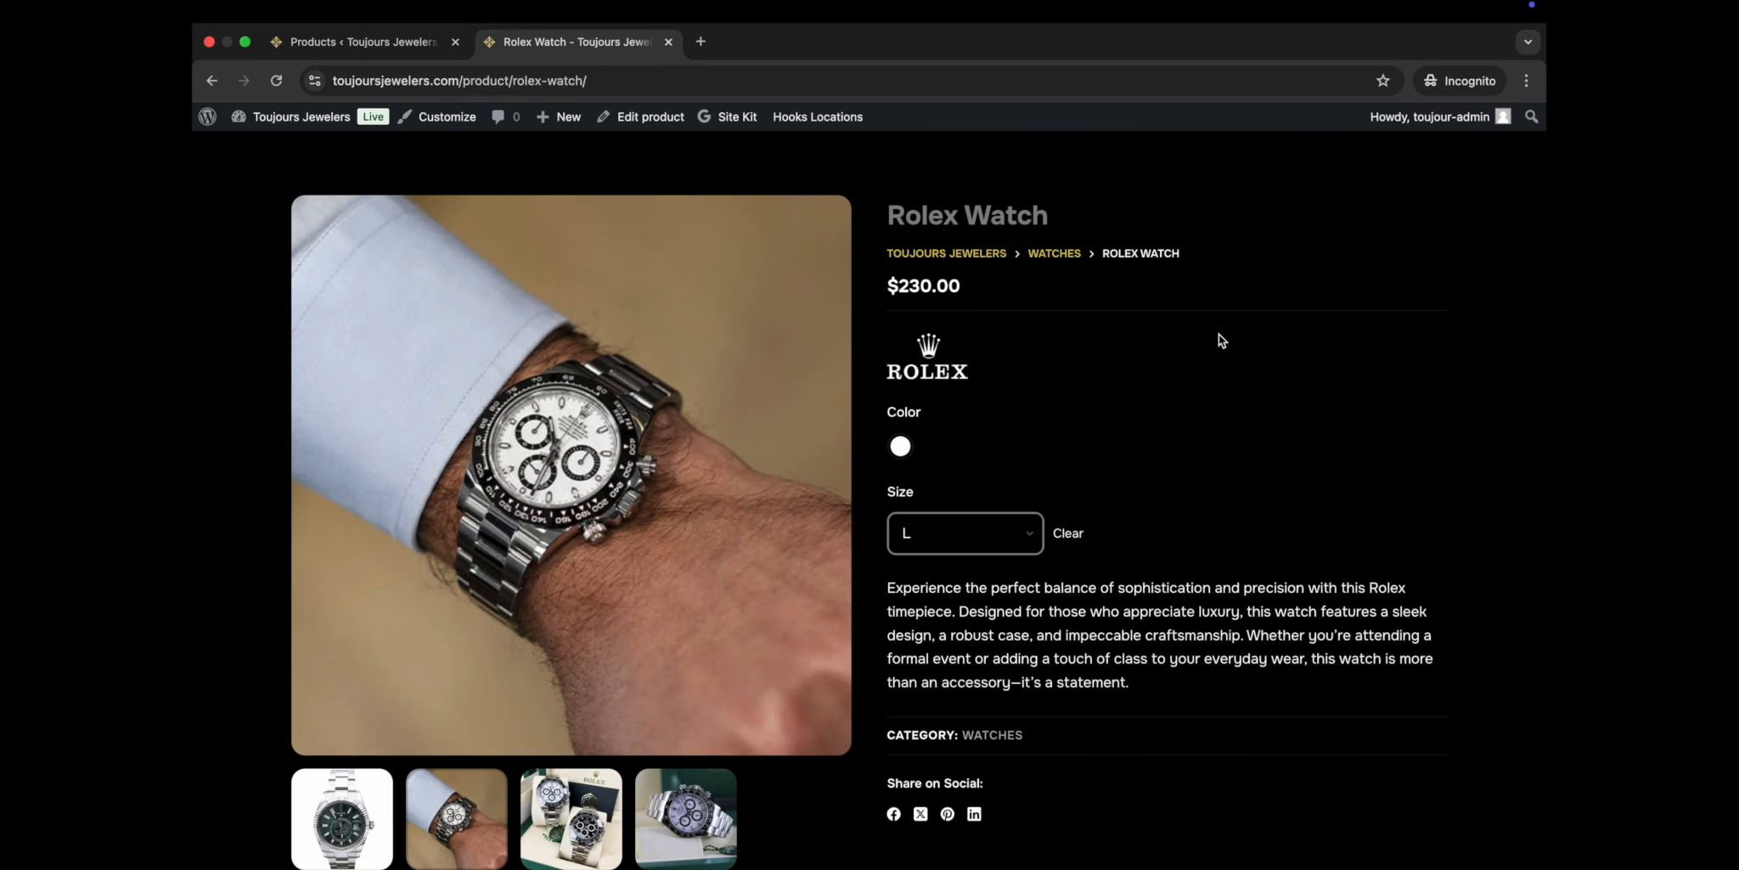